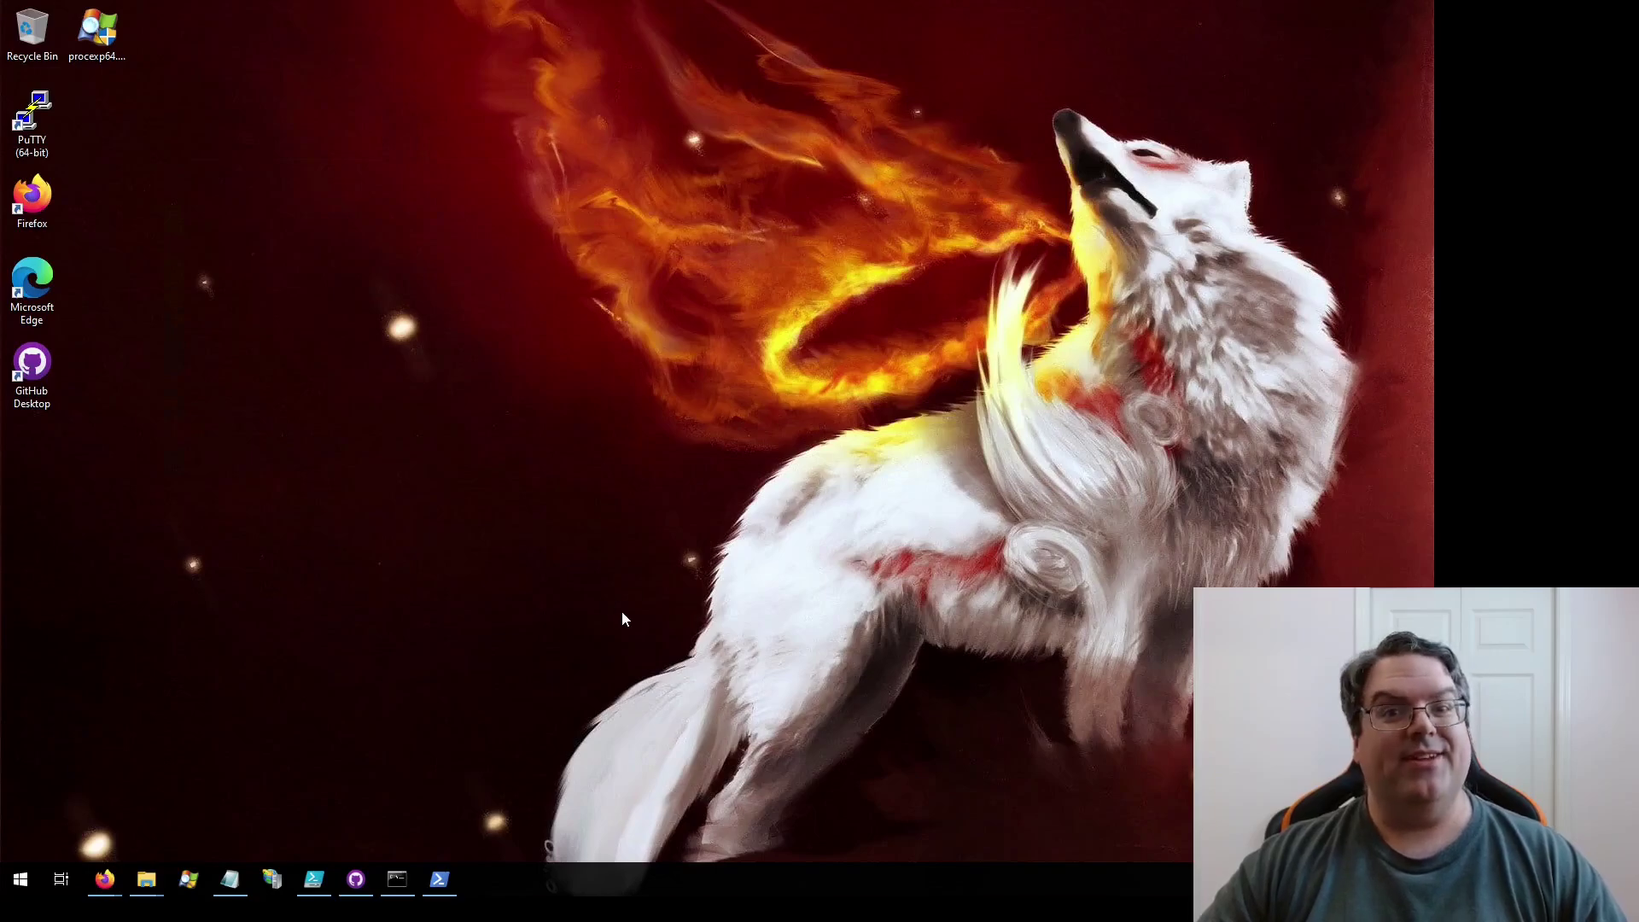
Step: Search Google in Firefox for "Windows ADK" and view the ADK download section of Microsoft Learn's "Download and install the Windows ADK" article
mouse_move(105, 879)
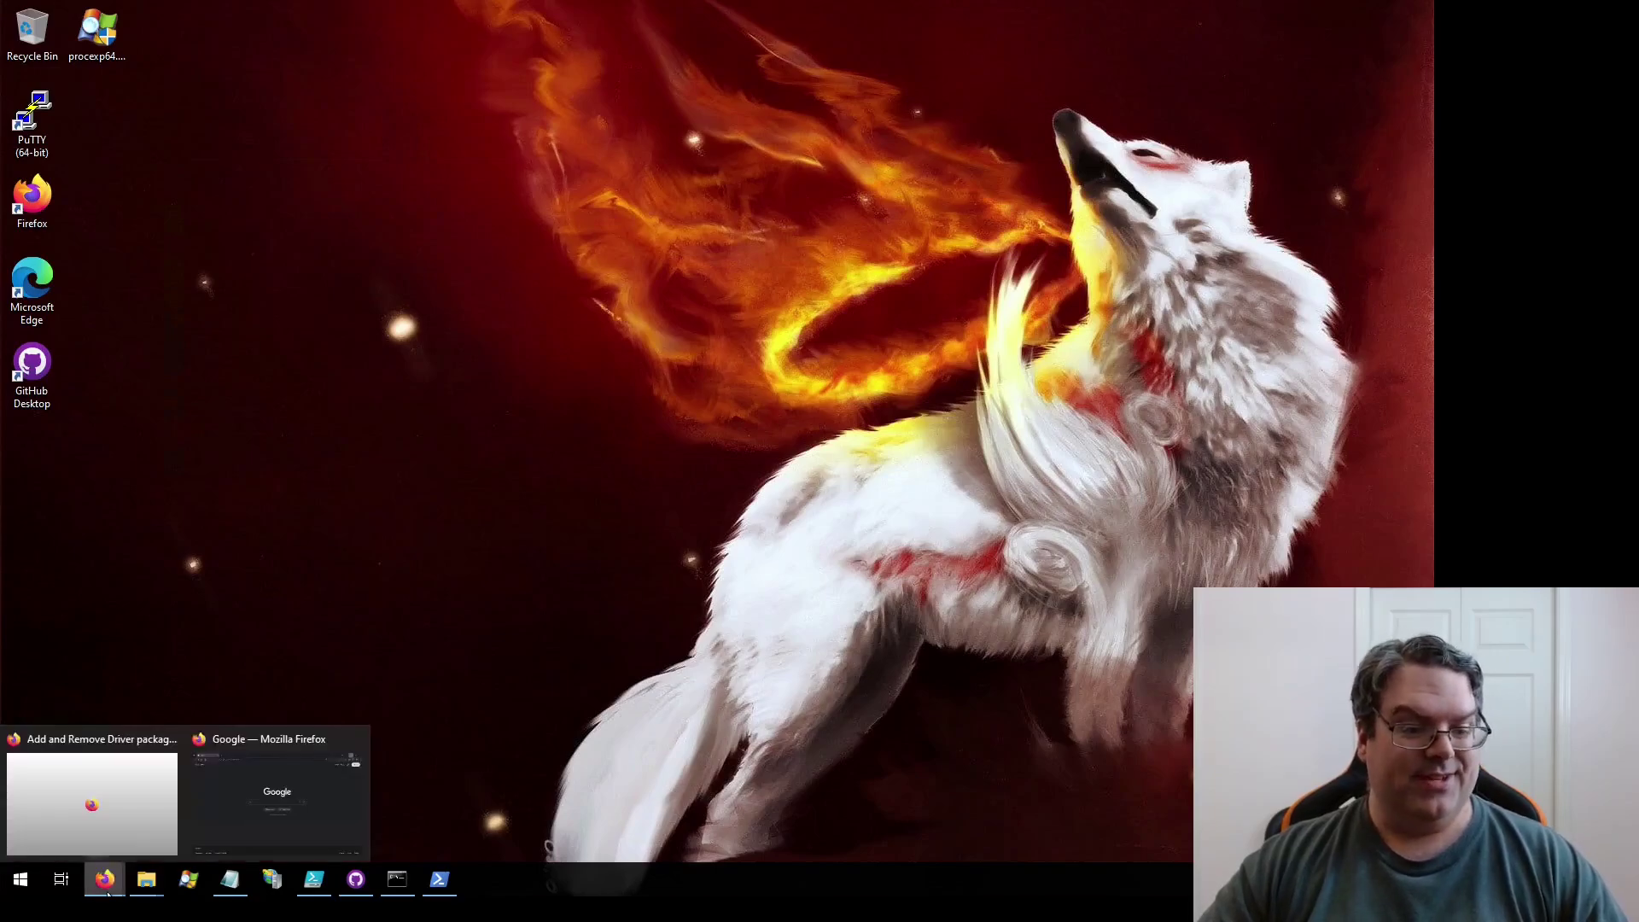
left_click(278, 786)
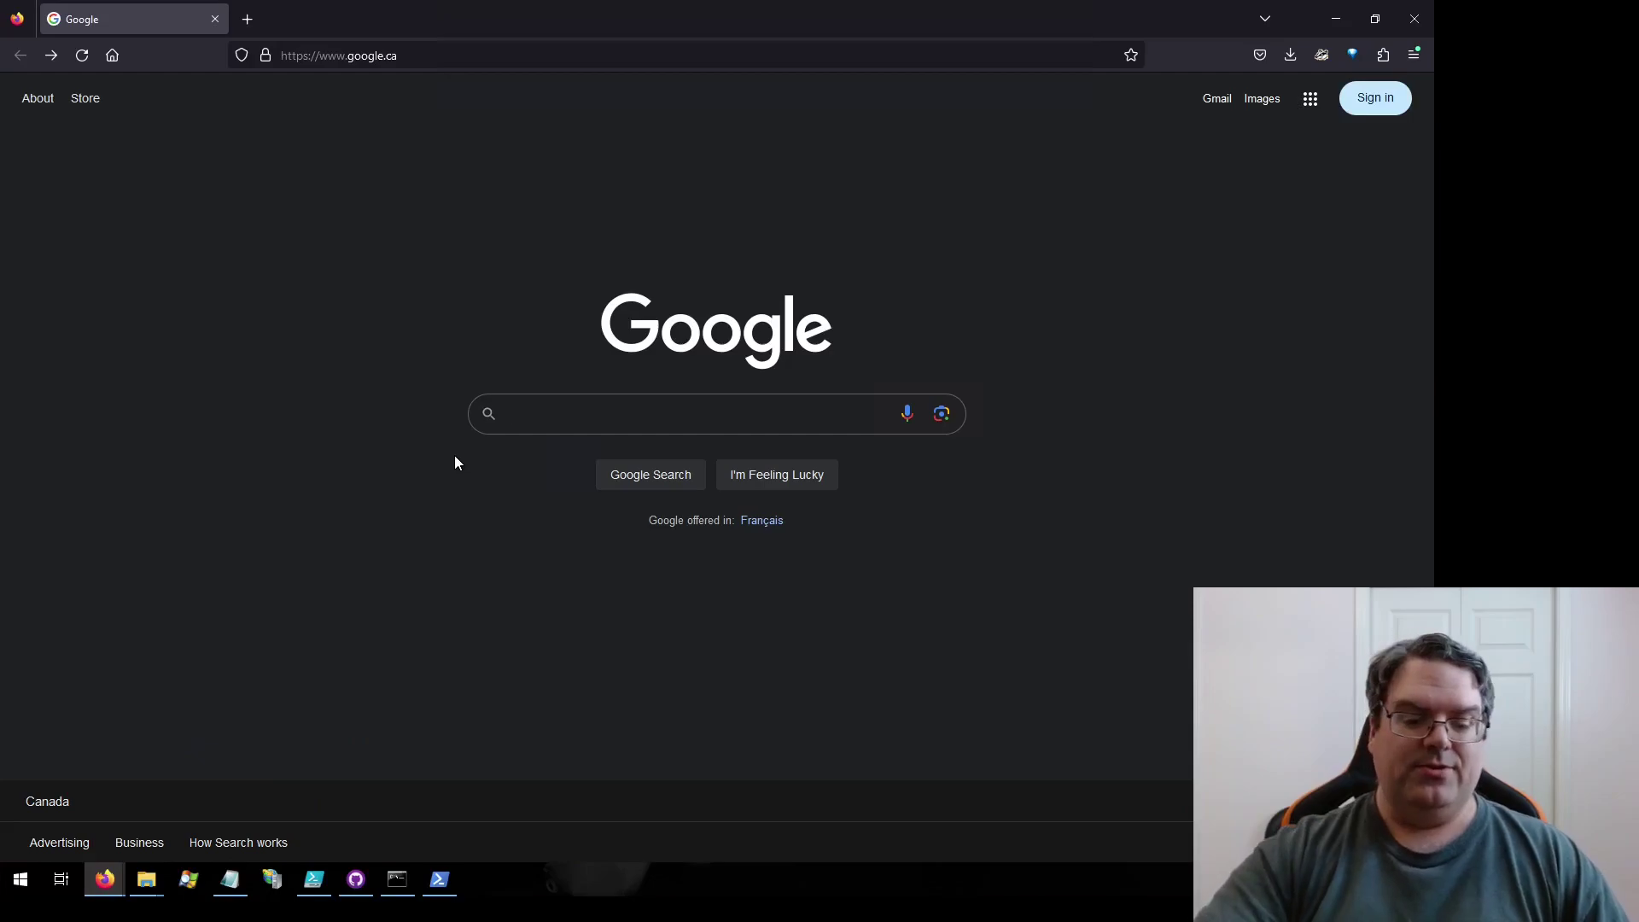
type("Windows")
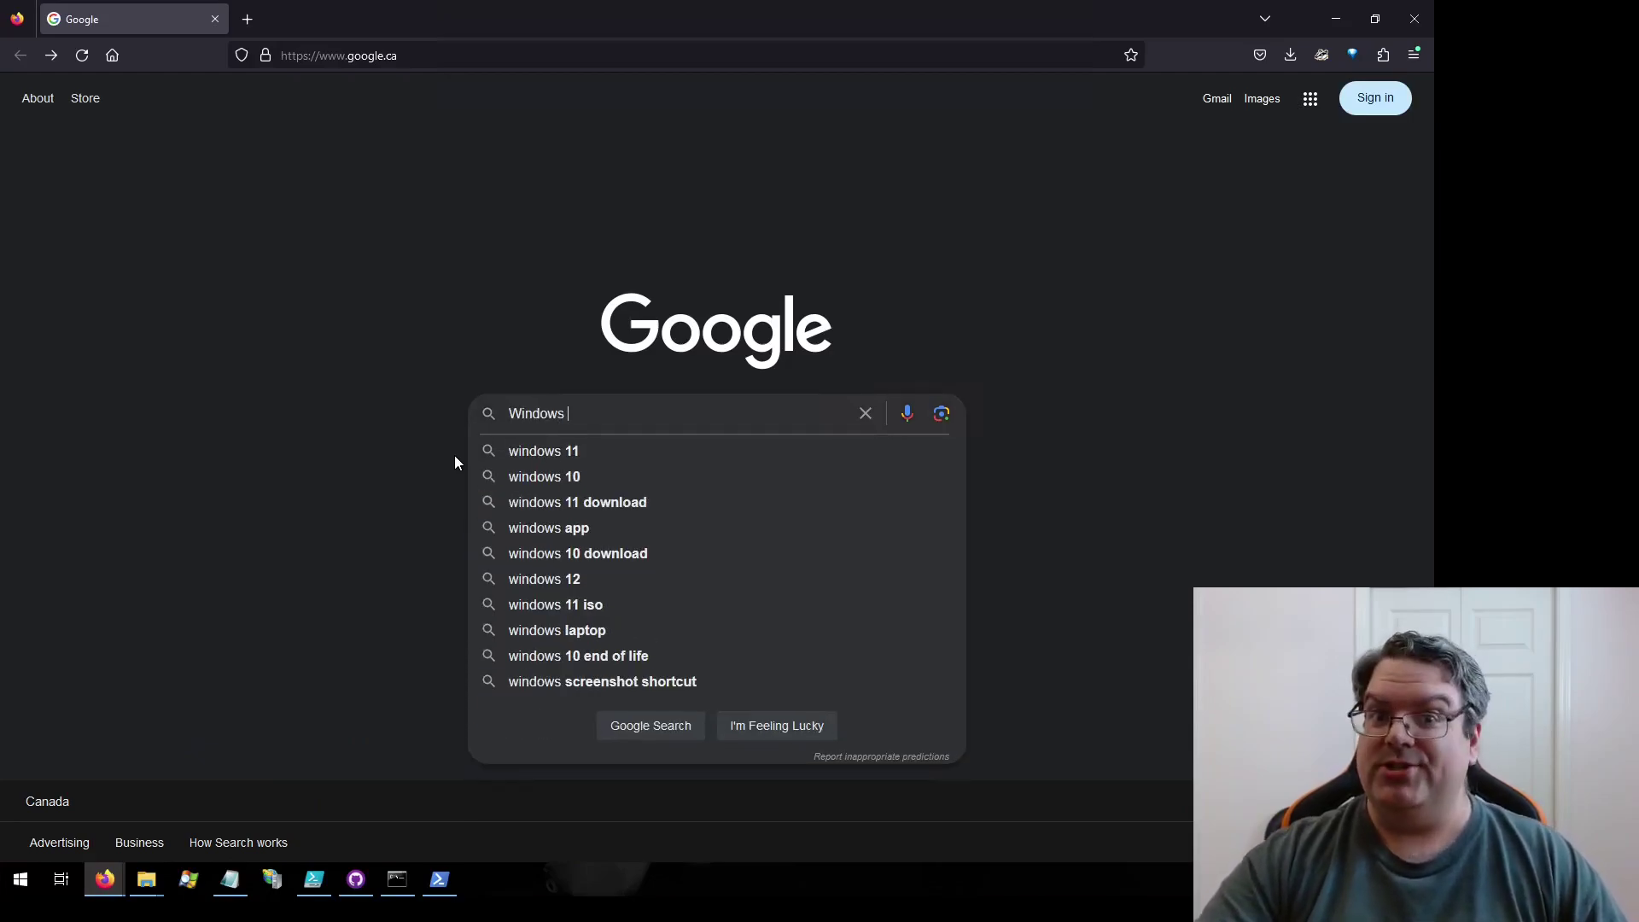
type(" ADK")
key("Return")
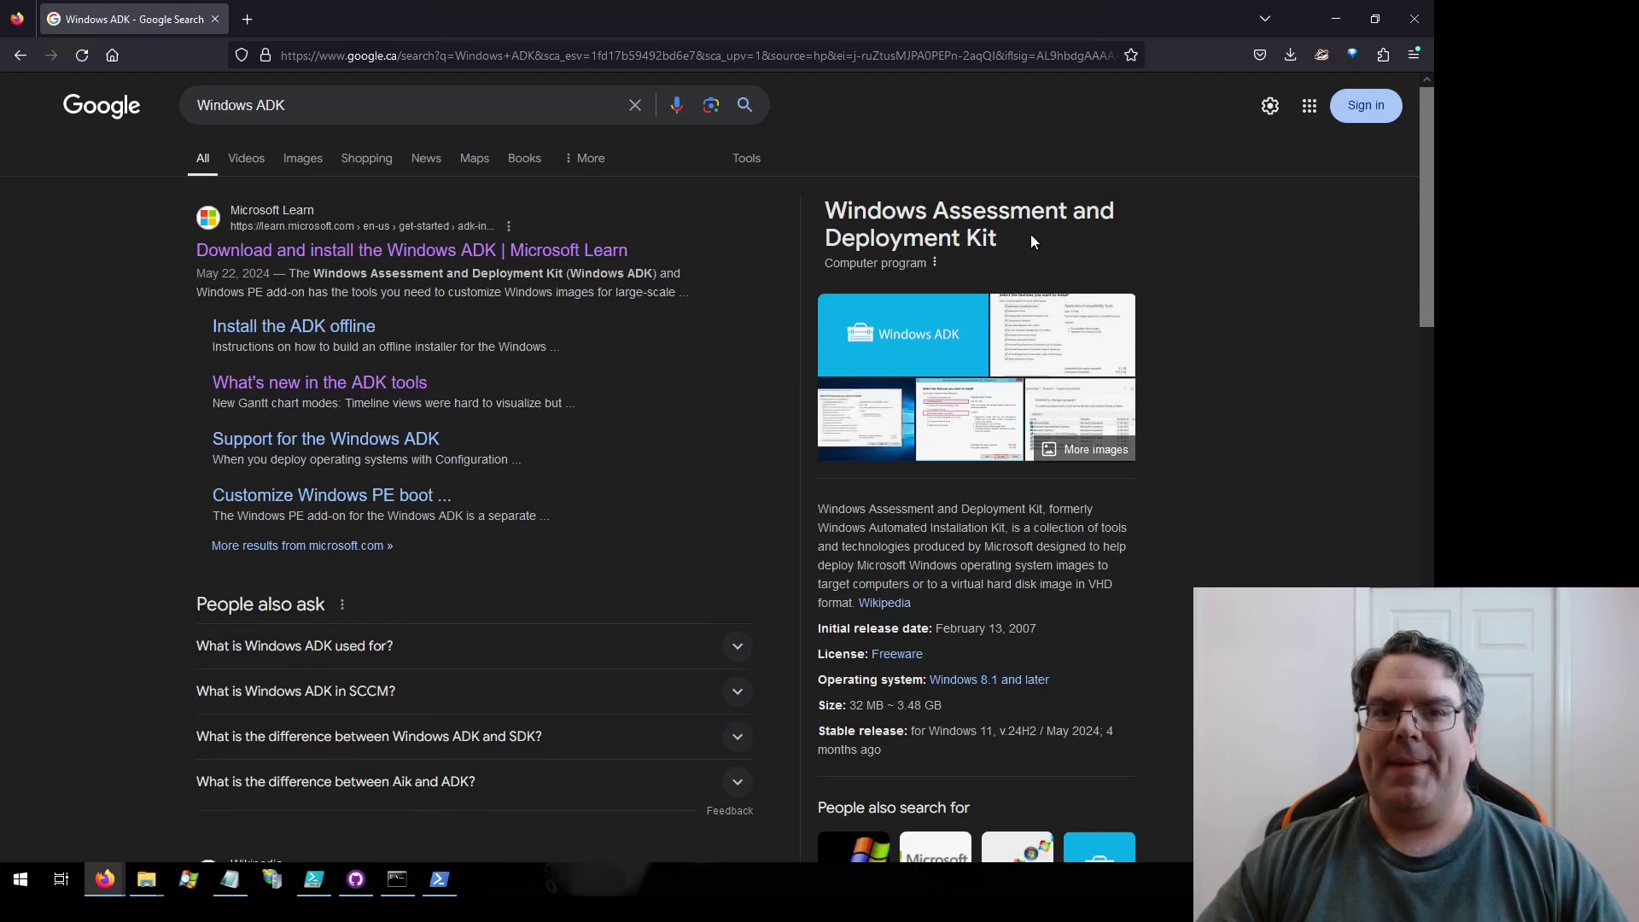
left_click(595, 249)
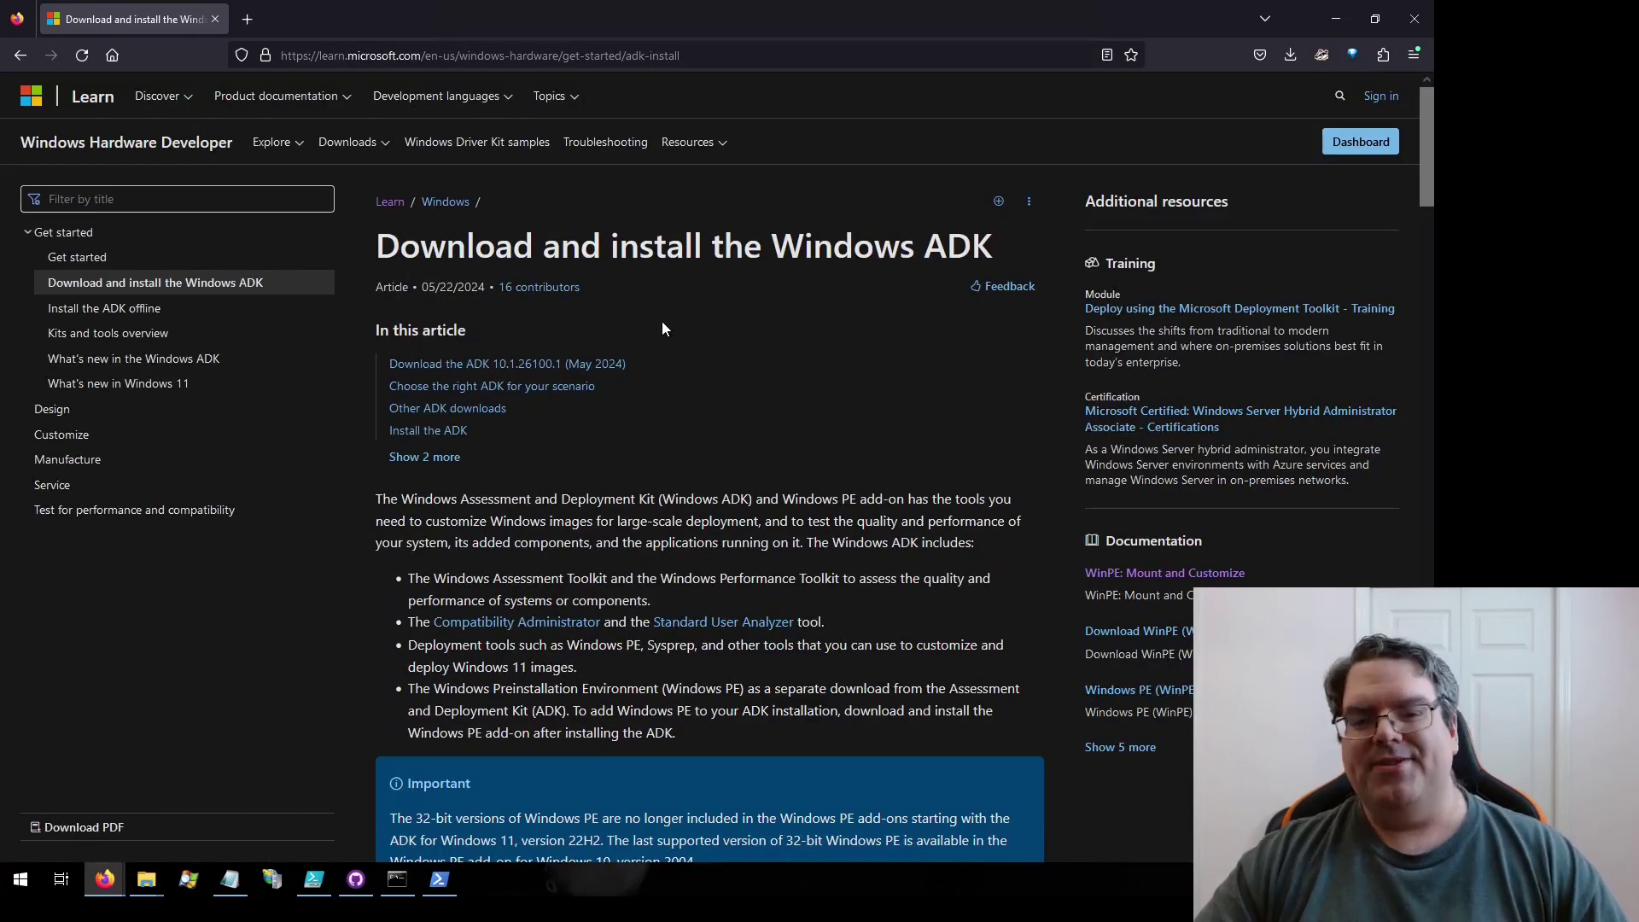
scroll(660, 331, "down", 7)
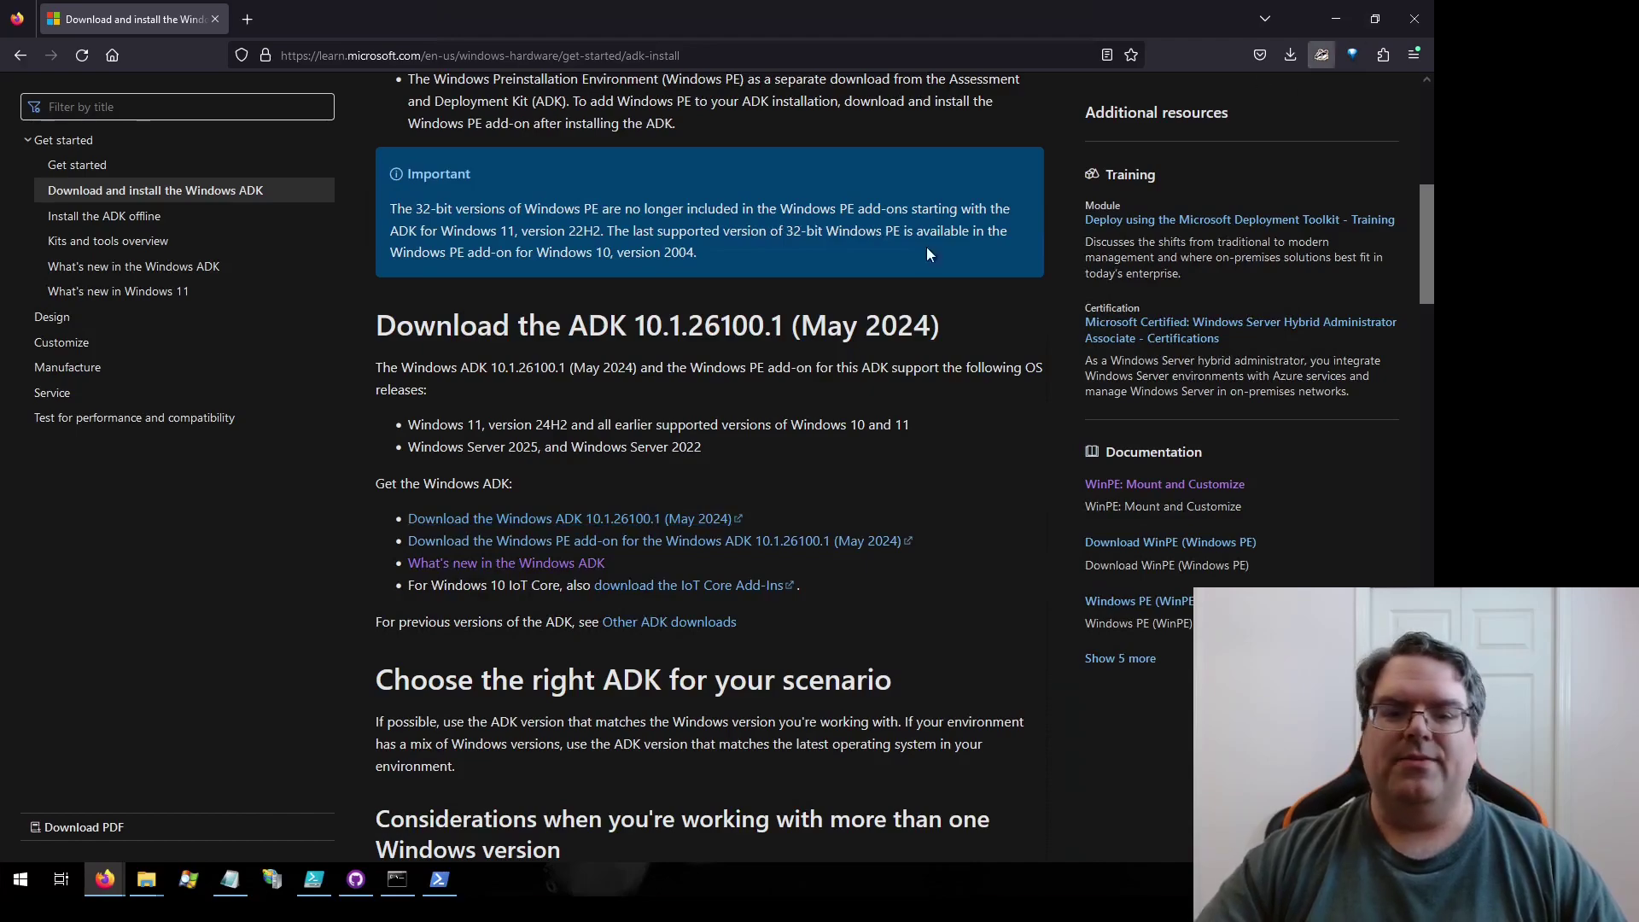
Step: Run adksetup.exe from the ADK 24H2 folder, continue with Change, and examine the Deployment Tools feature description, highlighting Windows System Image Manager (SIM)
mouse_move(146, 880)
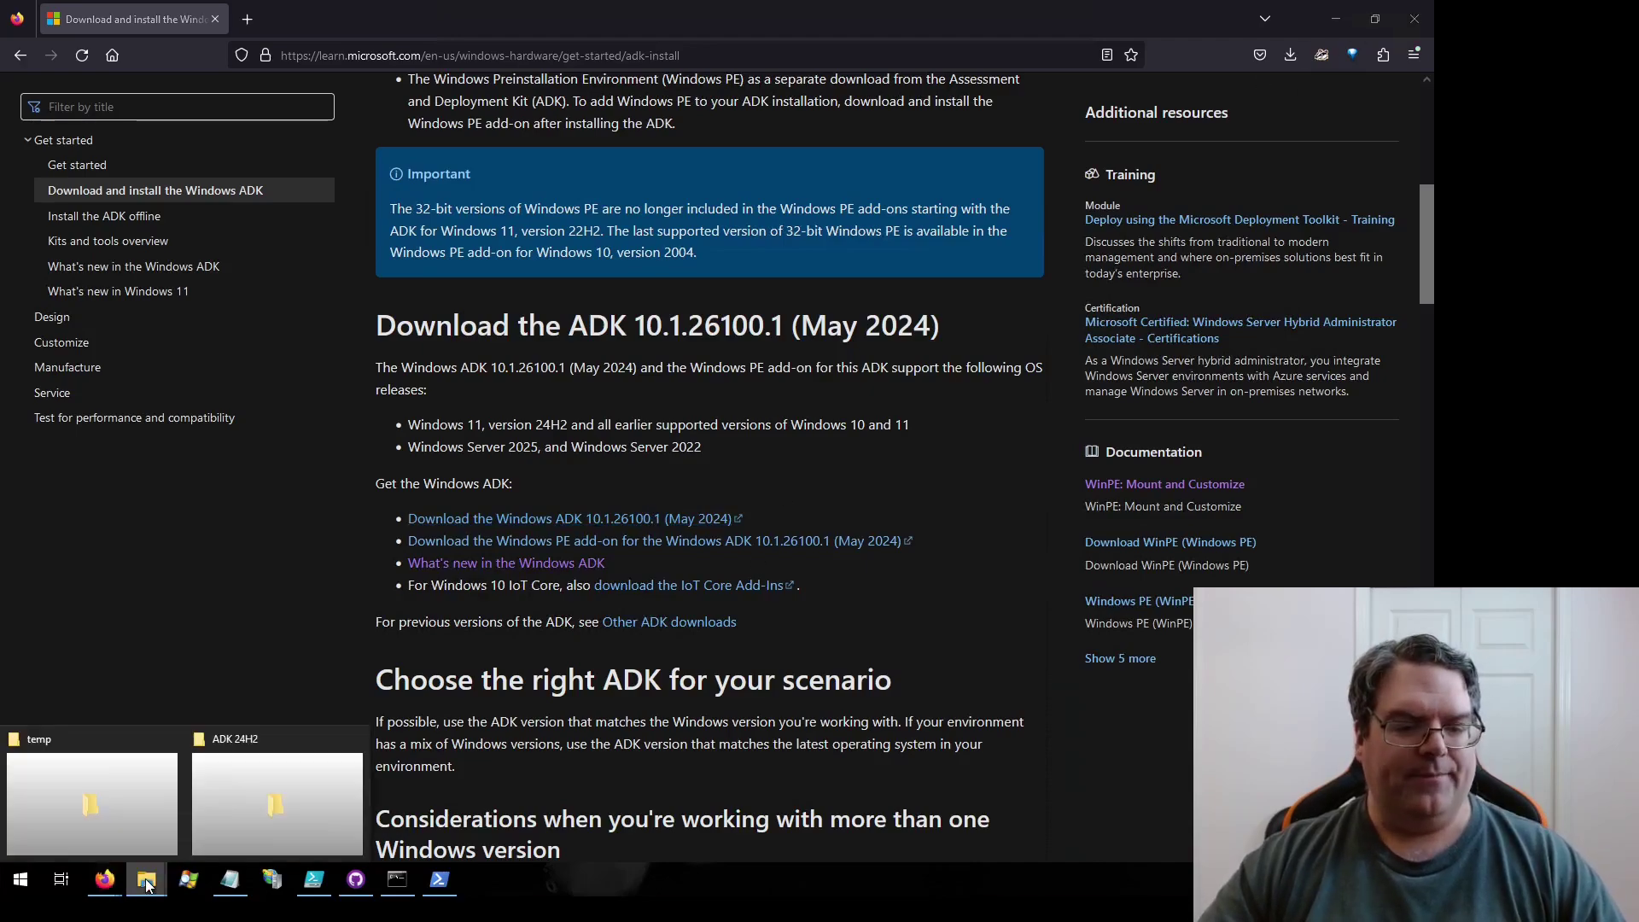
left_click(278, 803)
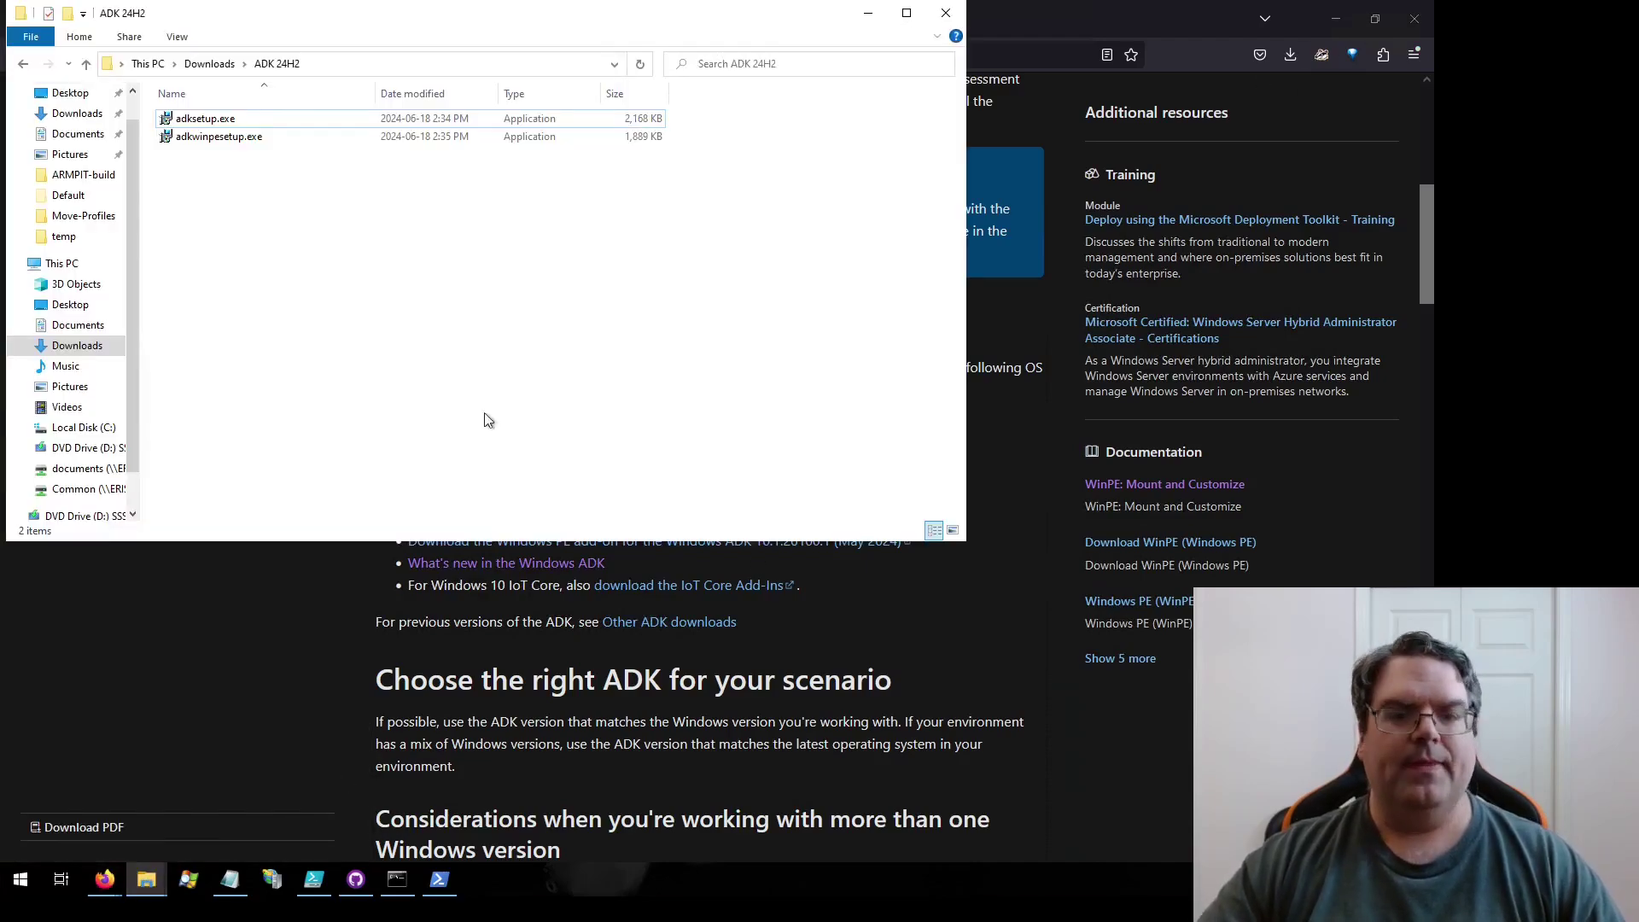
left_click(197, 122)
double_click(196, 121)
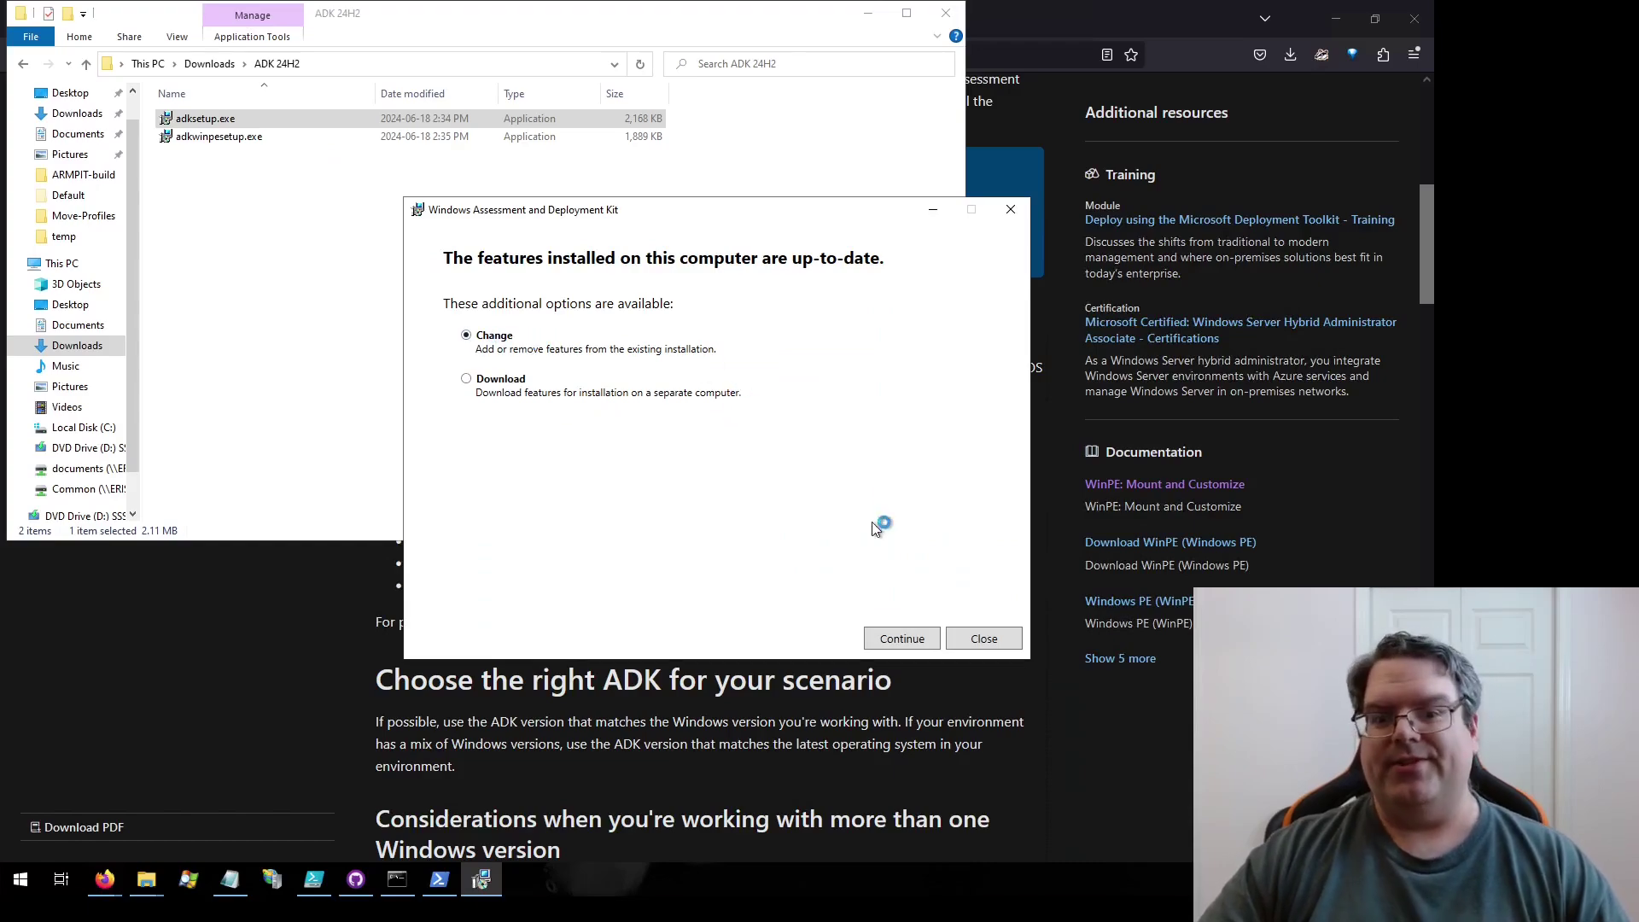
left_click(888, 640)
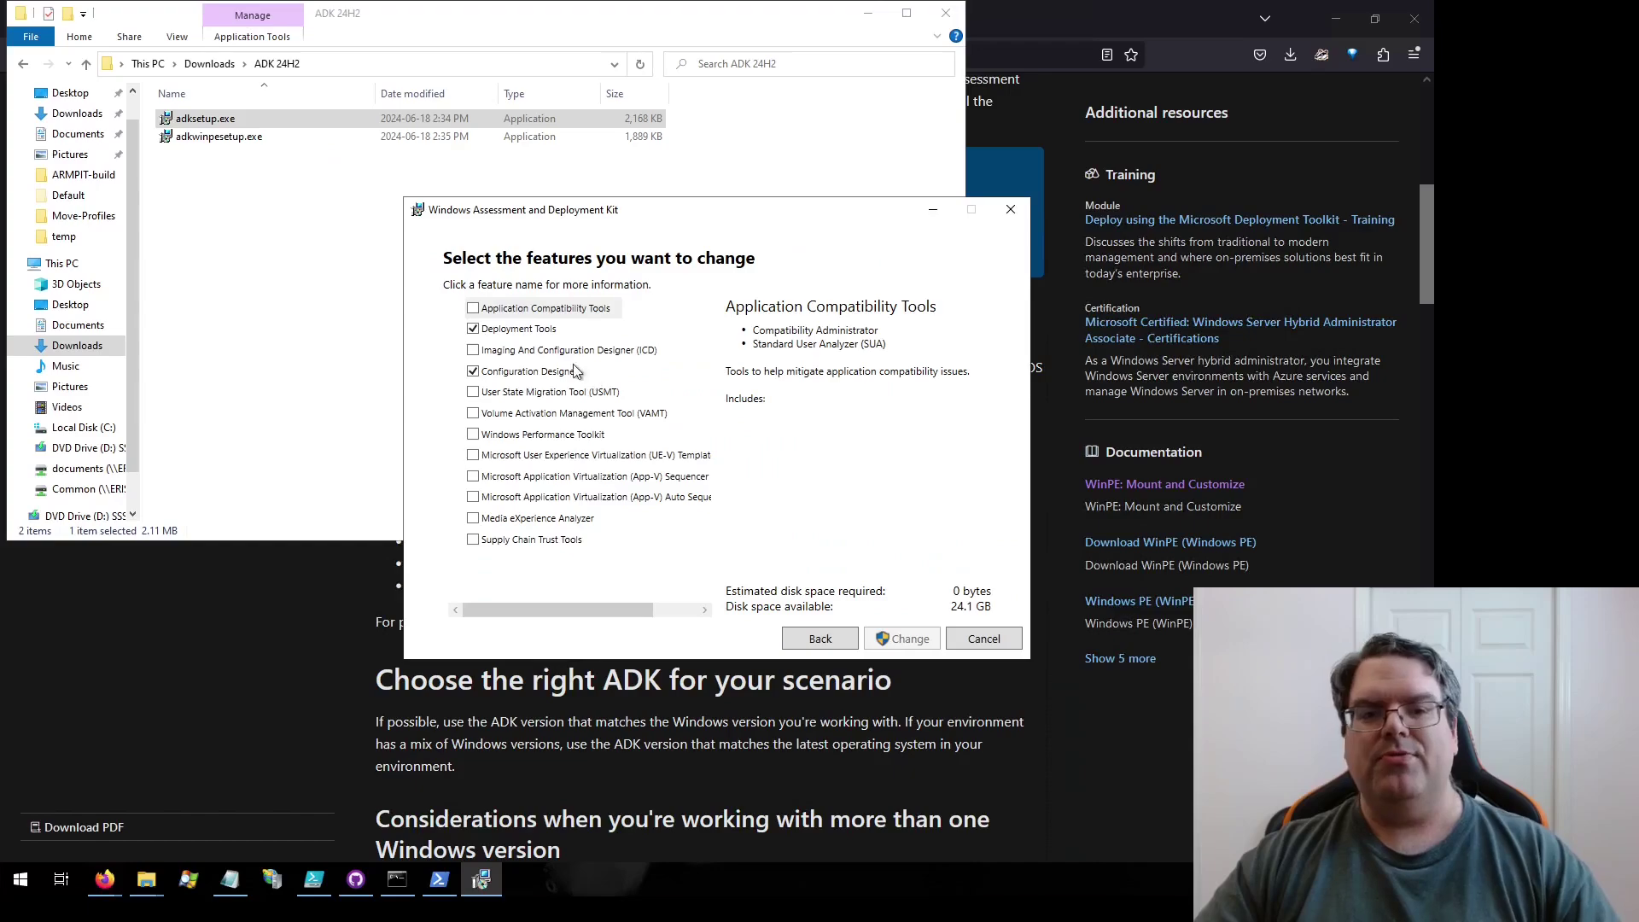
left_click(544, 332)
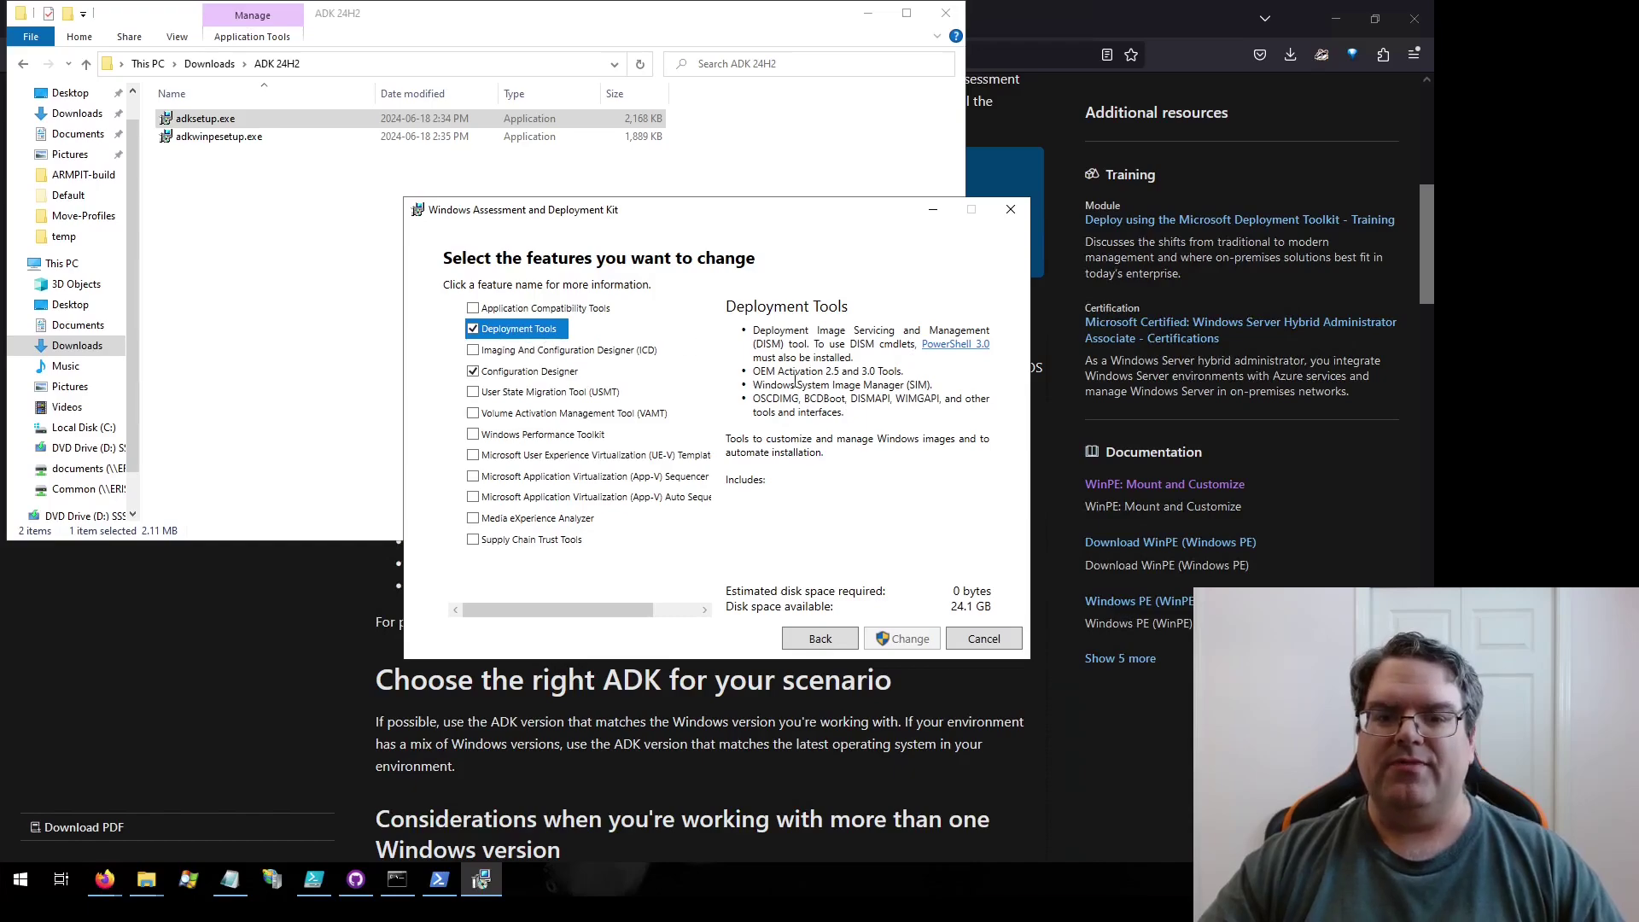
left_click_drag(753, 385, 940, 386)
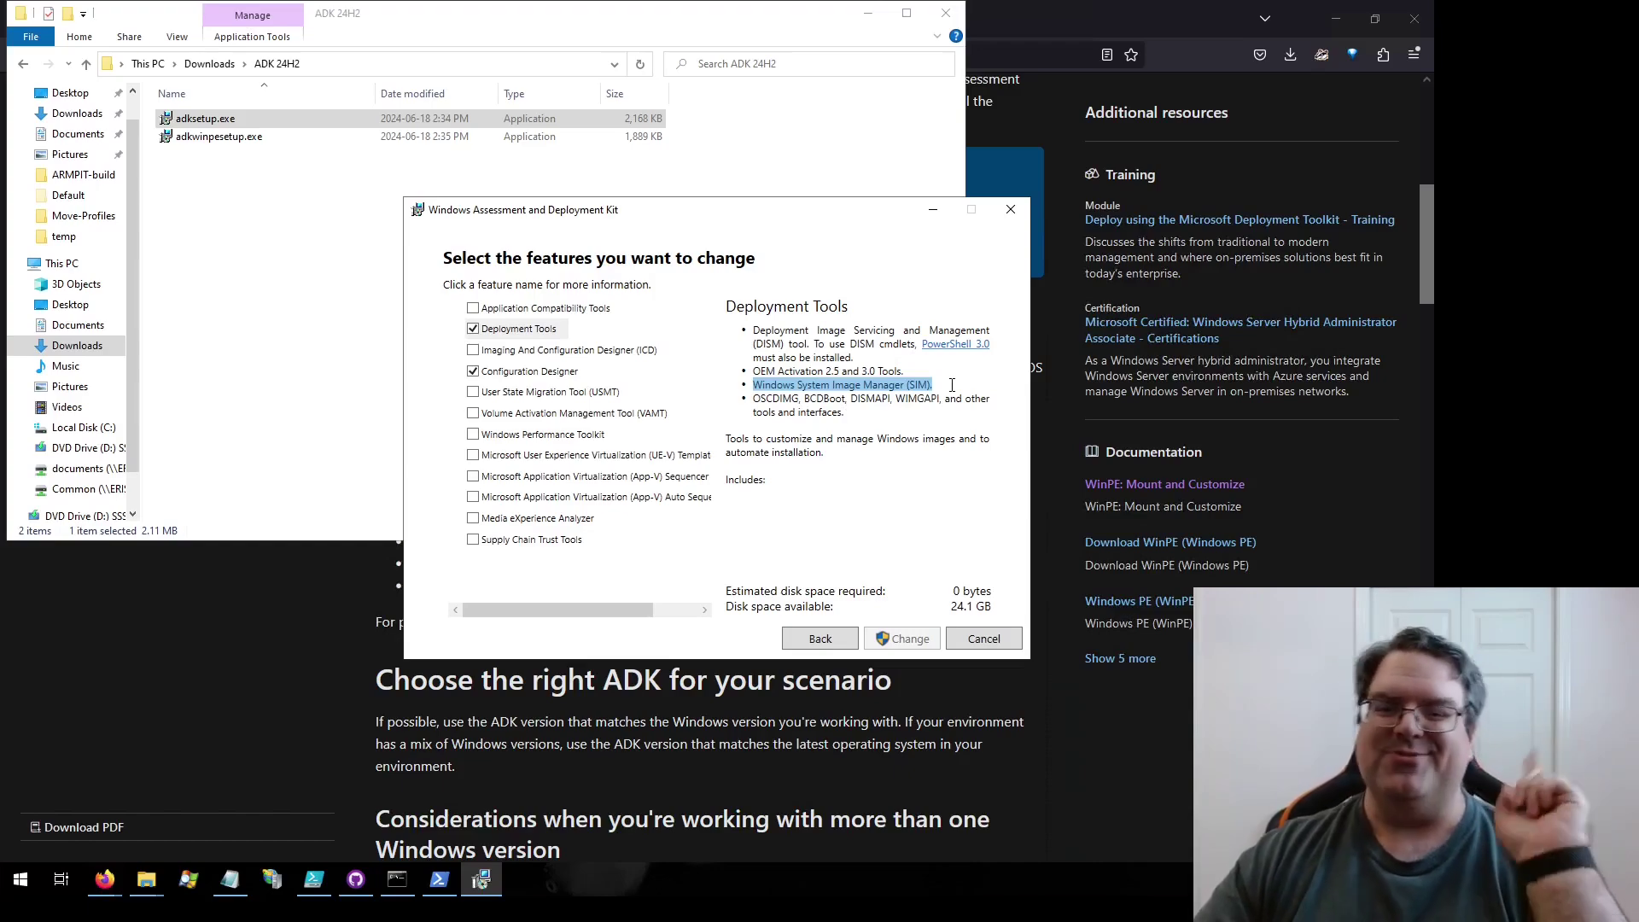
Step: Cancel the Windows Assessment and Deployment Kit change, close the installer, and minimize the ADK 24H2 folder window
left_click(987, 646)
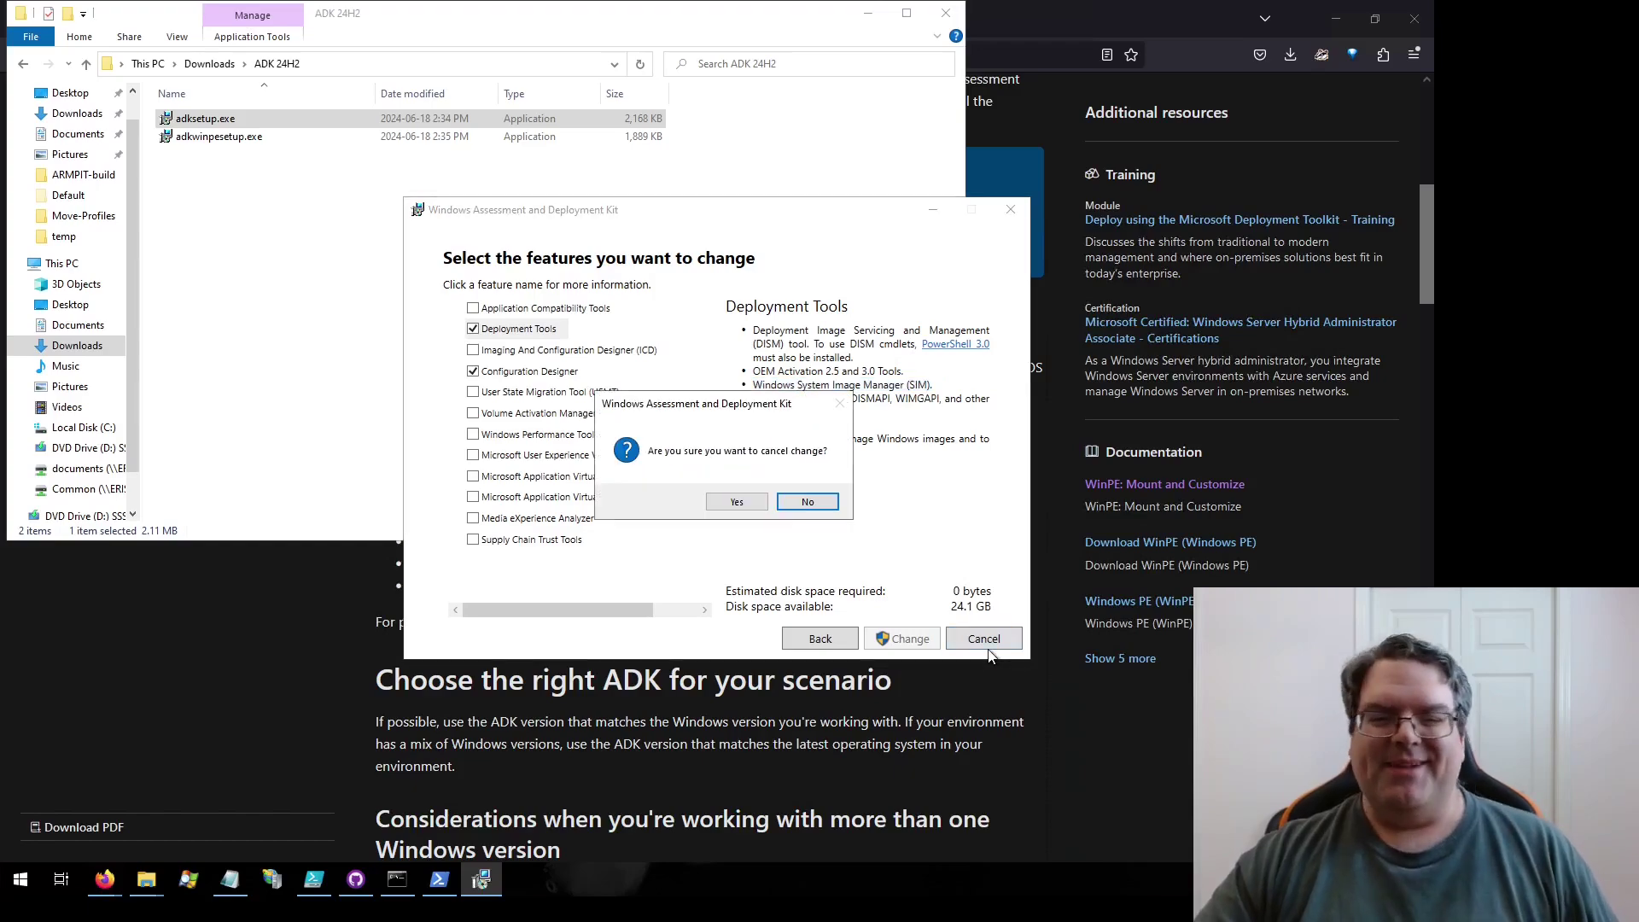
left_click(736, 502)
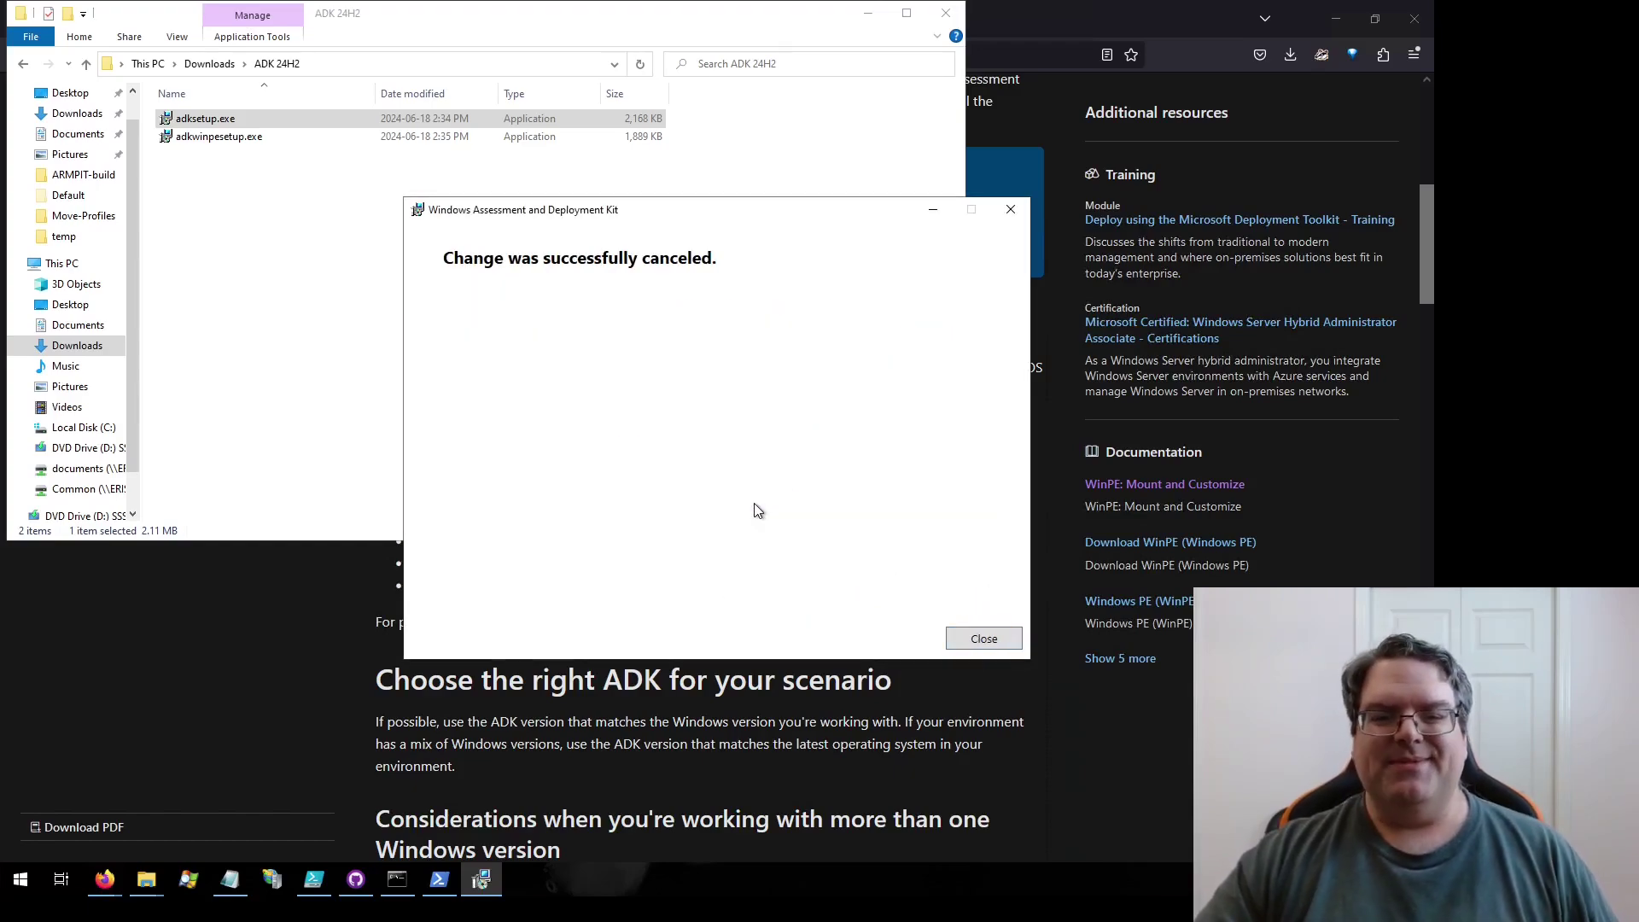
left_click(964, 637)
left_click(769, 388)
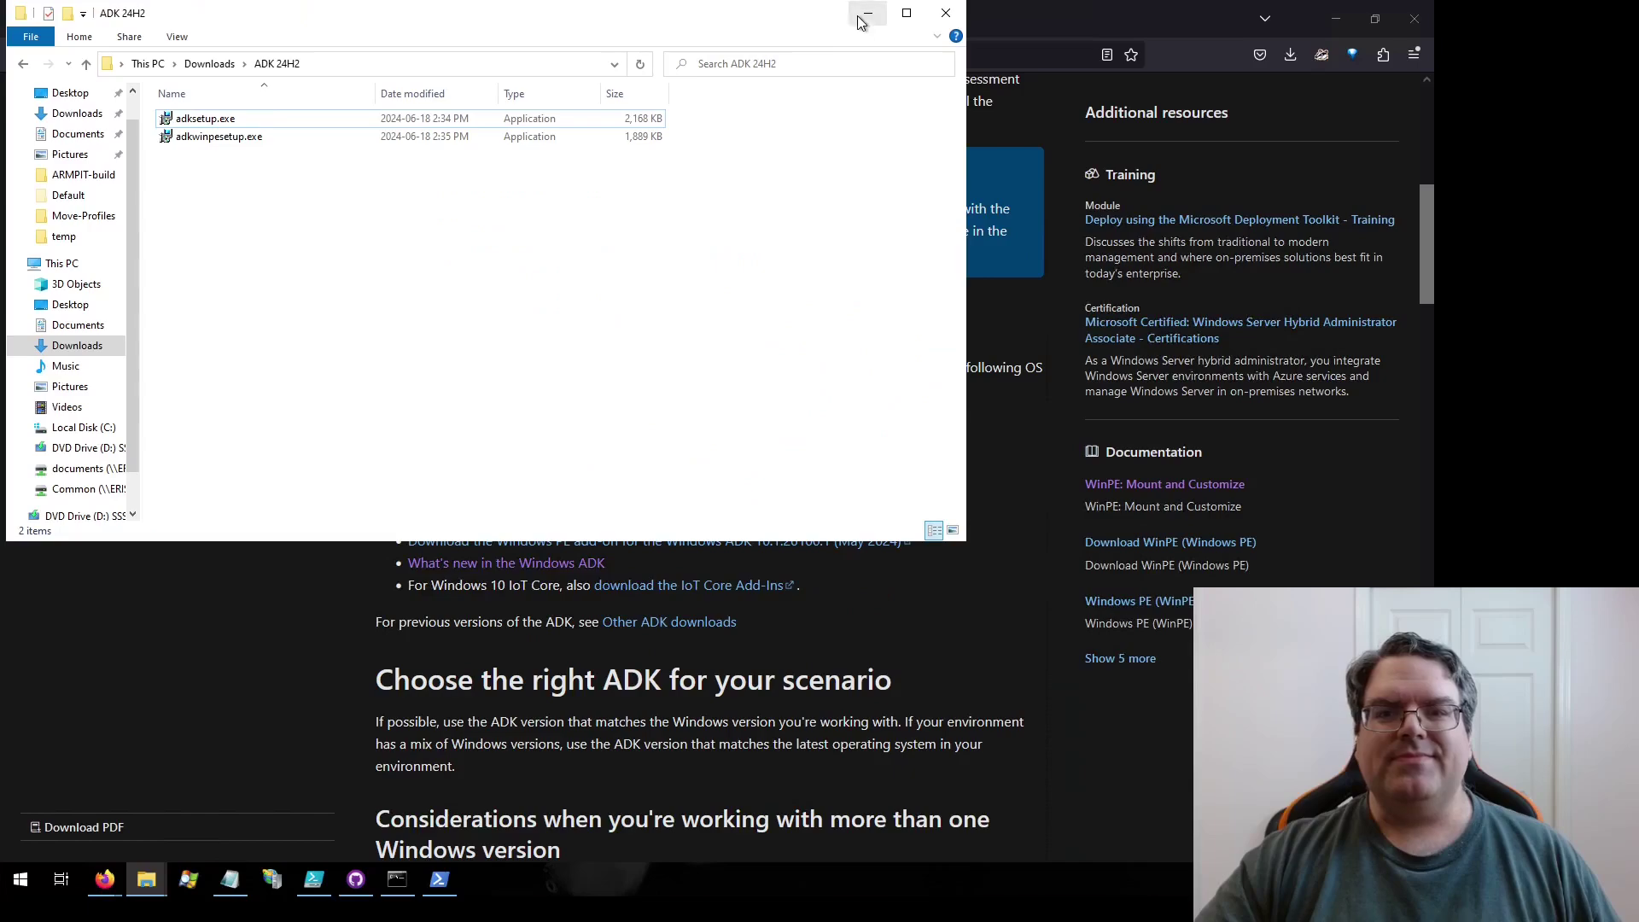
left_click(869, 13)
Step: Launch Windows System Image Manager from the Windows Kits program group and maximize its window
left_click(20, 879)
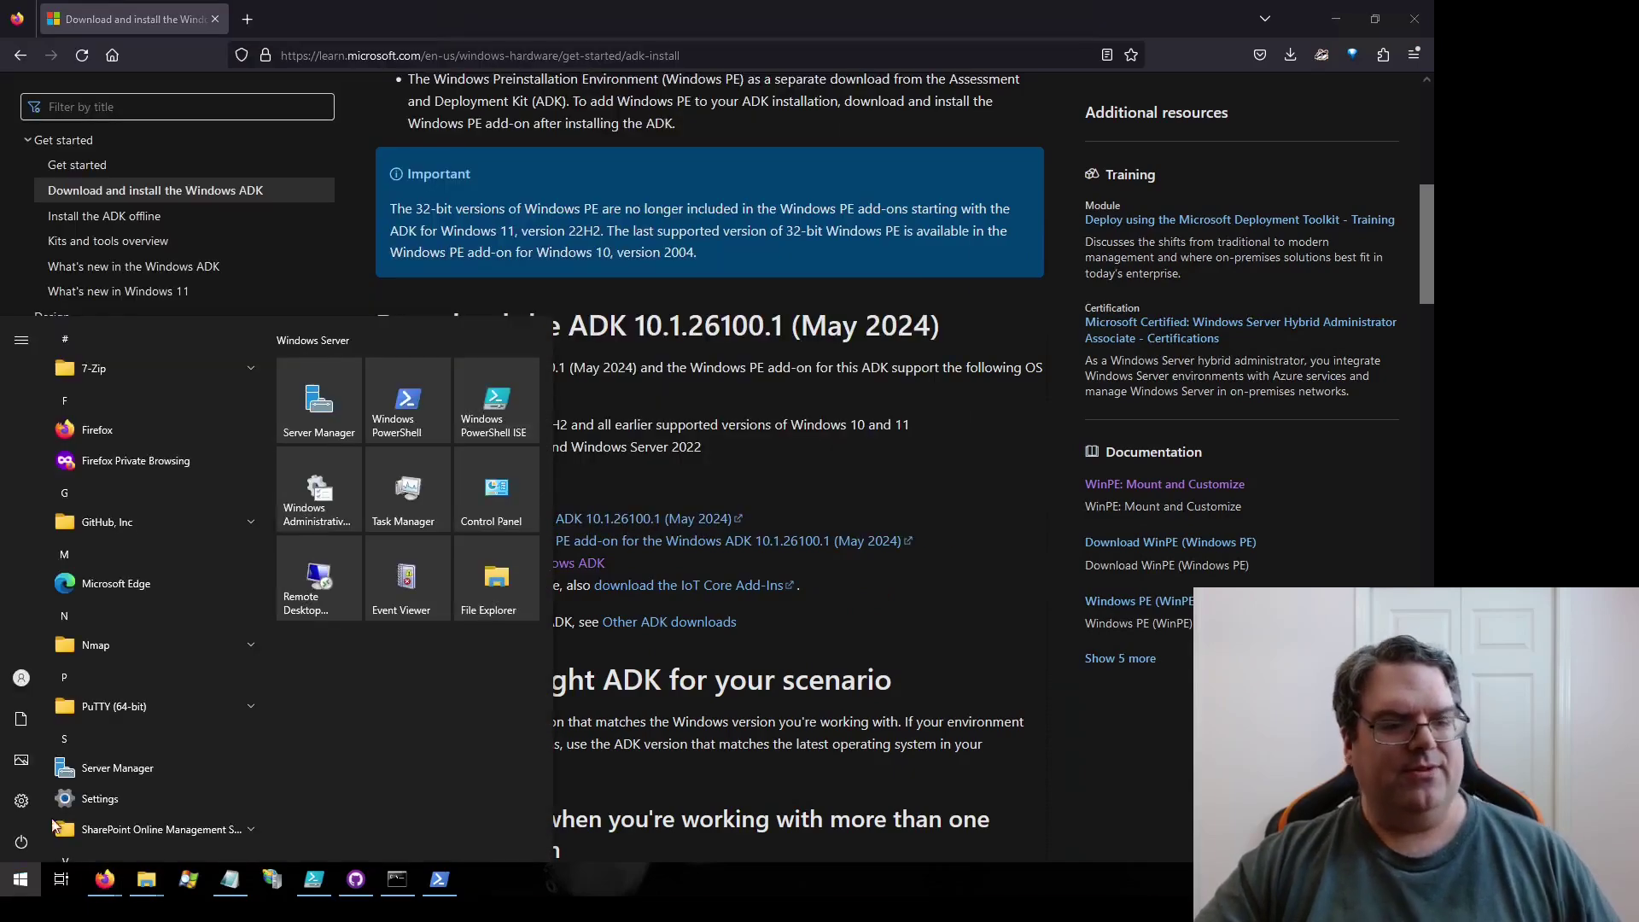
scroll(160, 606, "down", 4)
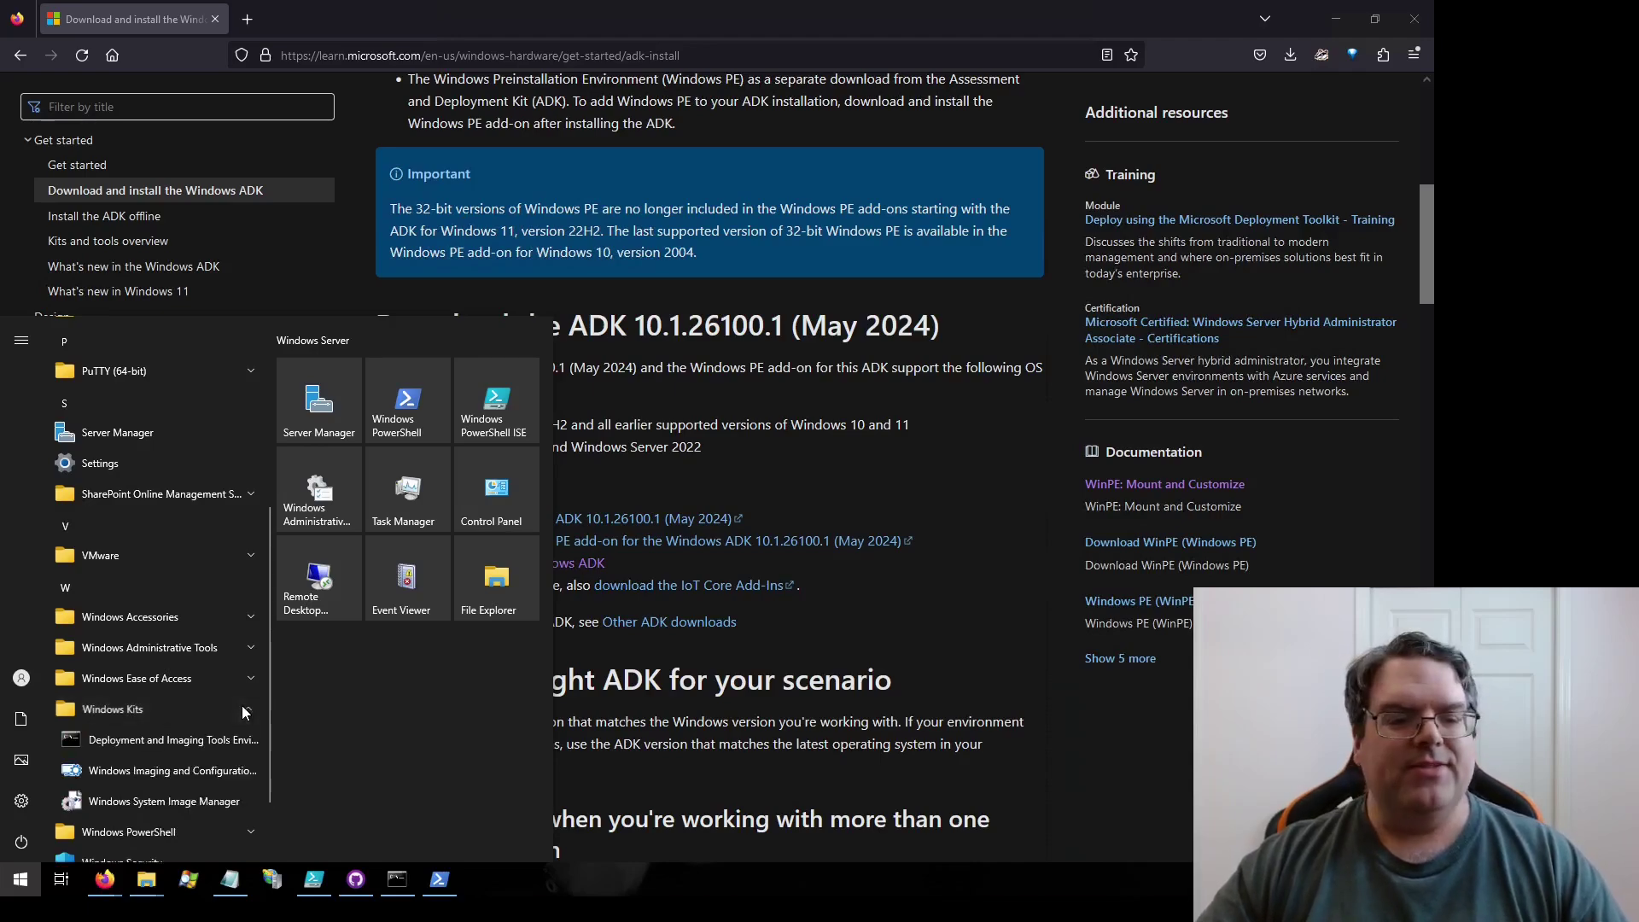
left_click(244, 708)
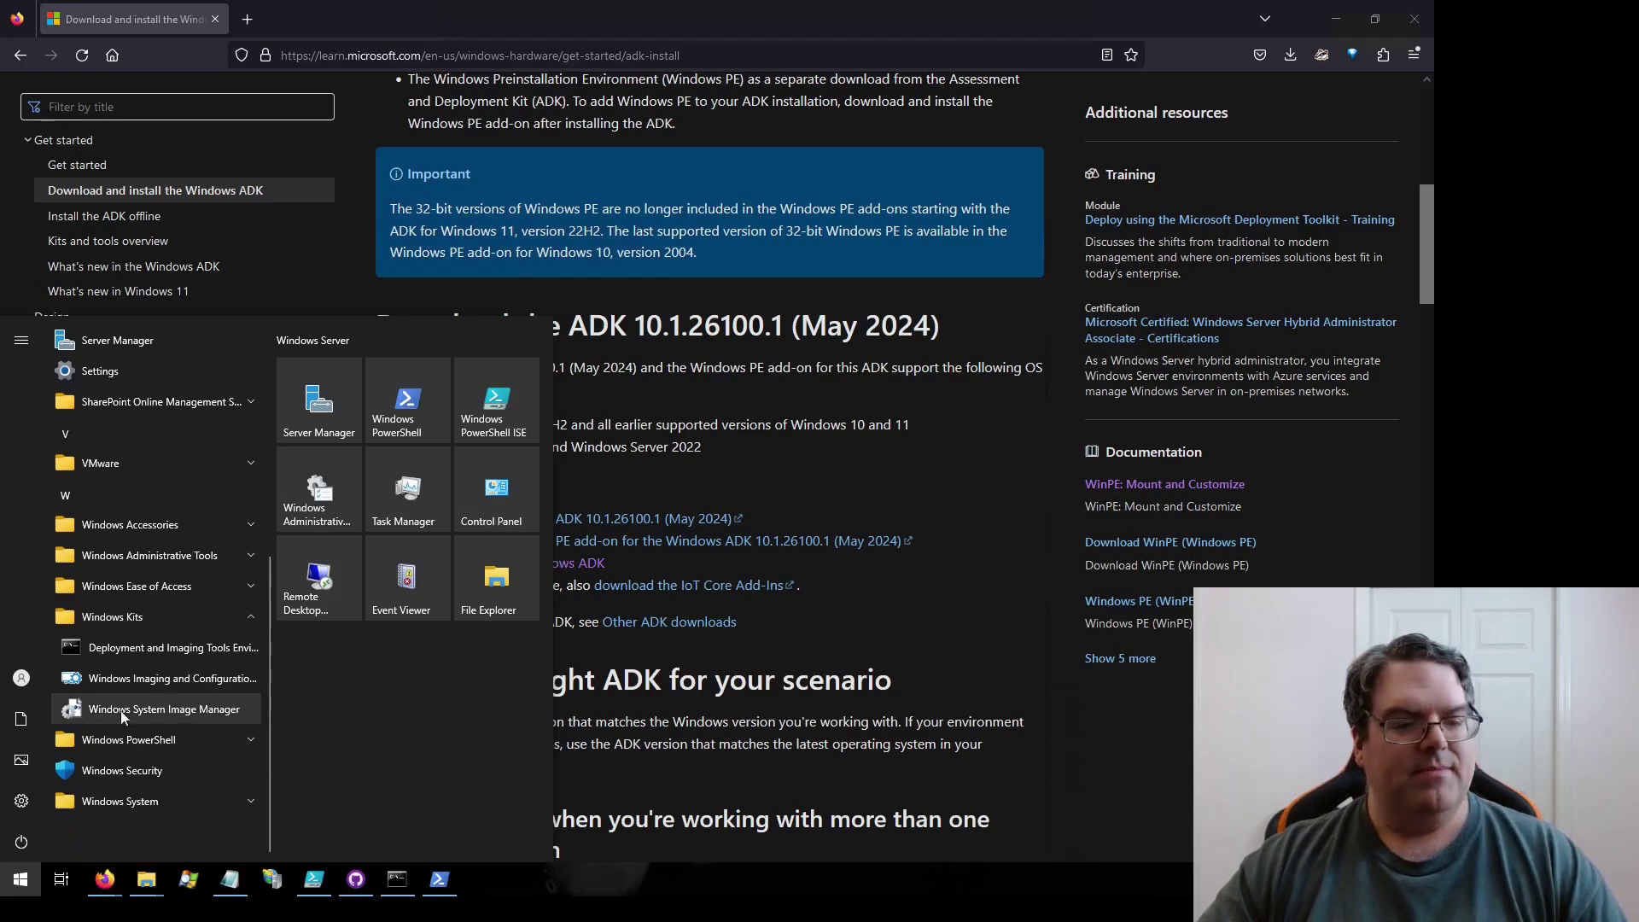
left_click(146, 710)
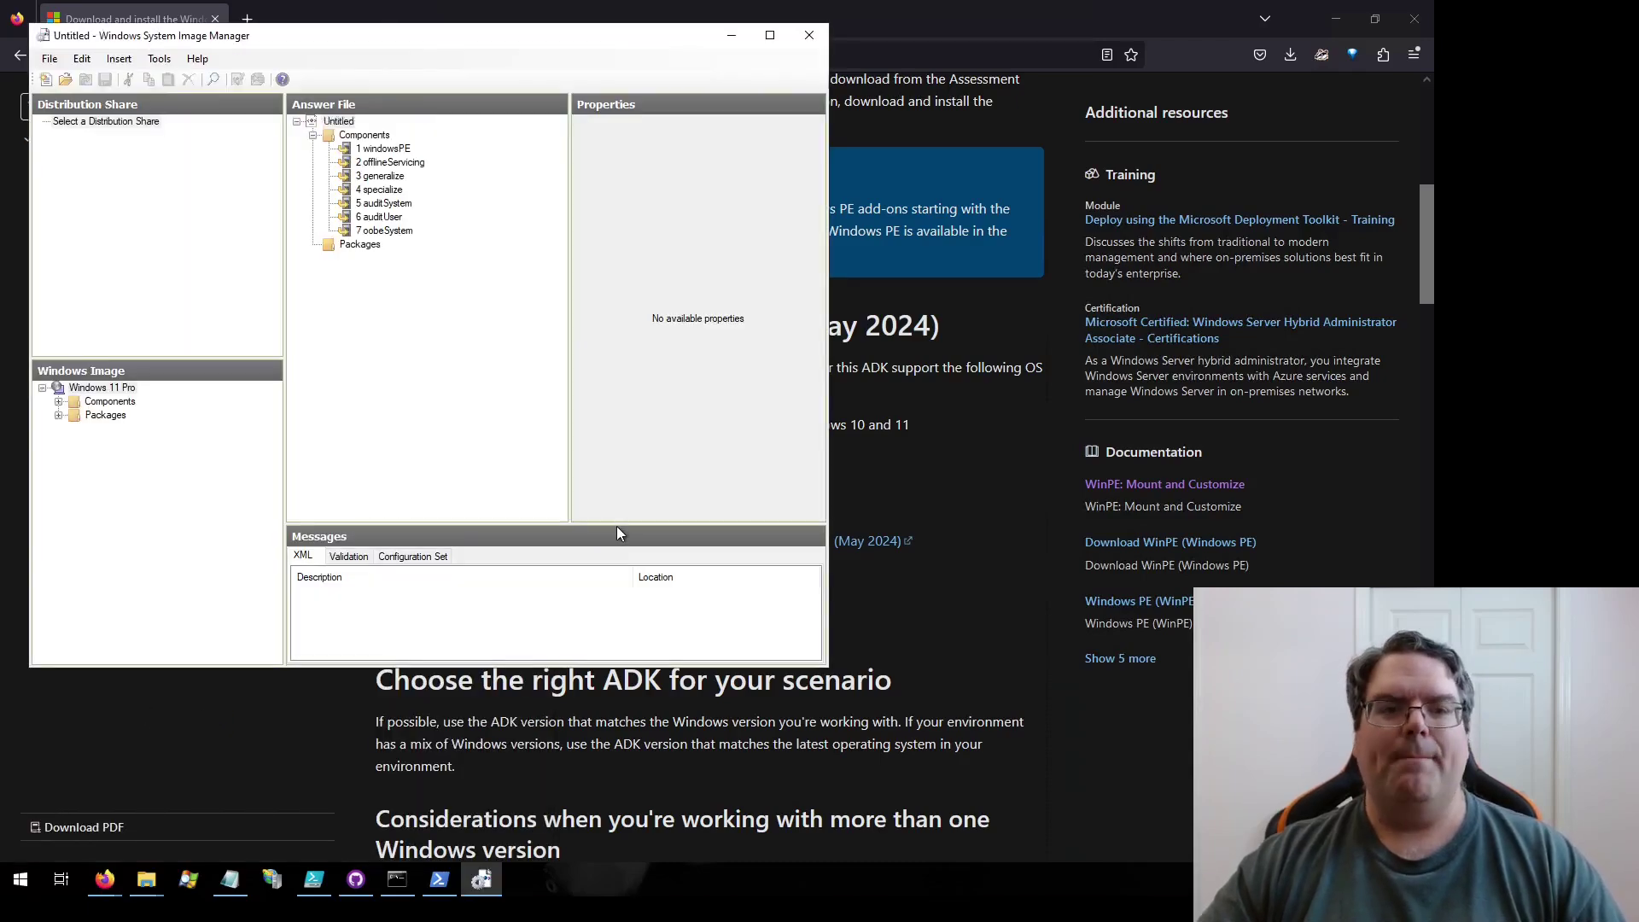
left_click(770, 35)
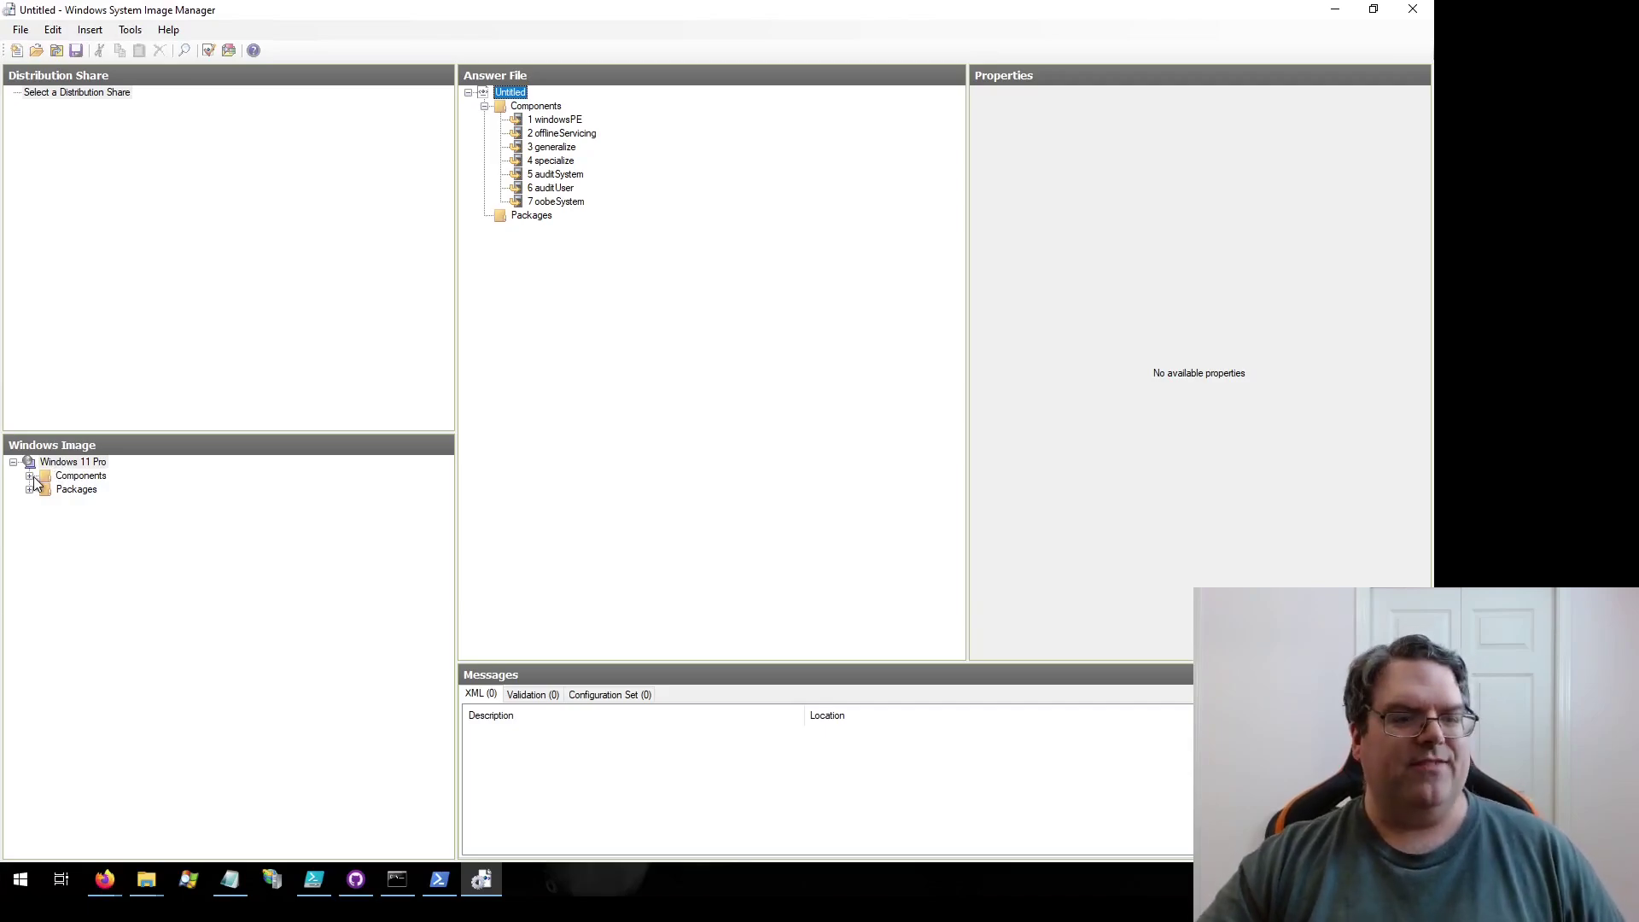
Step: Expand the Windows 11 Pro image's Components node and look through the whole list of available components
left_click(30, 476)
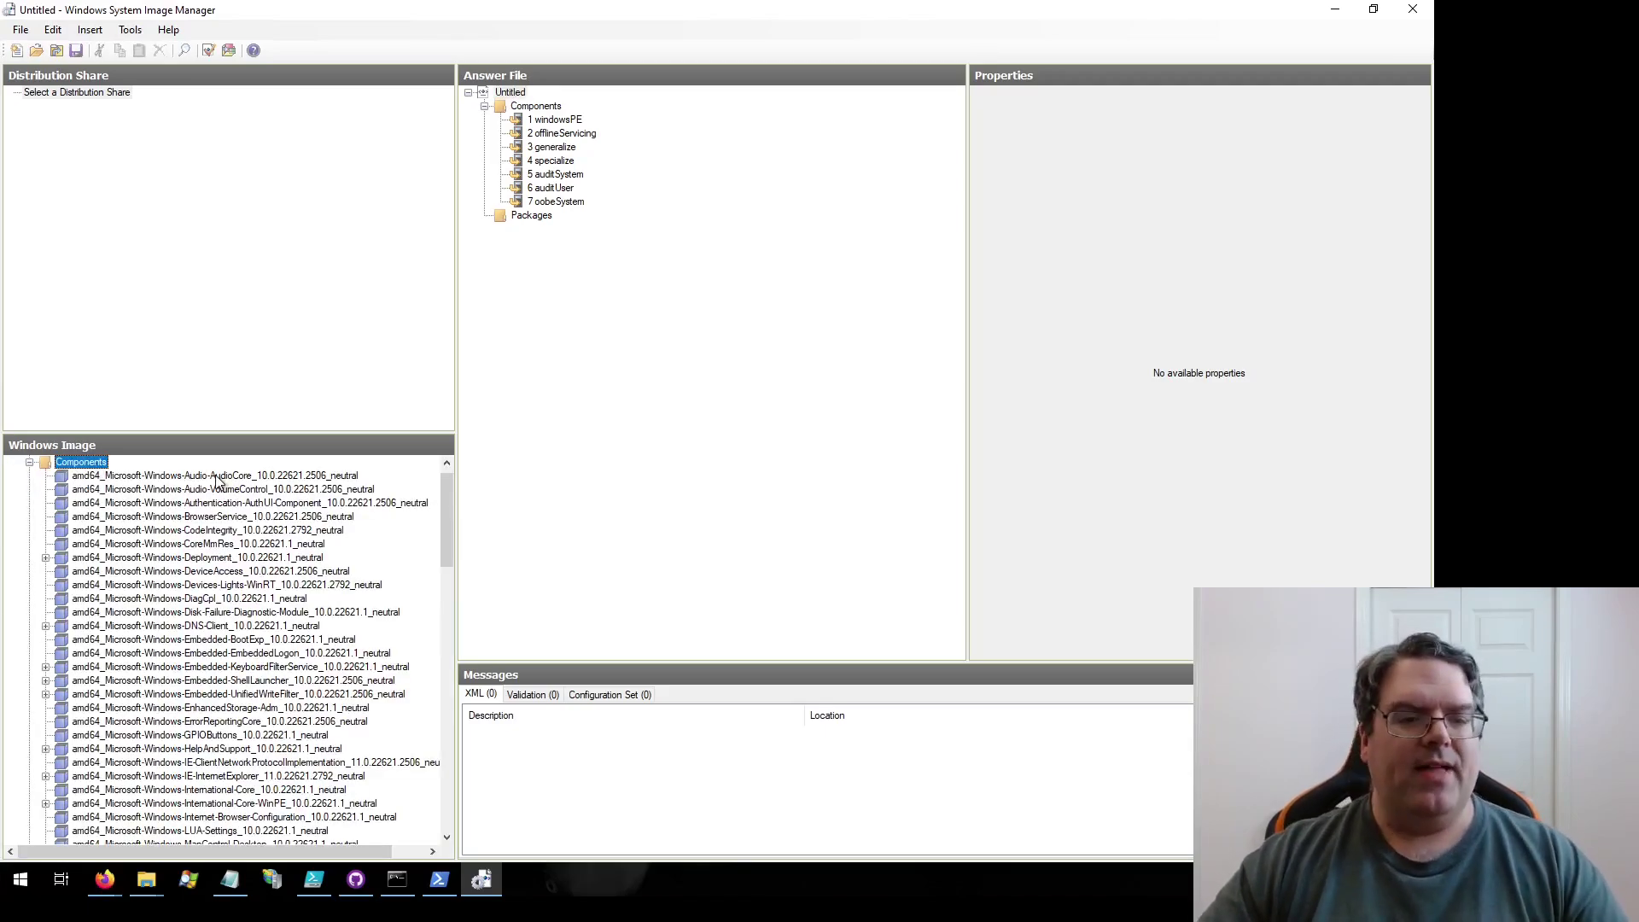
left_click_drag(447, 511, 428, 632)
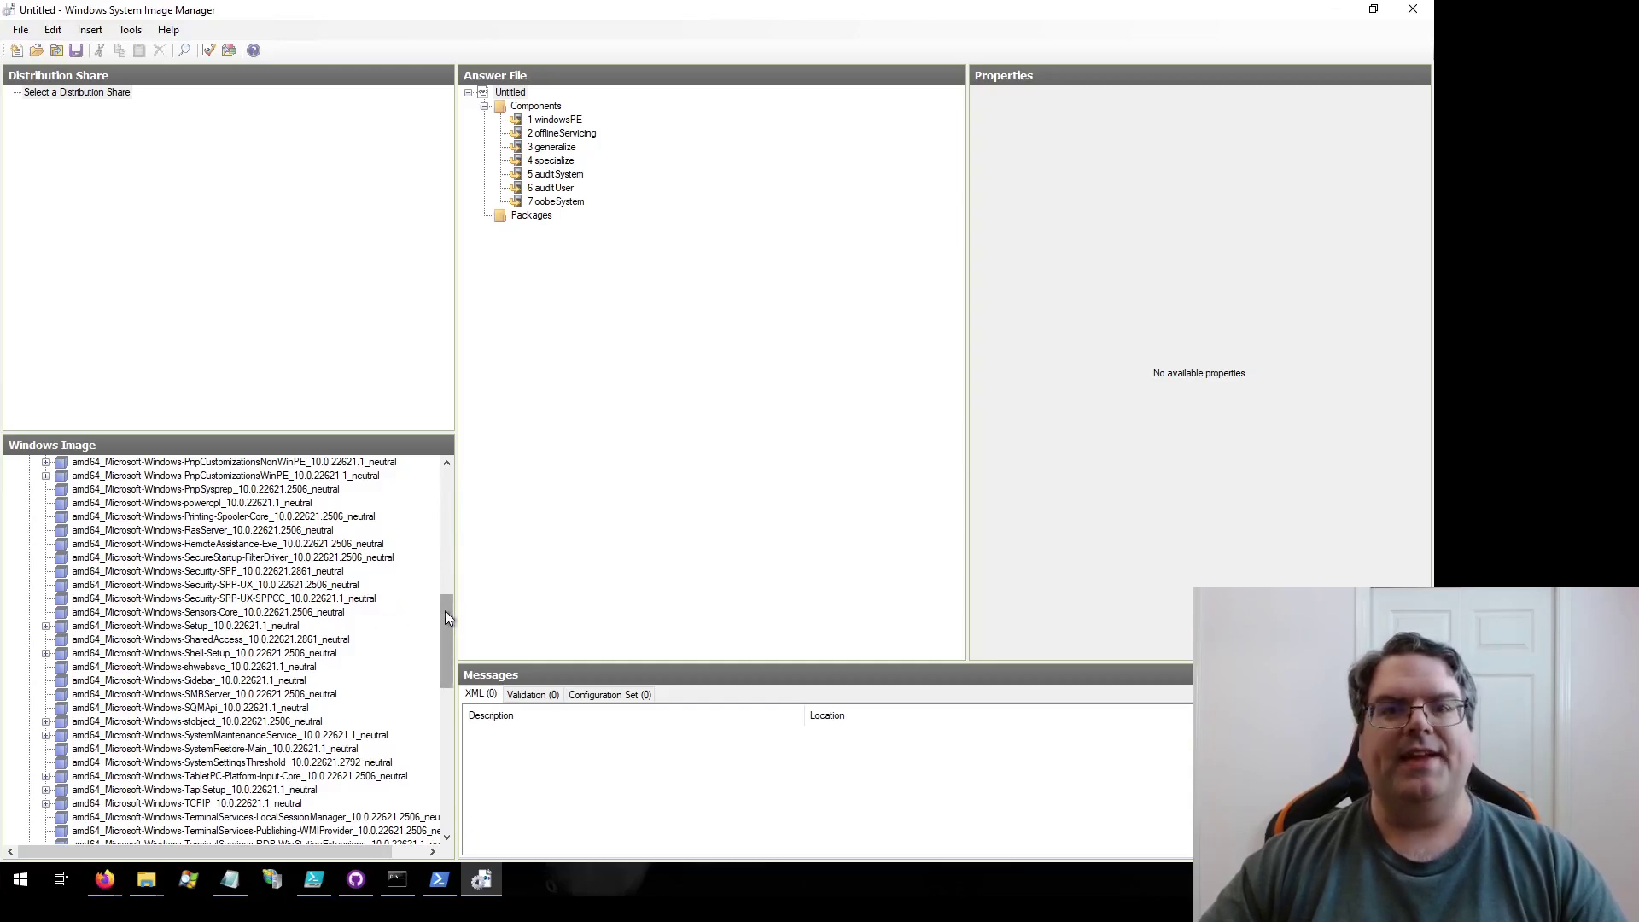
left_click_drag(444, 611, 439, 760)
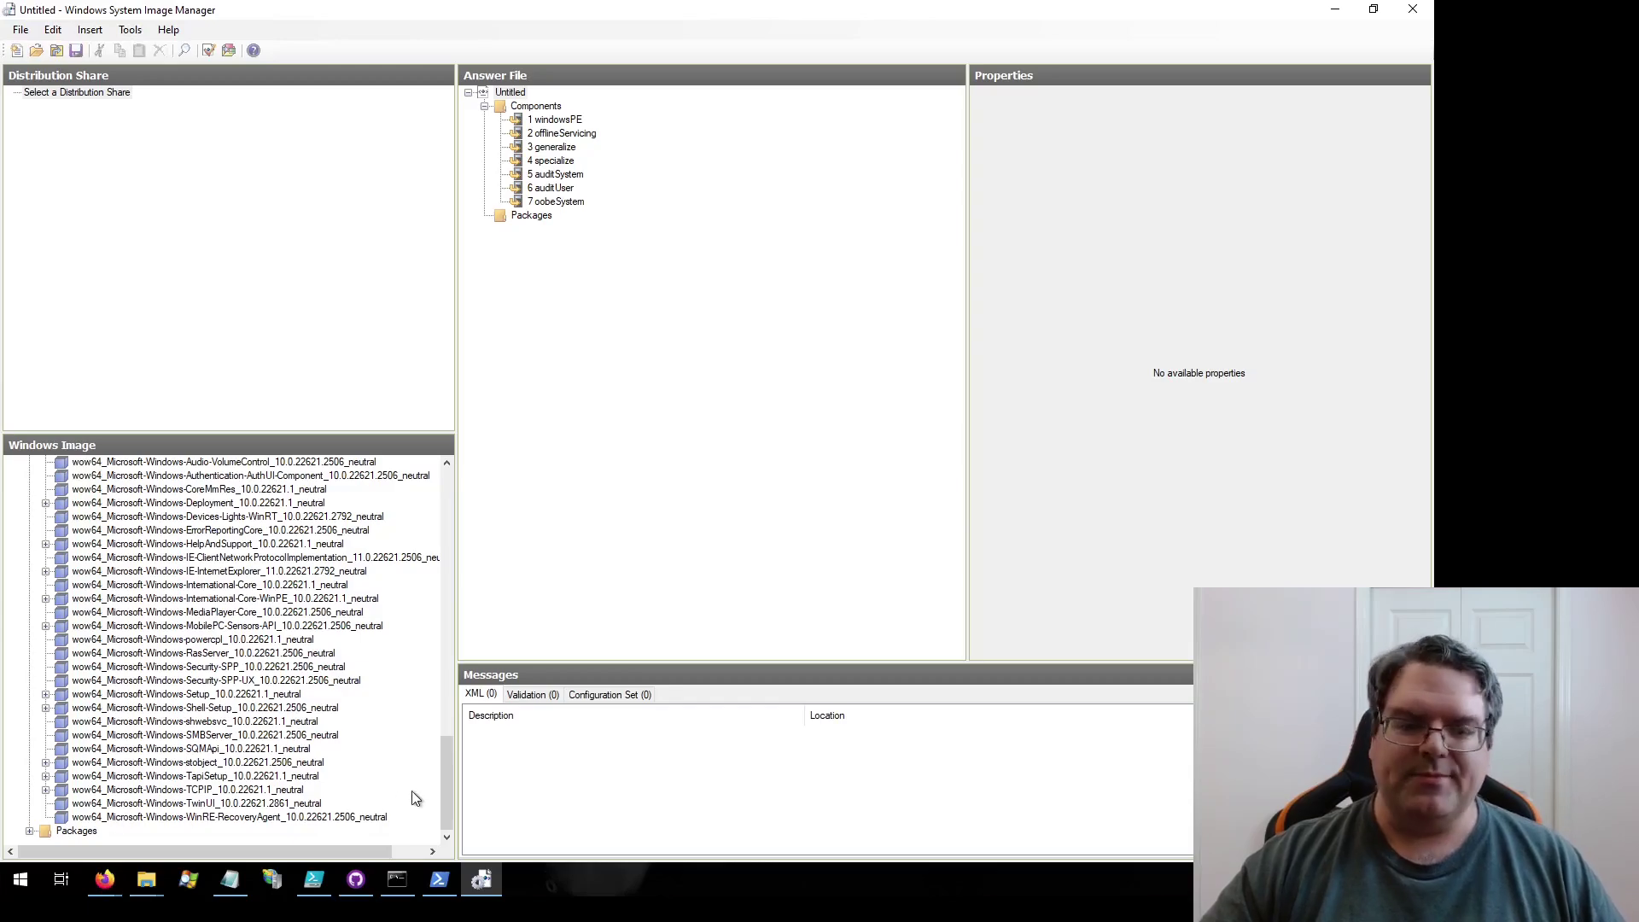
left_click_drag(443, 781, 437, 529)
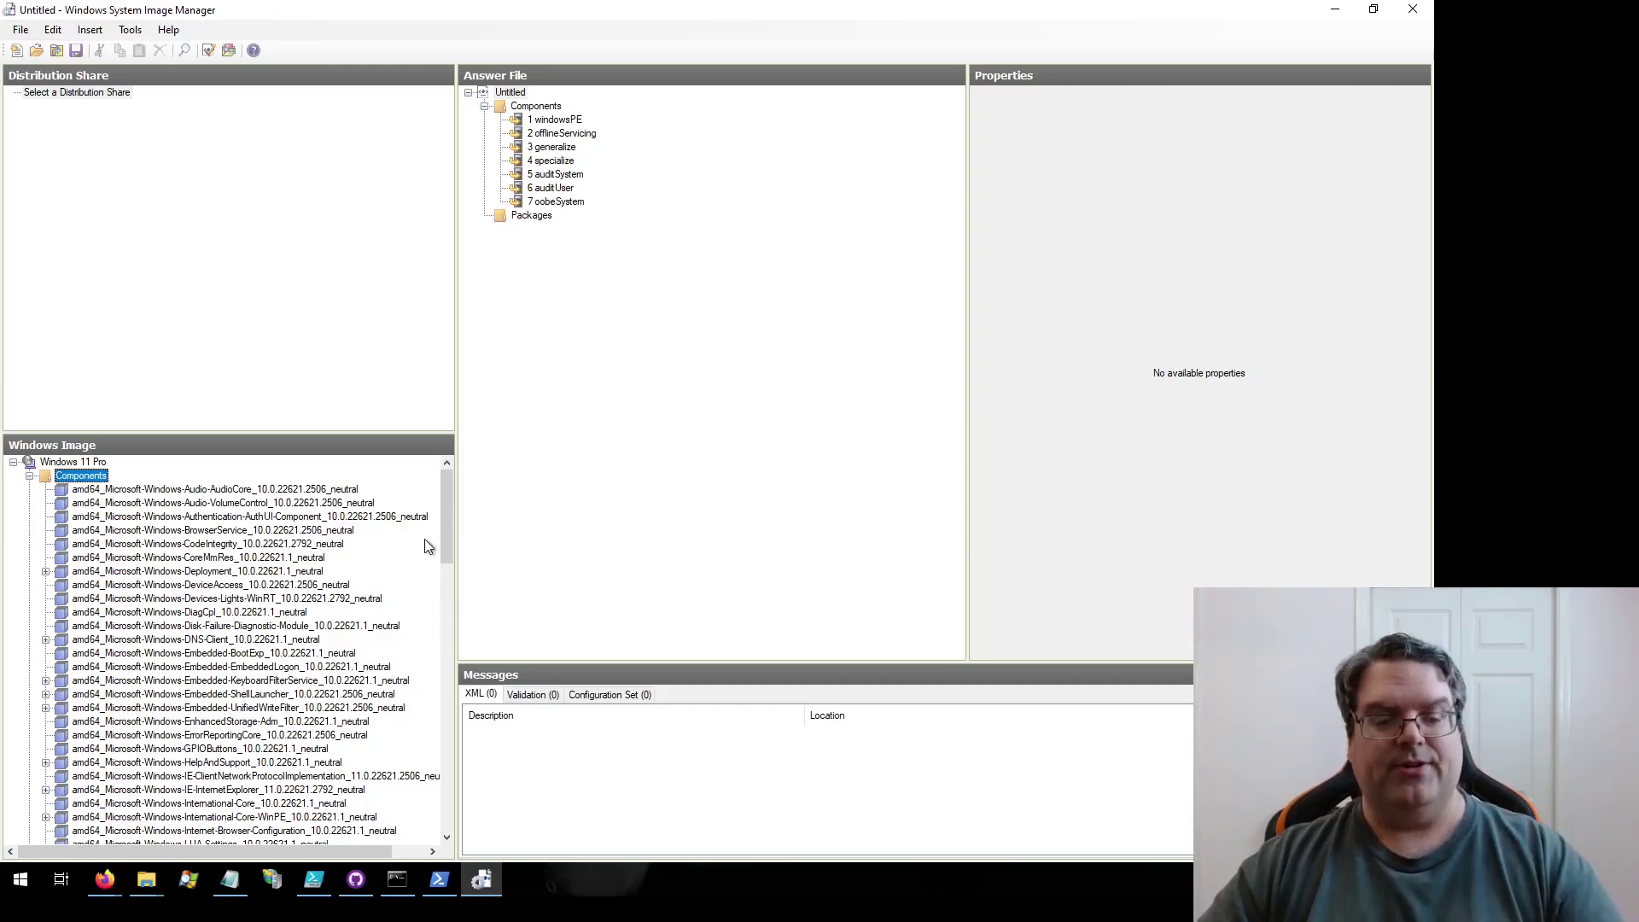
Step: Open the existing answer file Autounattend.xml from the C:\temp folder
right_click(521, 92)
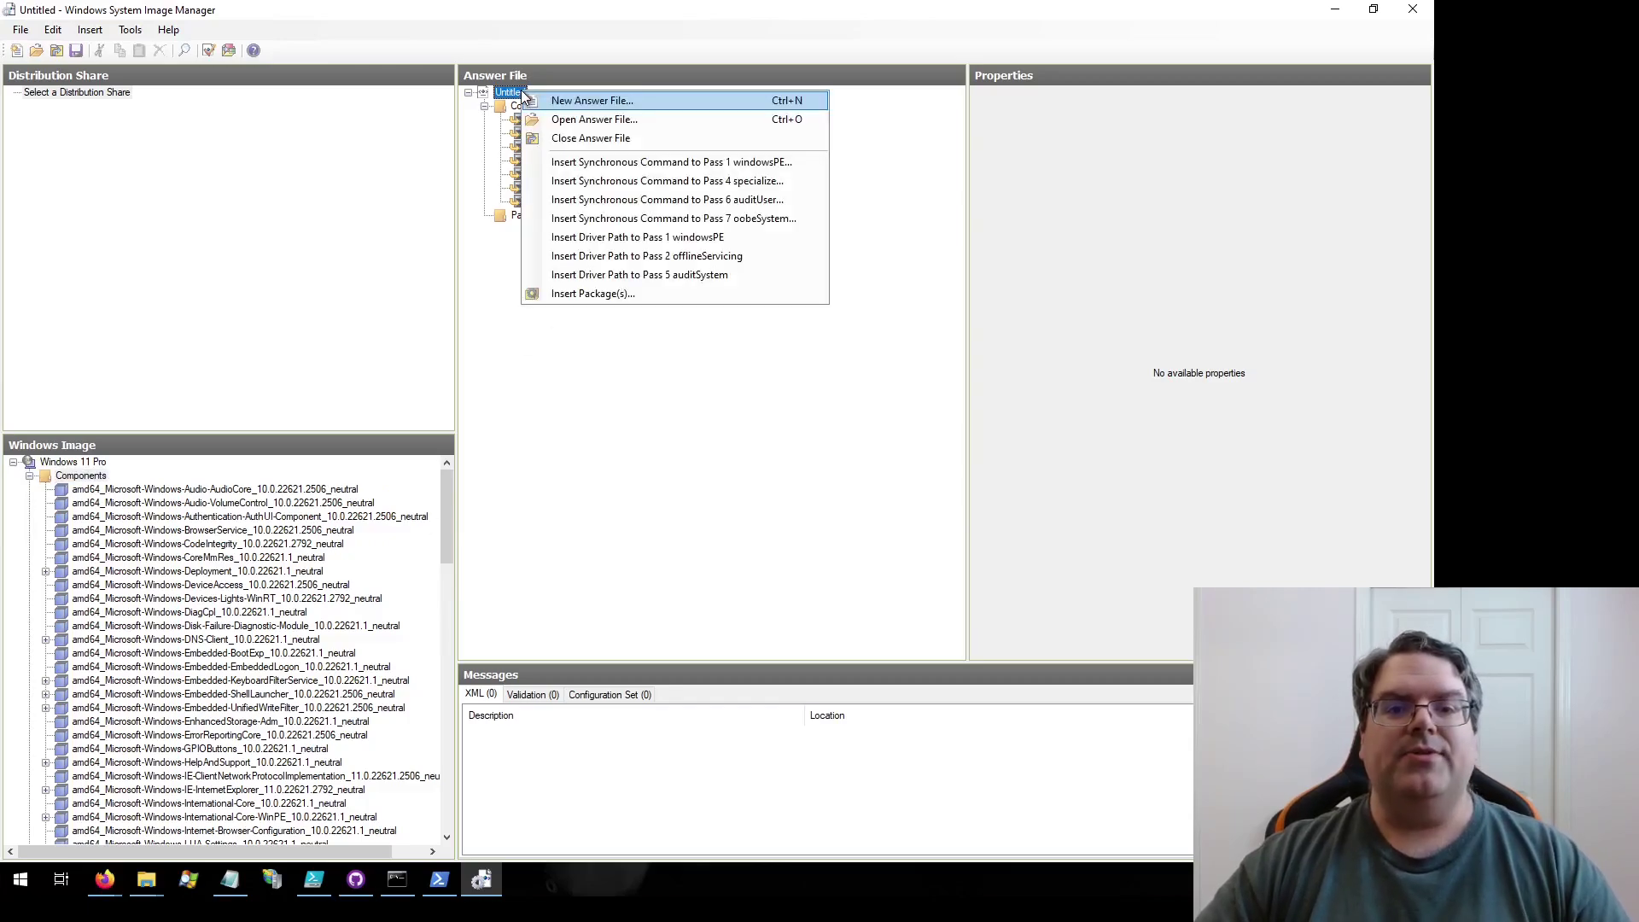
left_click(603, 120)
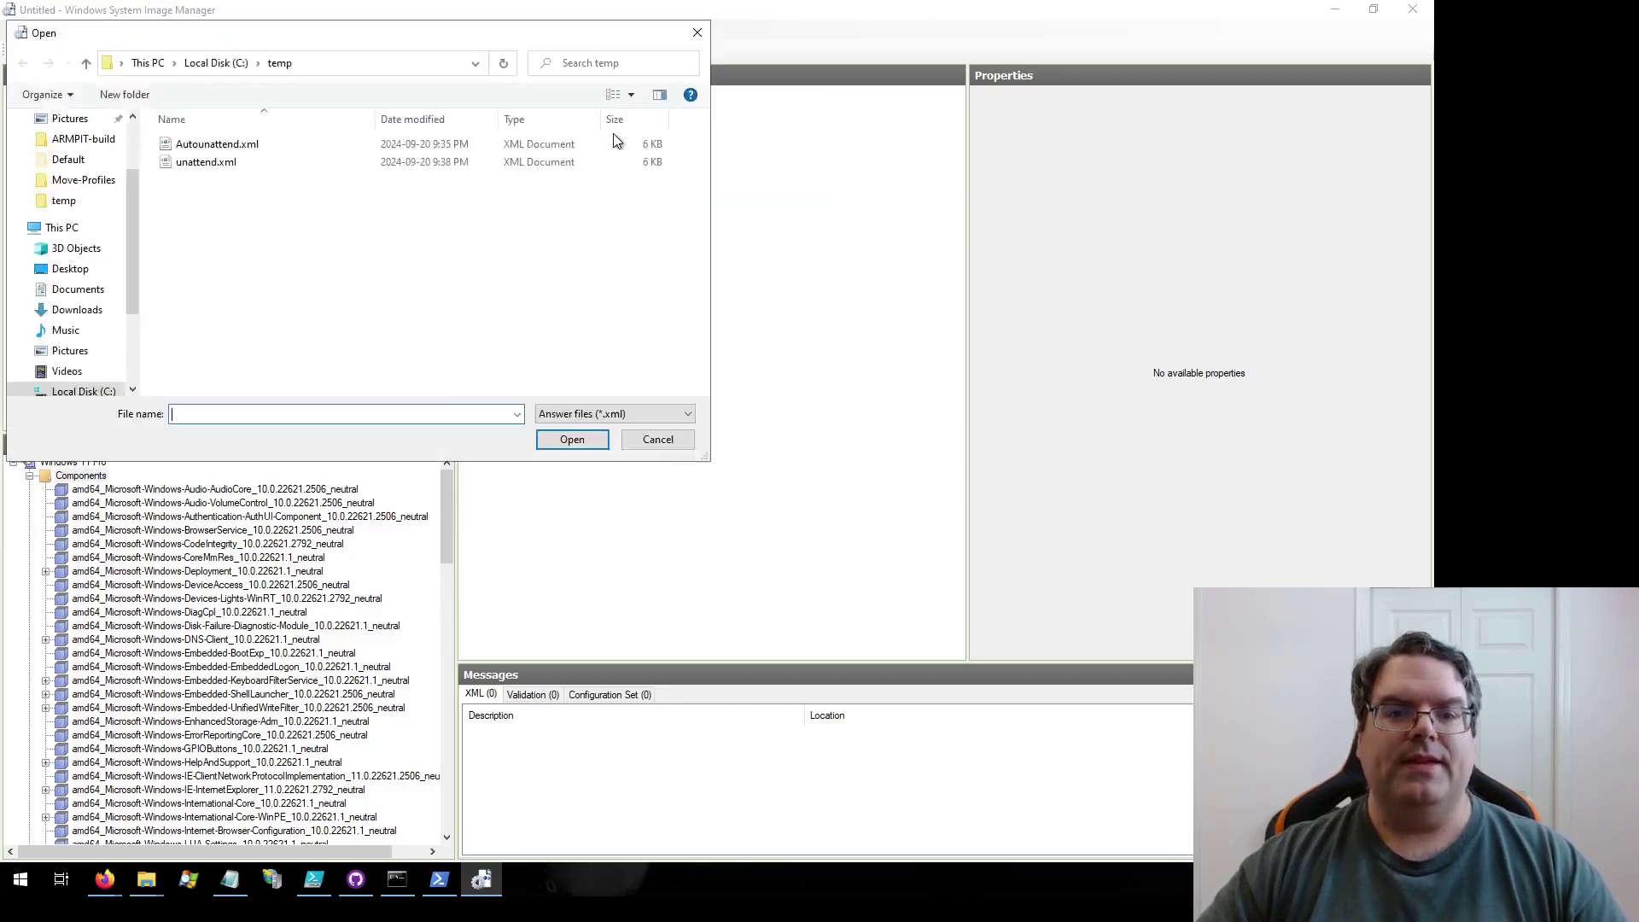
left_click(228, 146)
left_click(589, 441)
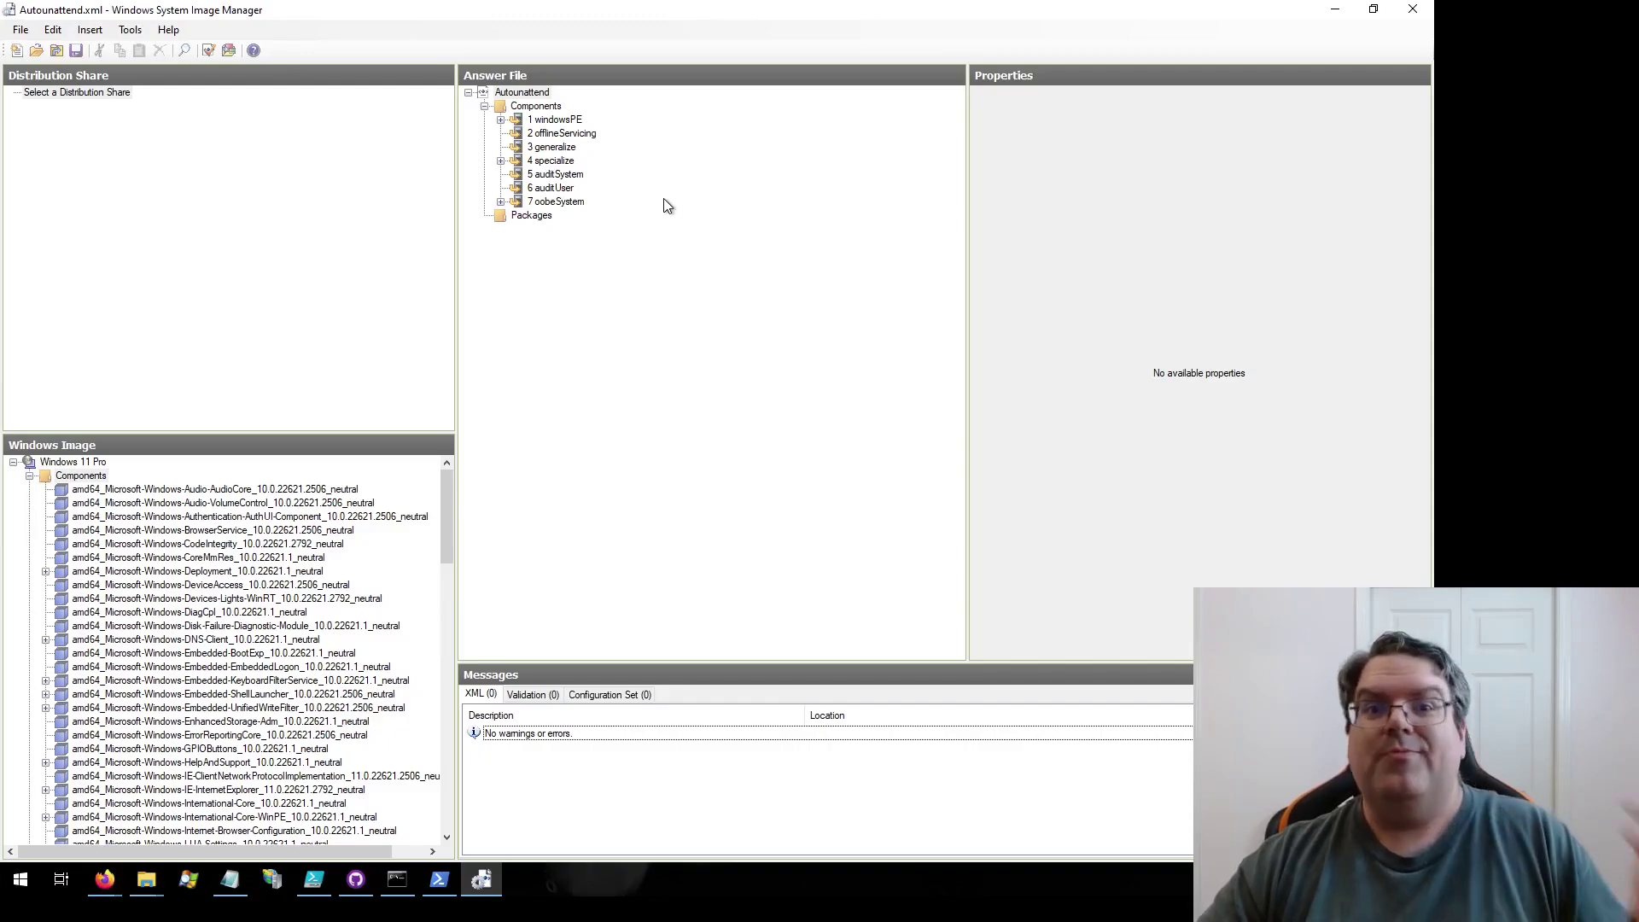
Step: Expand the 1 windowsPE pass and examine the properties of its International-Core-WinPE and Setup components
left_click(501, 120)
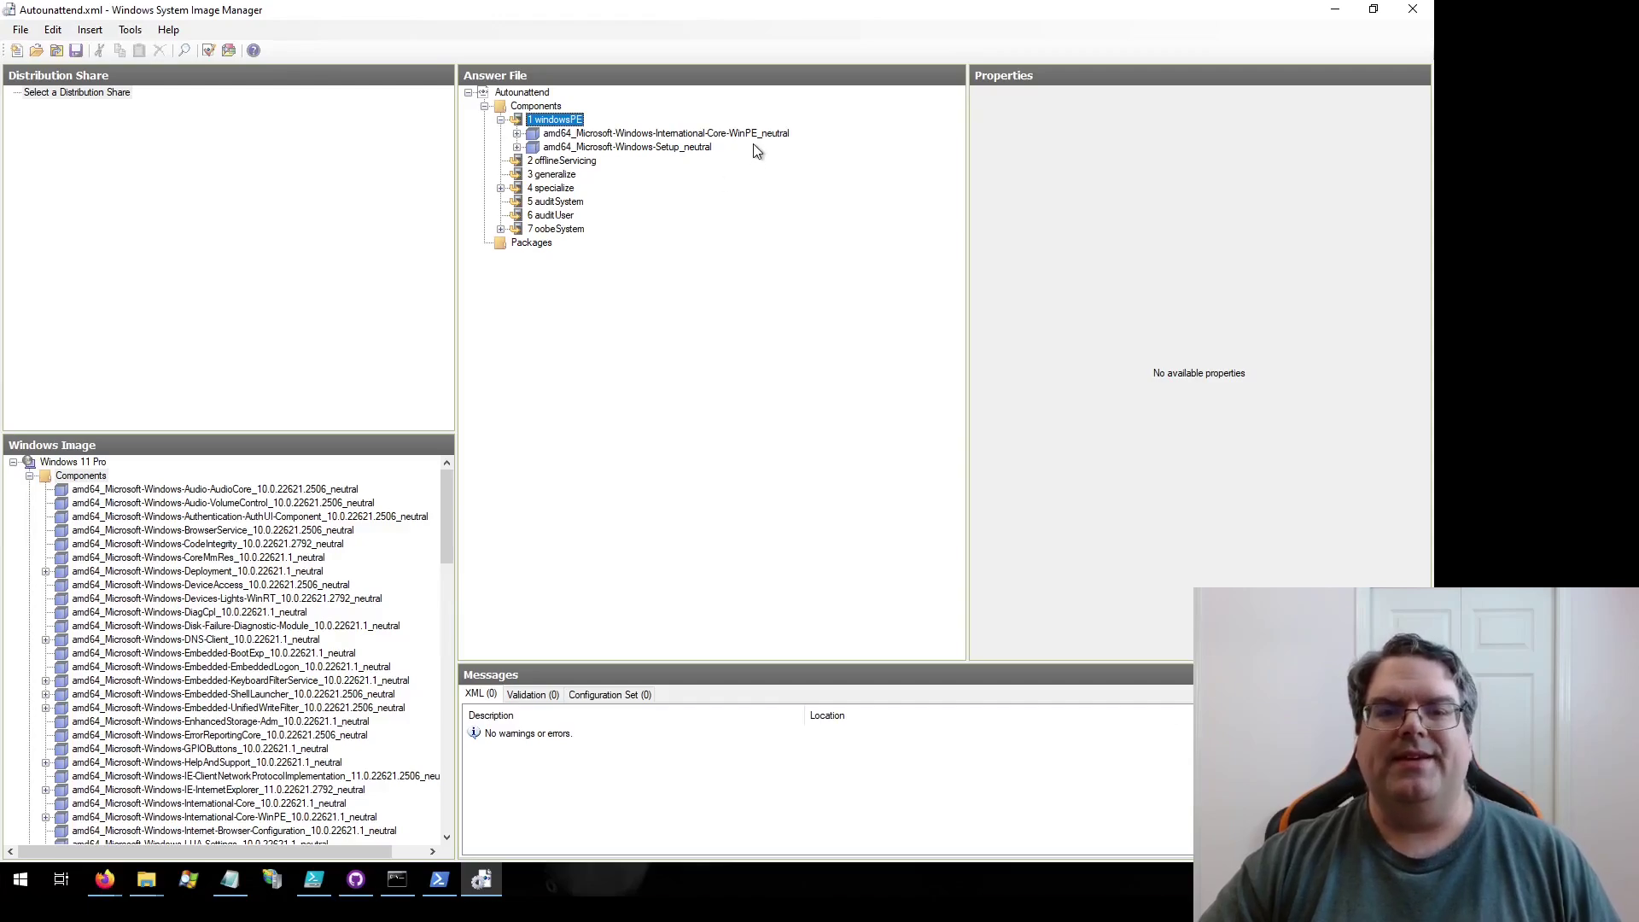
left_click(702, 135)
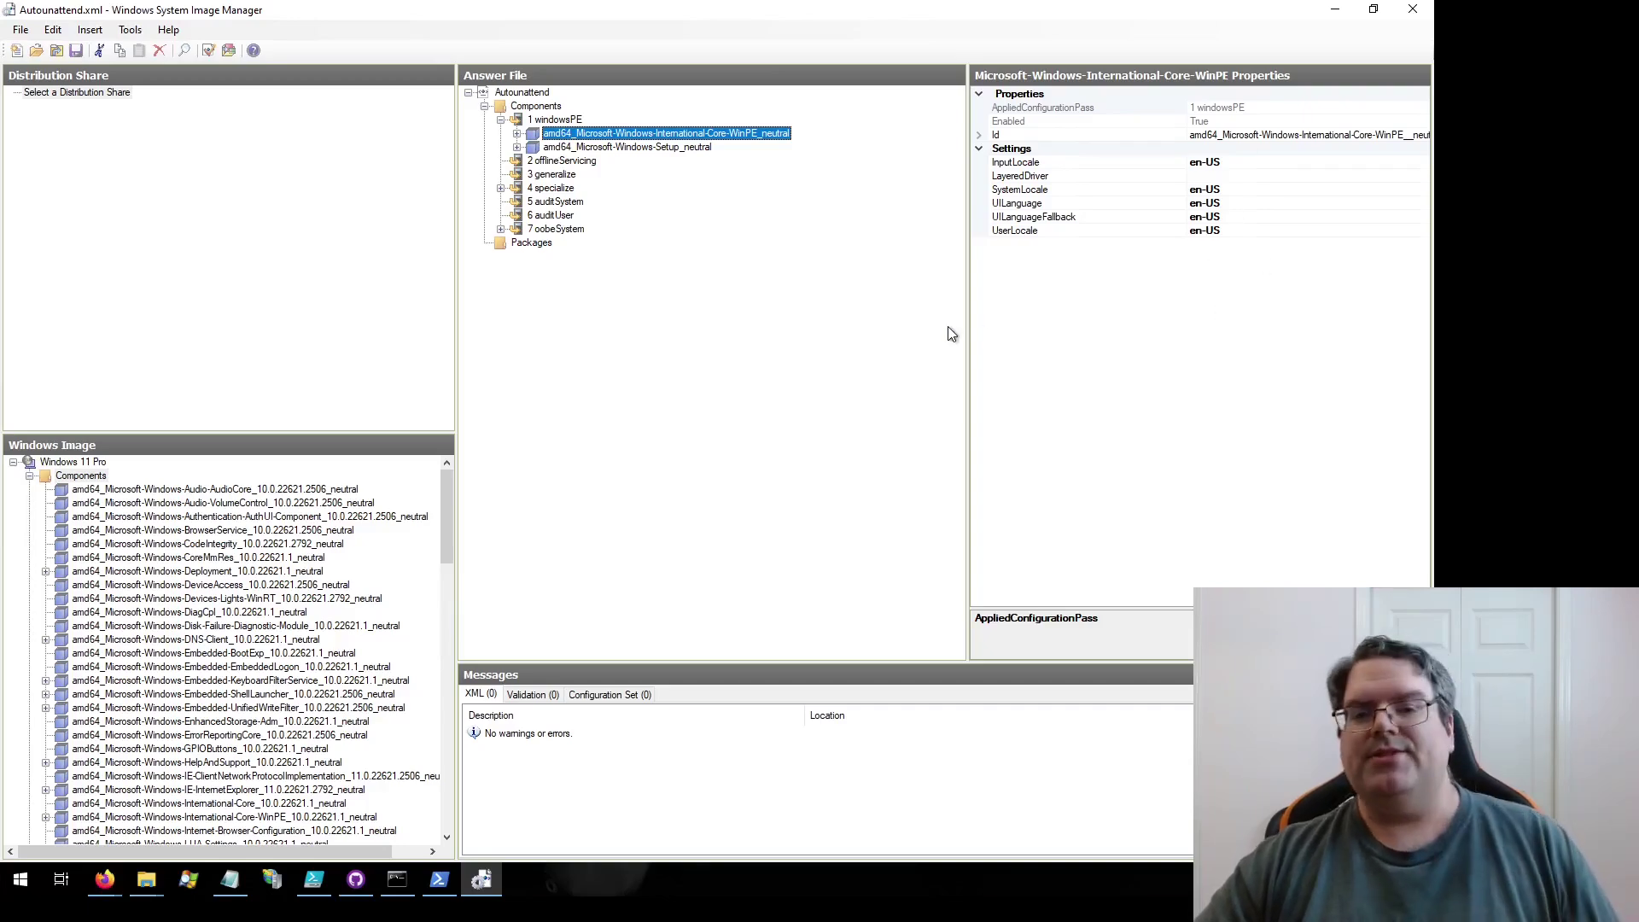
left_click(640, 150)
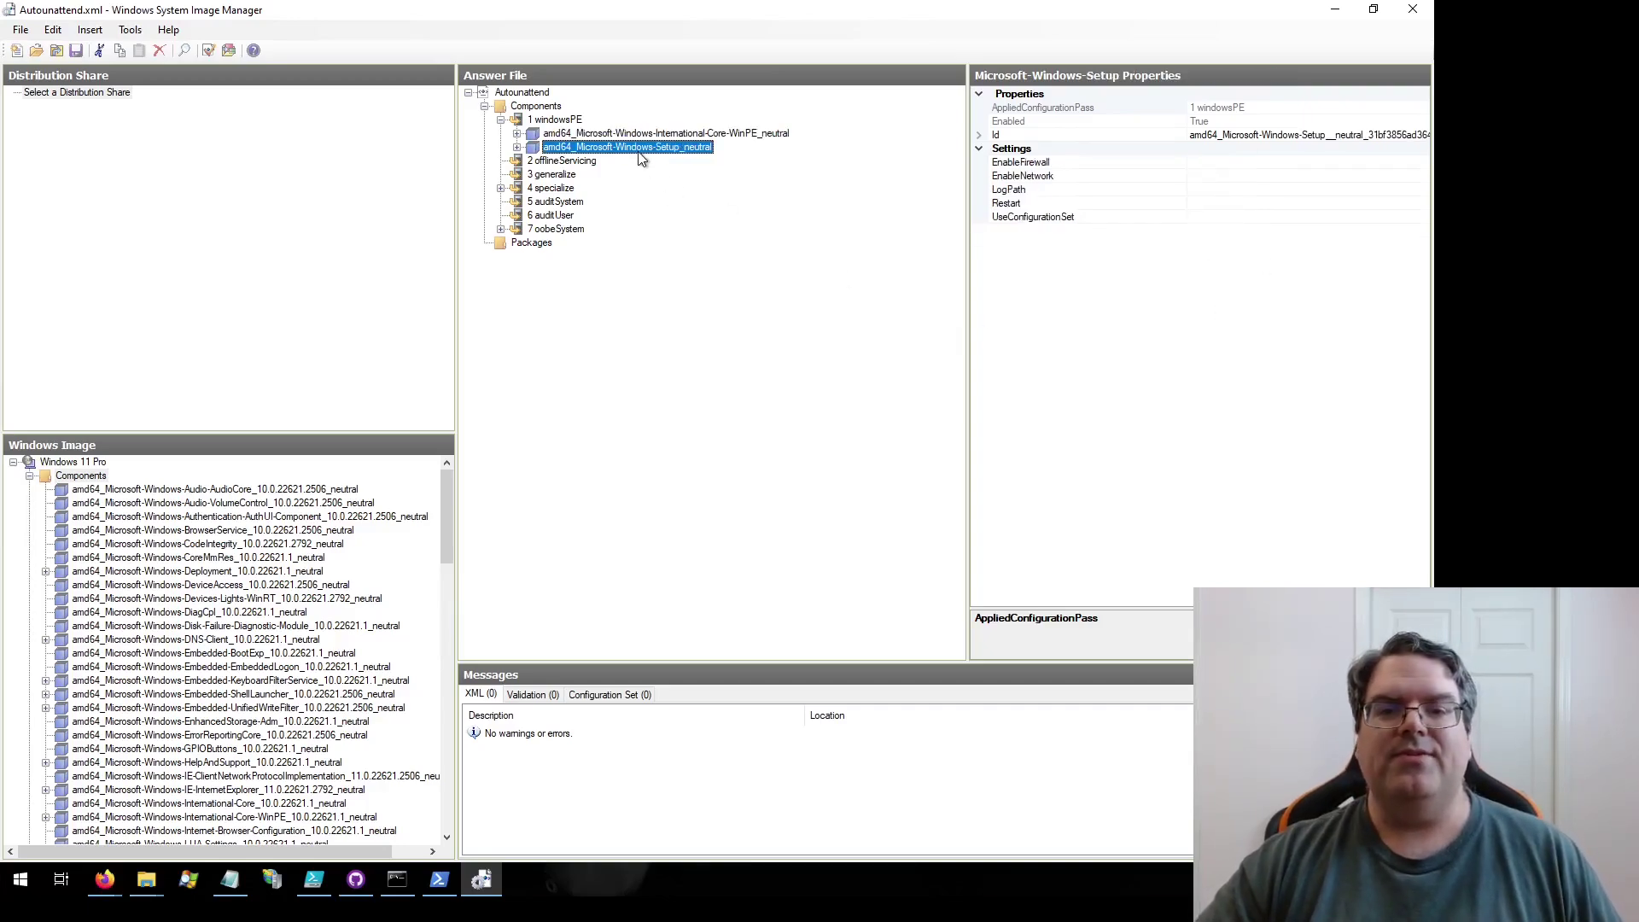
Step: Expand the Setup component's DiskConfiguration down to the CreatePartitions entries of disk 0, reviewing the disk's settings
left_click(517, 147)
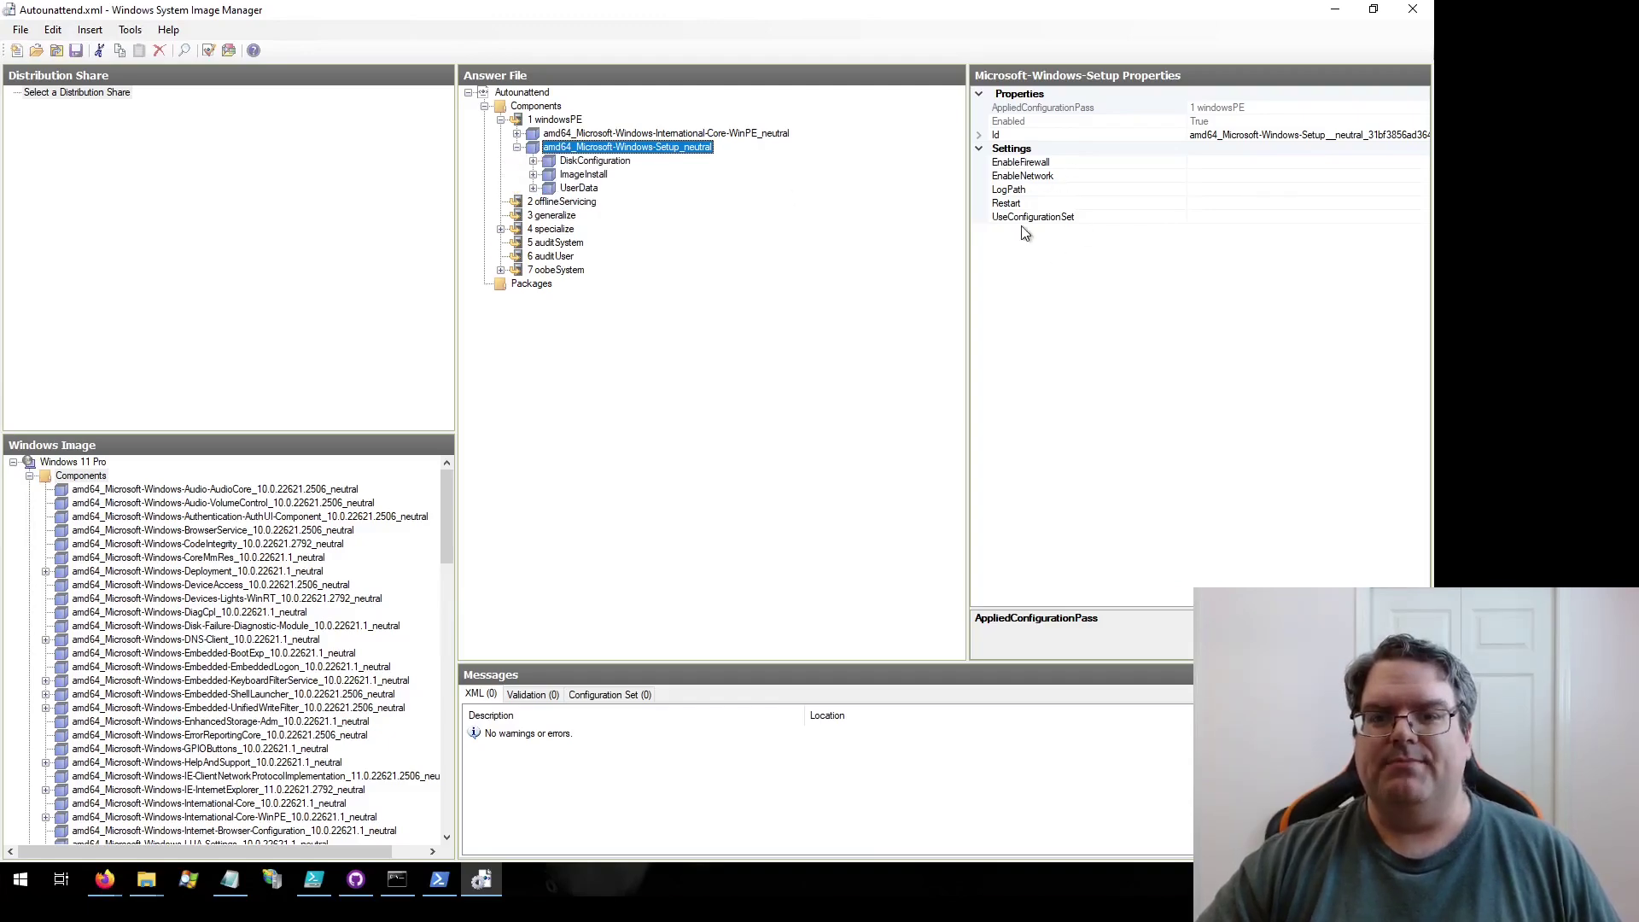
left_click(533, 162)
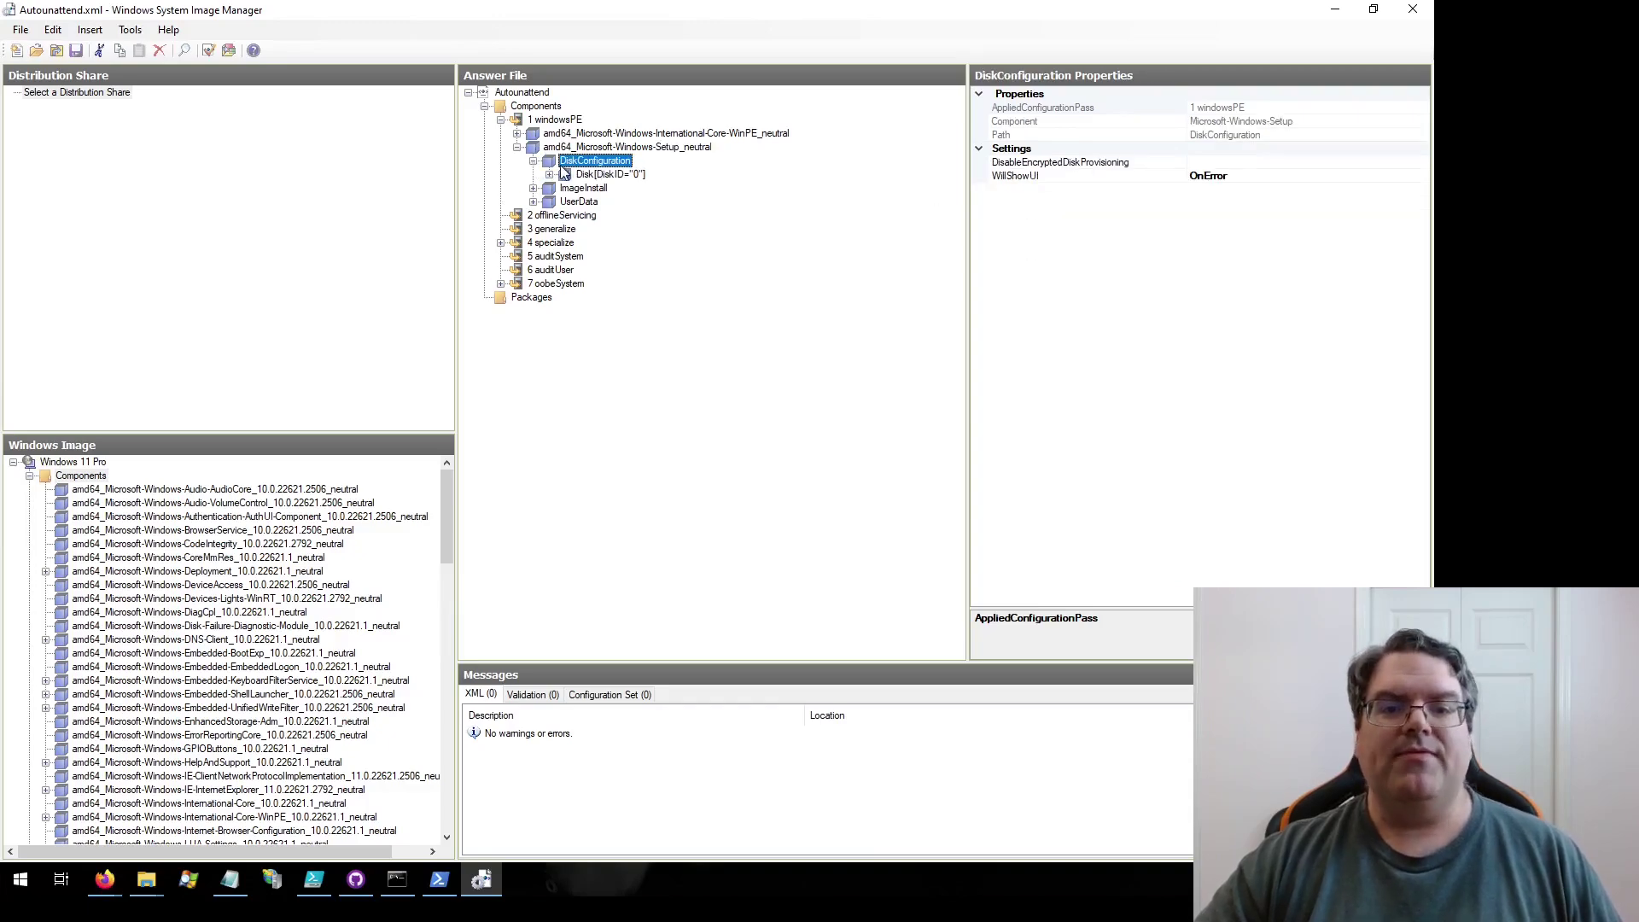
left_click(611, 175)
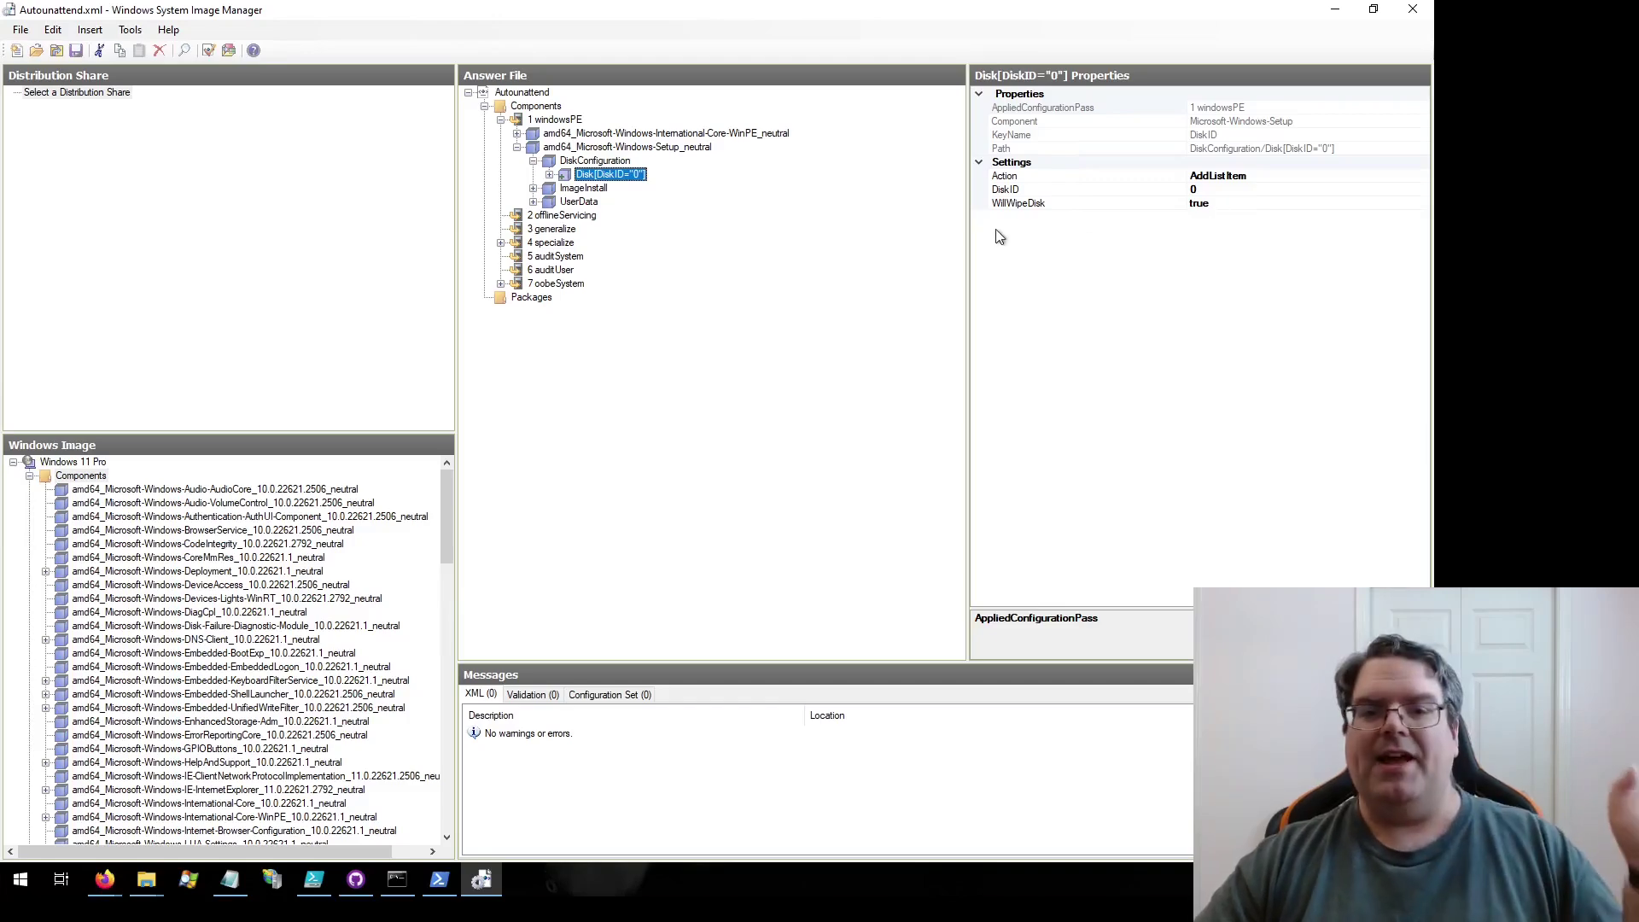
left_click(550, 174)
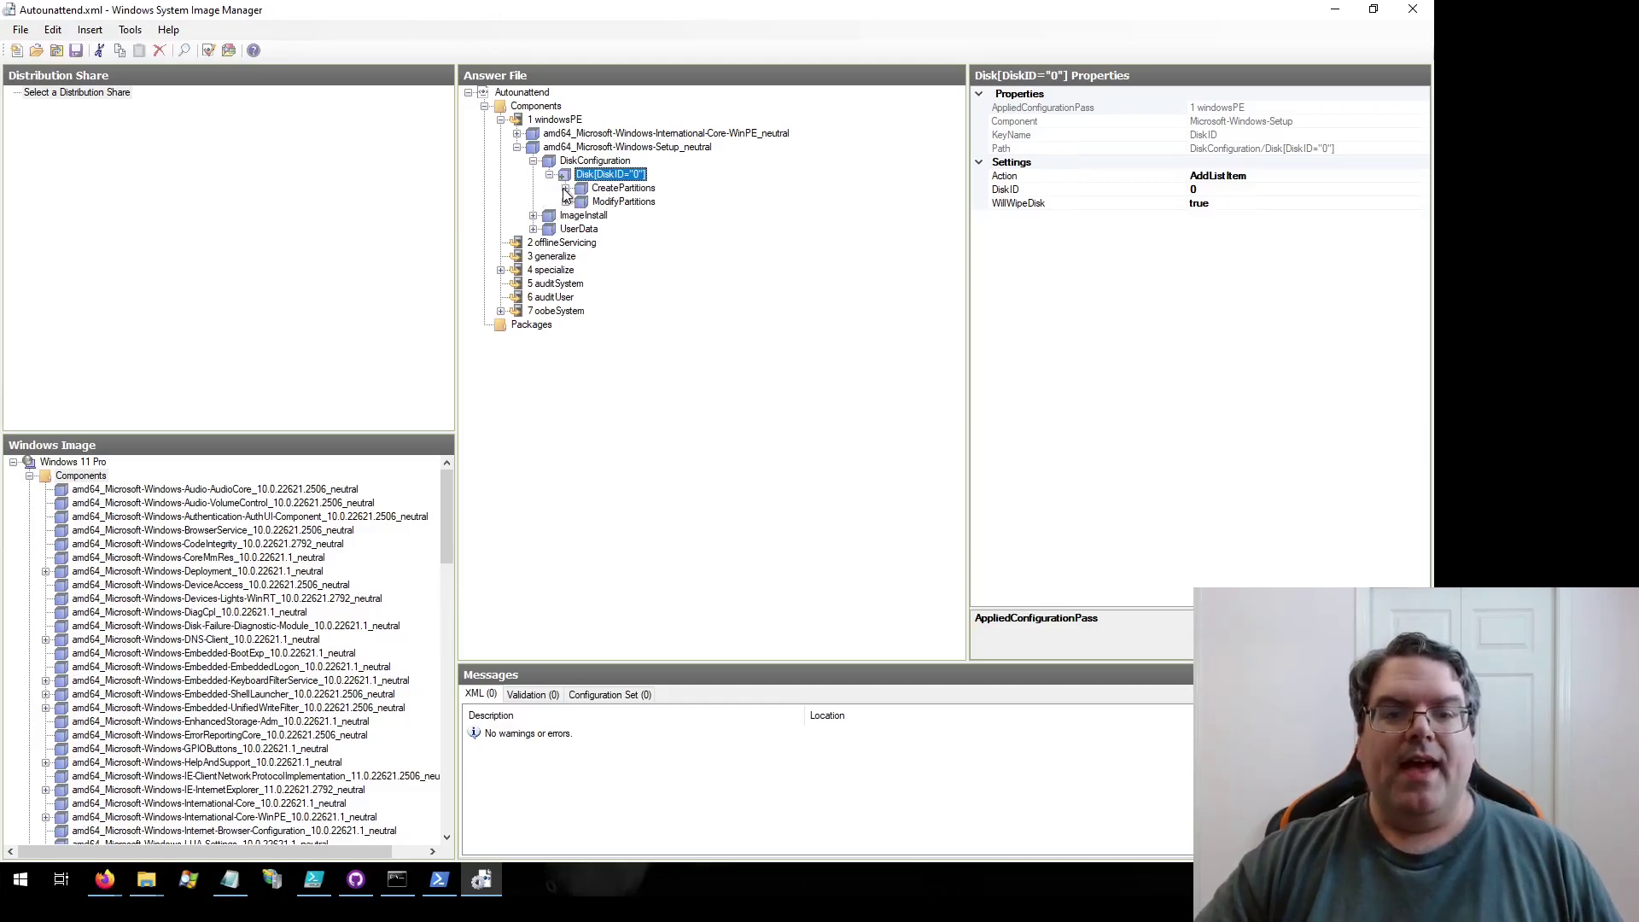
left_click(565, 188)
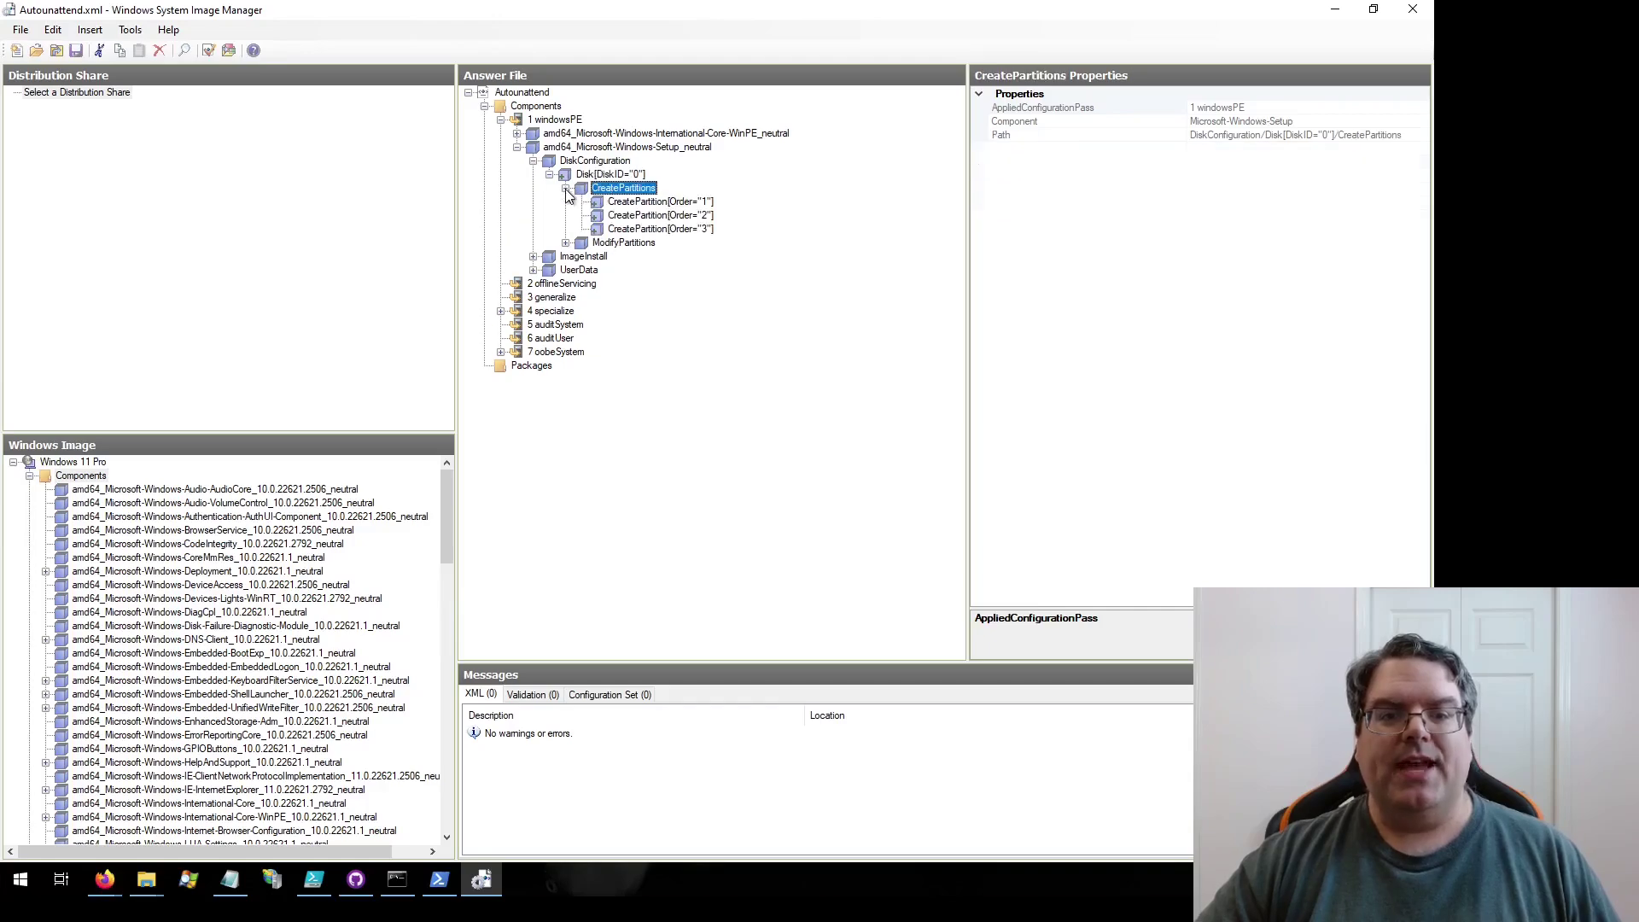
Step: Expand ModifyPartitions and review the settings of each CreatePartition and ModifyPartition entry of disk 0
left_click(566, 244)
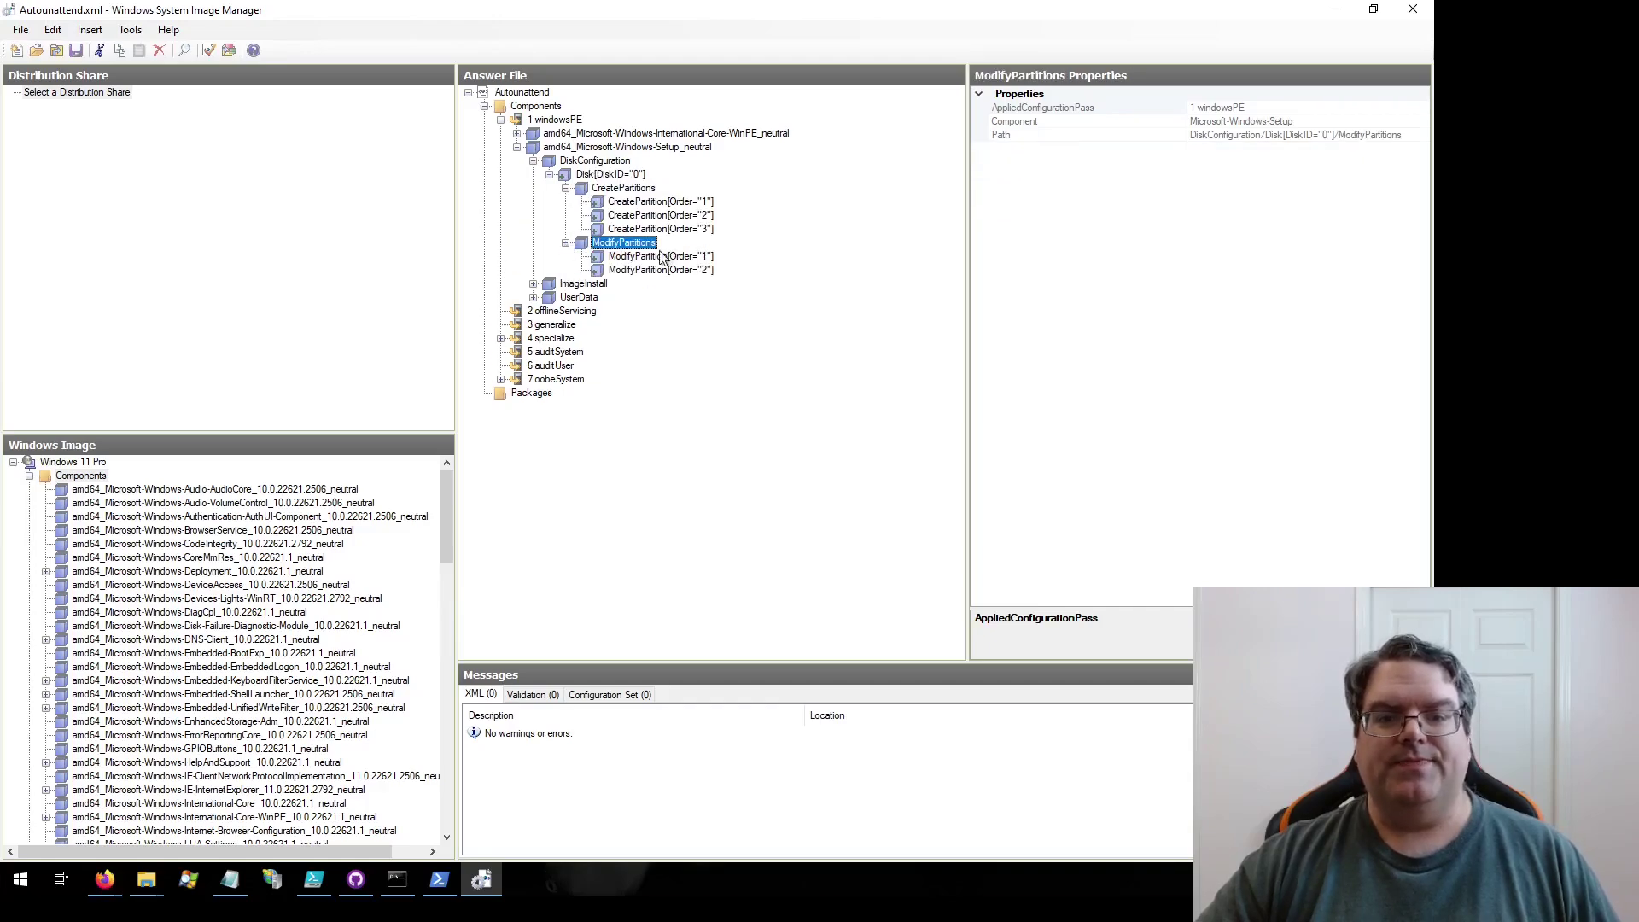
left_click(681, 203)
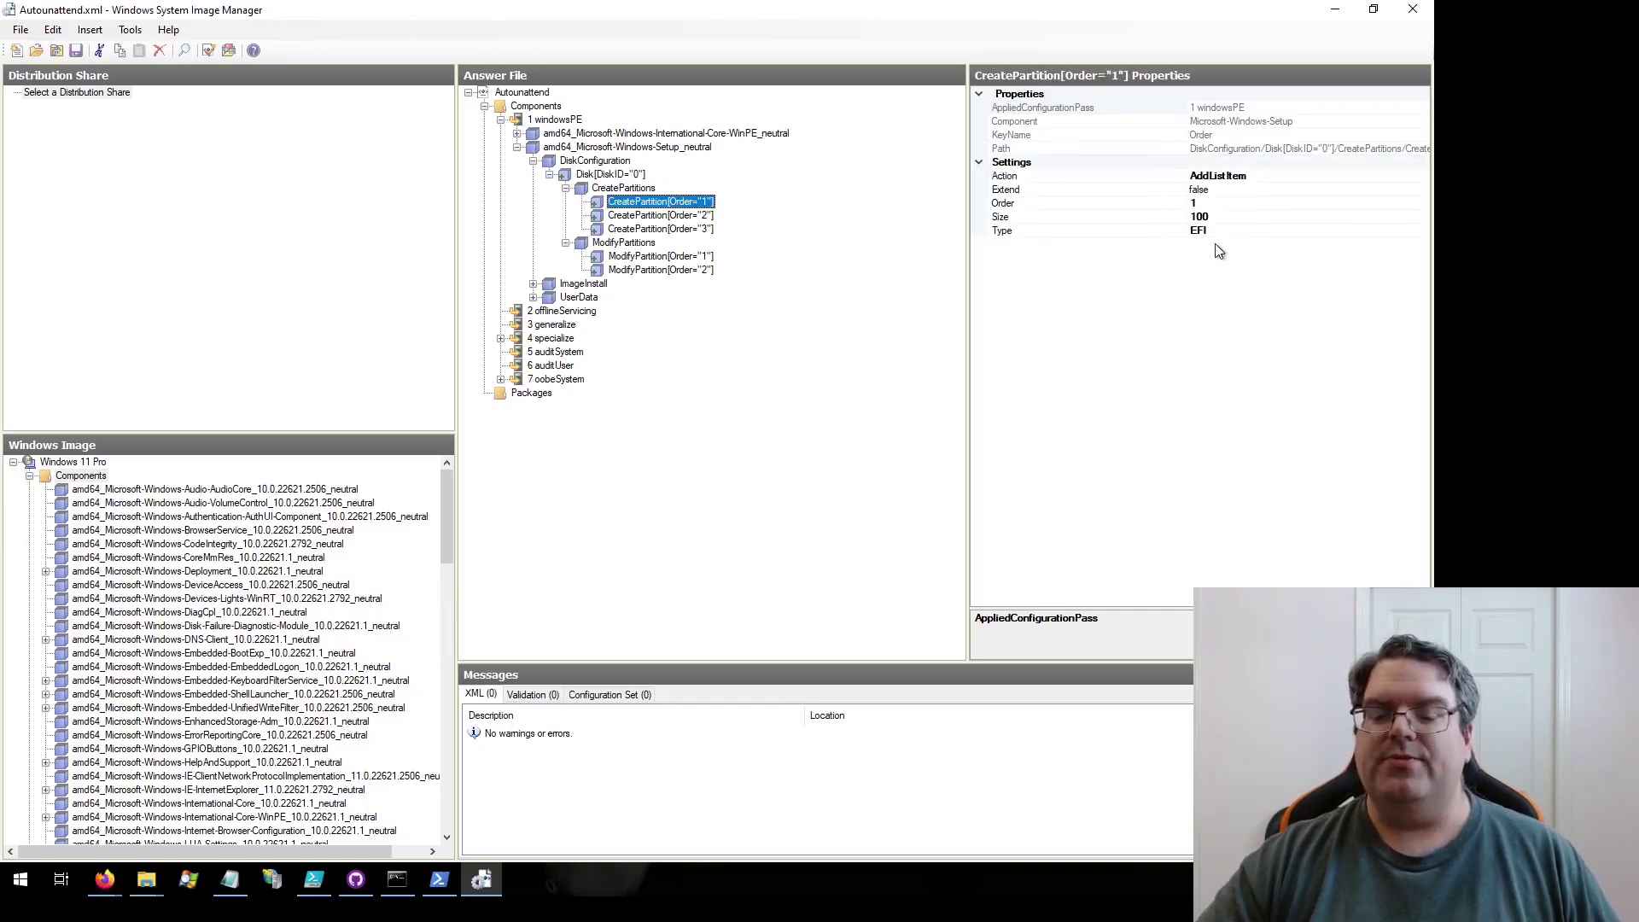
left_click(705, 216)
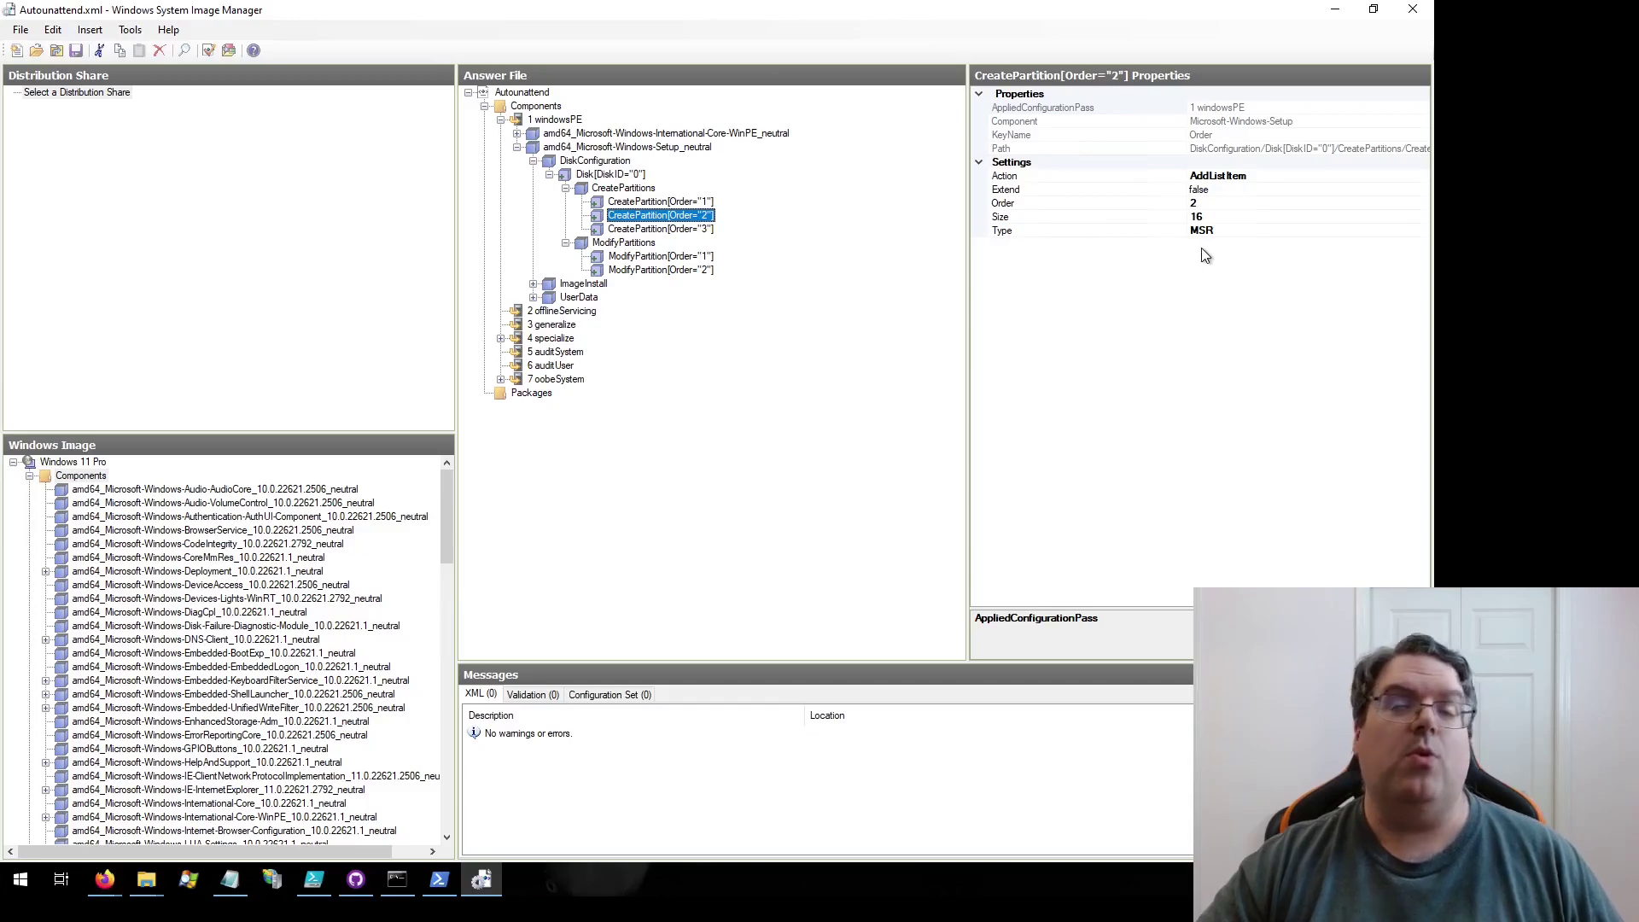
left_click(709, 231)
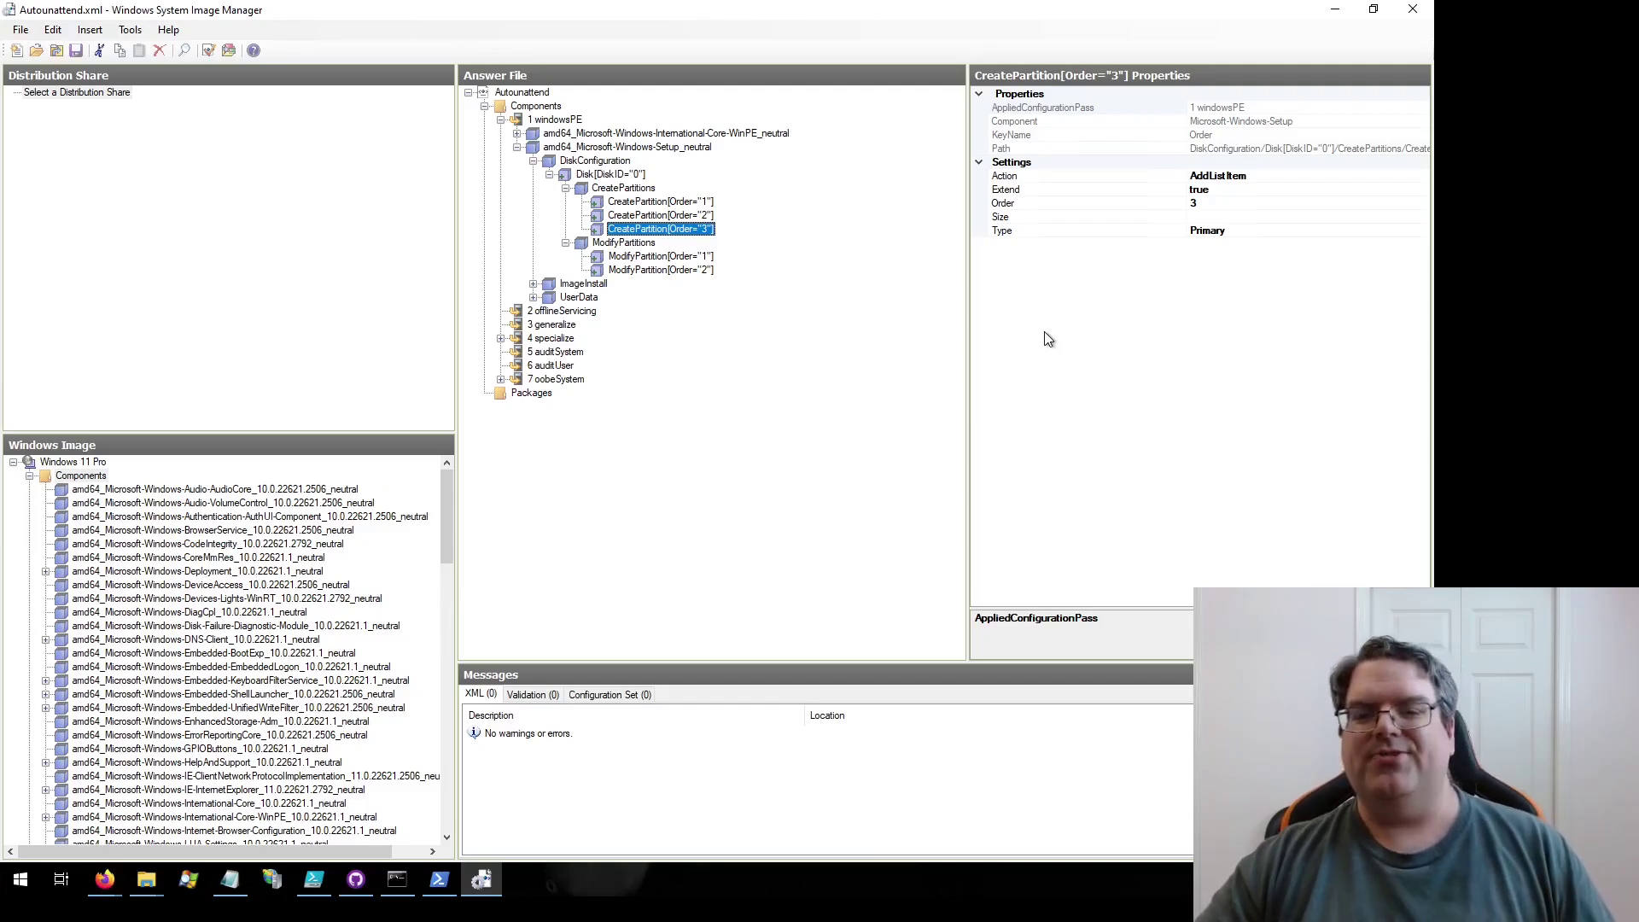
left_click(672, 257)
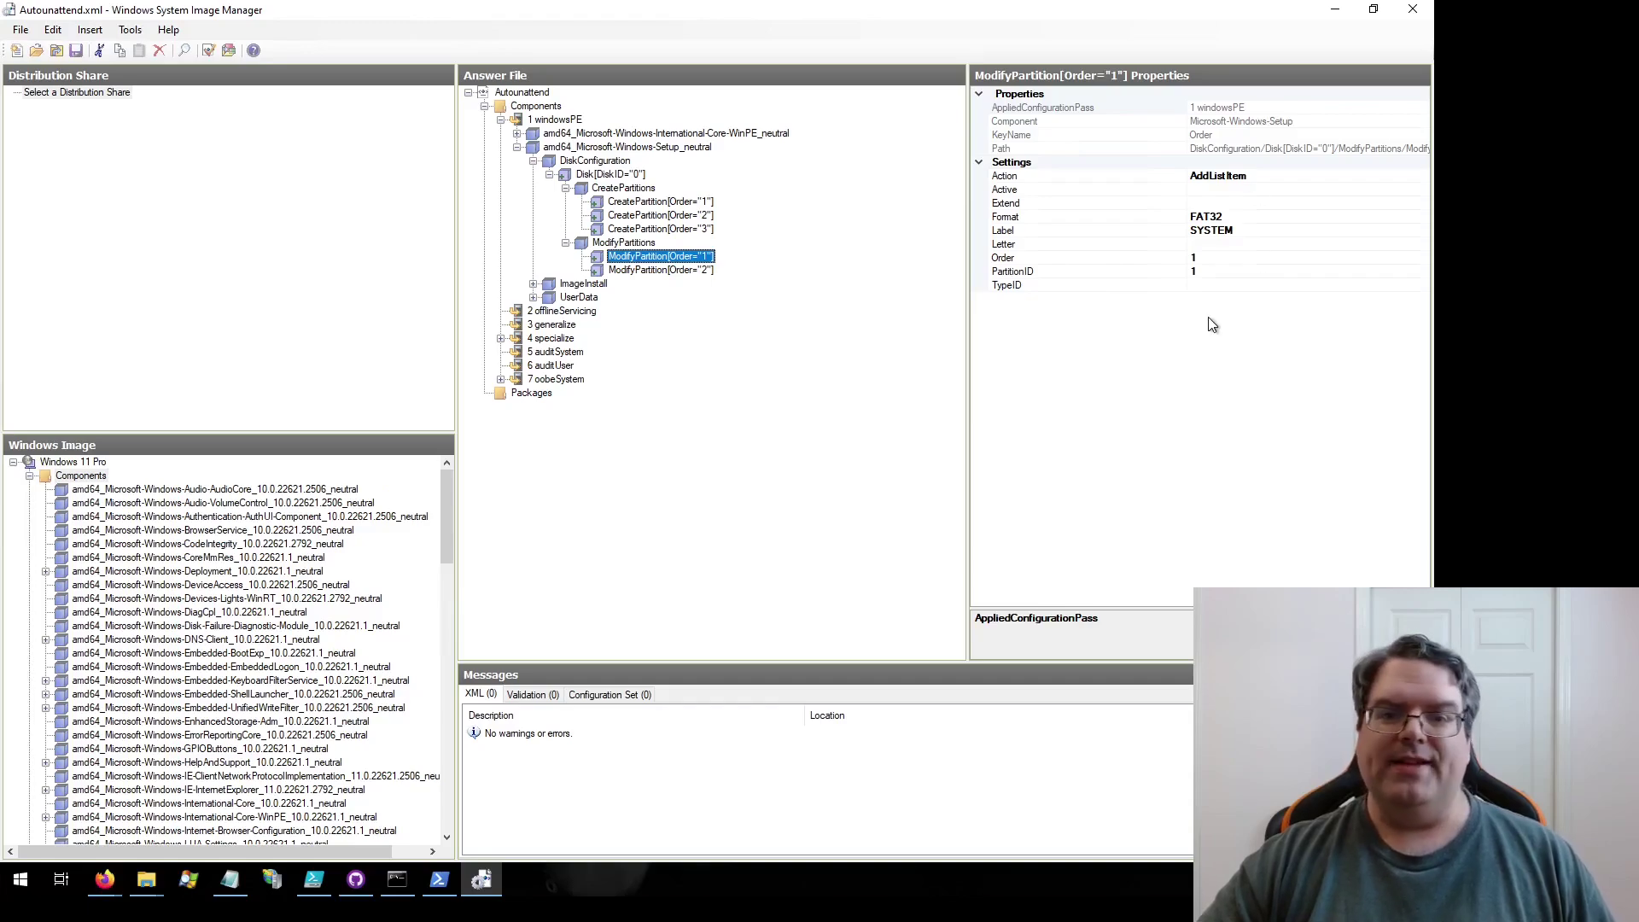
left_click(690, 203)
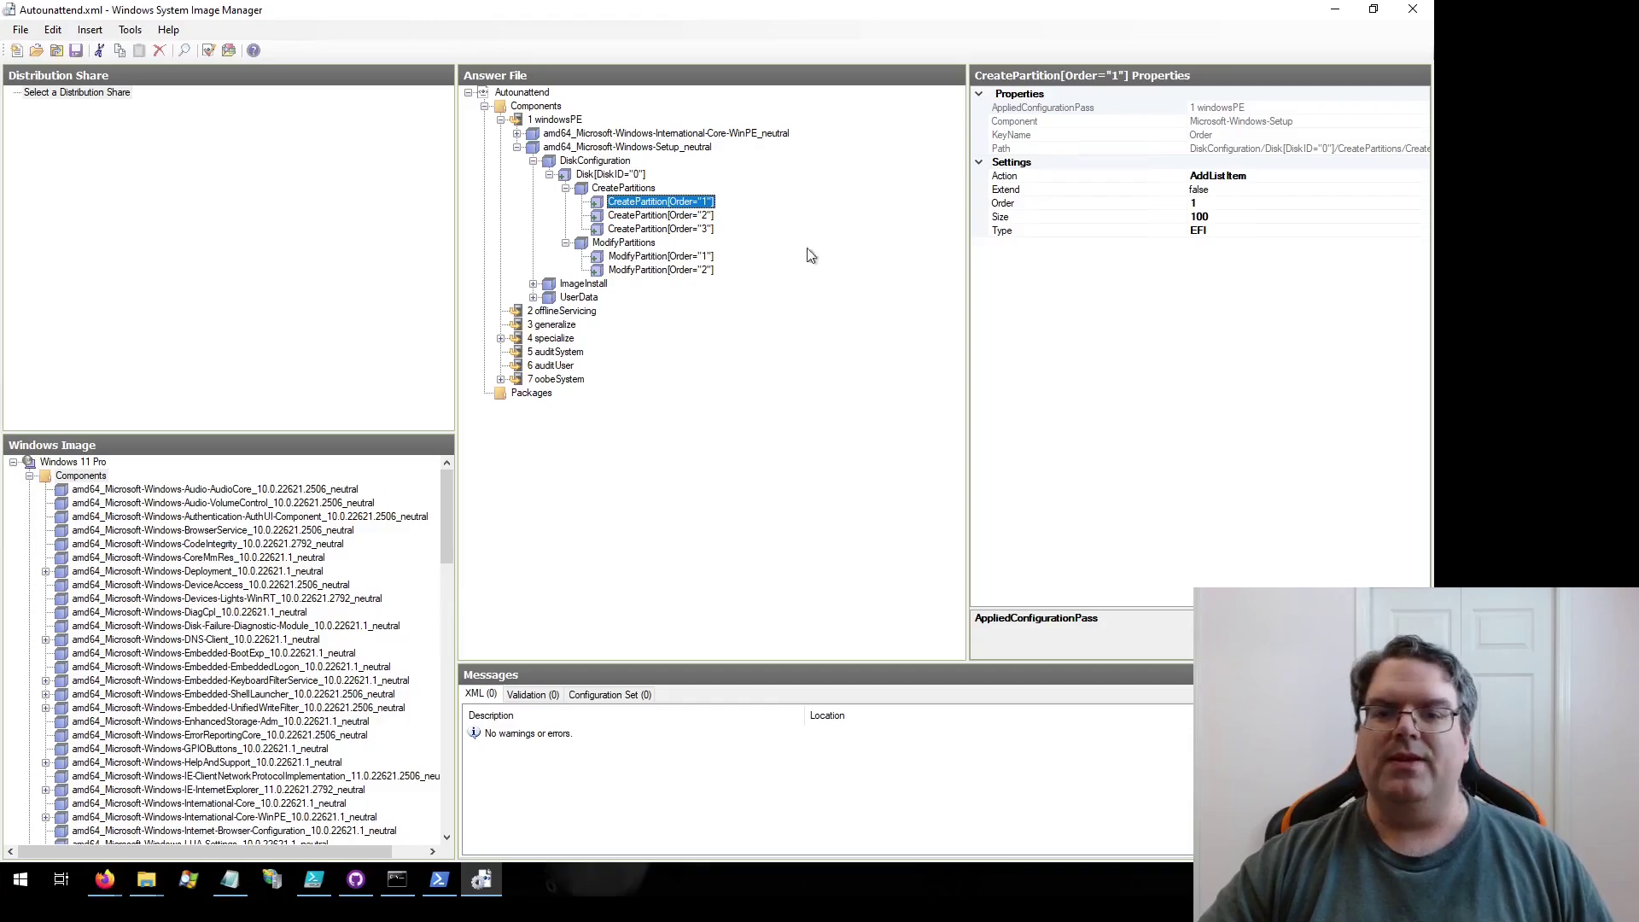
left_click(691, 258)
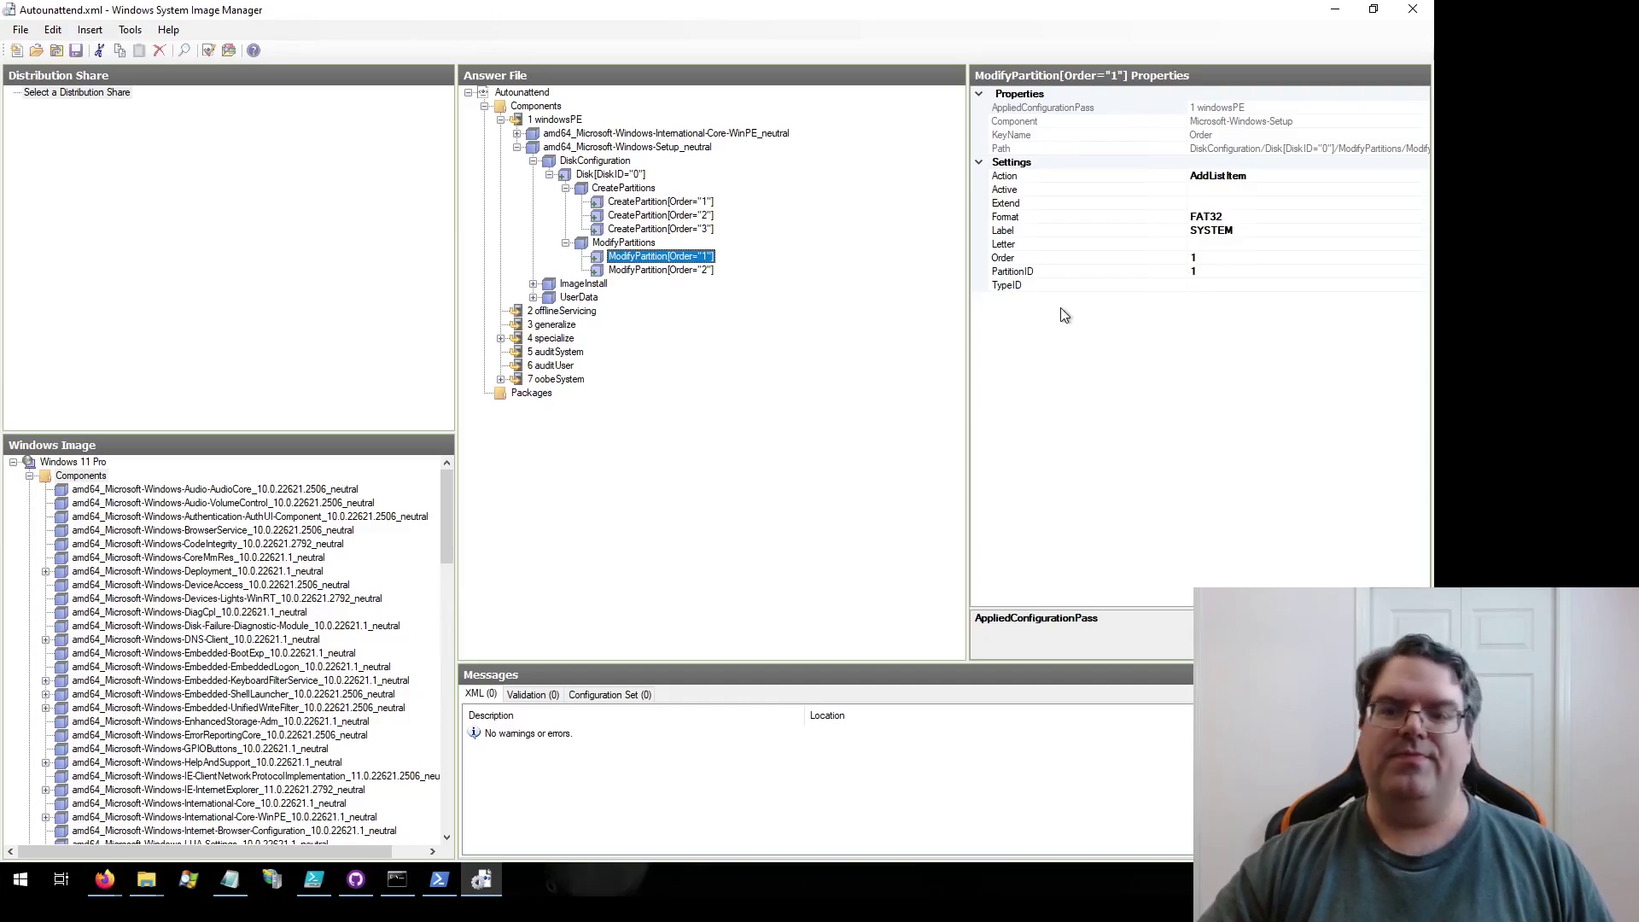
left_click(675, 271)
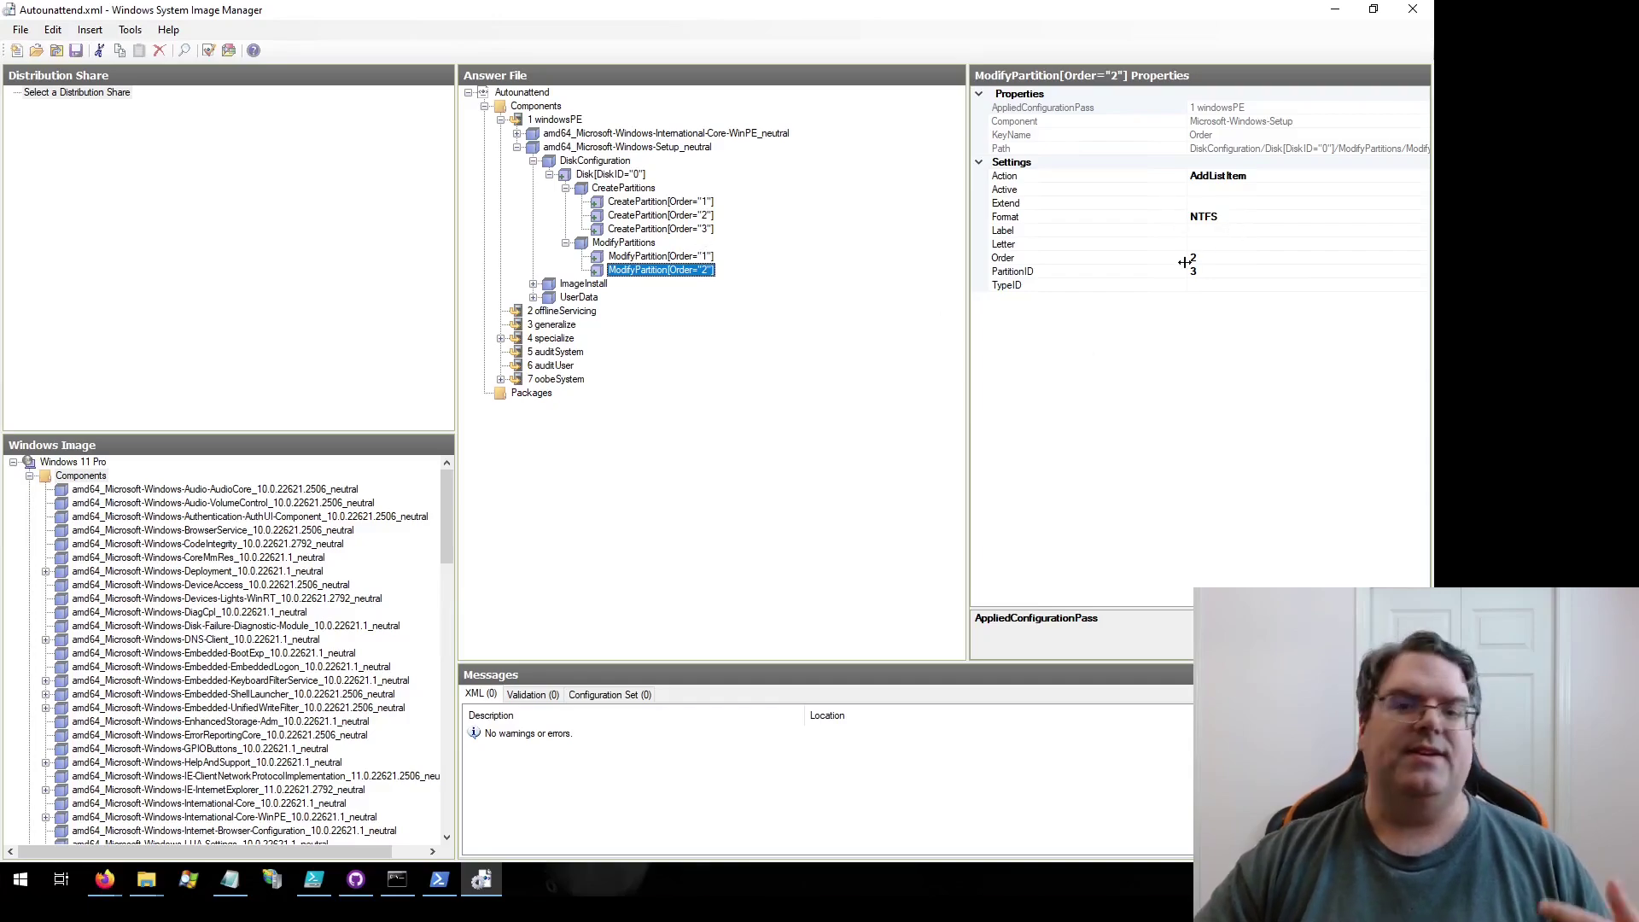
Step: Expand ImageInstall and UserData, reviewing the InstallFrom image name metadata, the InstallTo target, the user data and the ProductKey settings
left_click(533, 284)
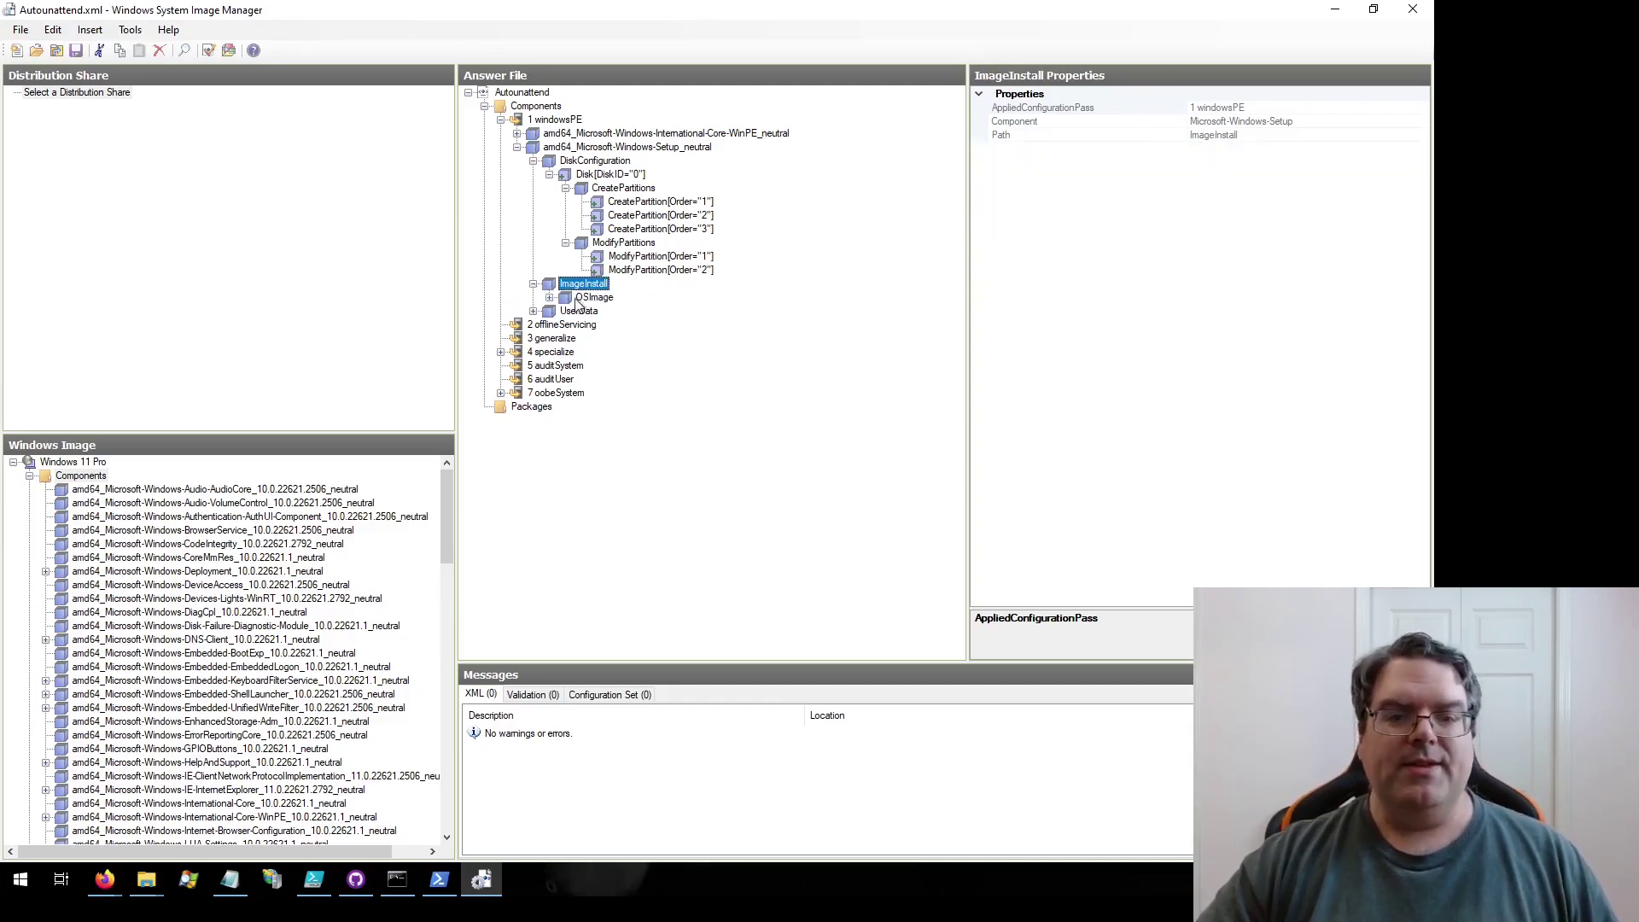
double_click(594, 297)
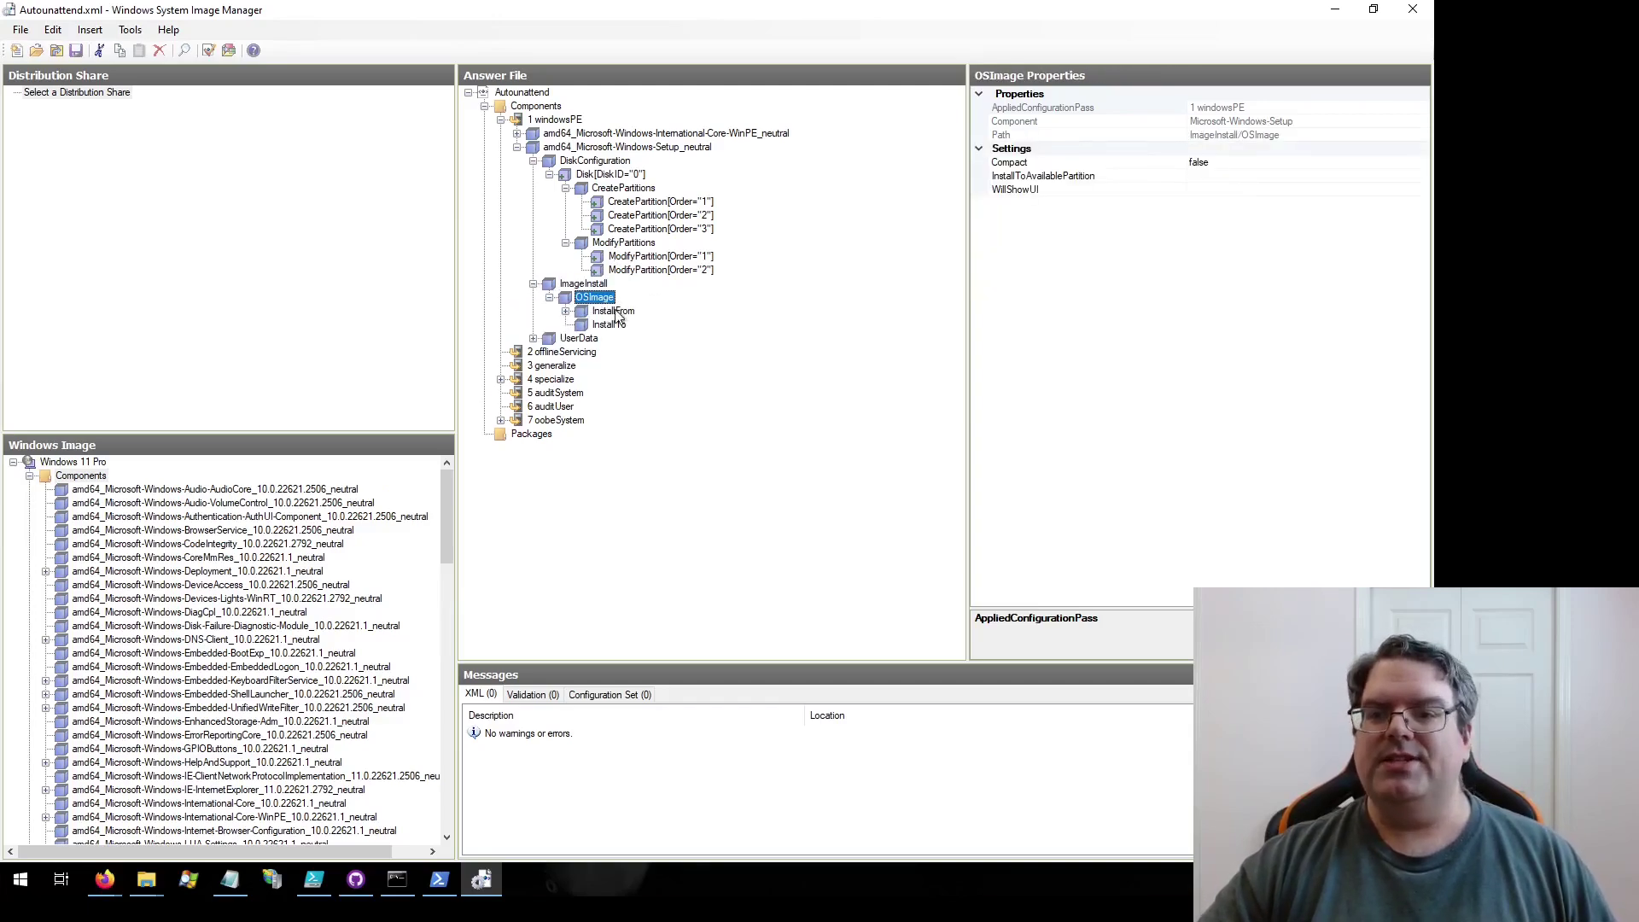
double_click(616, 312)
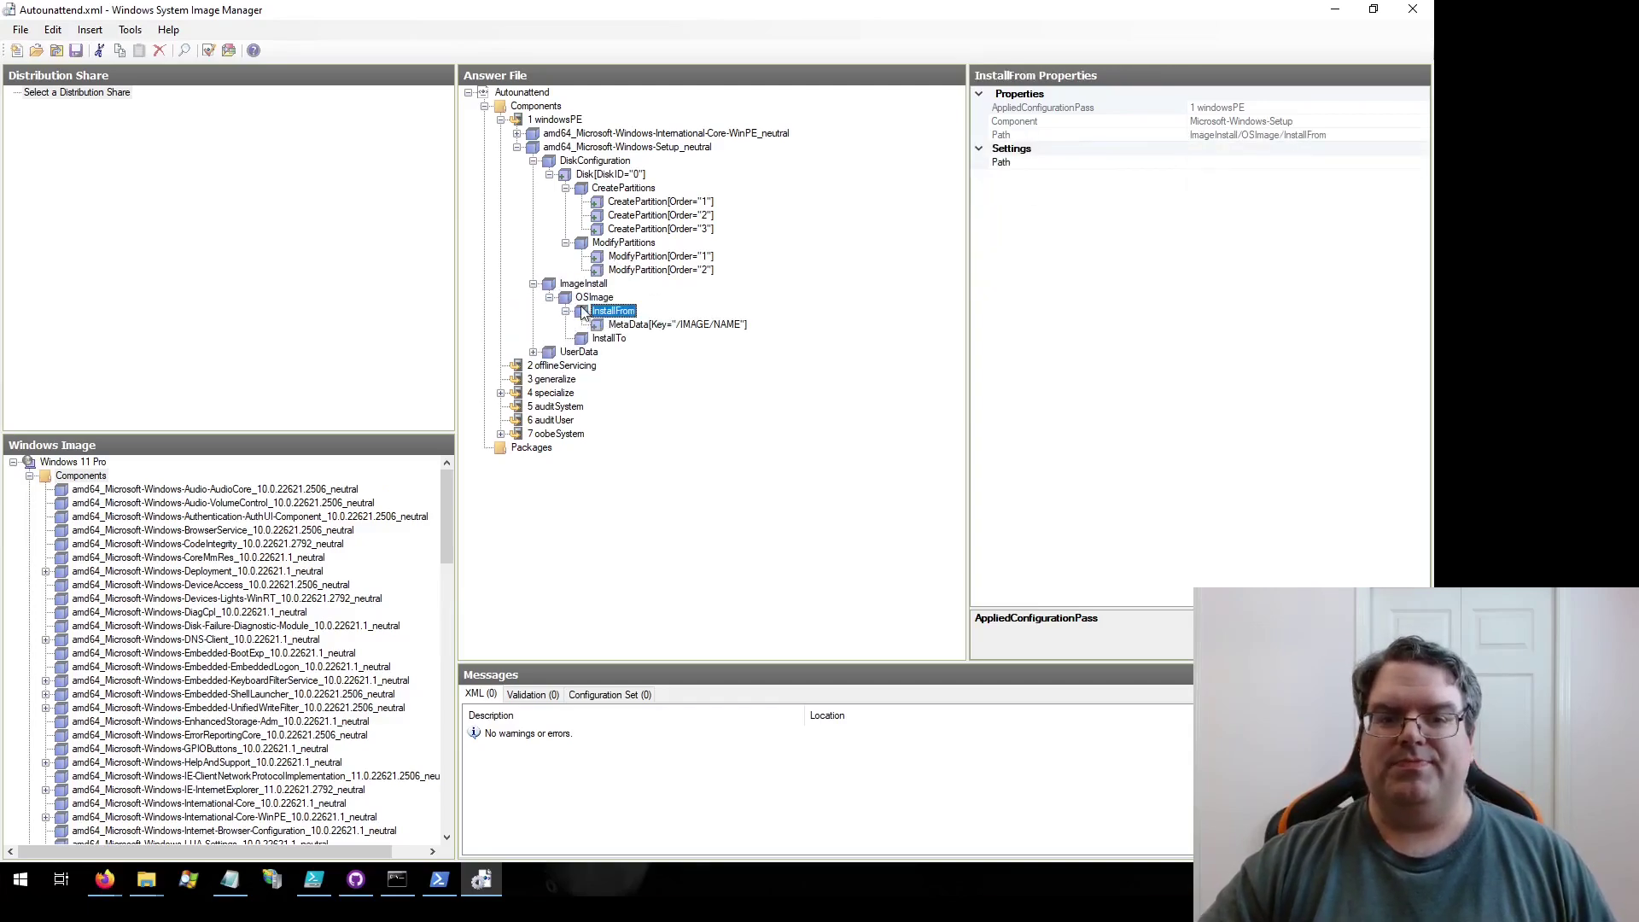
left_click(649, 325)
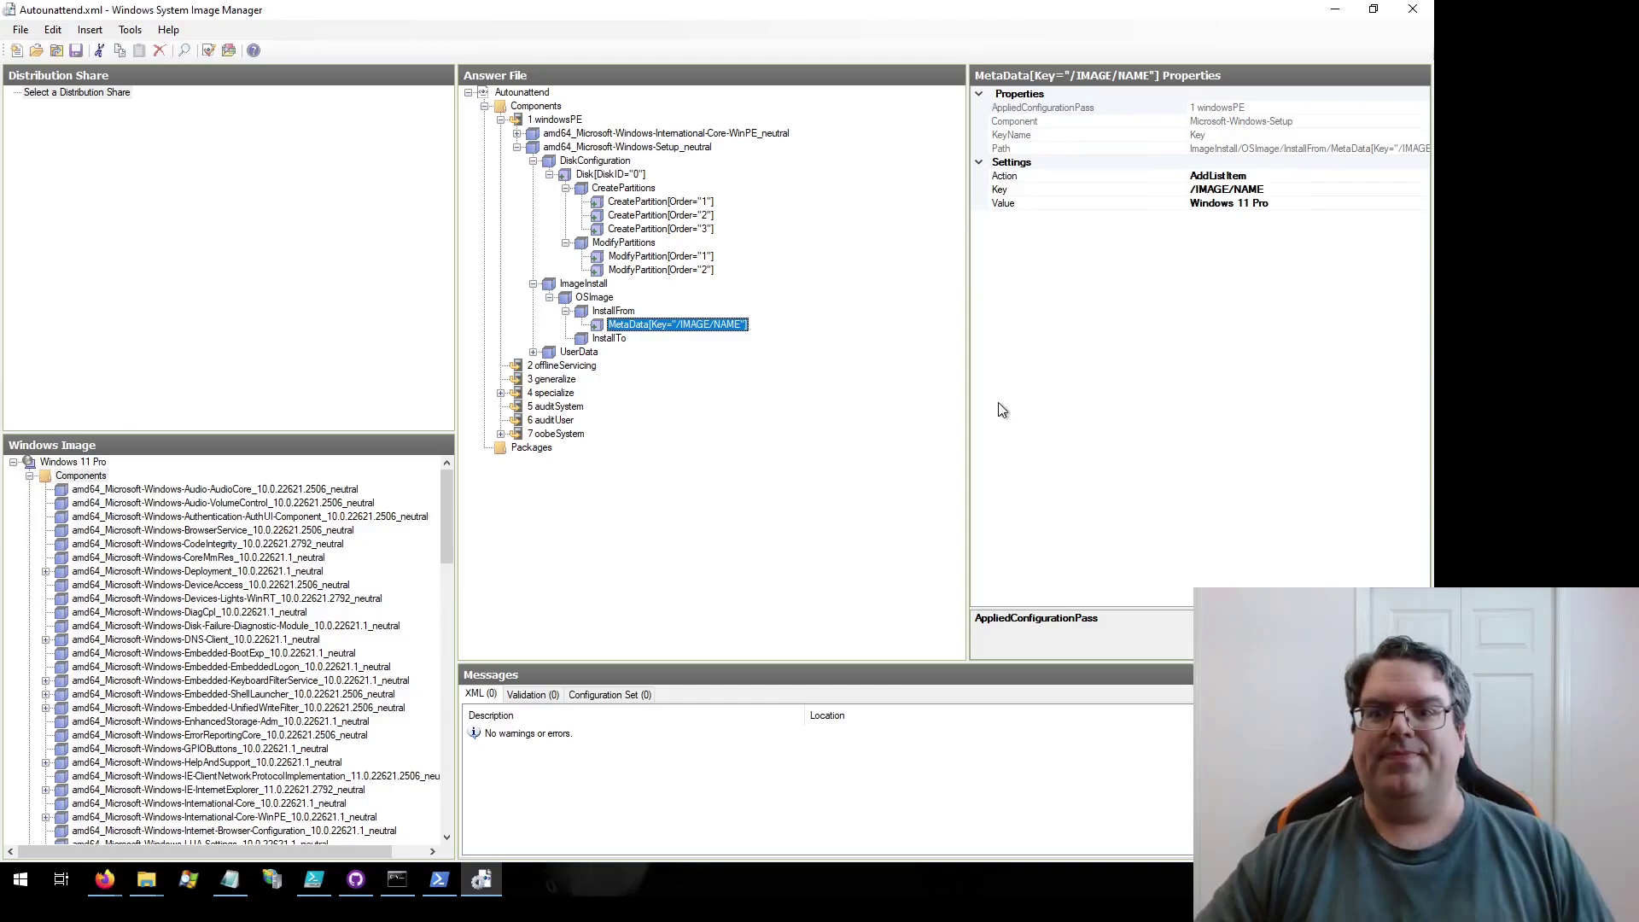
left_click(608, 341)
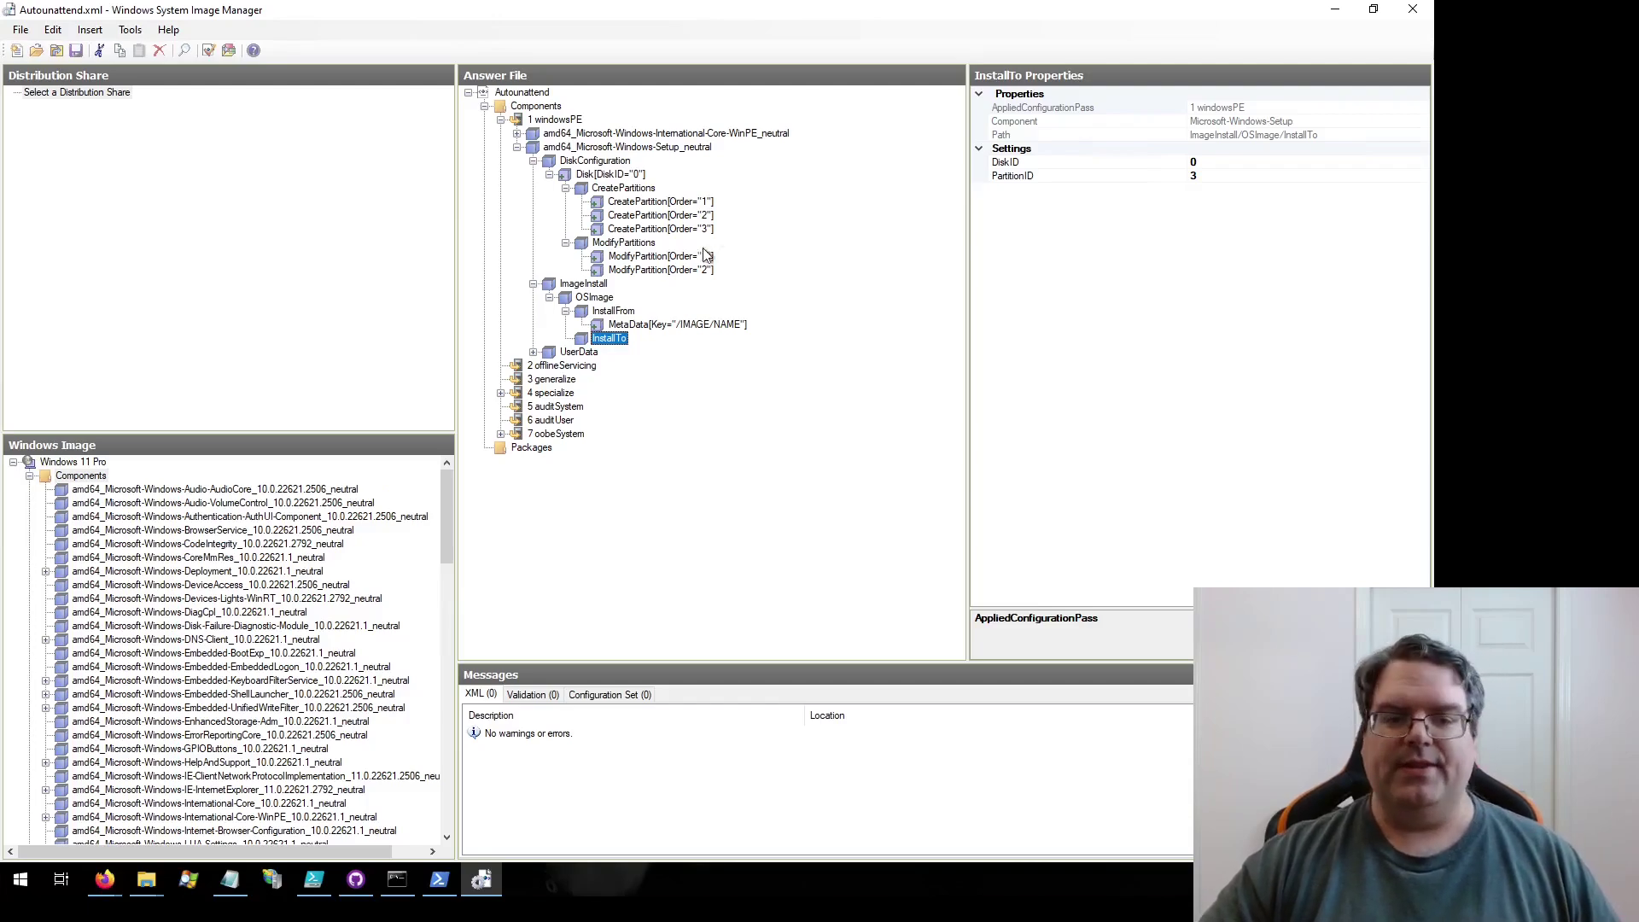
left_click(533, 354)
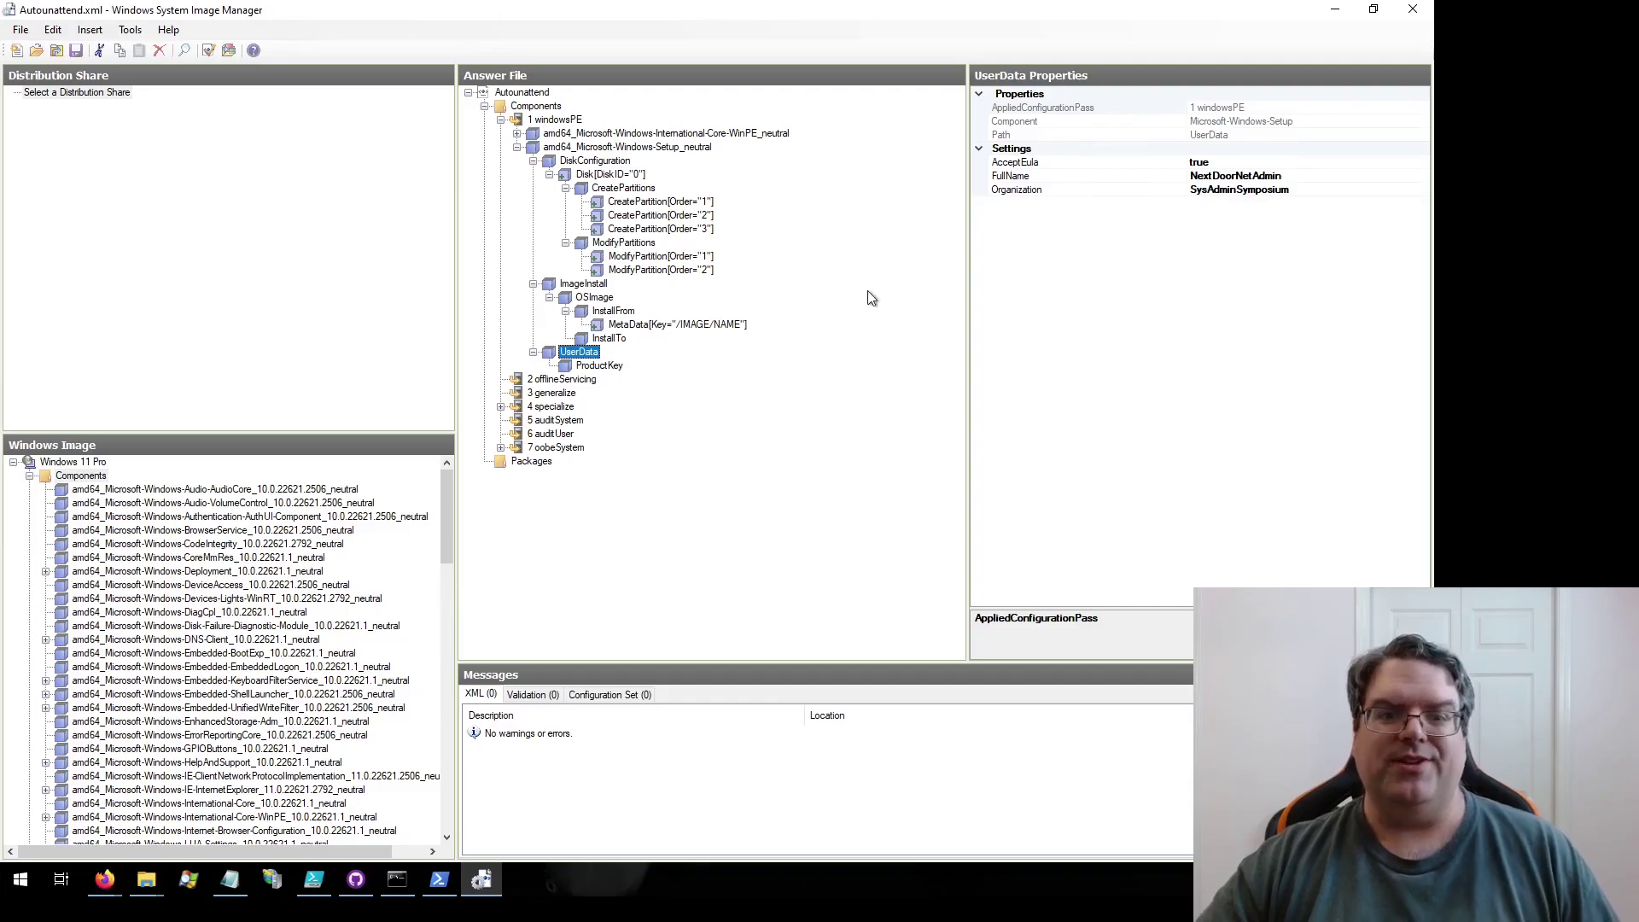
left_click(615, 367)
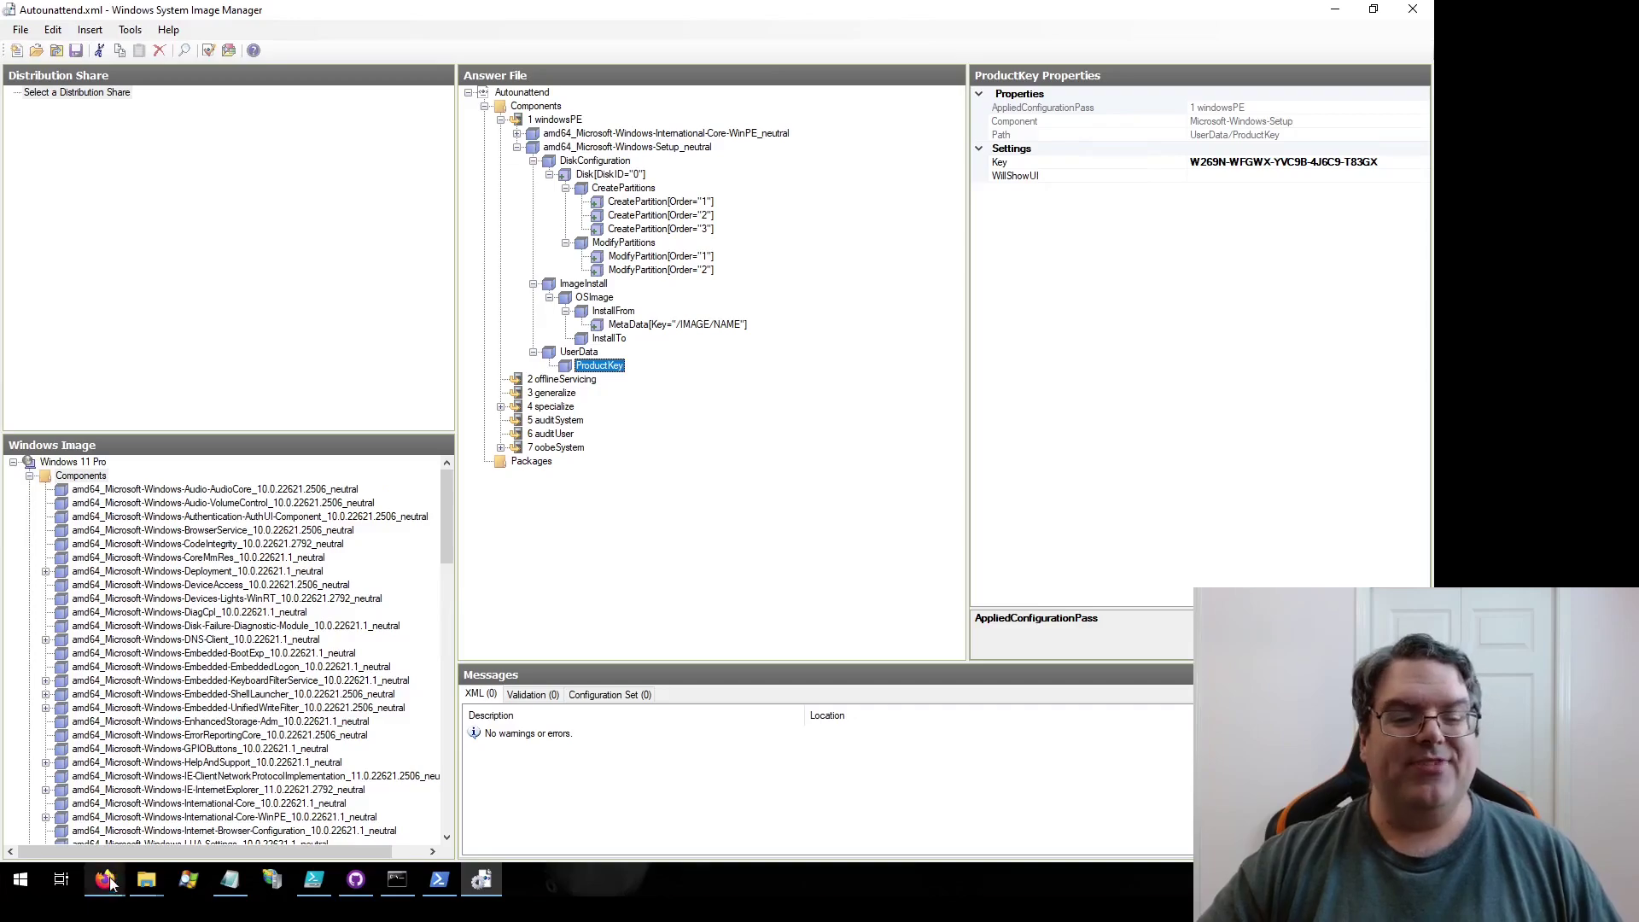
Step: Switch to Firefox, search Google for "Windows 11 GVLK" in a new tab and open Microsoft's KMS client activation and product keys article
mouse_move(105, 879)
left_click(269, 786)
key("ctrl+t")
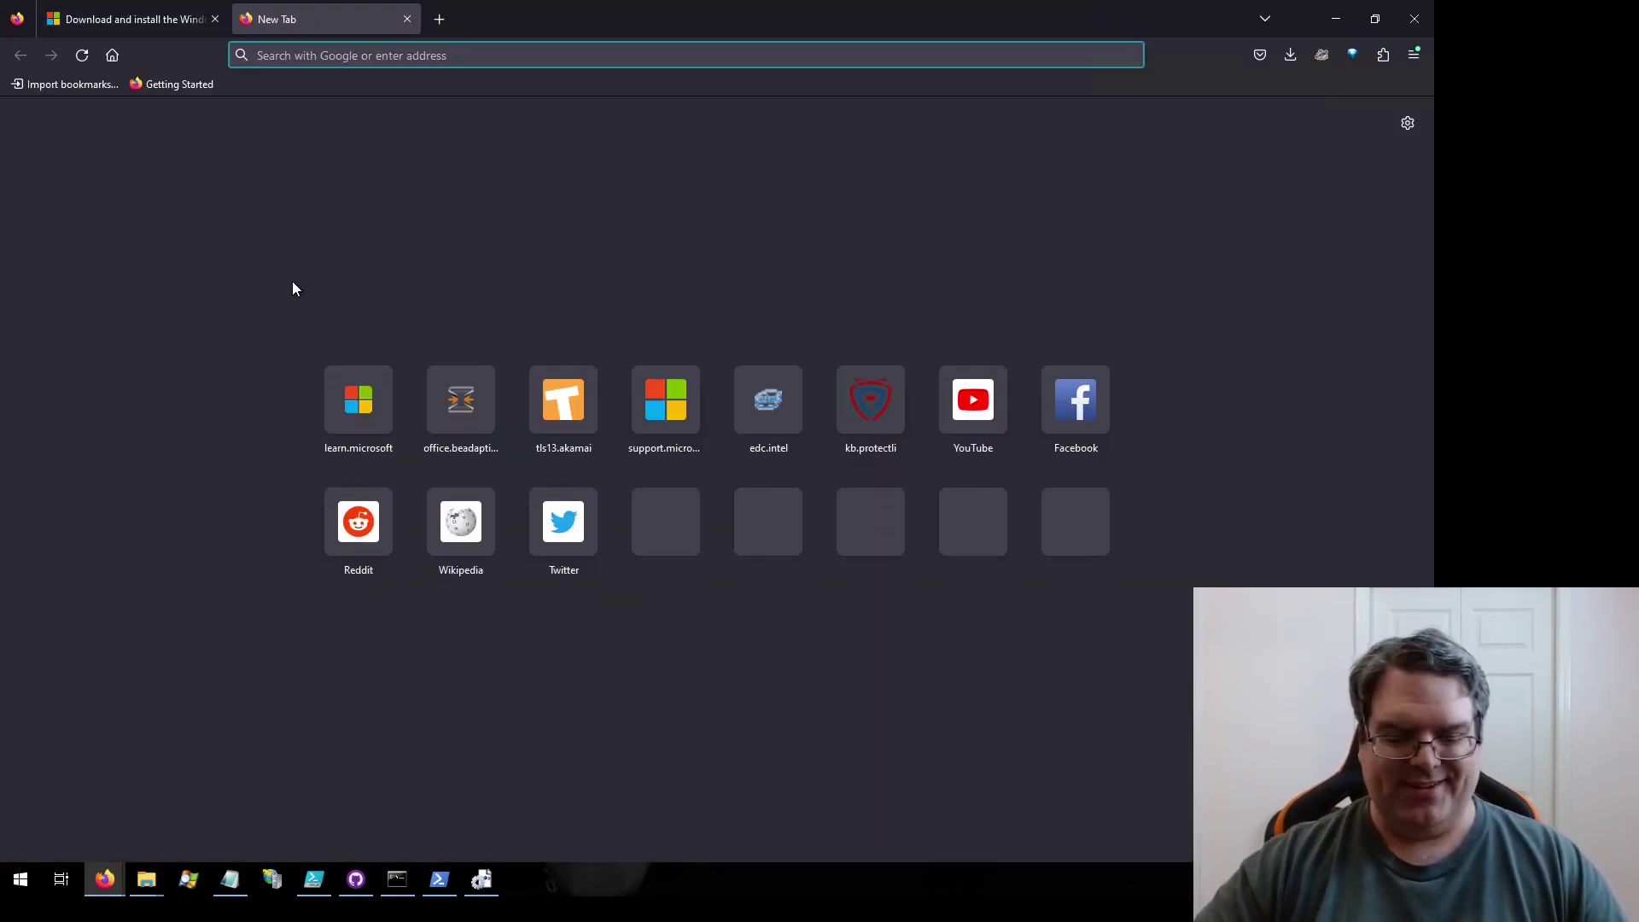
type("google.ca")
key("Return")
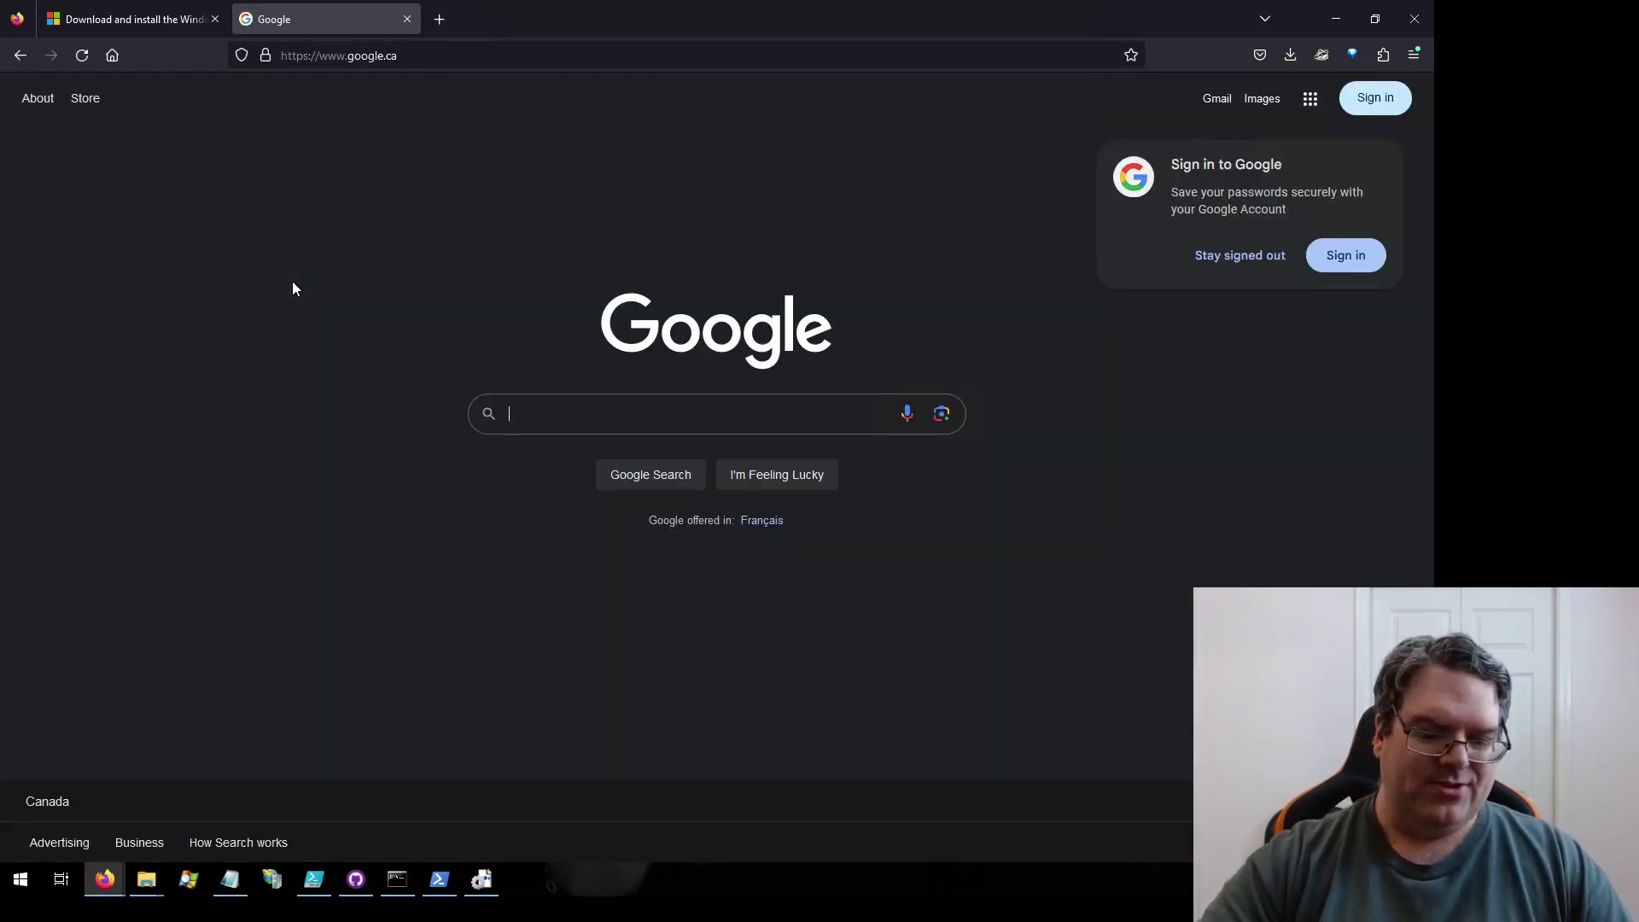
type("Windows 11 GVLK")
key("Return")
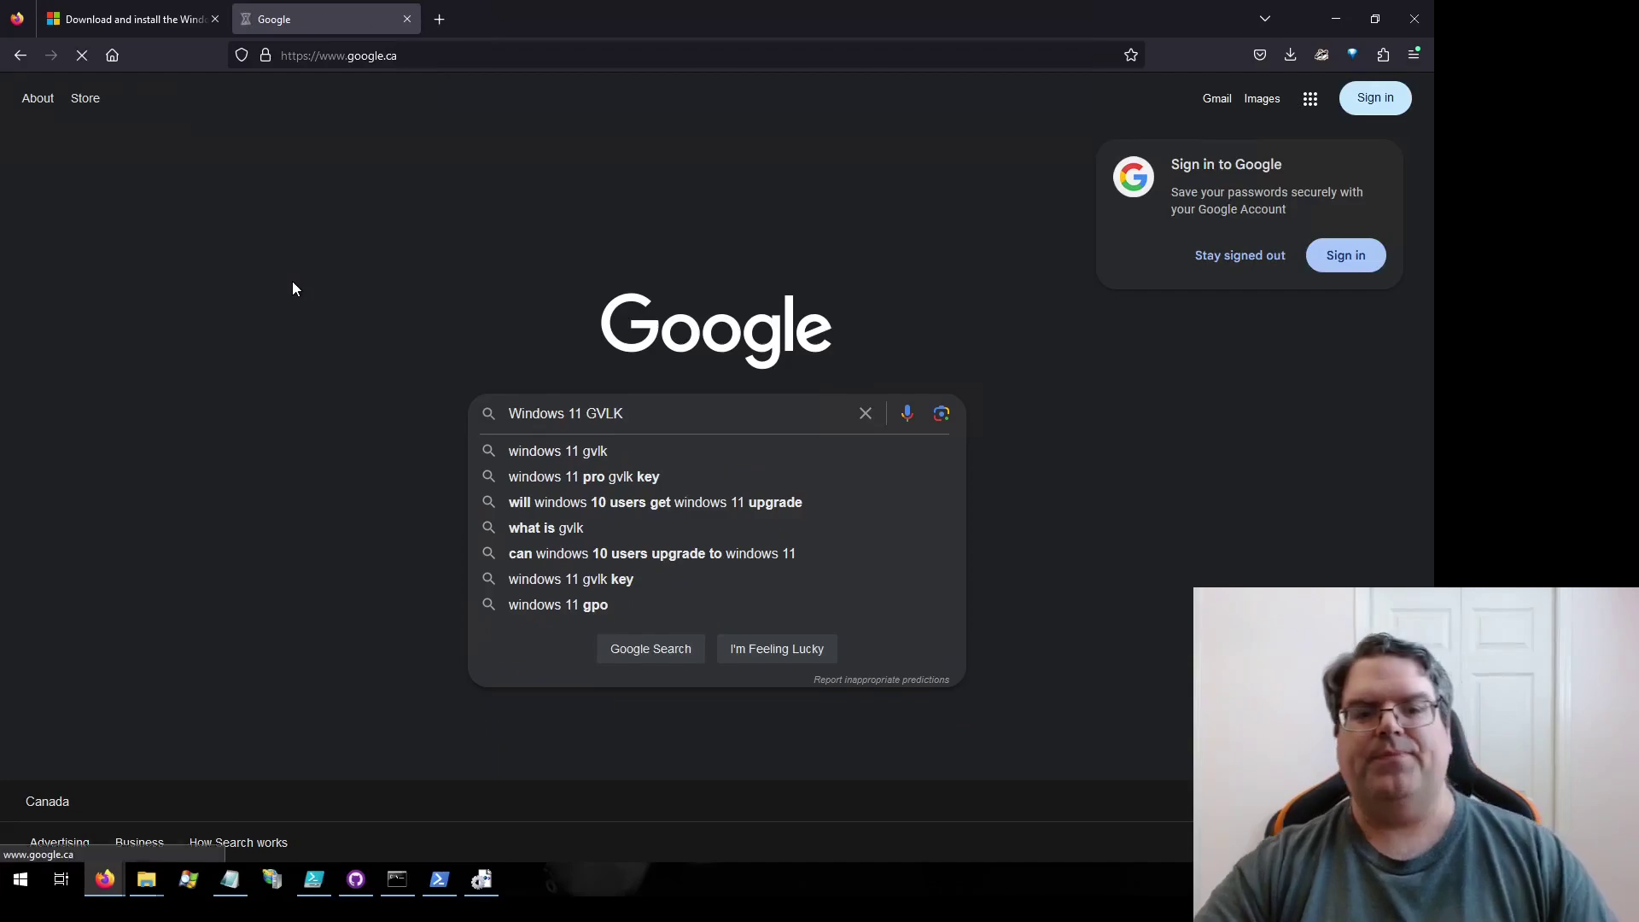
left_click(399, 260)
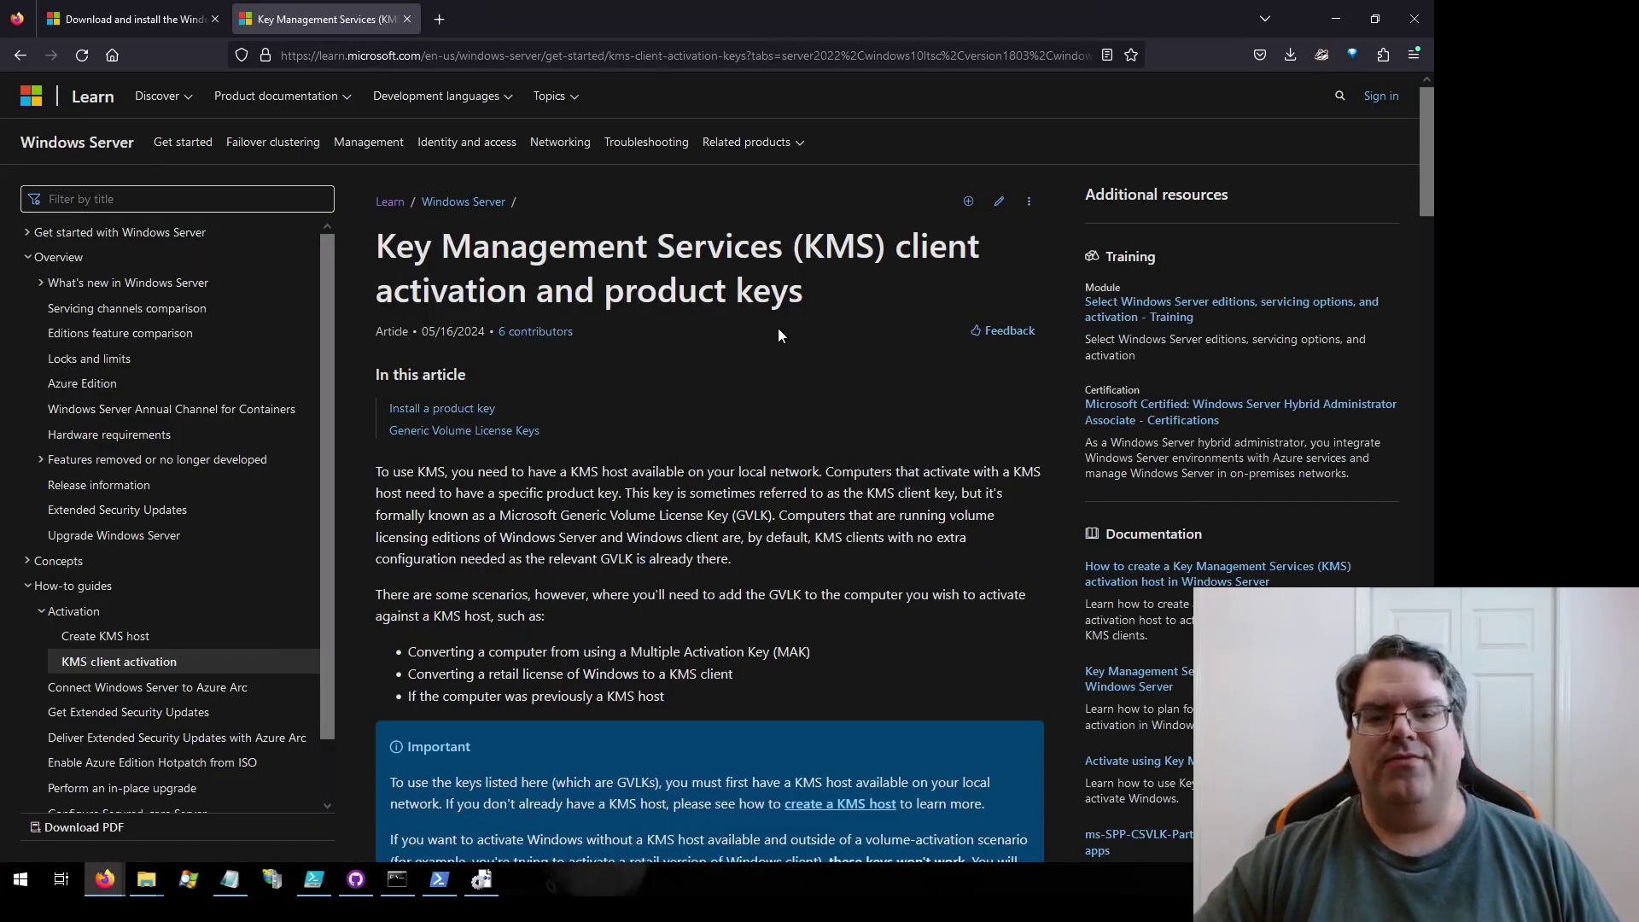
Step: Examine the article's Generic Volume License Key explanation and the product key table for Windows 11 and Windows 10 Semi-Annual Channel
scroll(779, 335, "down", 3)
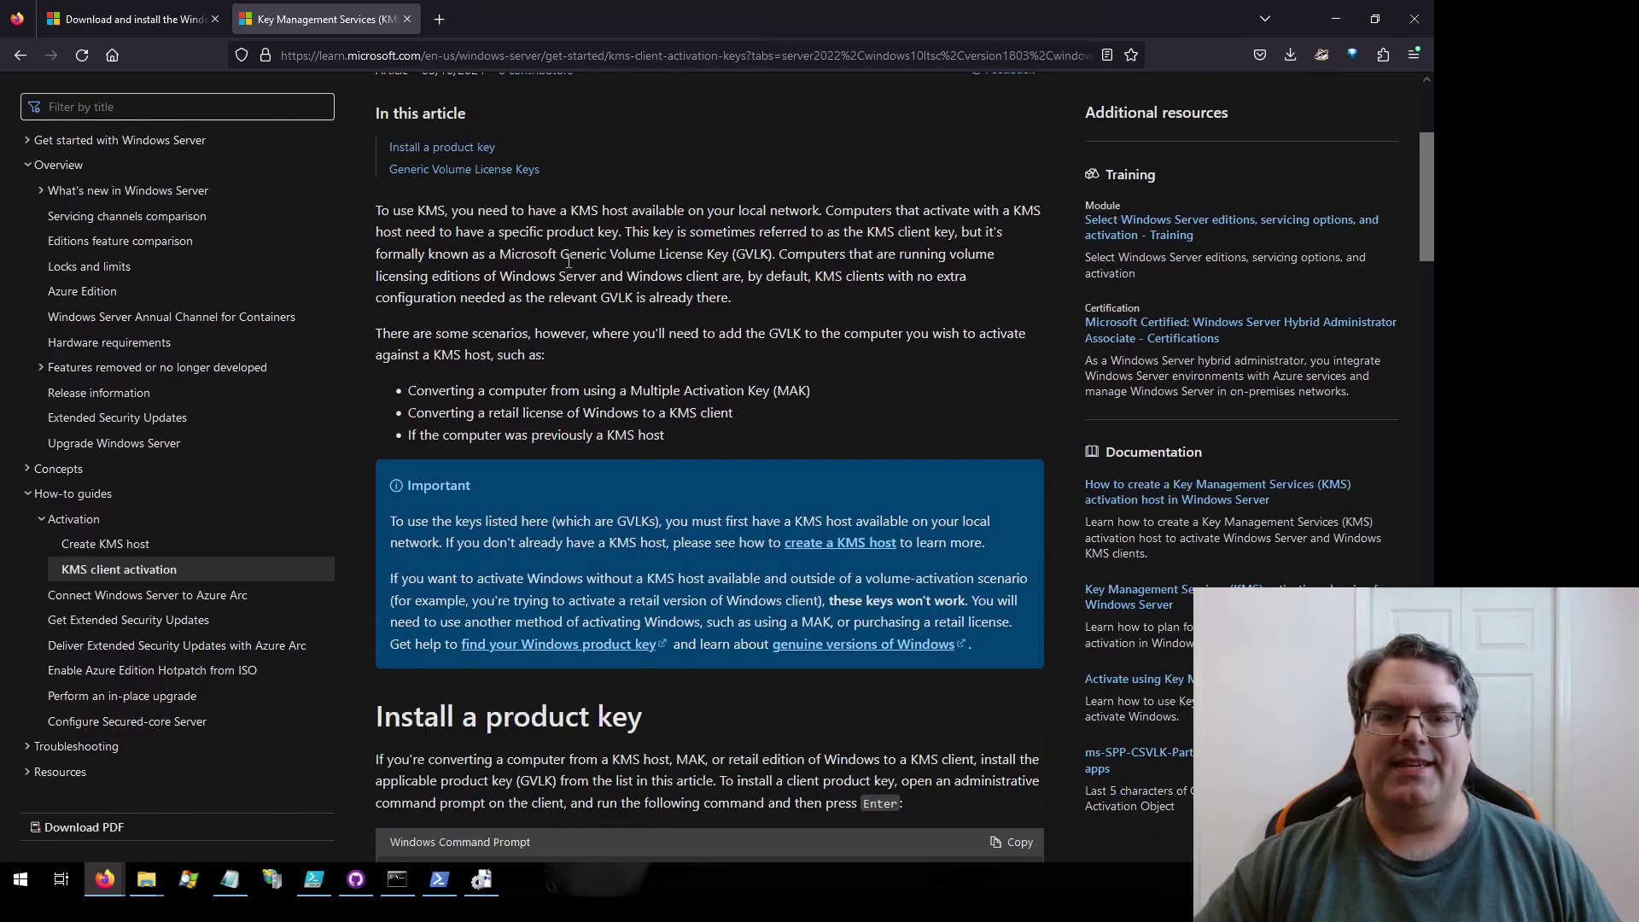
left_click_drag(561, 255, 773, 254)
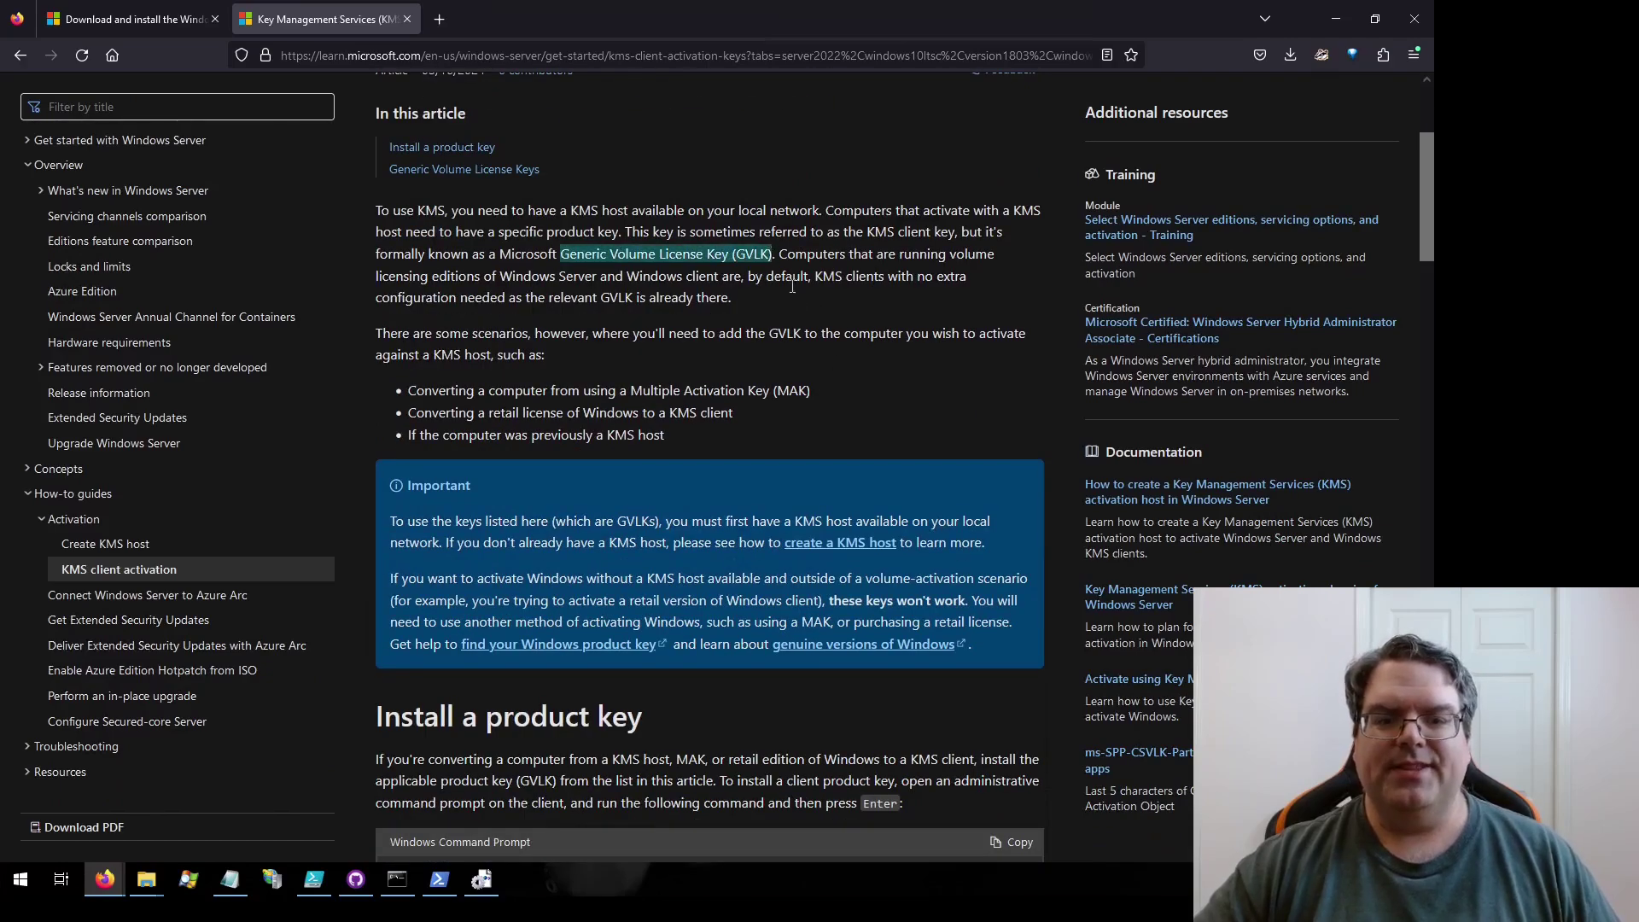
left_click(823, 311)
scroll(733, 422, "down", 5)
scroll(733, 422, "down", 15)
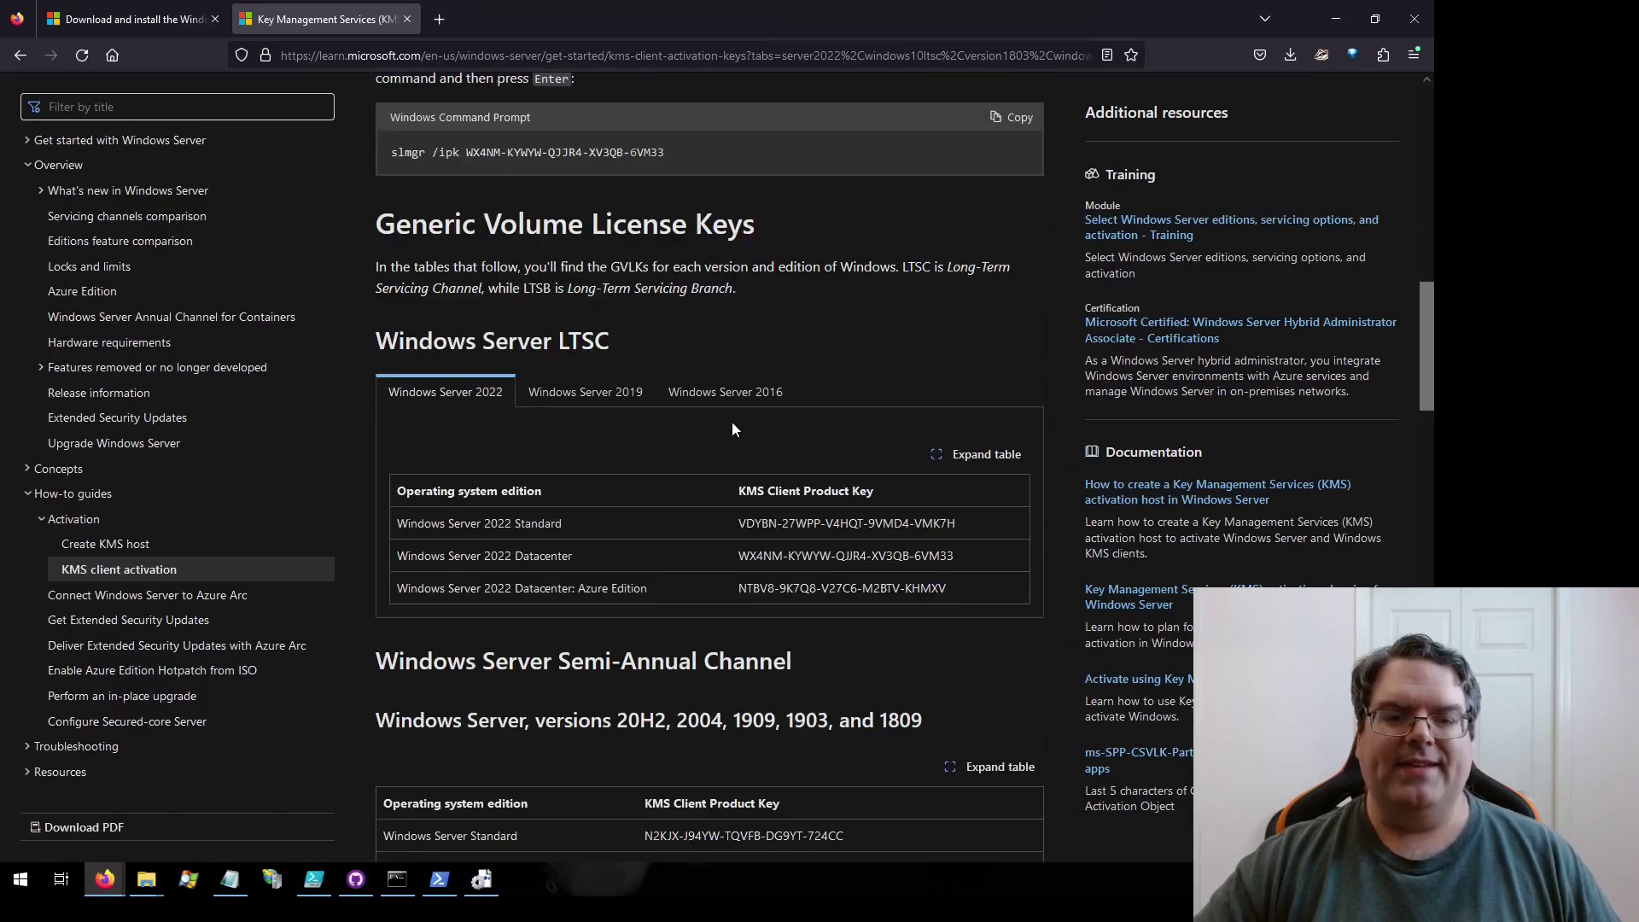
scroll(732, 422, "down", 3)
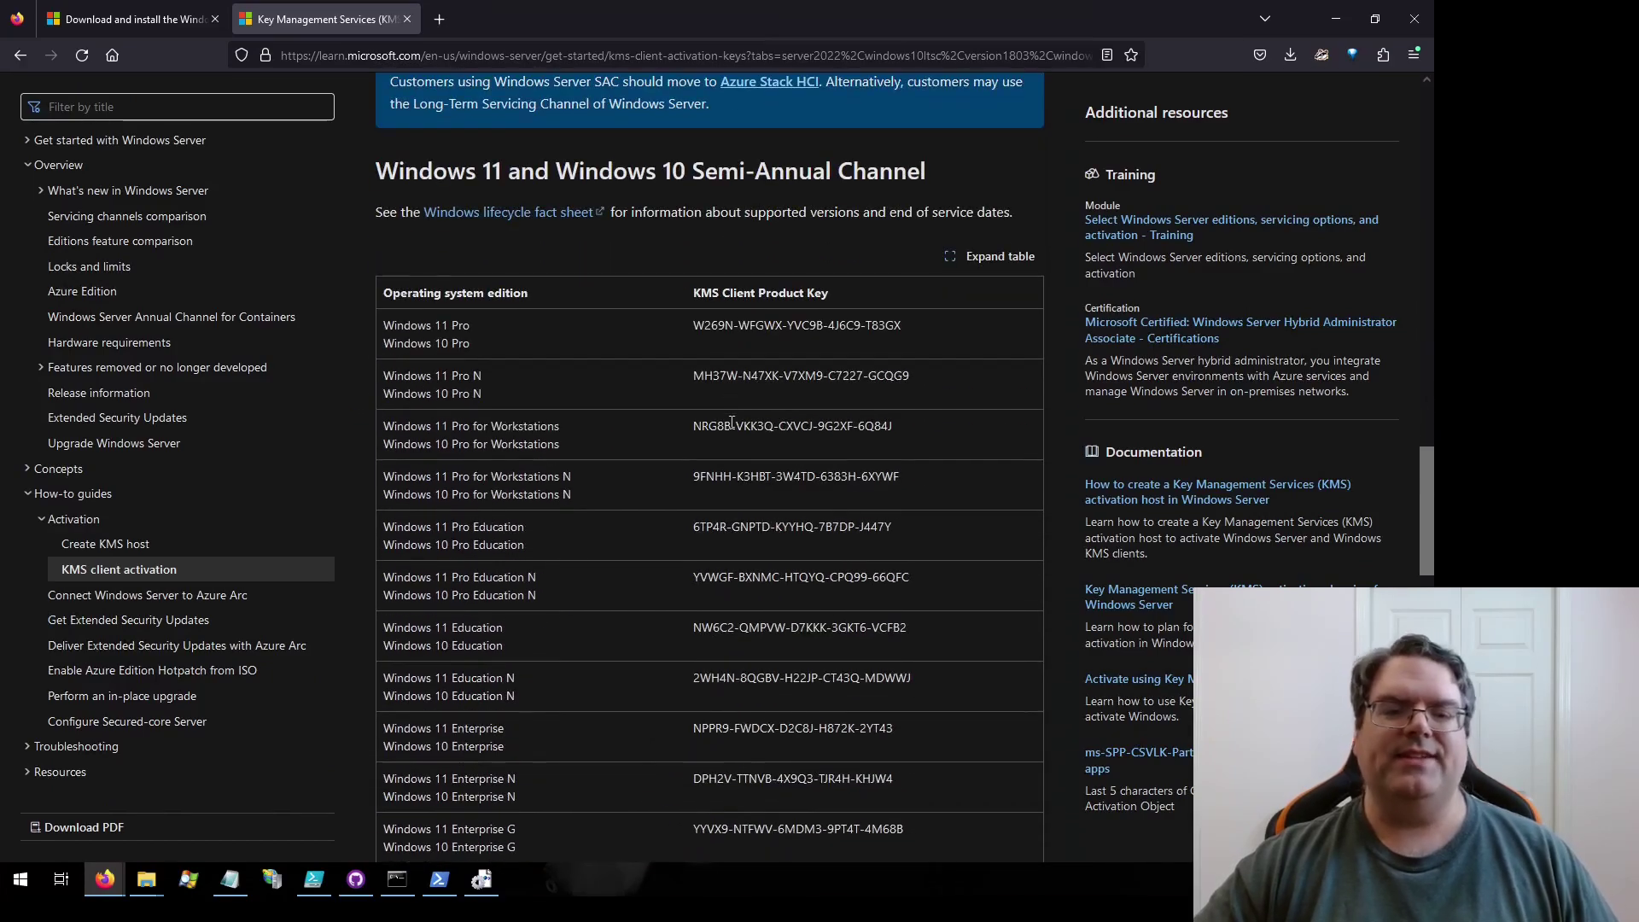
scroll(732, 422, "down", 1)
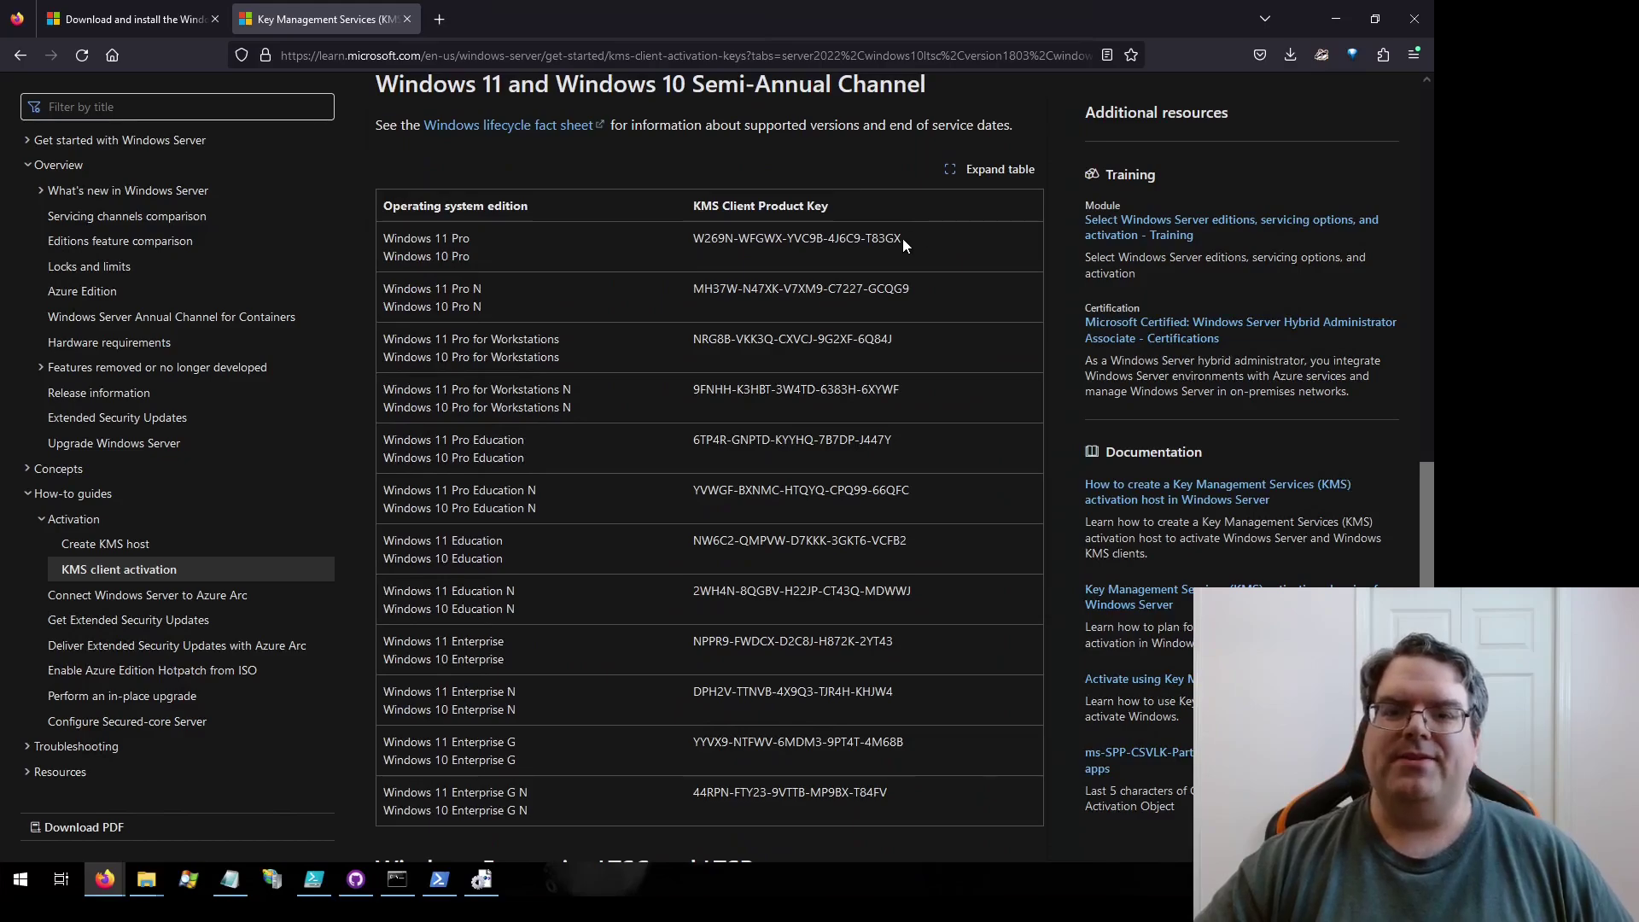
scroll(915, 306, "up", 7)
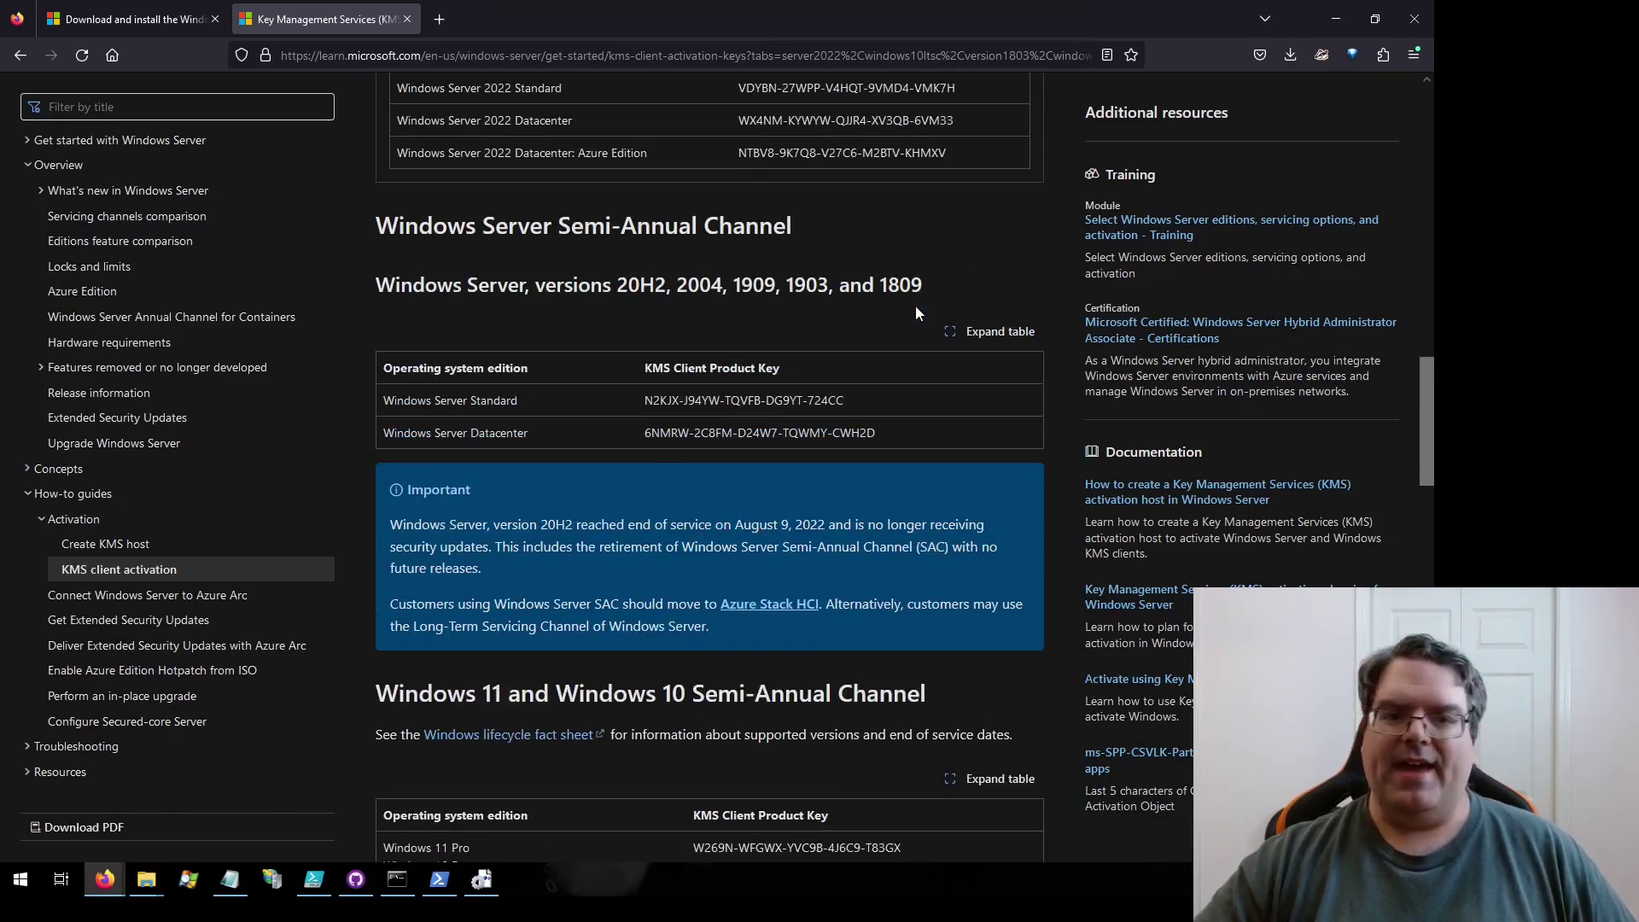
scroll(916, 312, "up", 6)
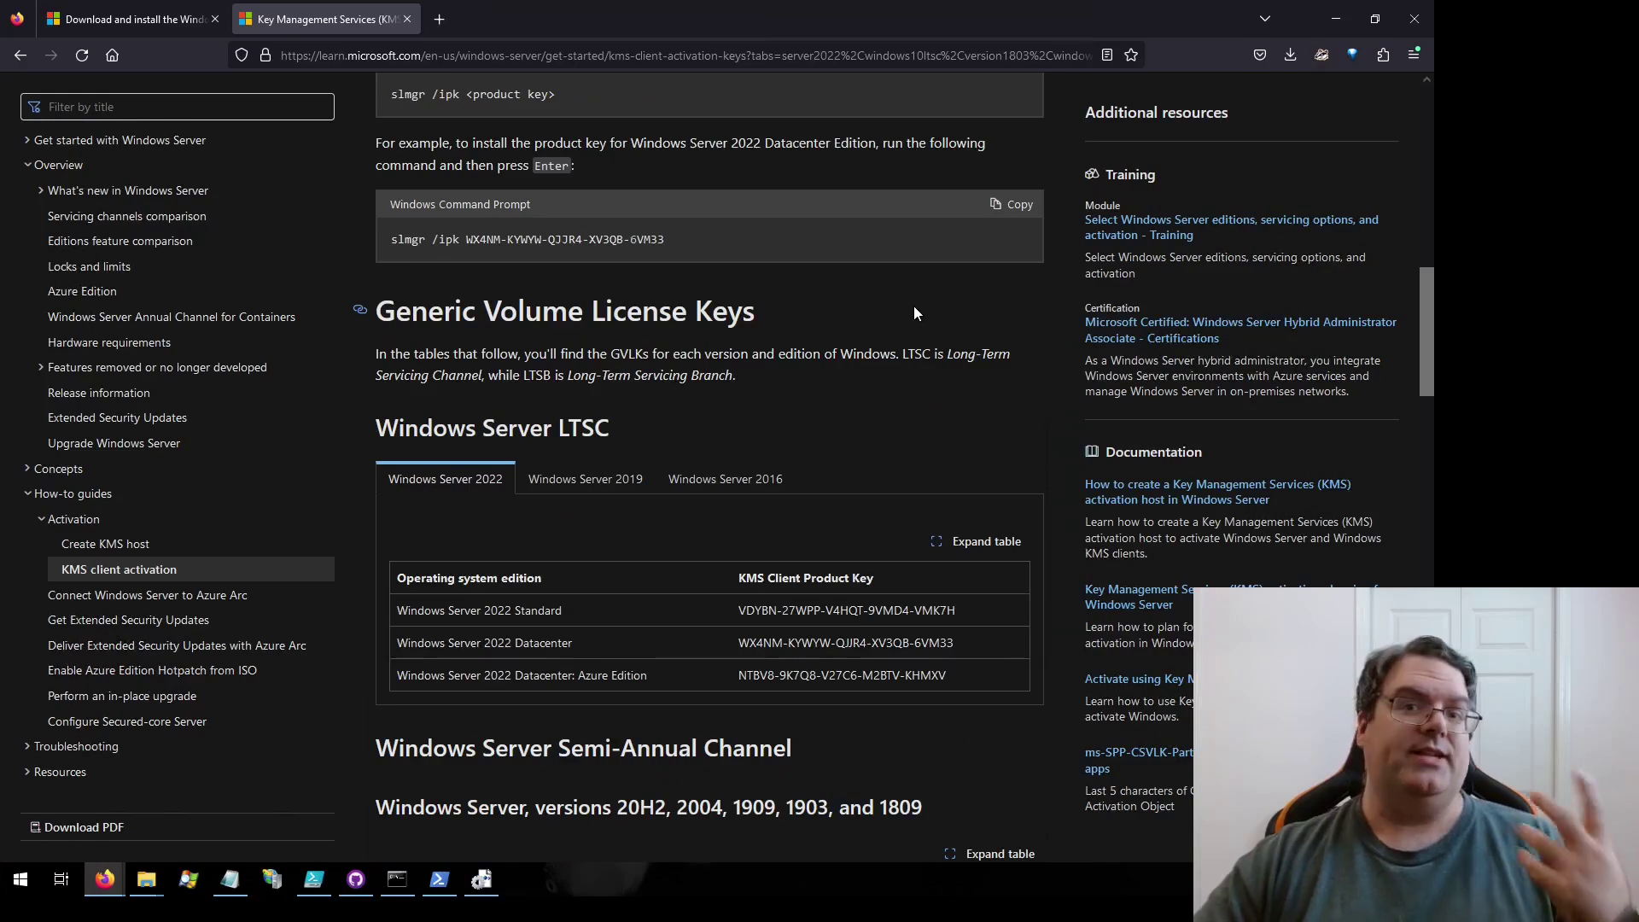
scroll(915, 313, "down", 7)
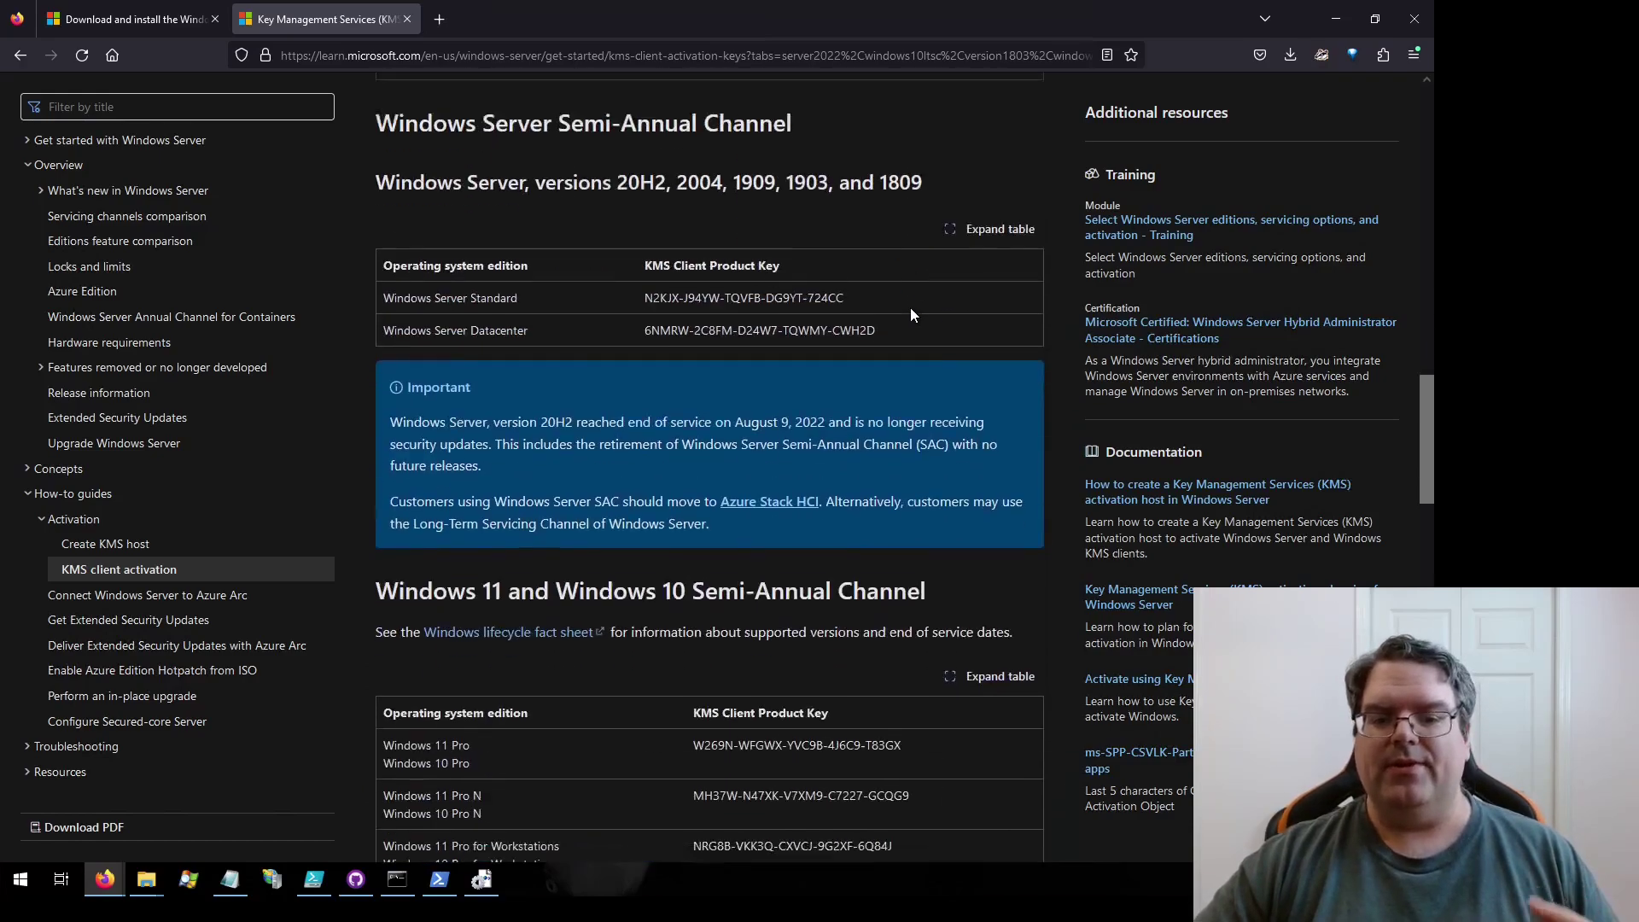
scroll(910, 309, "down", 5)
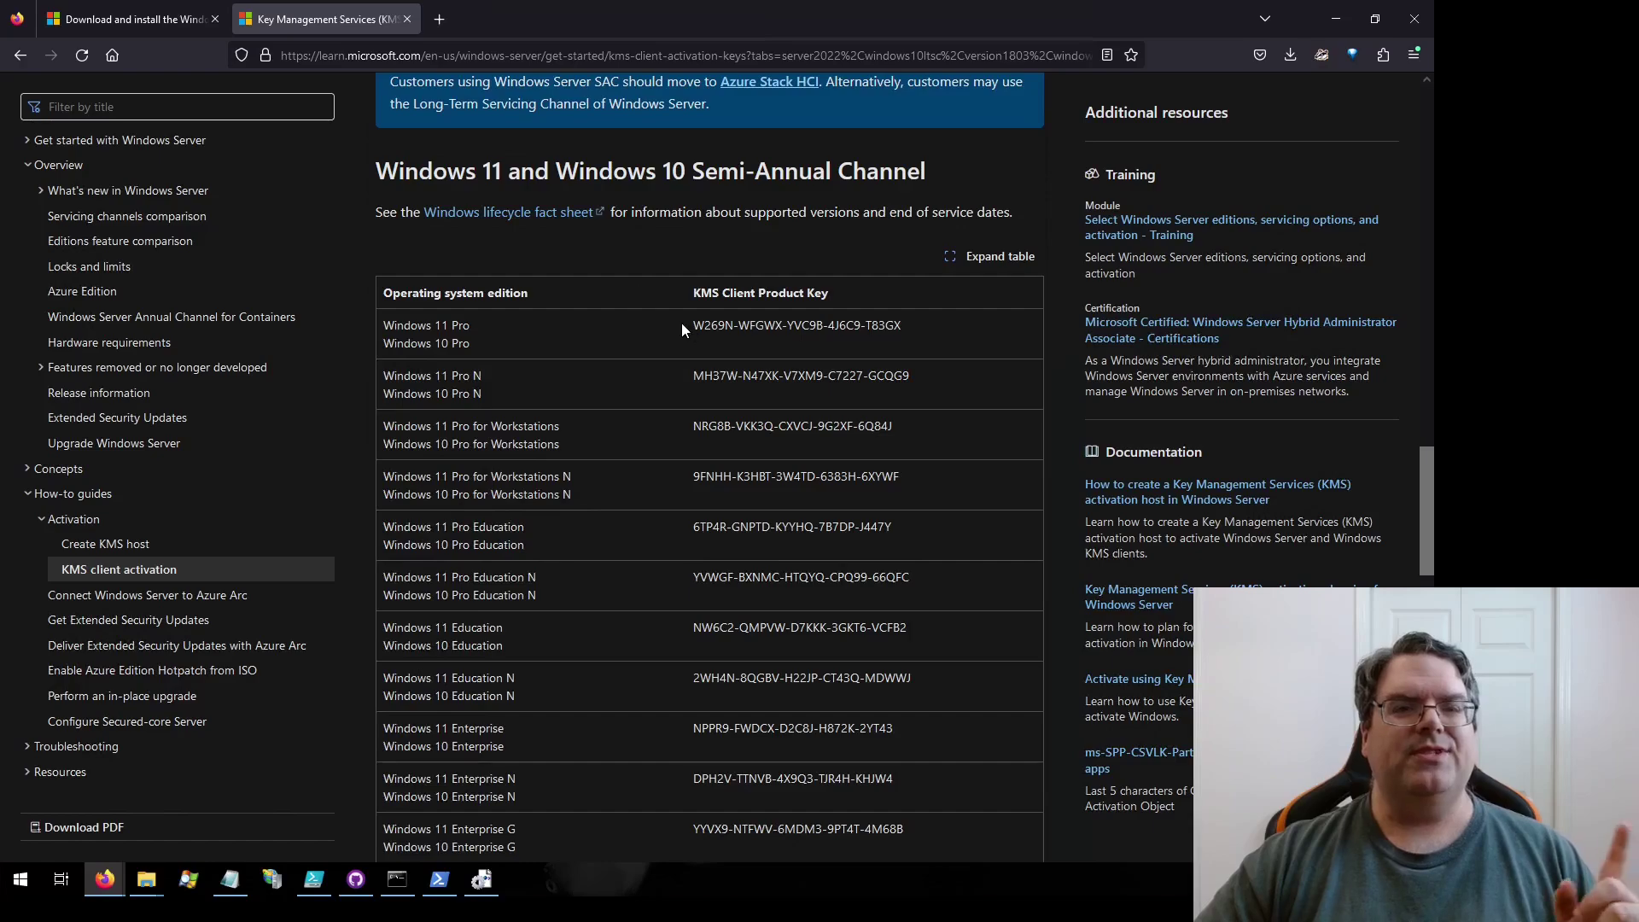
Step: Return to Windows System Image Manager and compare the /IMAGE/NAME metadata with the ProductKey settings
left_click(482, 880)
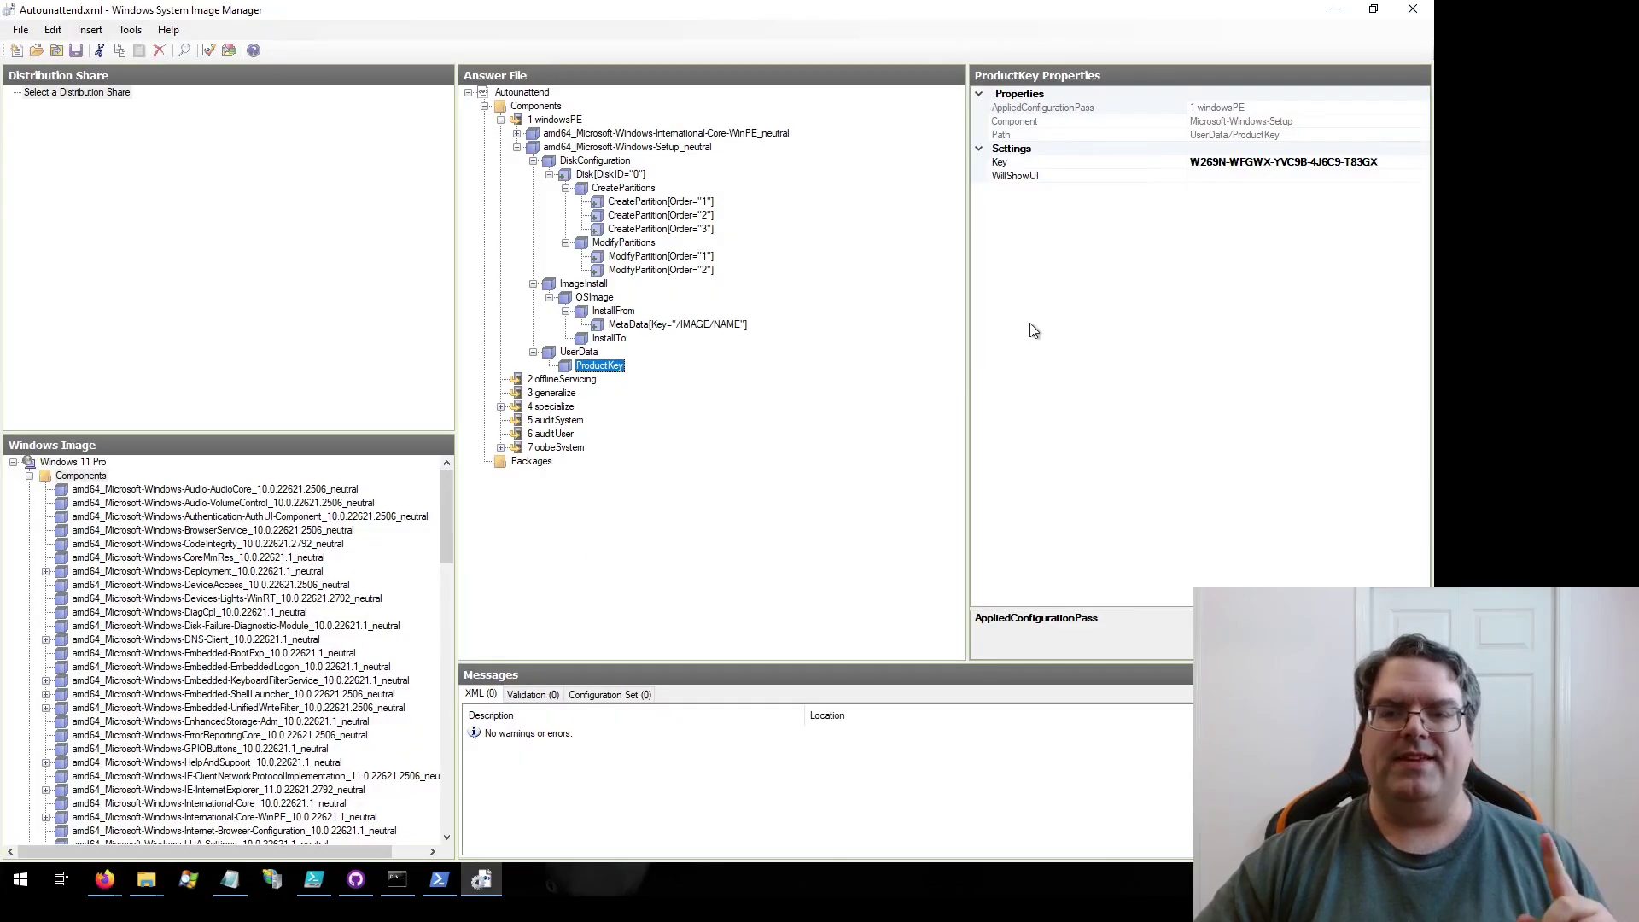
left_click(679, 325)
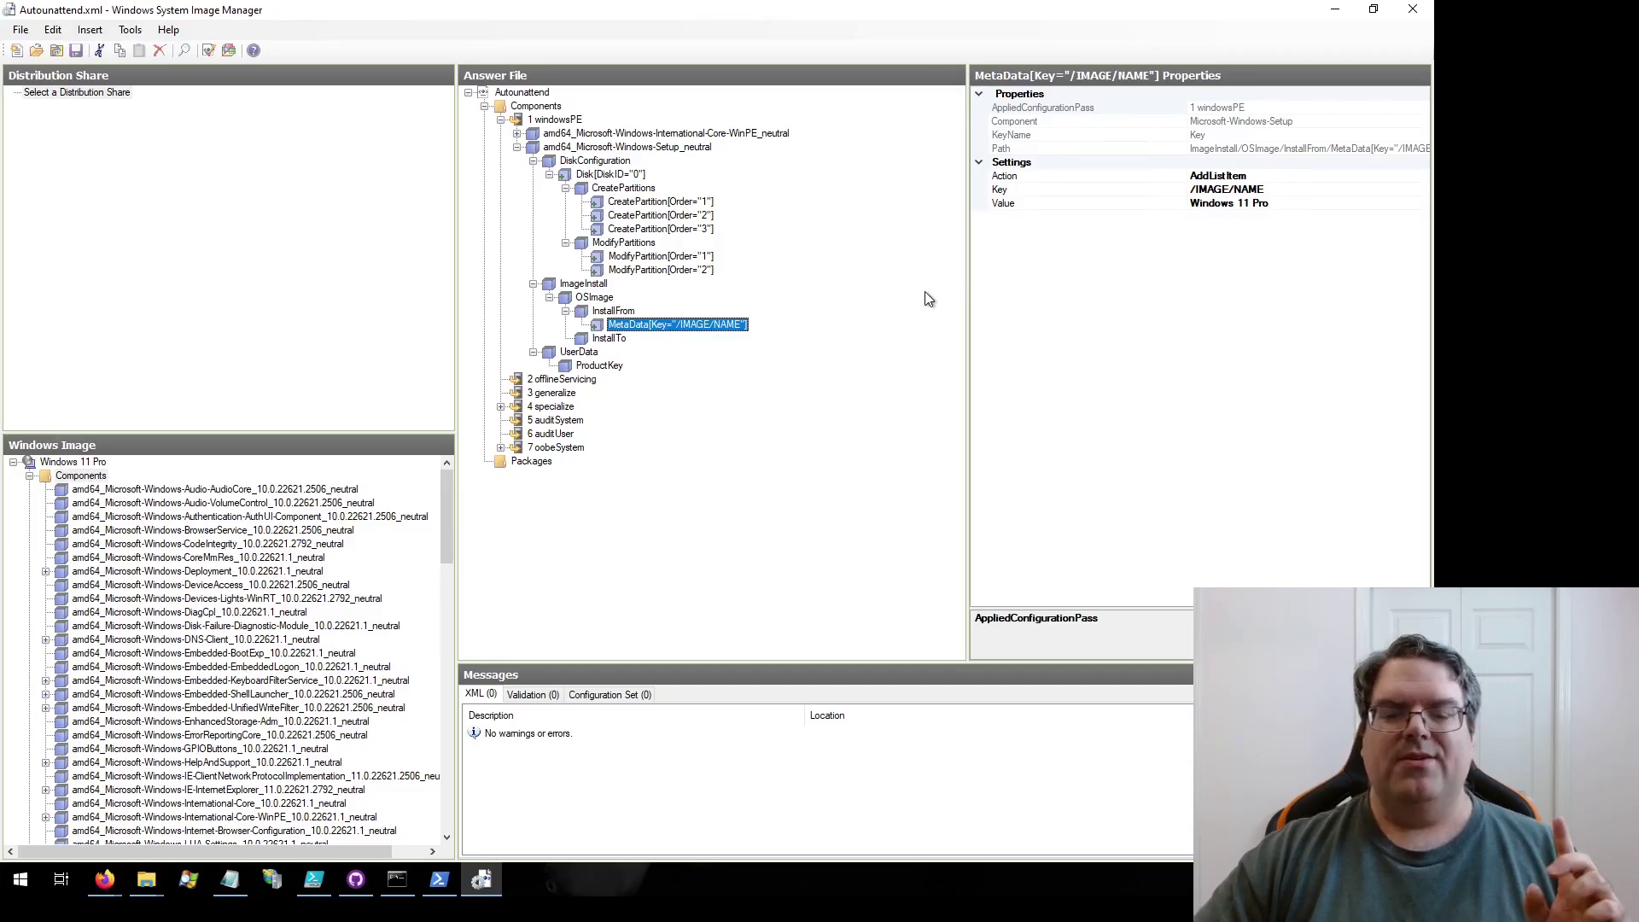
left_click(613, 365)
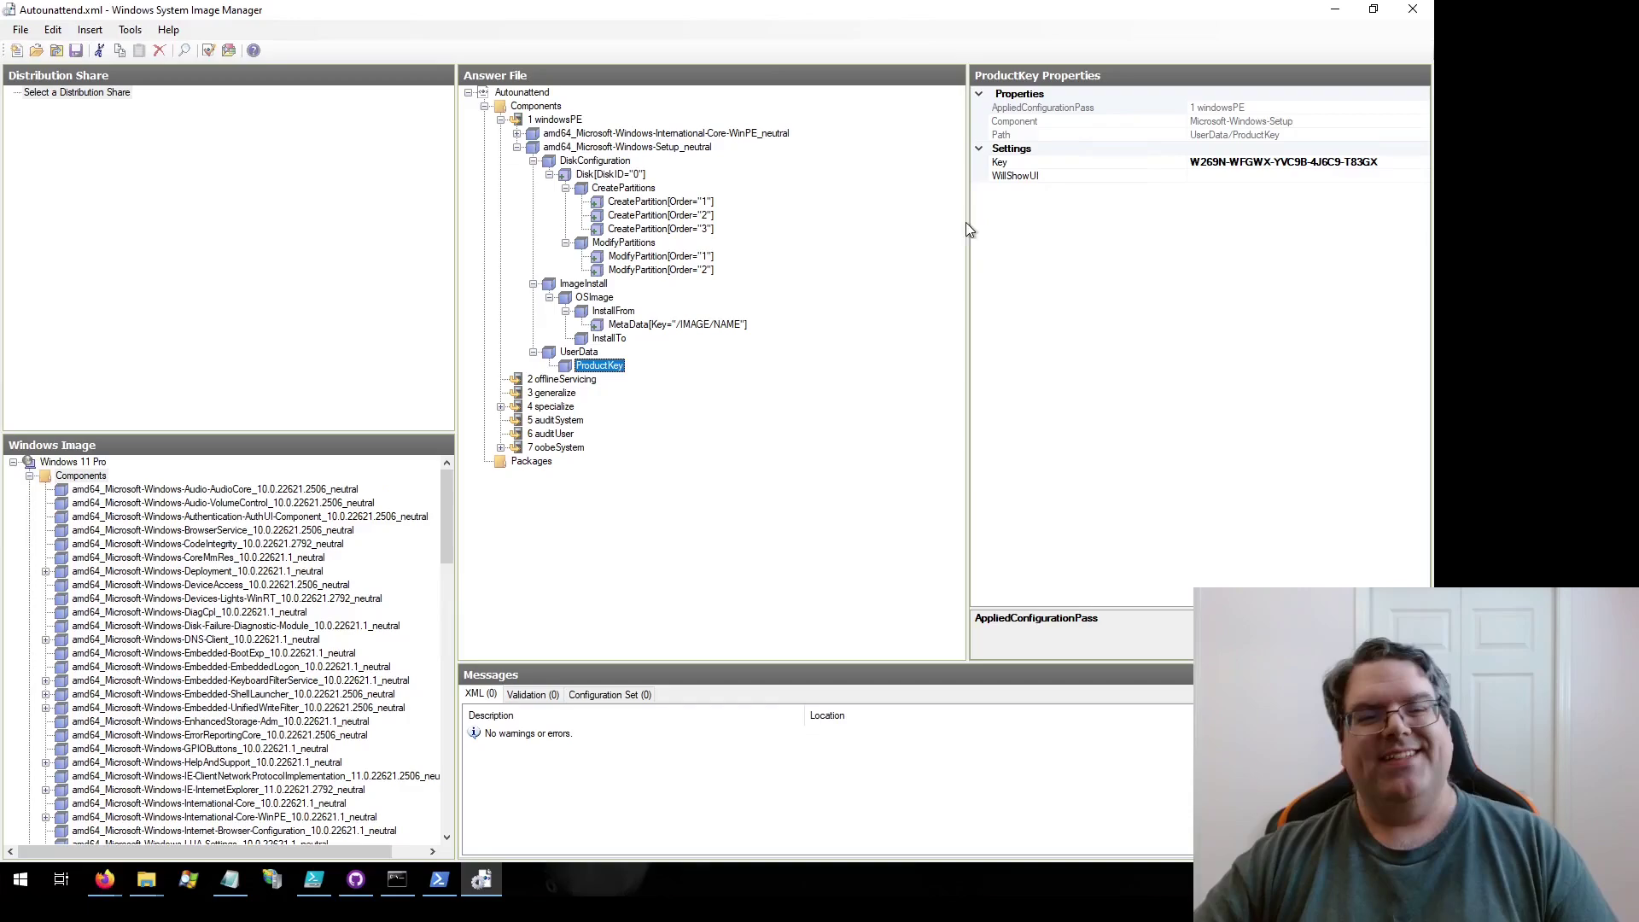
Step: Expand the 4 specialize pass and examine the settings of its International-Core and Shell-Setup components
left_click(501, 407)
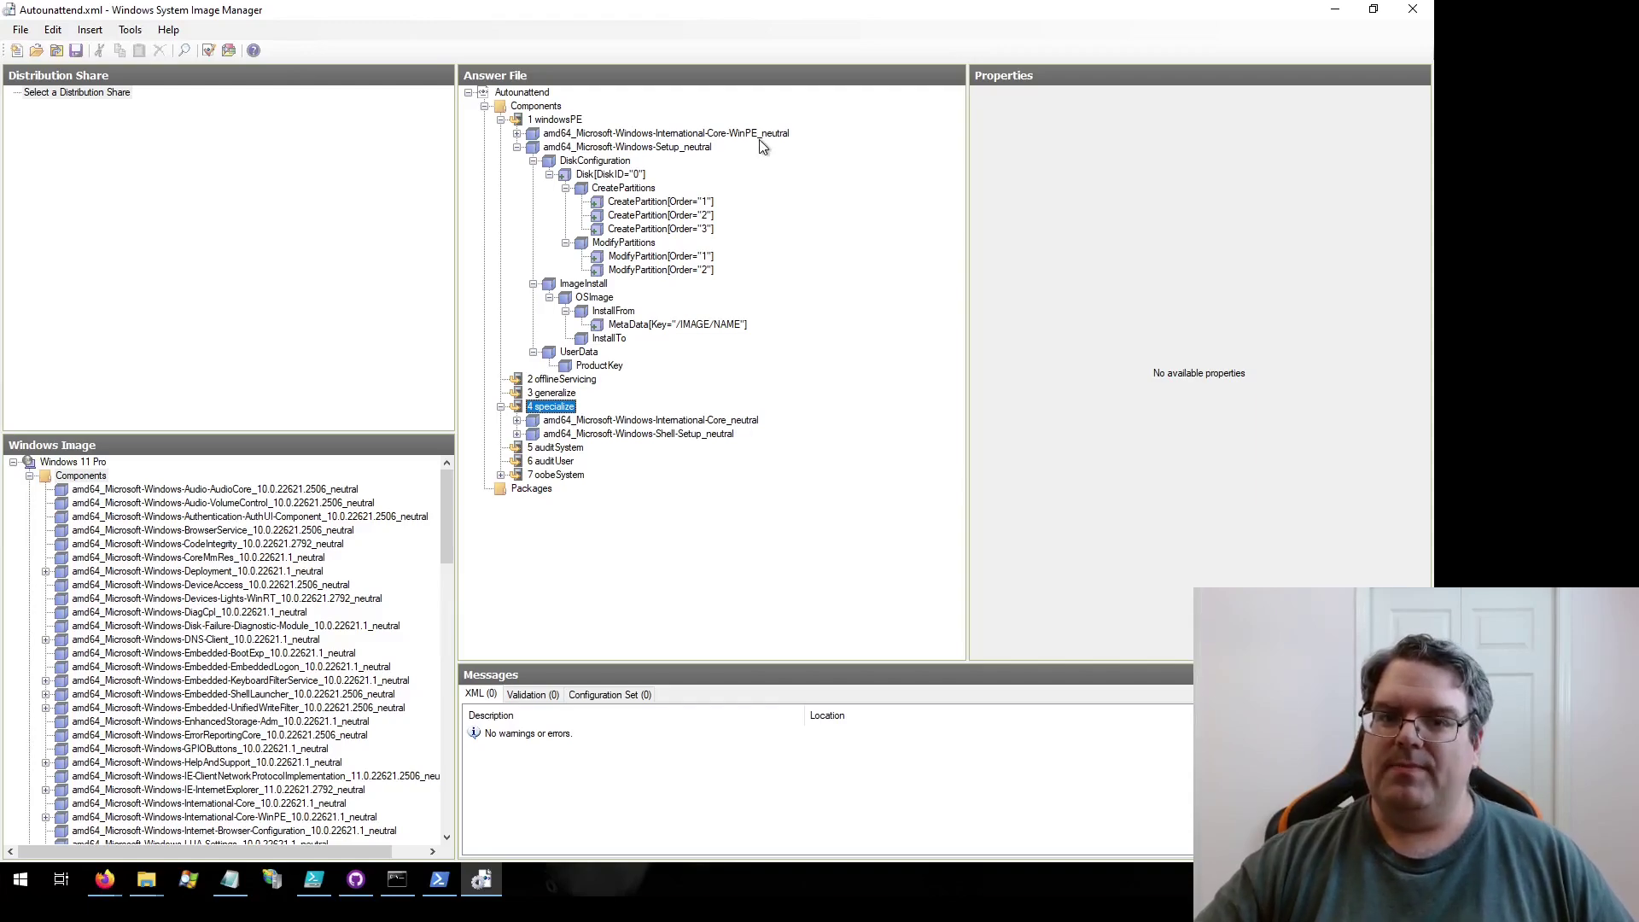
left_click(669, 422)
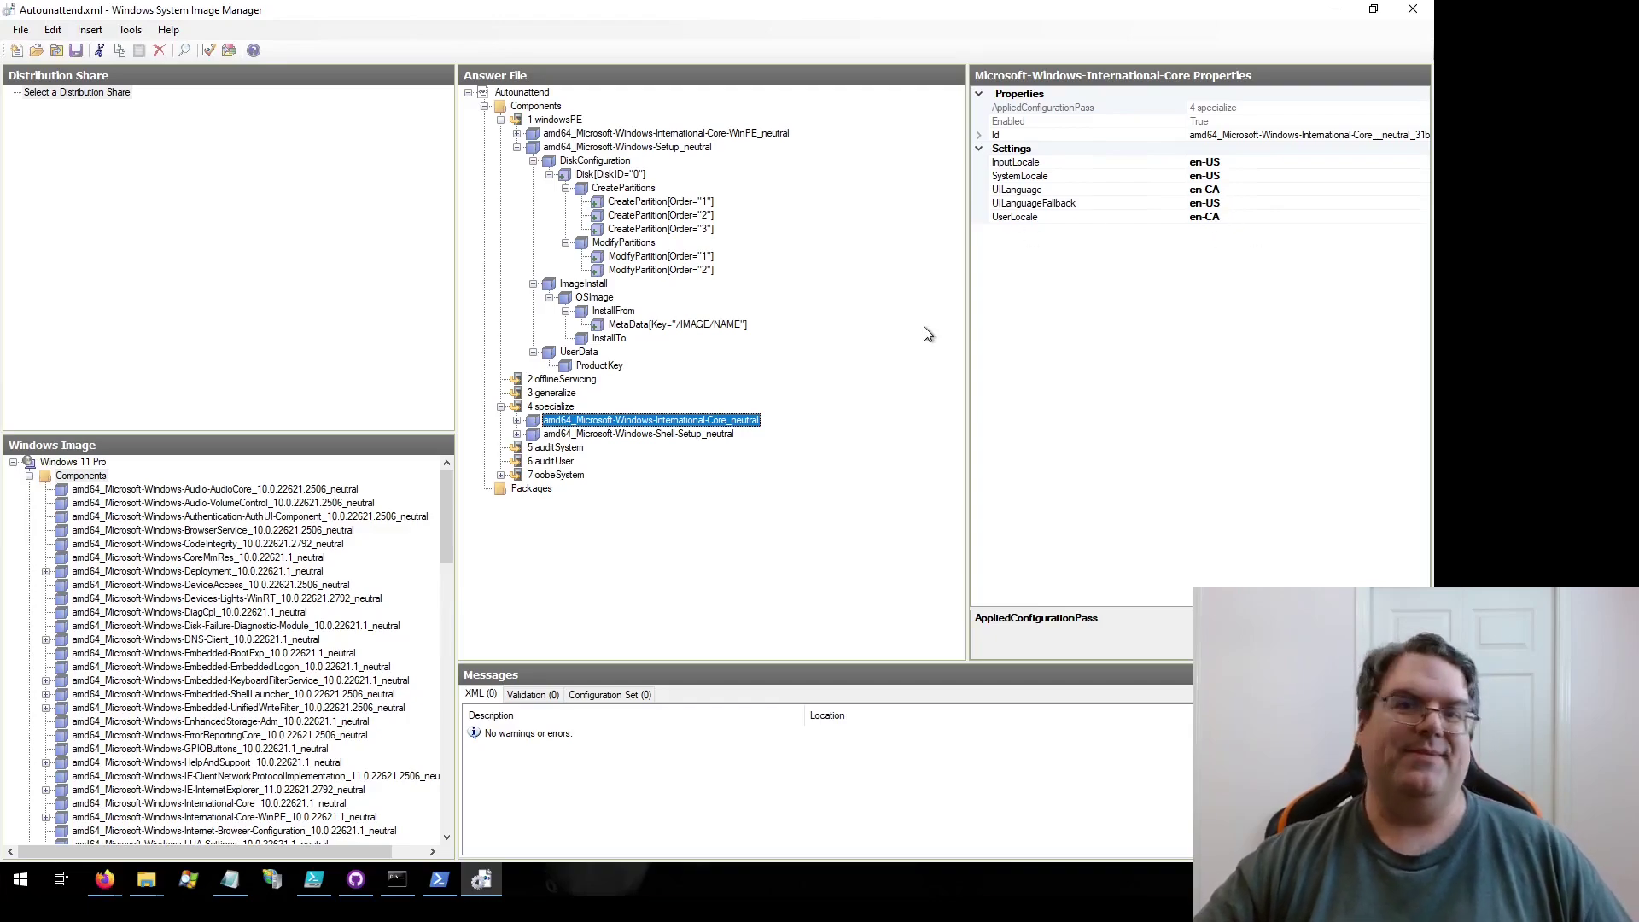
left_click(551, 435)
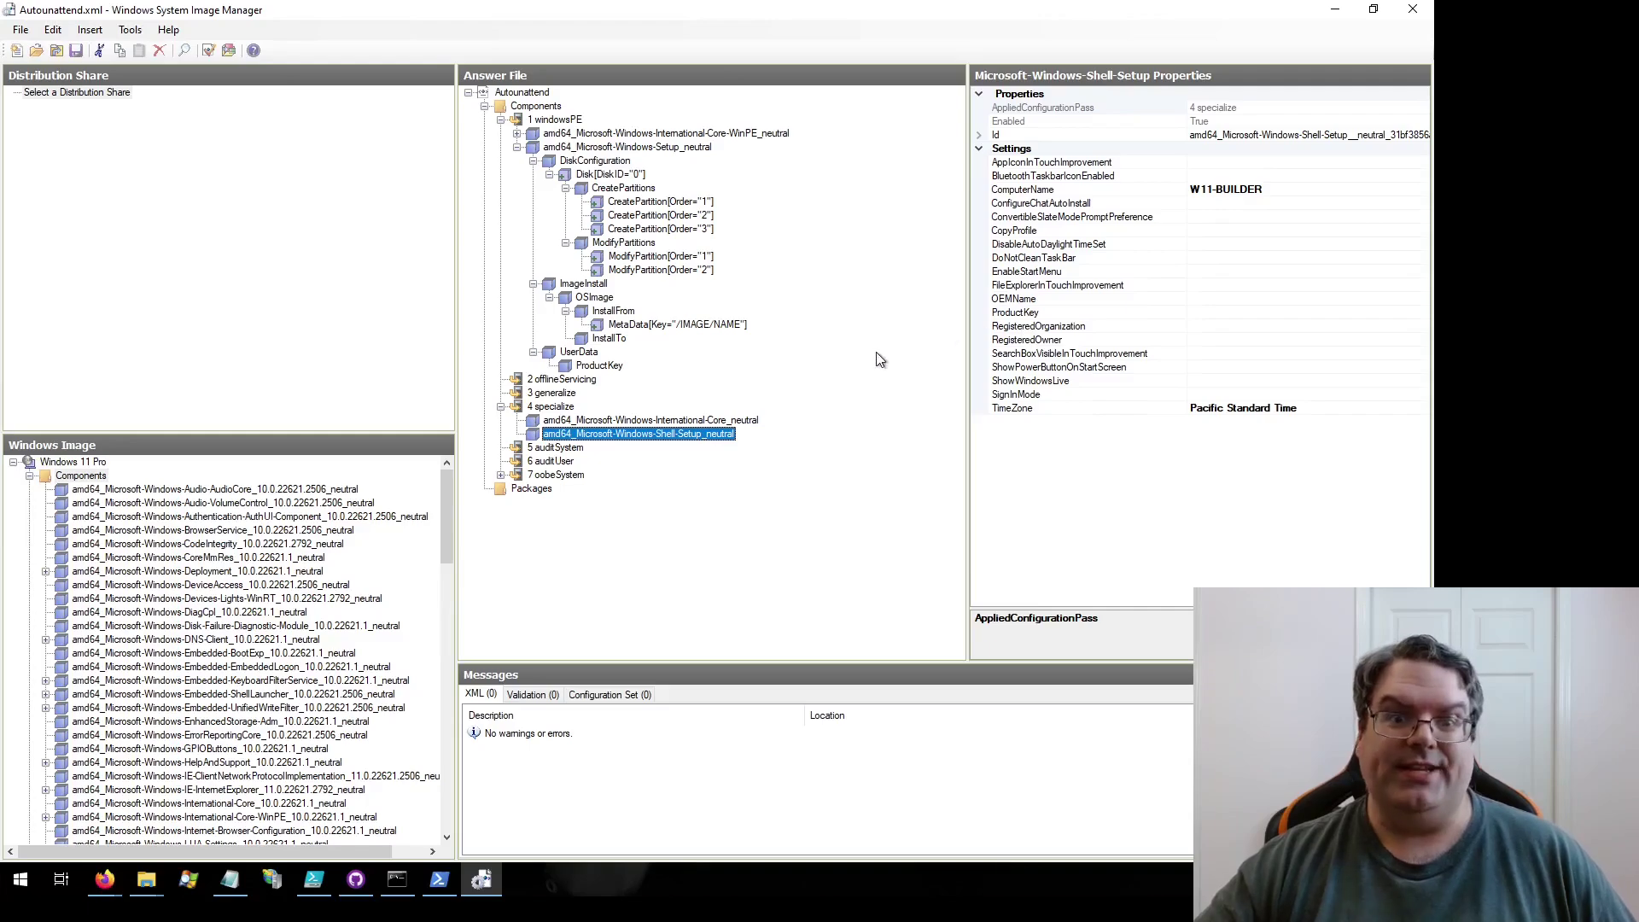
Step: Expand the 7 oobeSystem pass and examine the Reseal settings of its Deployment component
left_click(545, 476)
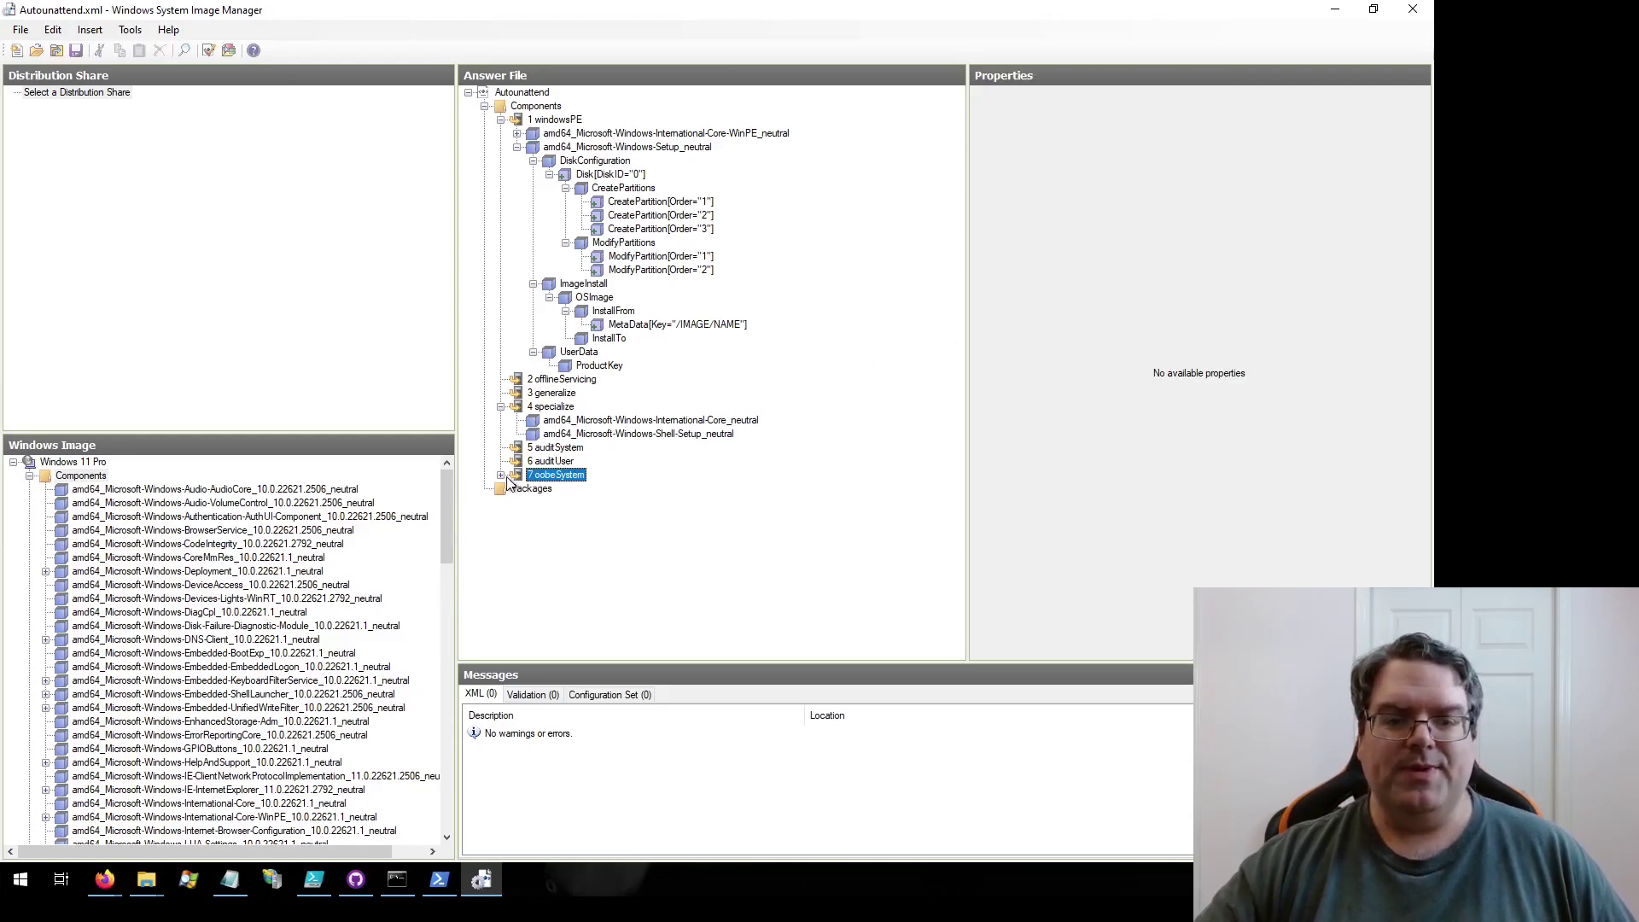
left_click(502, 475)
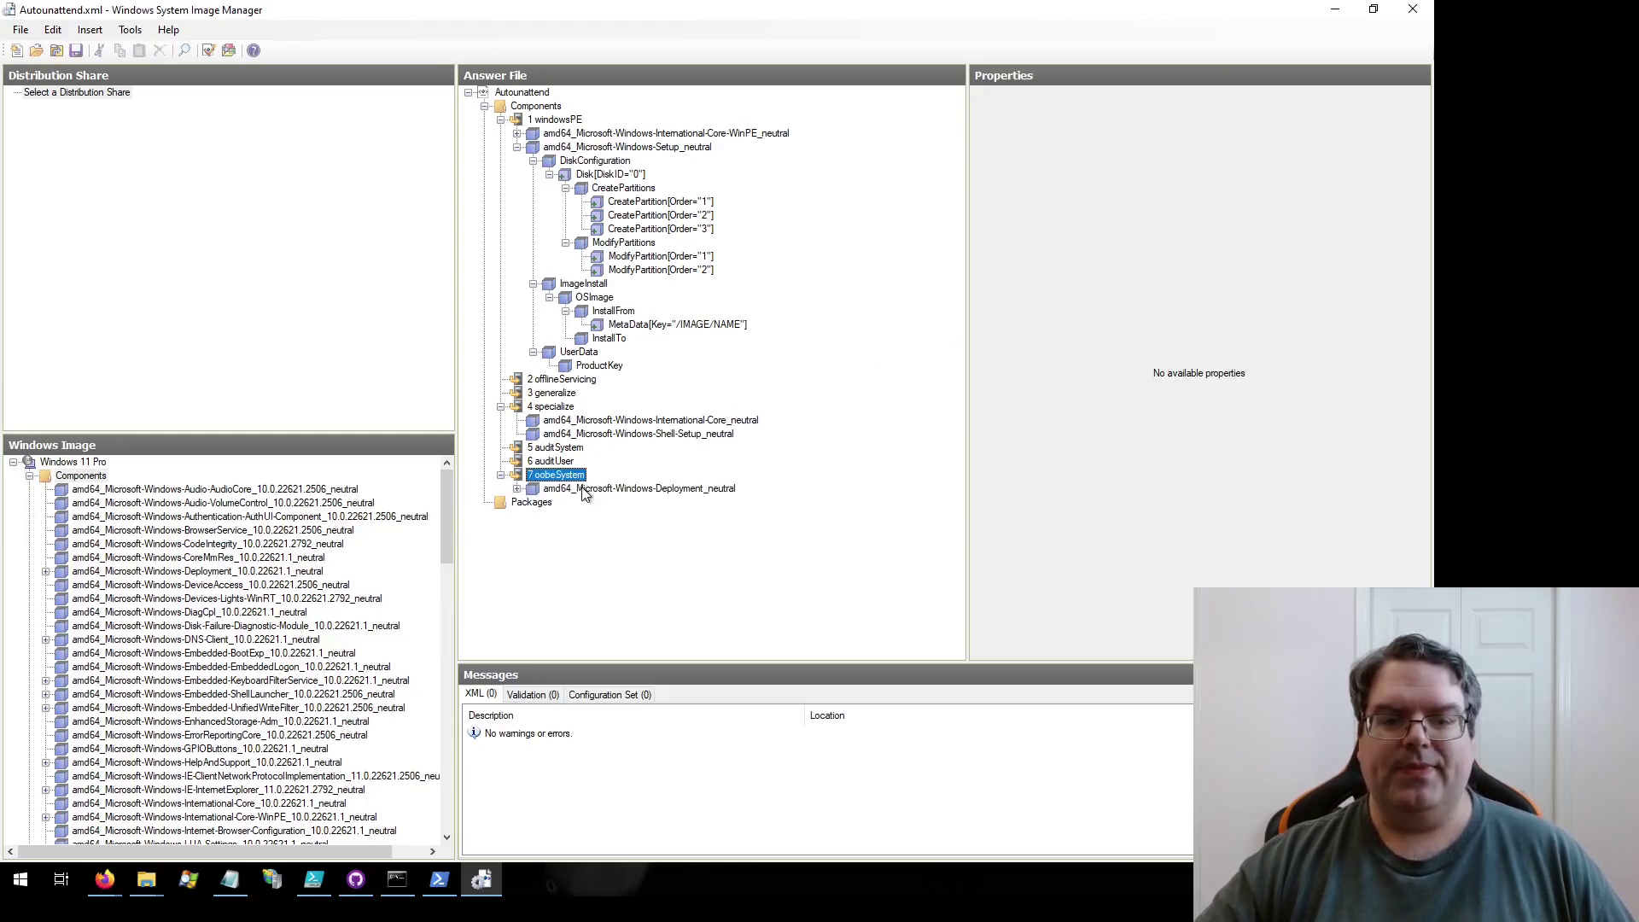
double_click(531, 490)
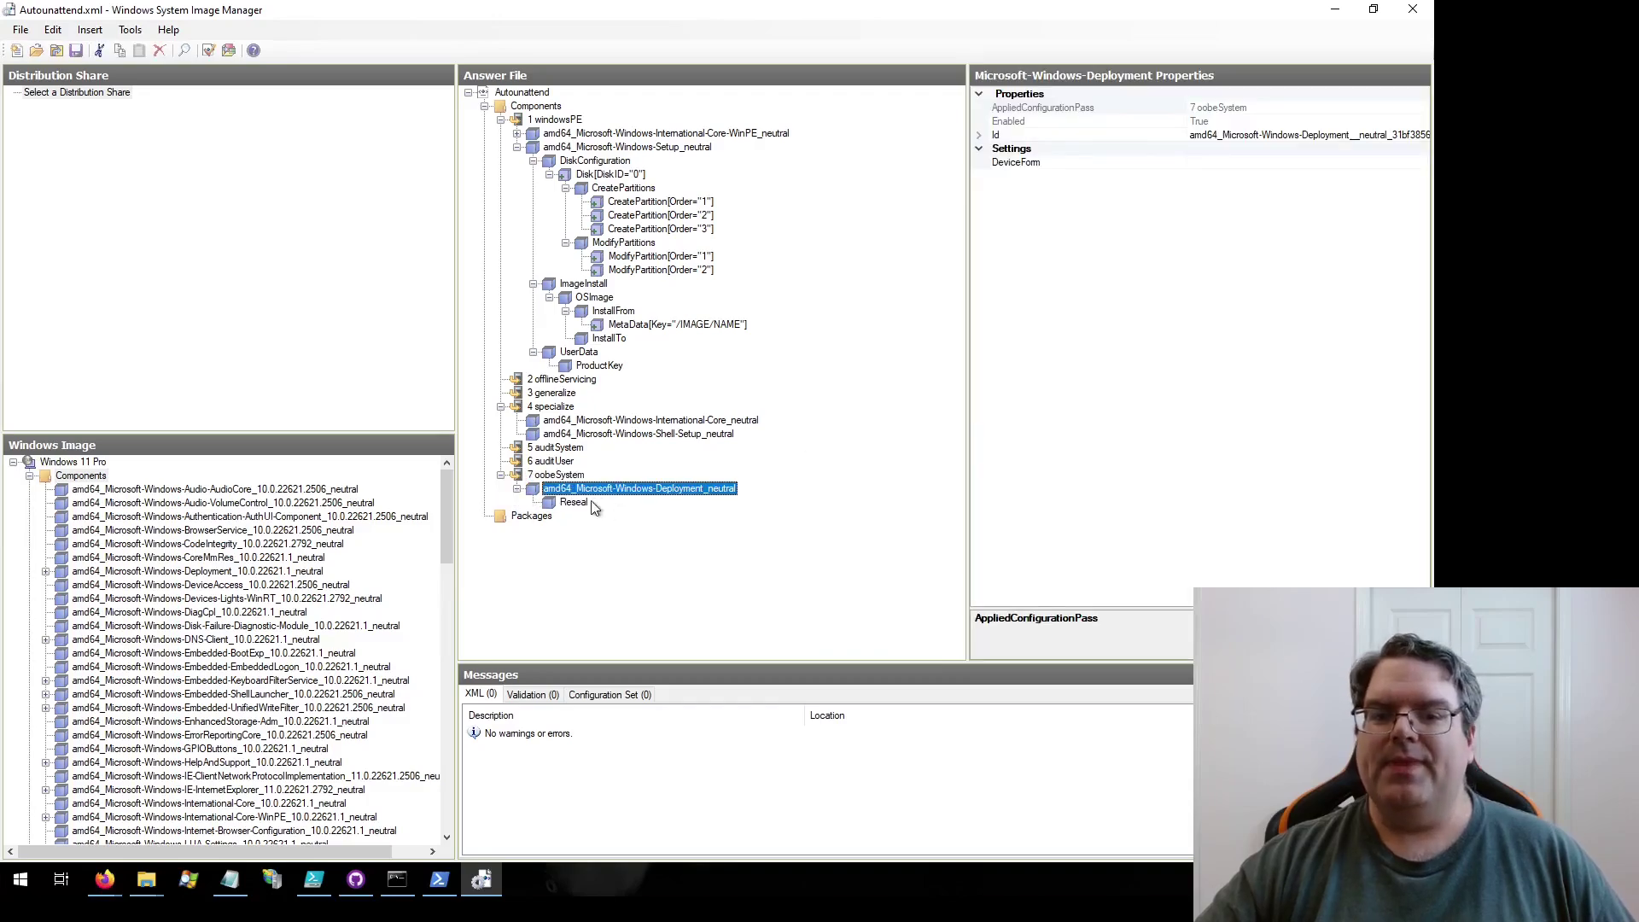
left_click(584, 506)
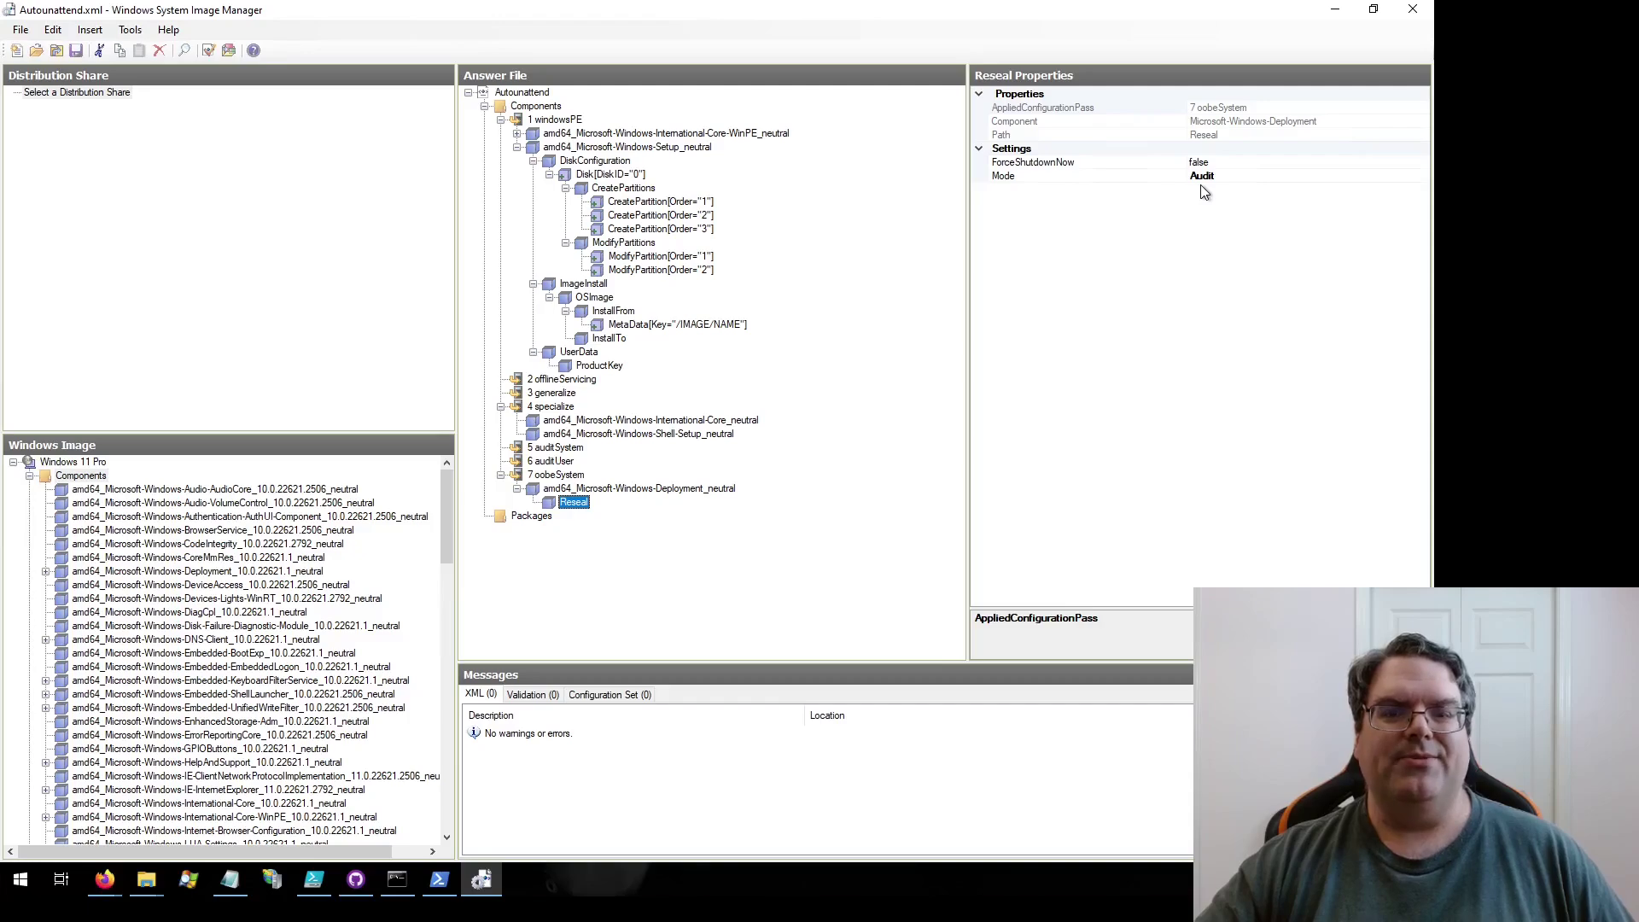
Step: Open Autounattend.xml in Notepad and examine its XML to the end, including the full width of the long component lines
right_click(230, 879)
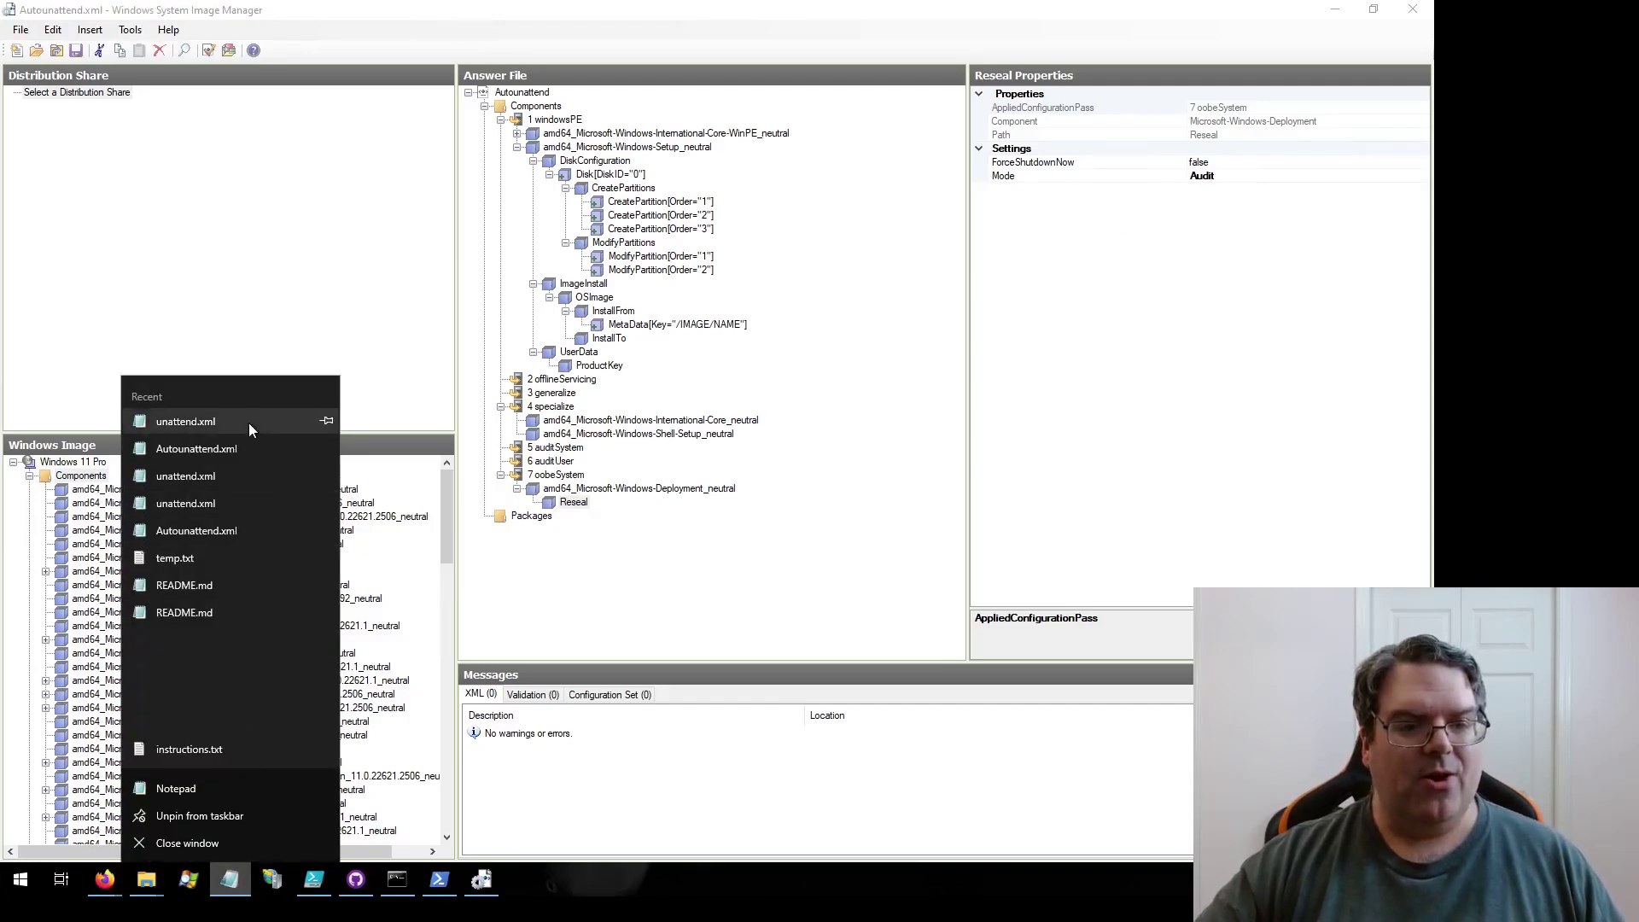
left_click(239, 451)
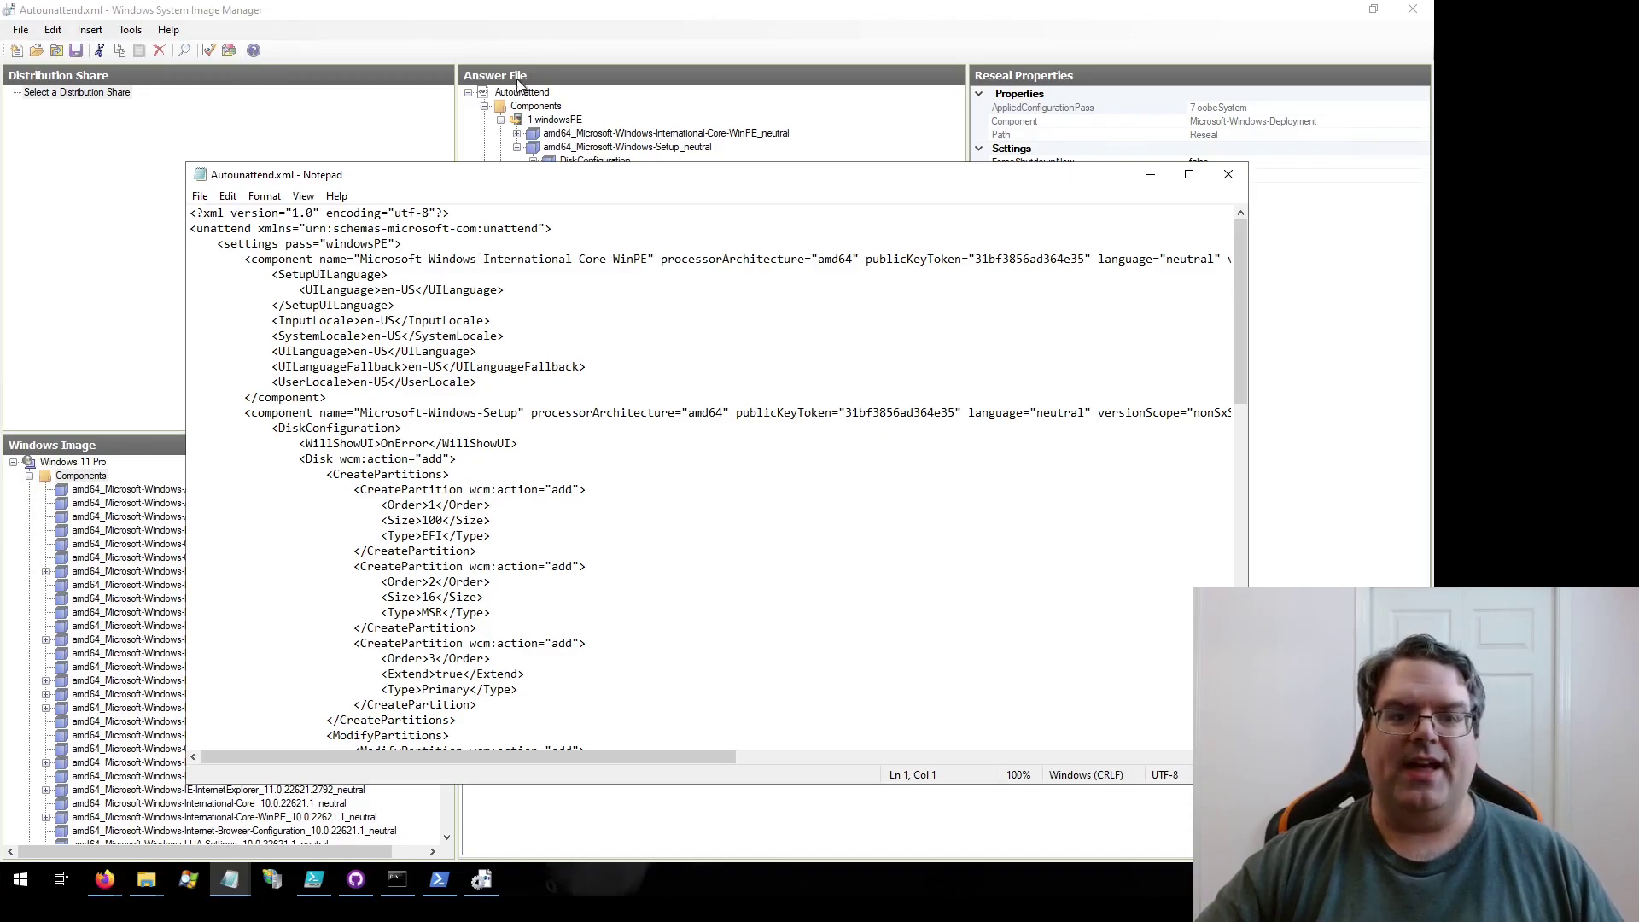
scroll(481, 478, "down", 9)
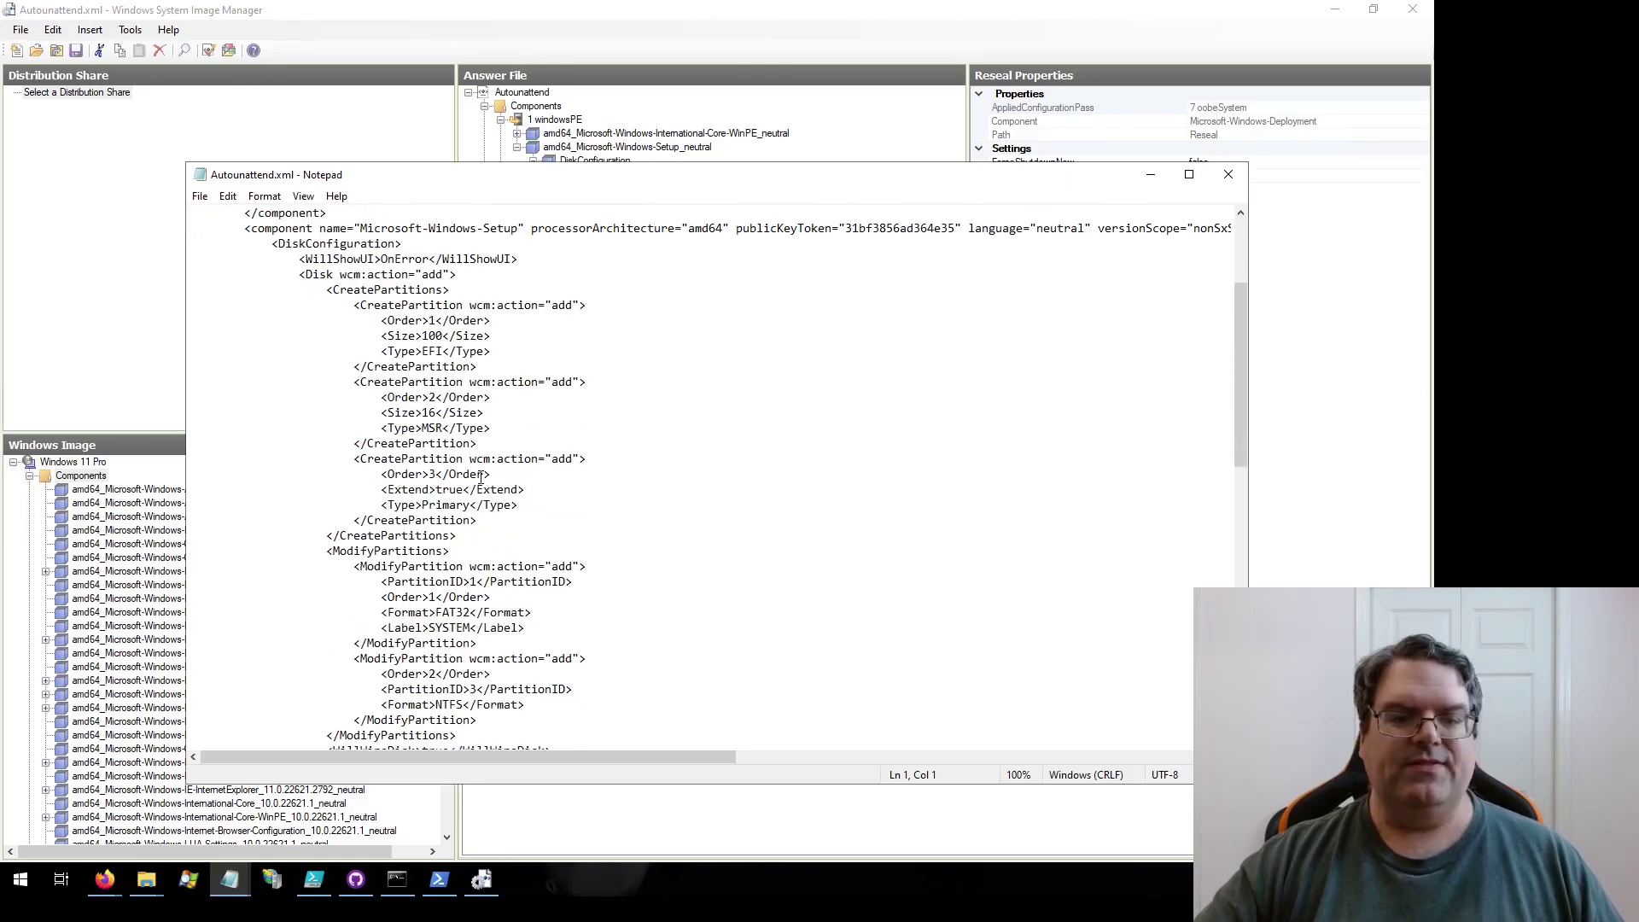
scroll(481, 477, "down", 7)
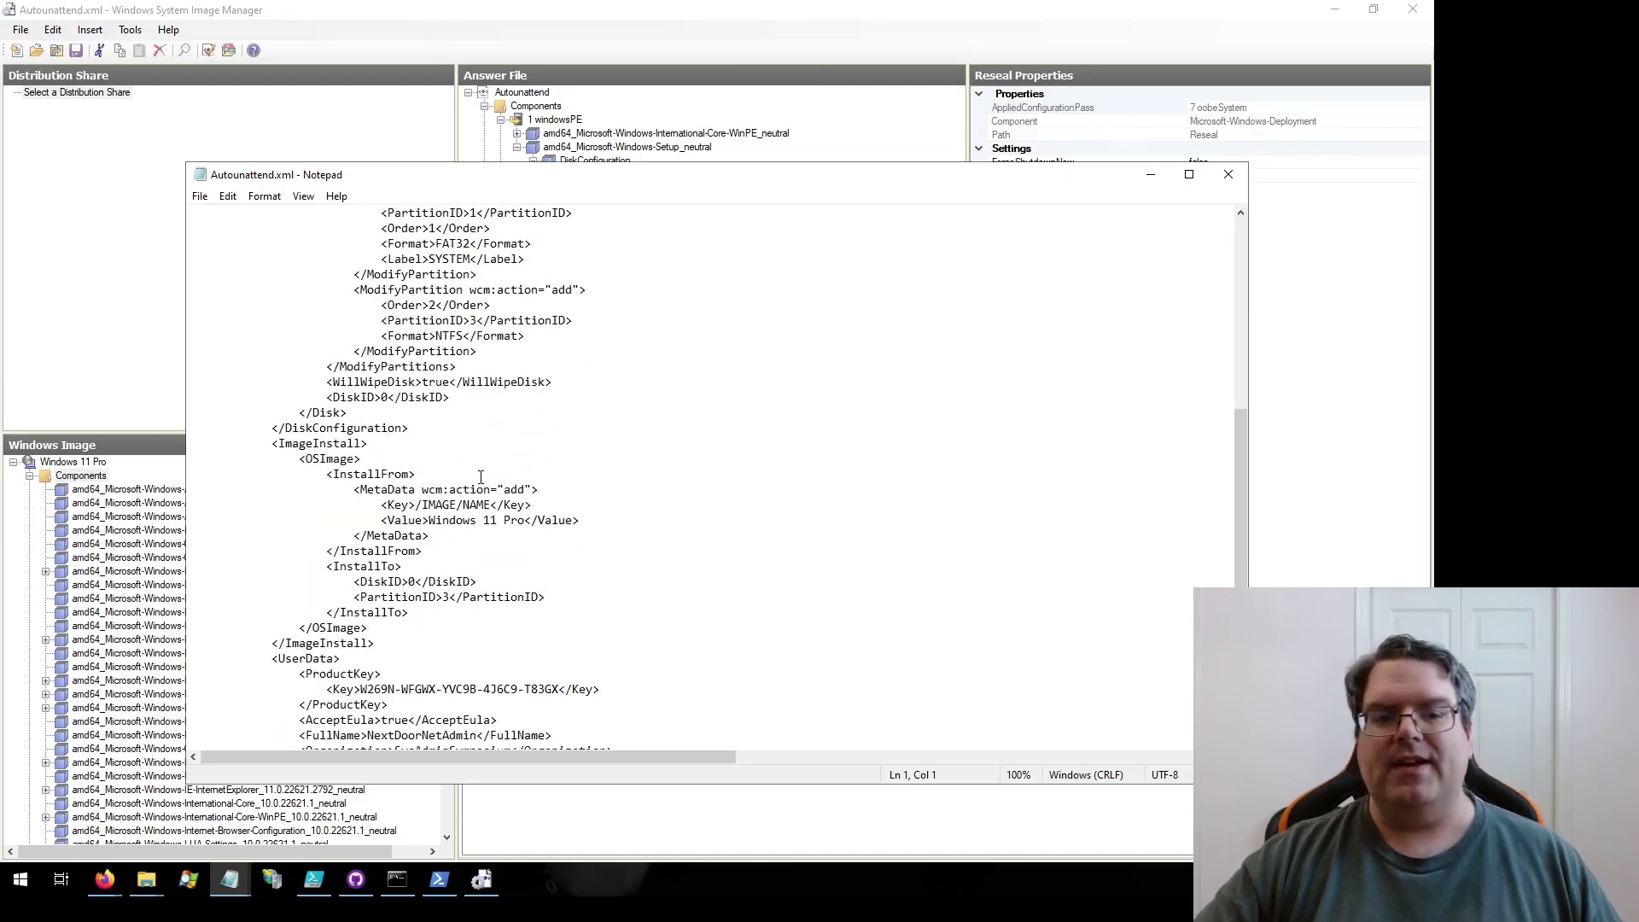
scroll(481, 477, "down", 5)
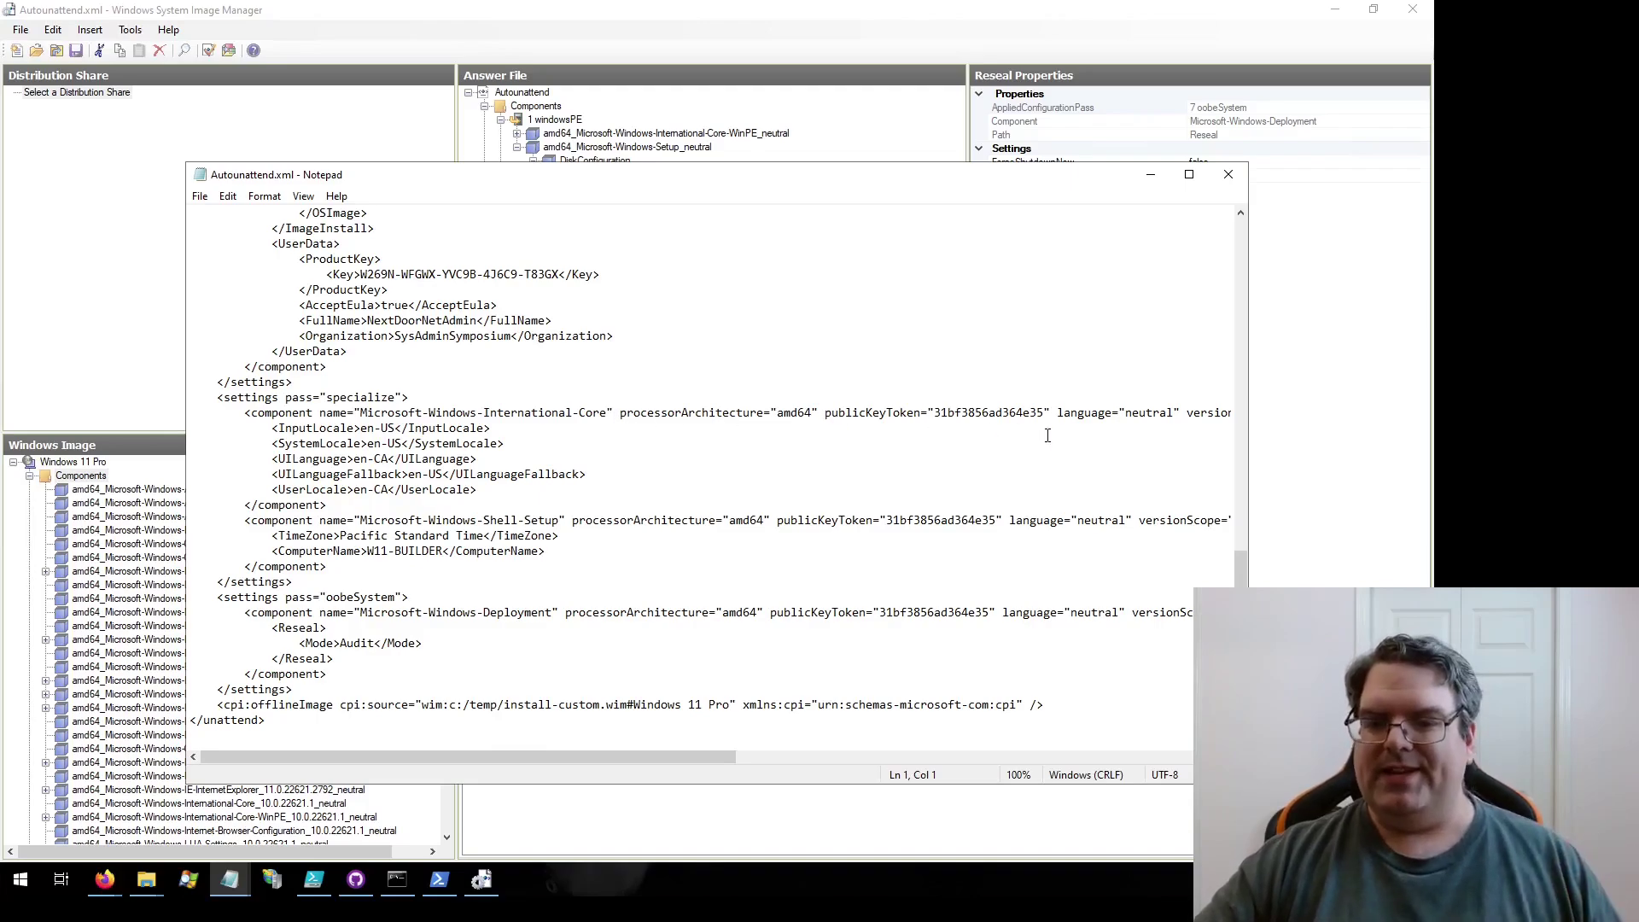
left_click_drag(699, 757, 1008, 756)
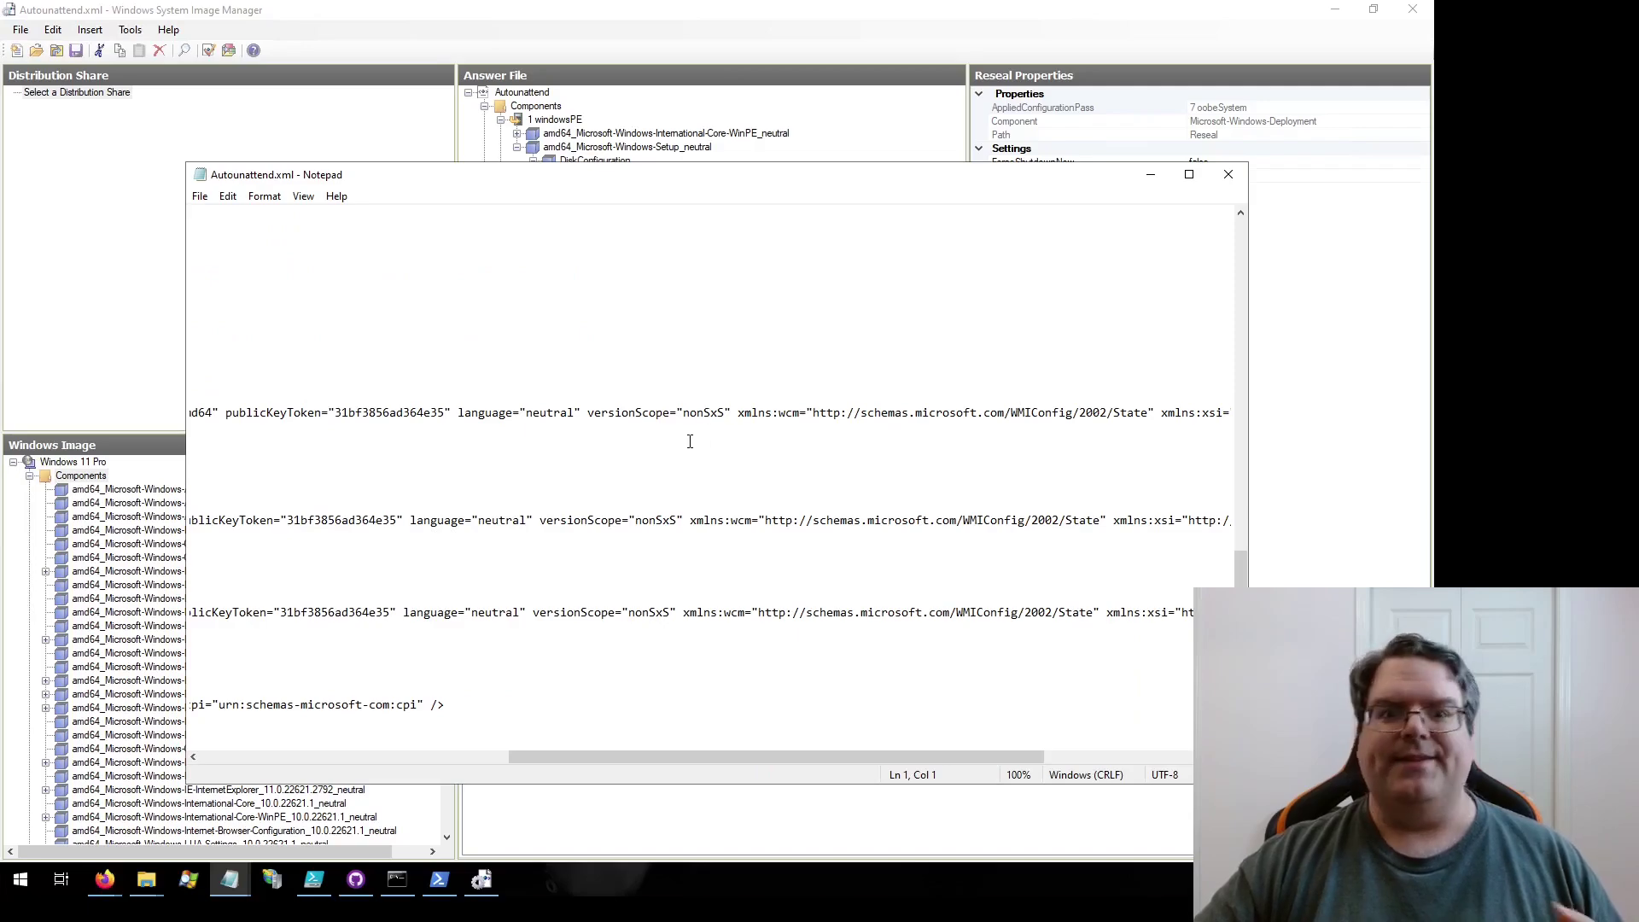
left_click_drag(731, 757, 925, 738)
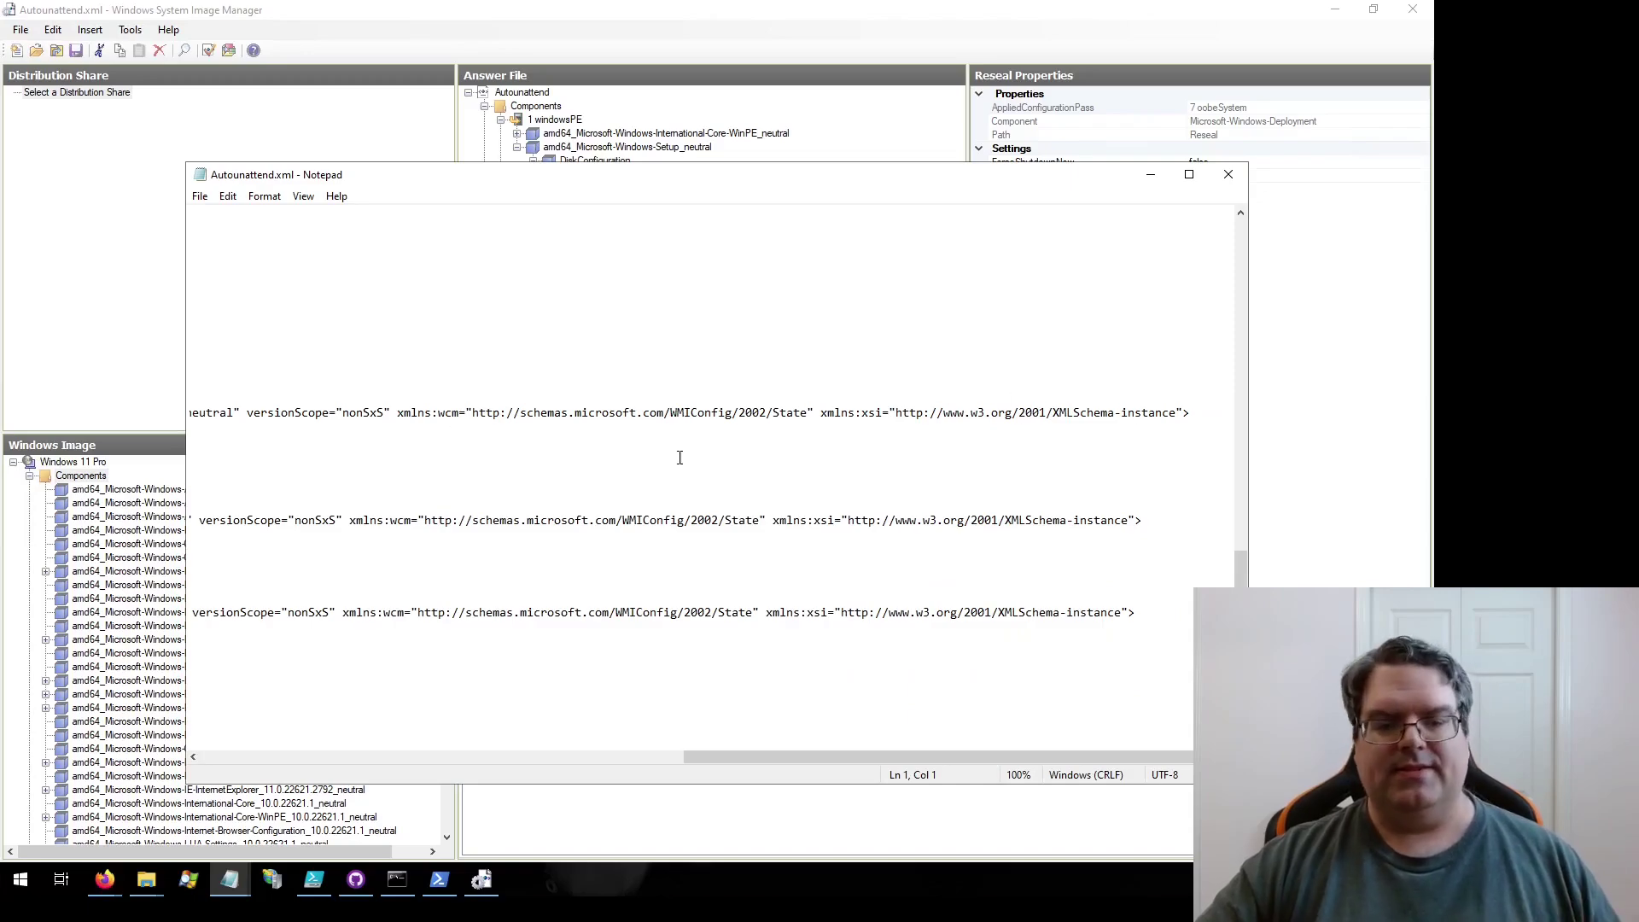
left_click_drag(792, 760, 245, 743)
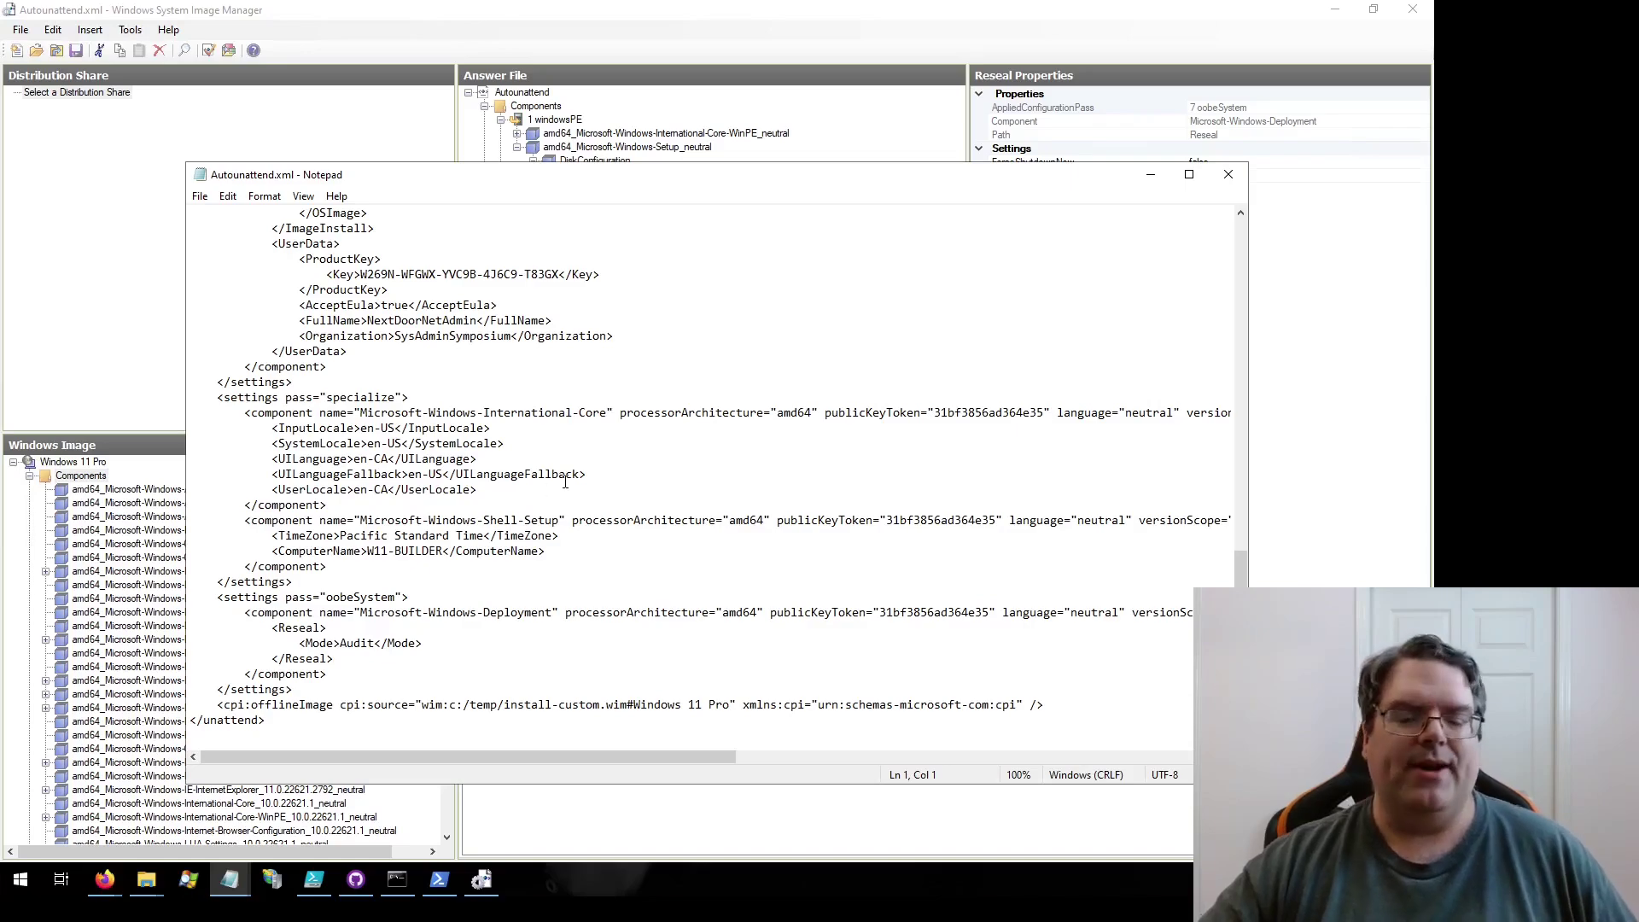
Step: Review the Autounattend.xml code again from the windowsPE settings through the oobeSystem settings and close Notepad
scroll(565, 483, "up", 3)
scroll(565, 482, "up", 20)
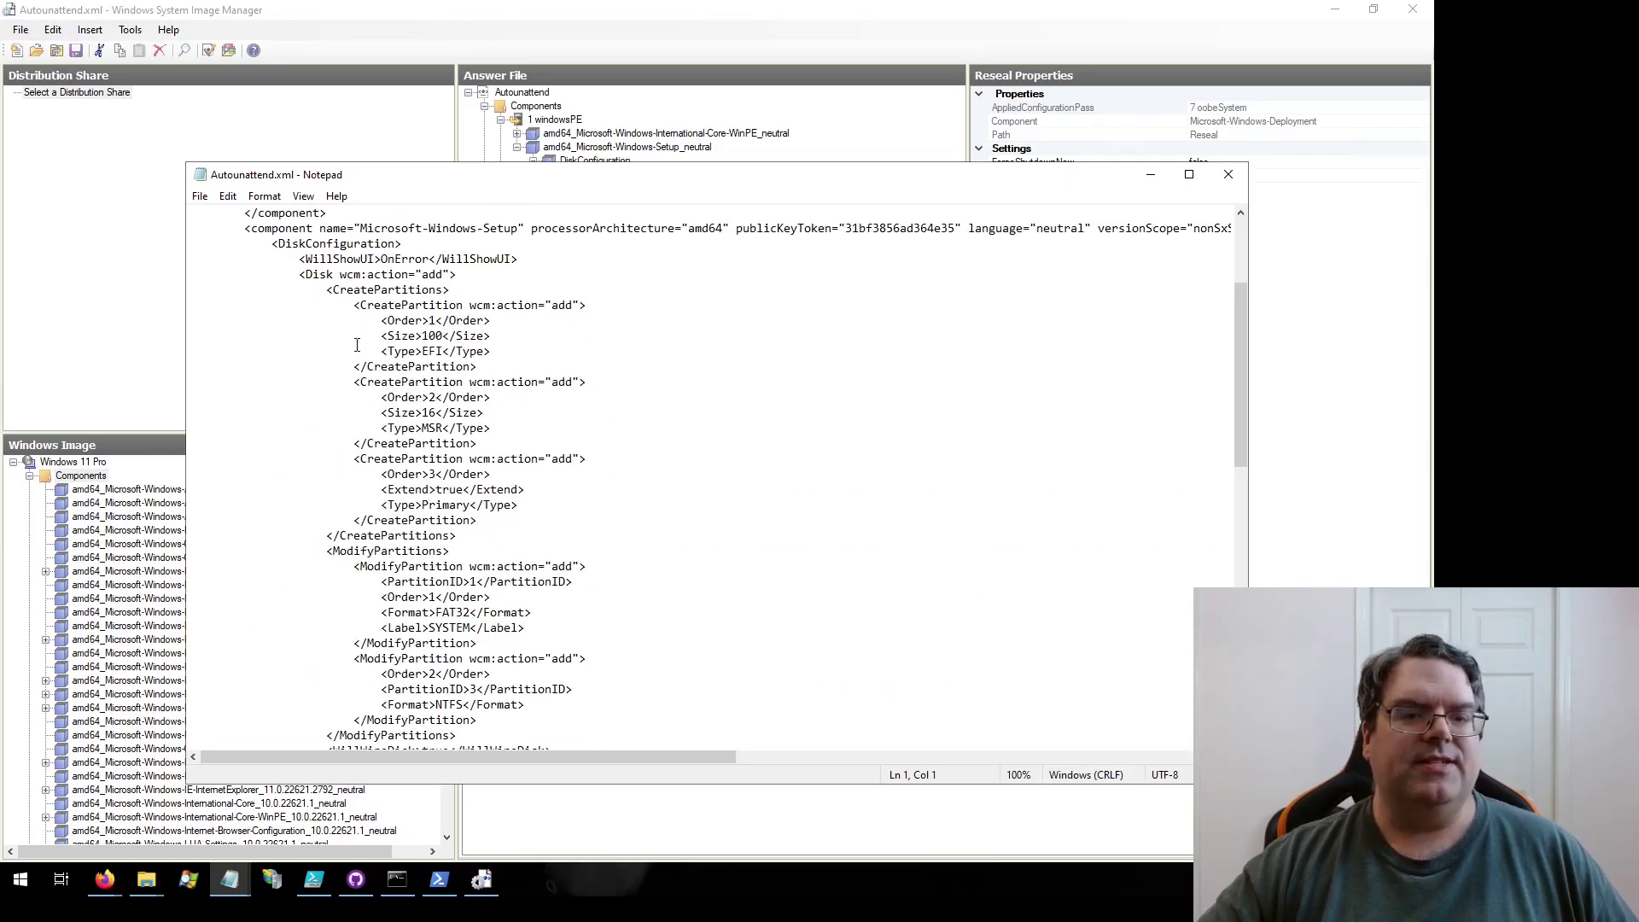
scroll(281, 303, "up", 1)
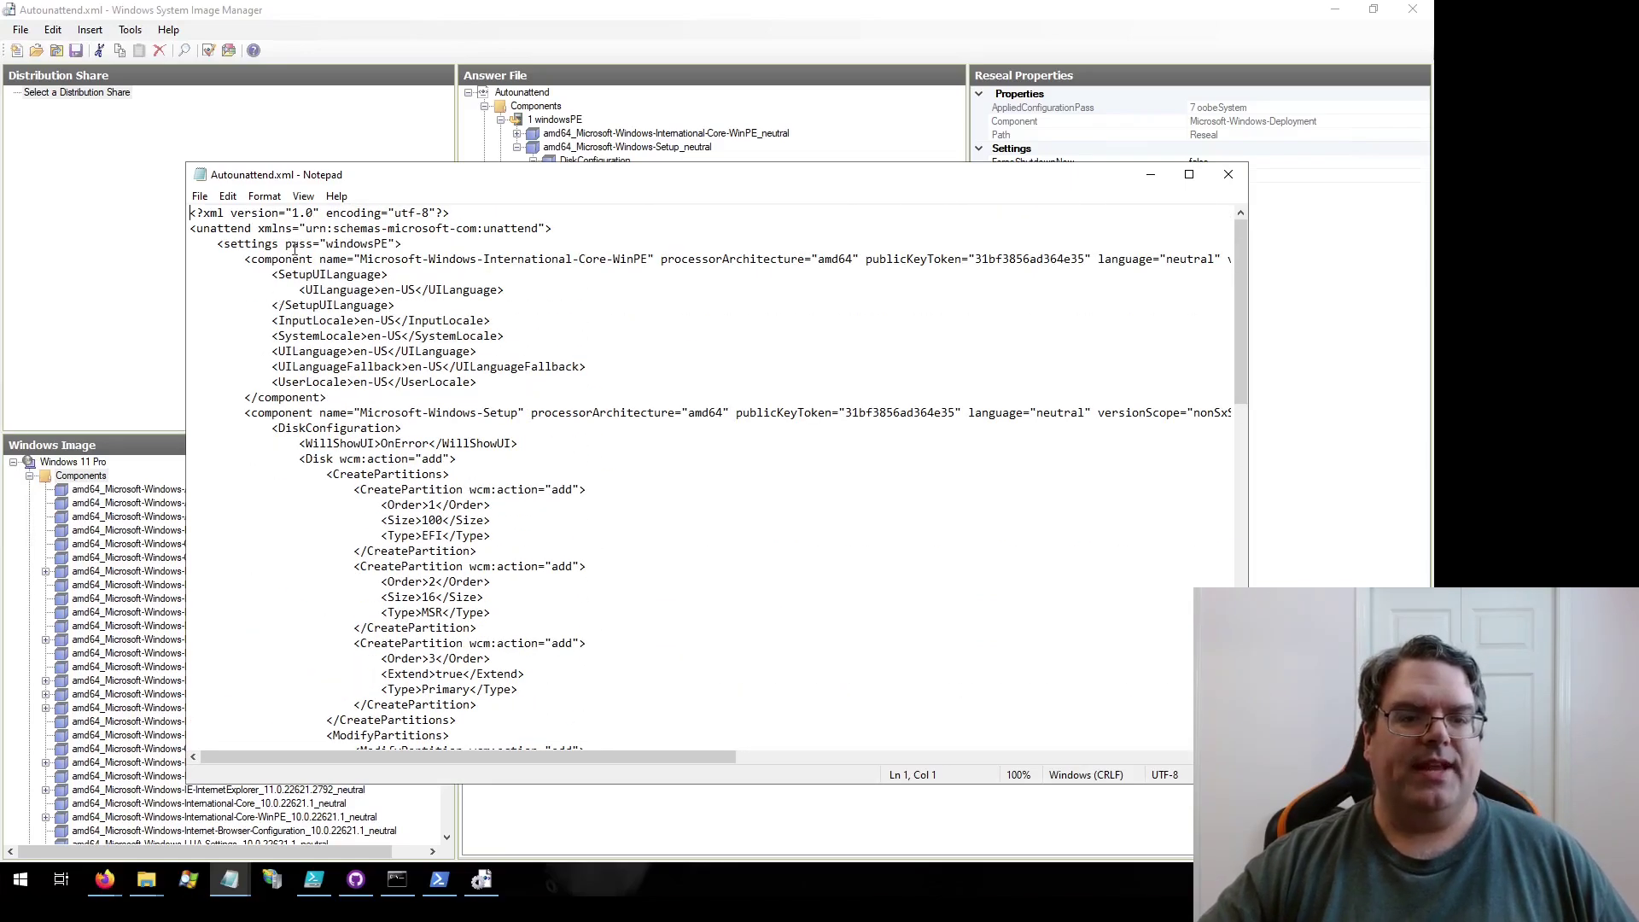
scroll(410, 245, "down", 18)
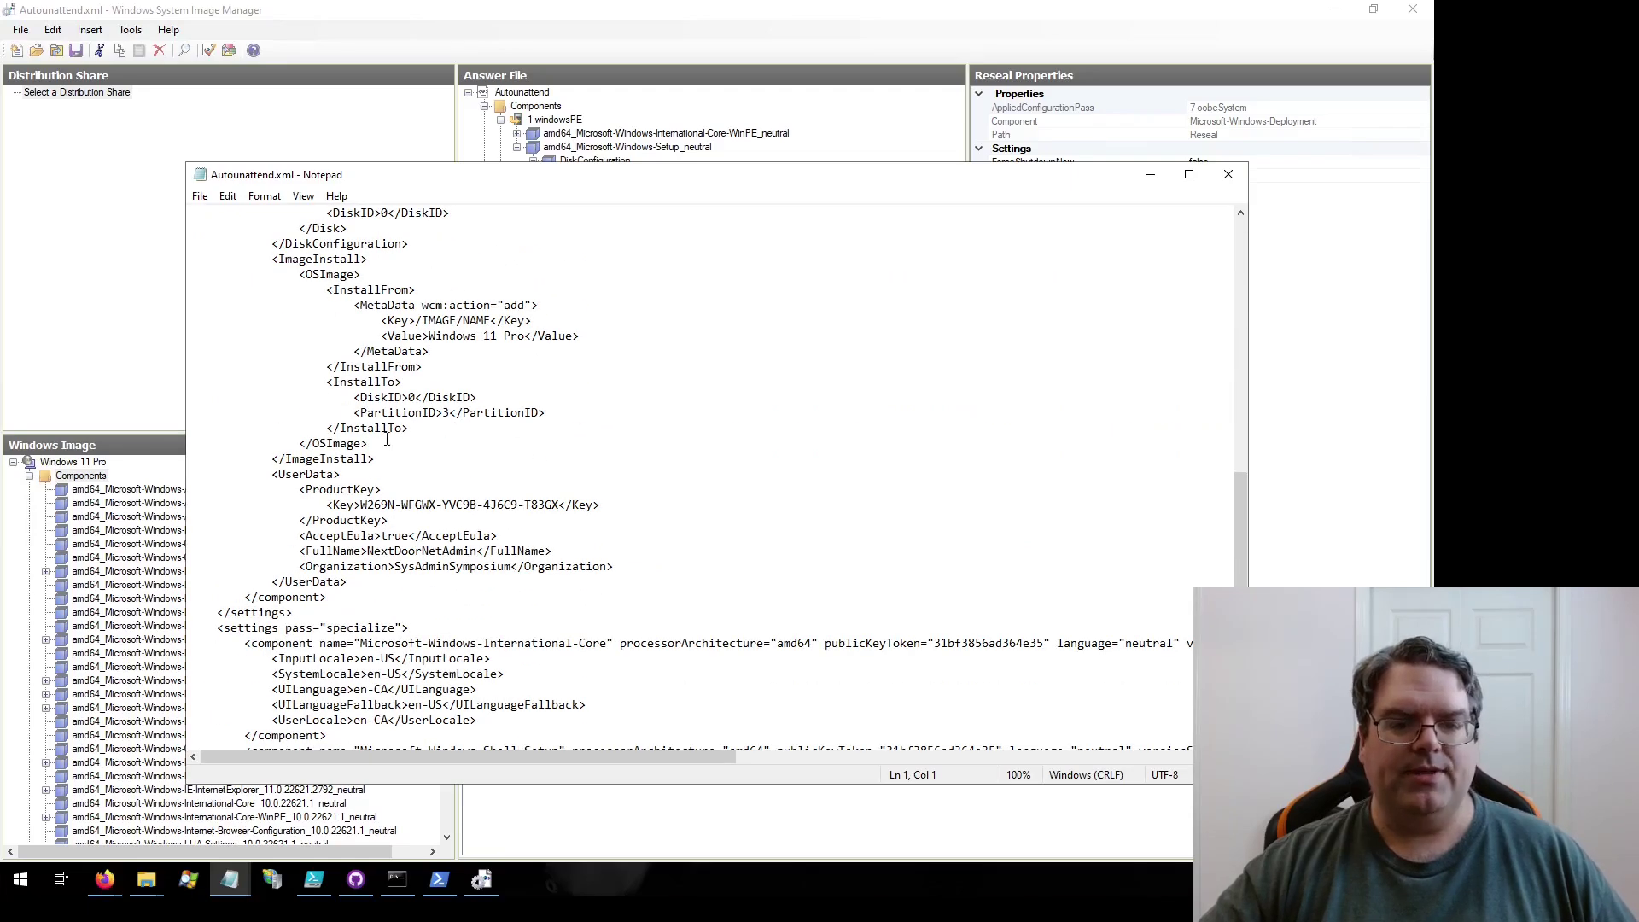
scroll(337, 589, "down", 5)
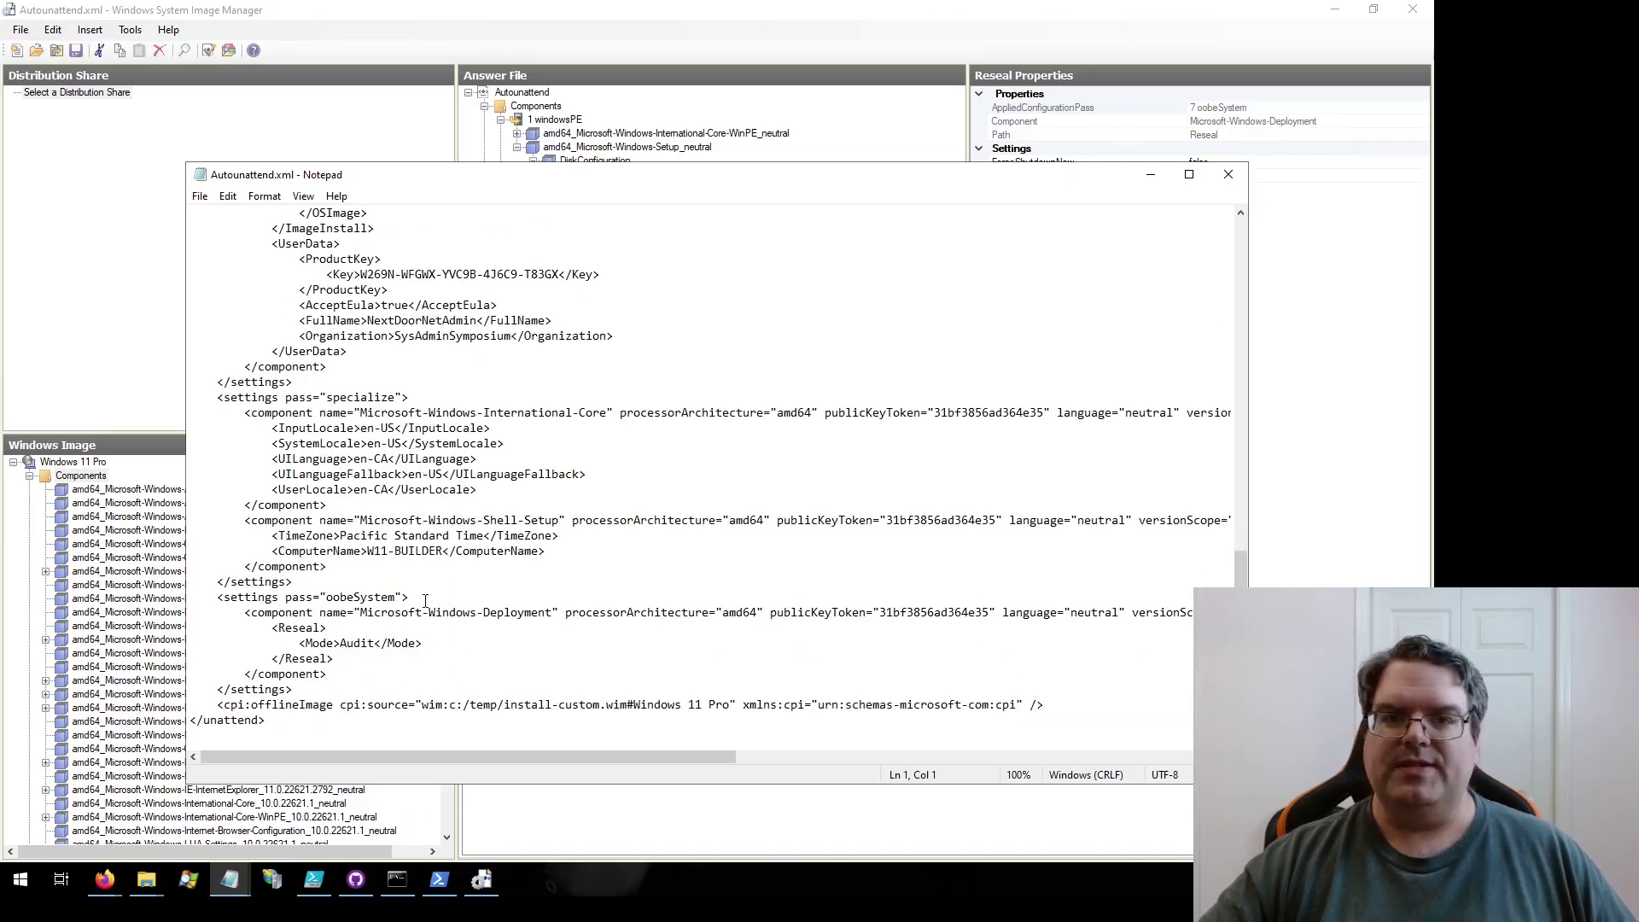
left_click(1228, 174)
Step: Close the Autounattend answer file and open the unattend.xml answer file in its place
right_click(547, 94)
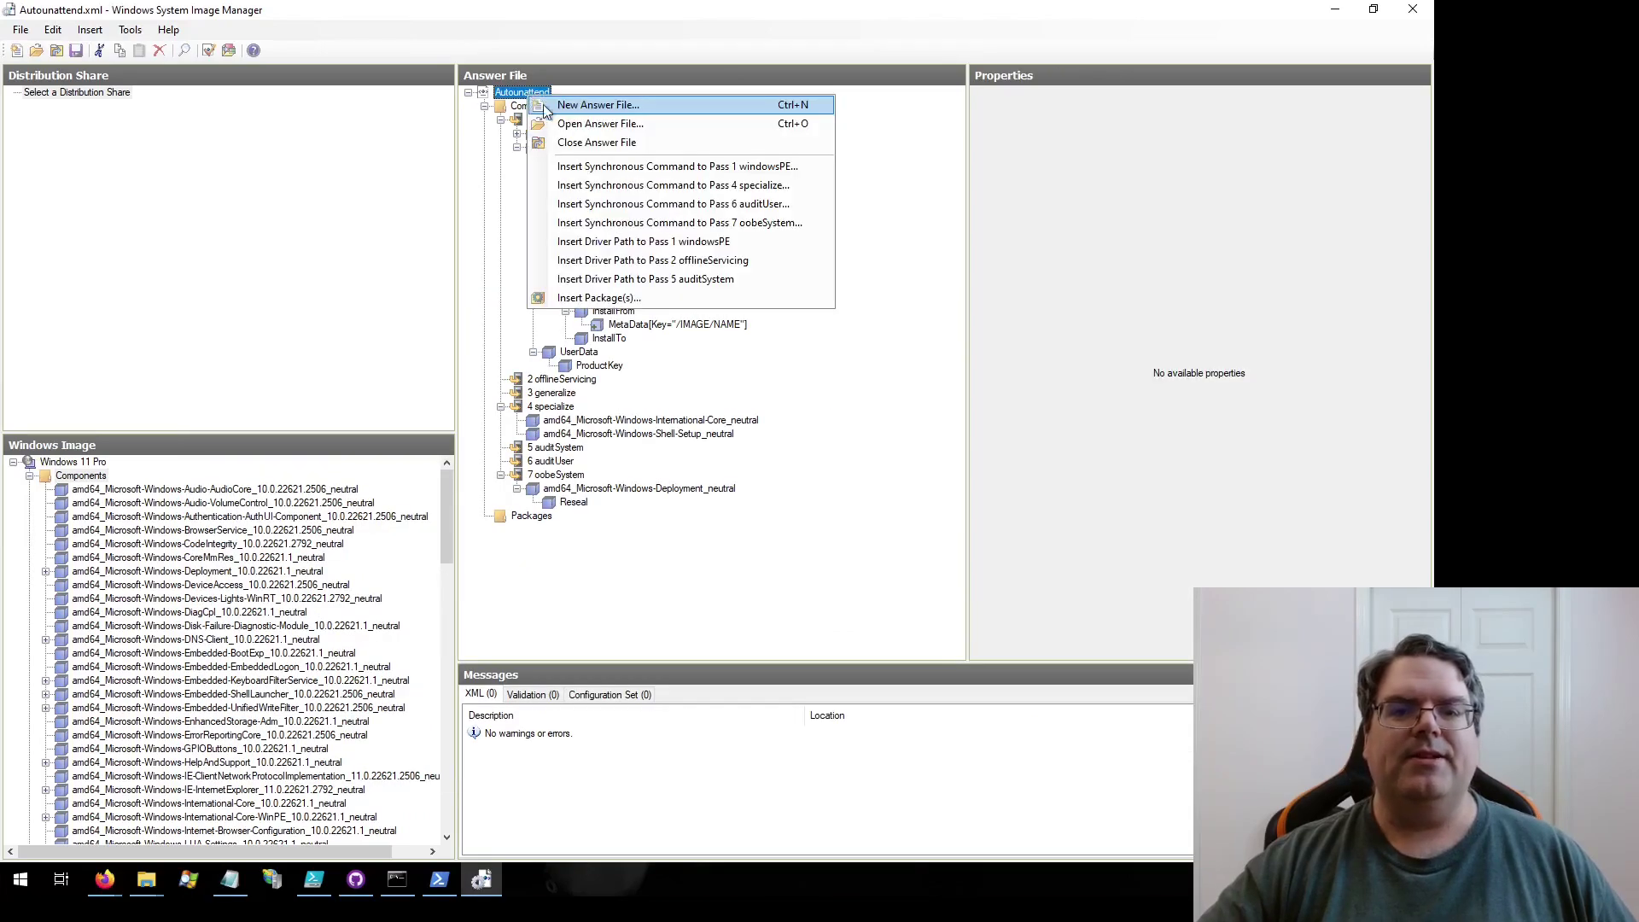
left_click(589, 143)
right_click(529, 96)
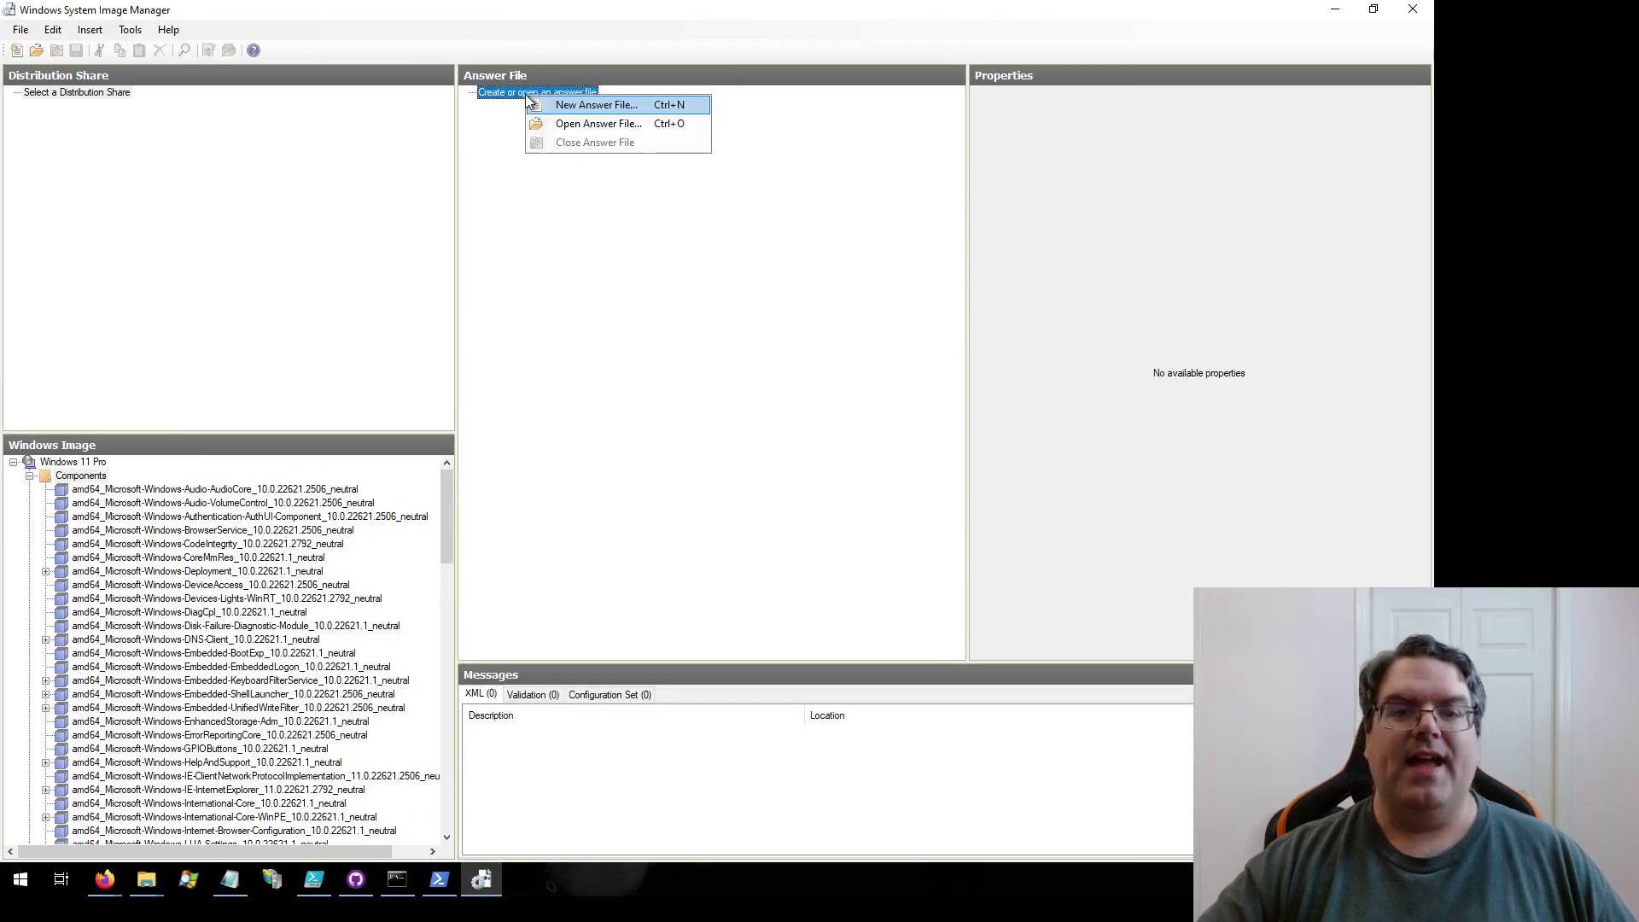
left_click(570, 126)
left_click(210, 164)
left_click(572, 441)
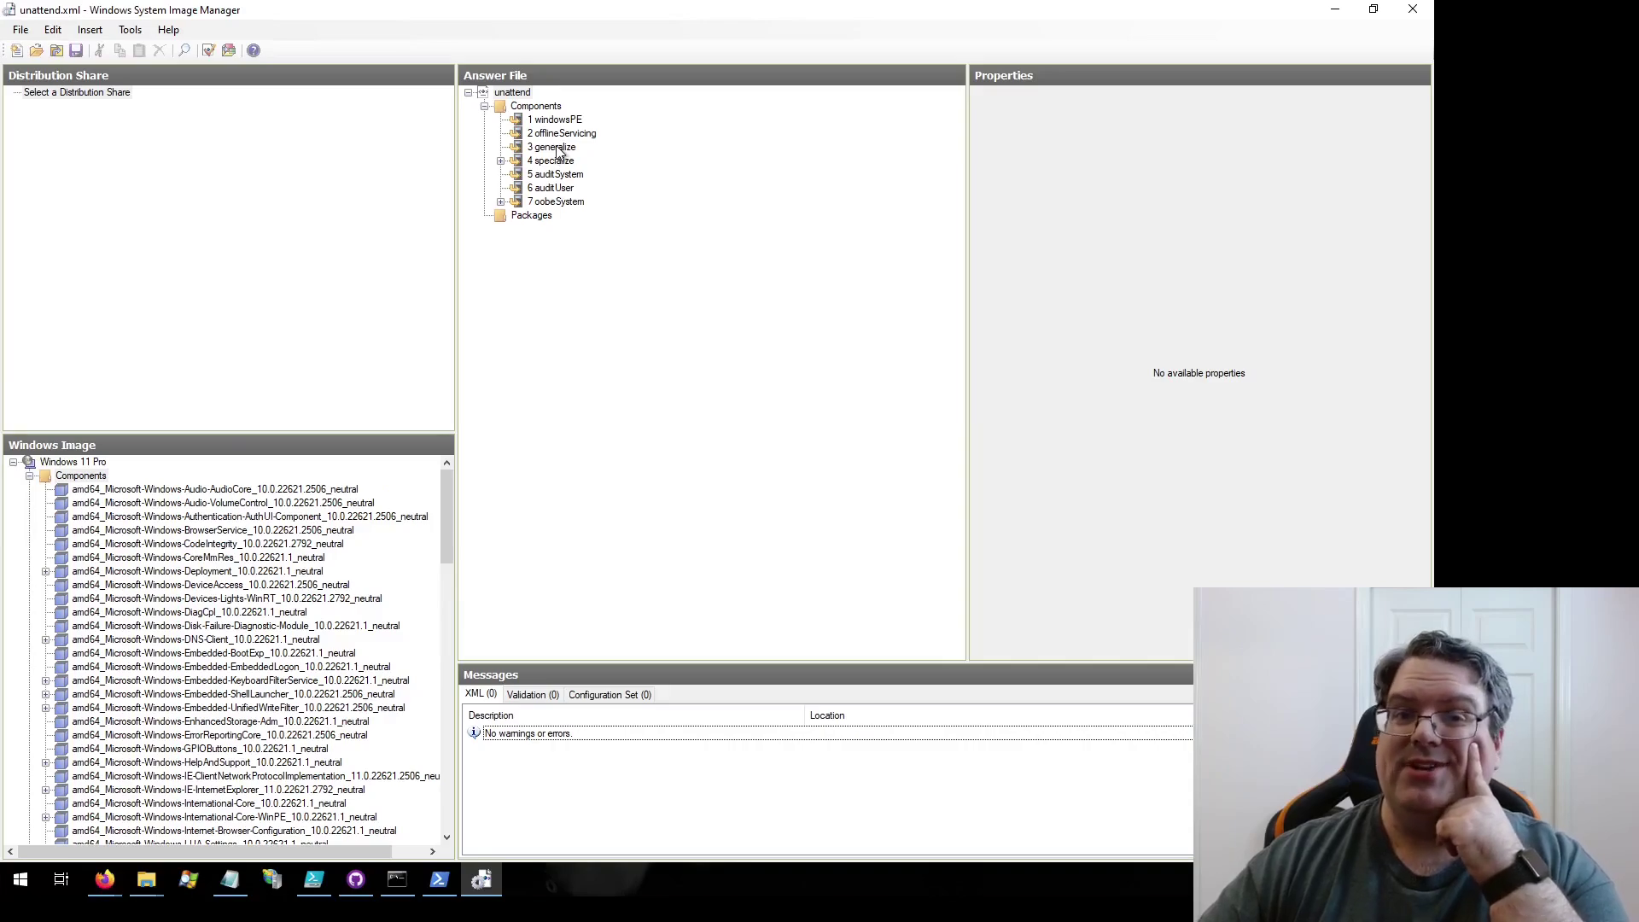
Step: Expand the 4 specialize pass and examine the RunSynchronousCommand settings under its Deployment component
left_click(501, 162)
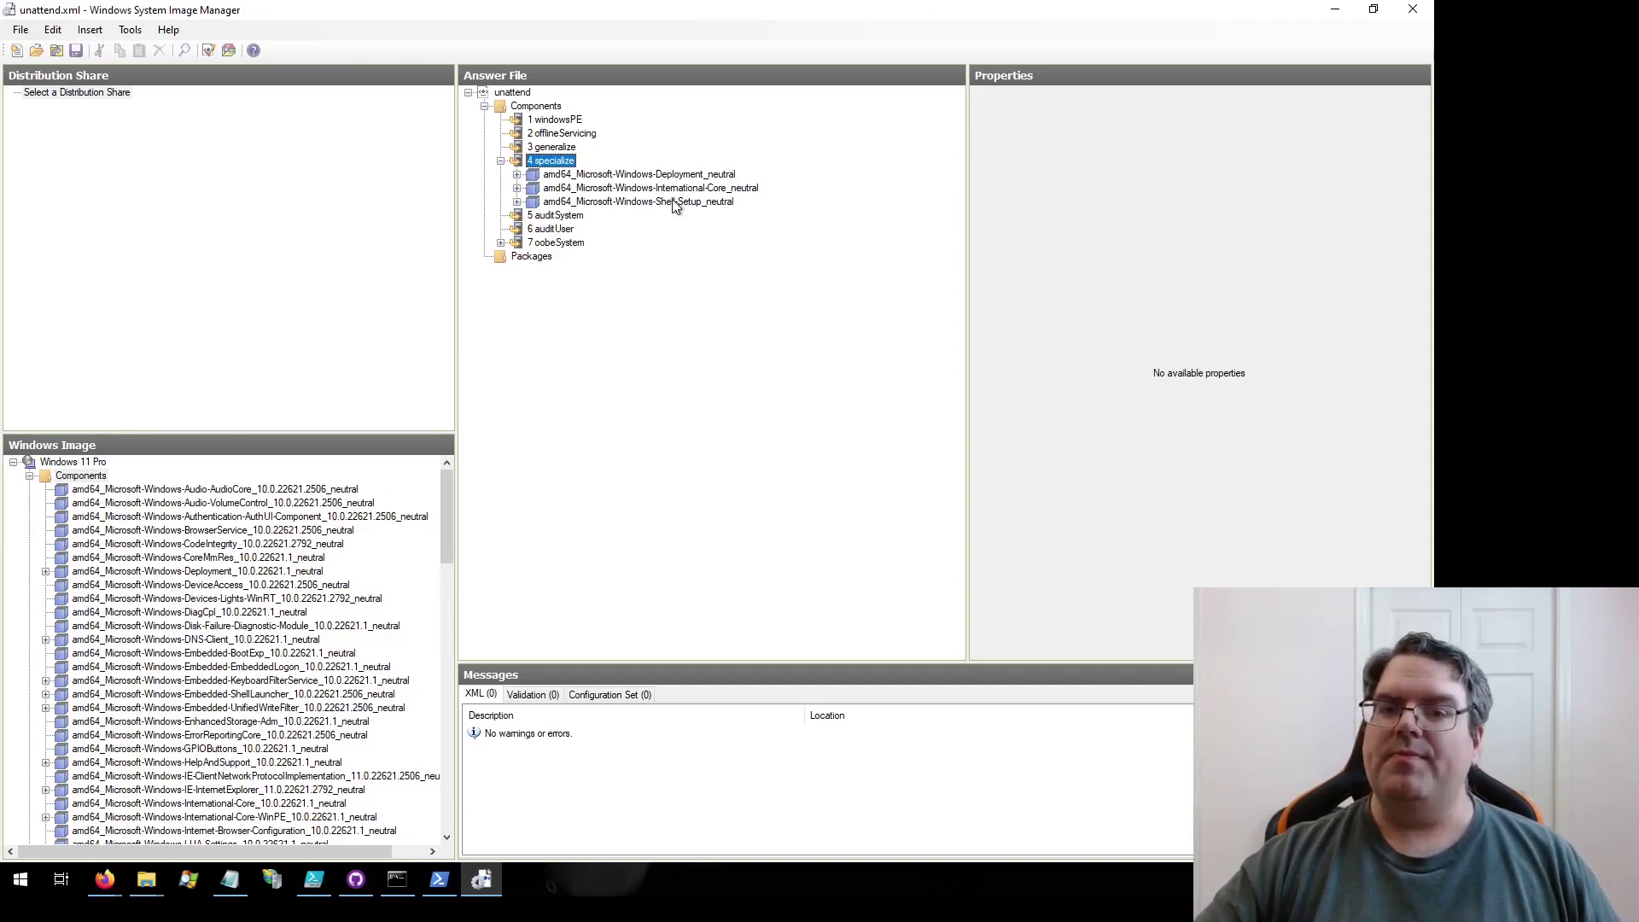
double_click(526, 175)
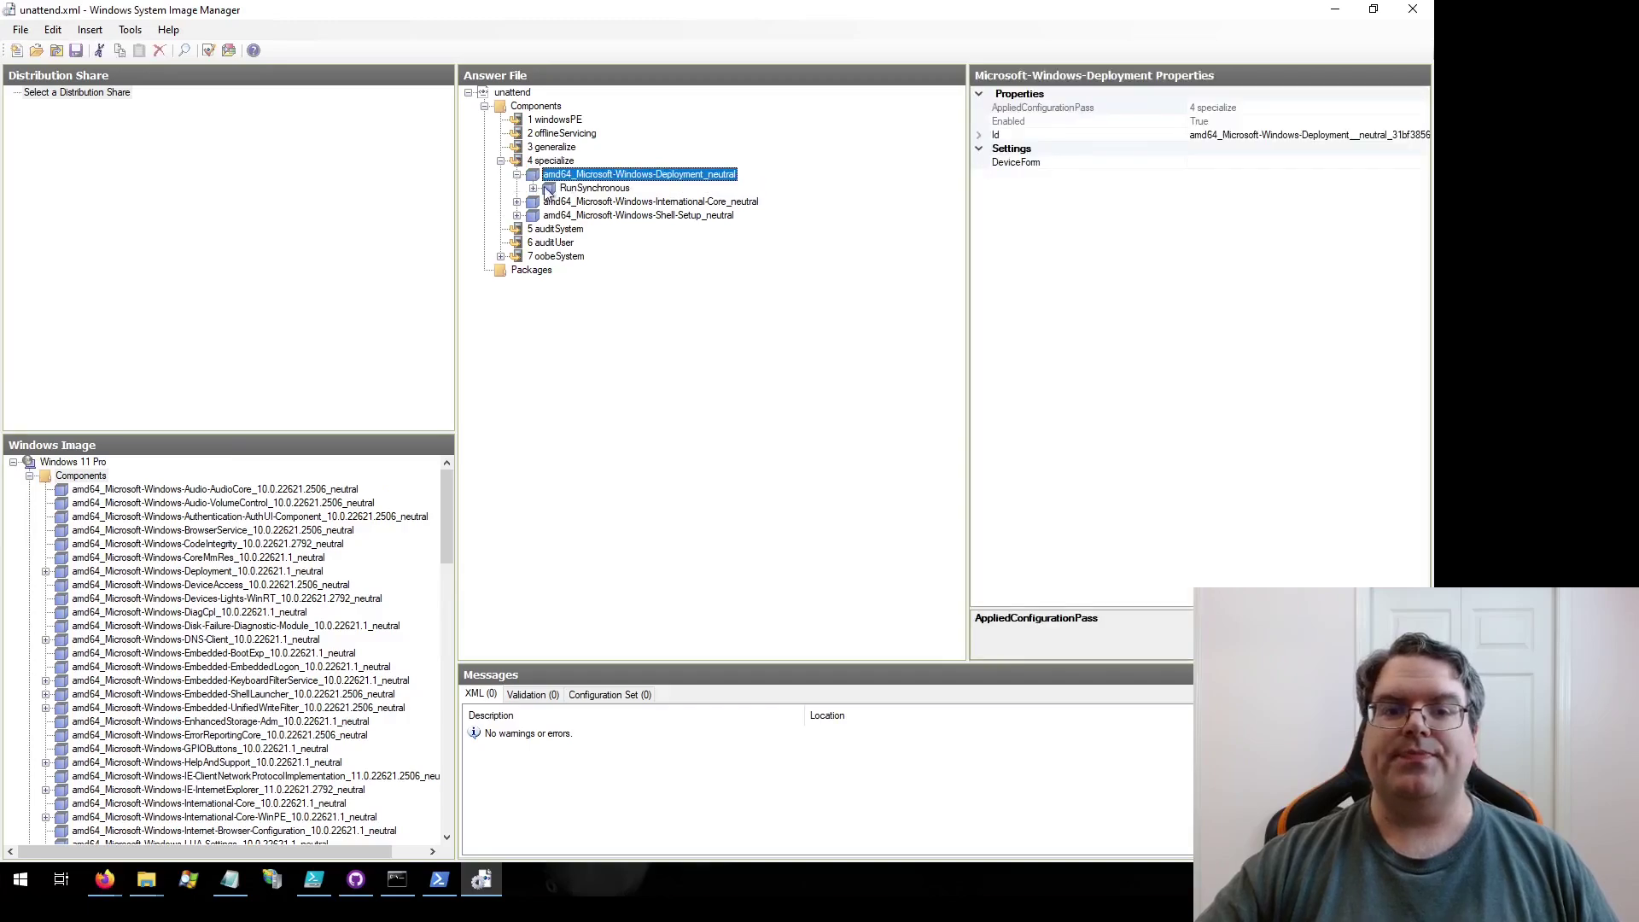
left_click(580, 189)
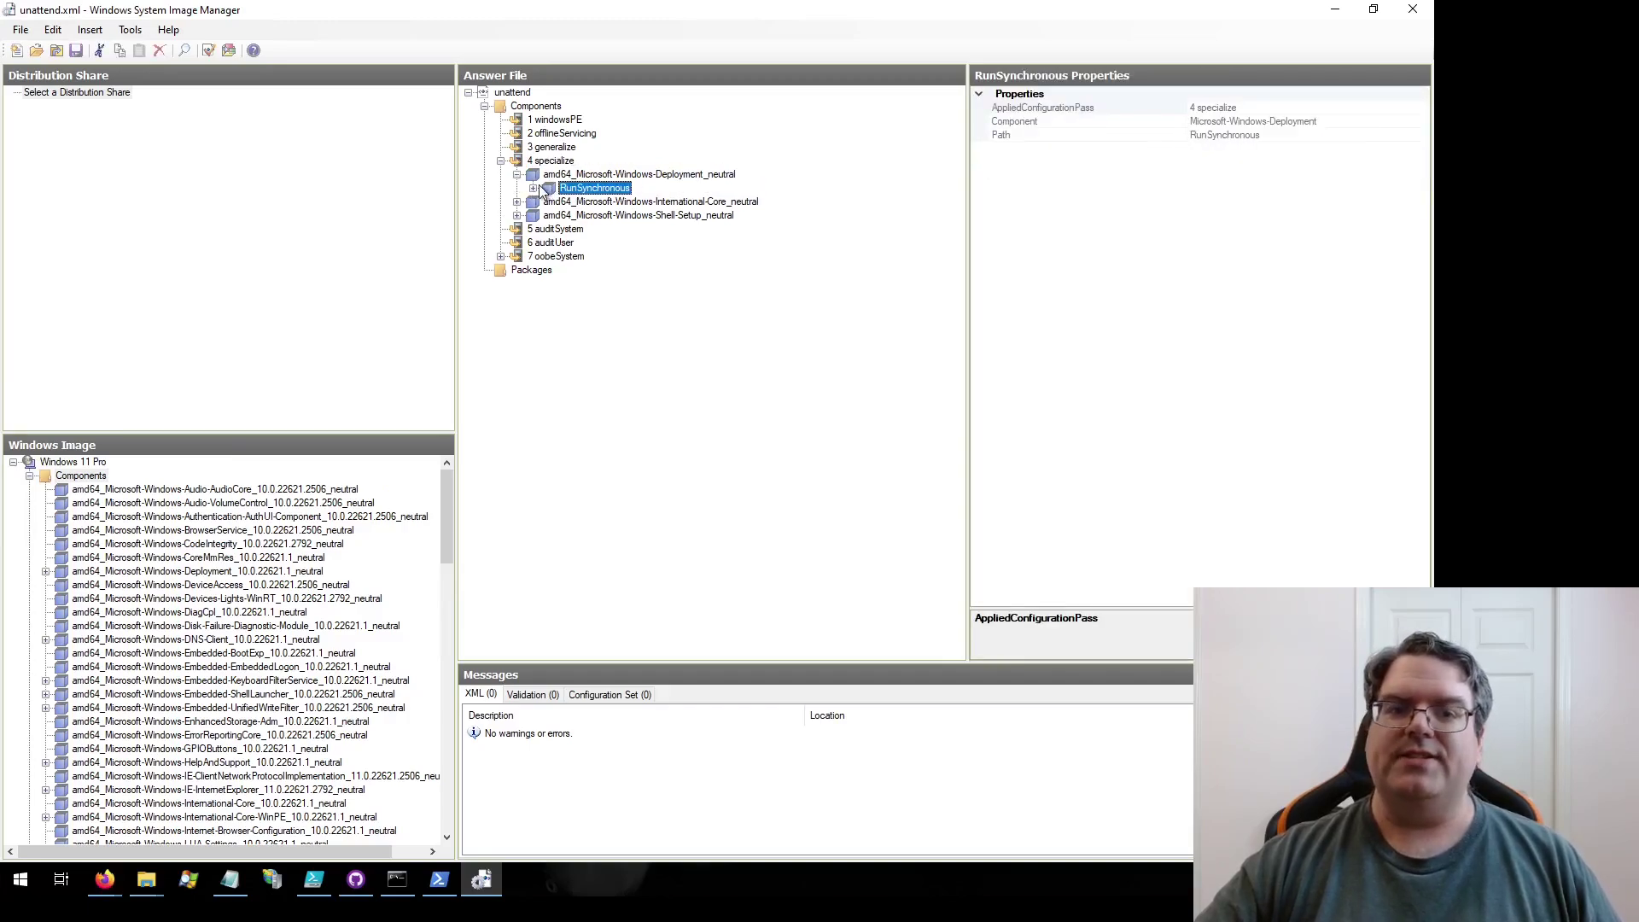
left_click(534, 189)
left_click(597, 203)
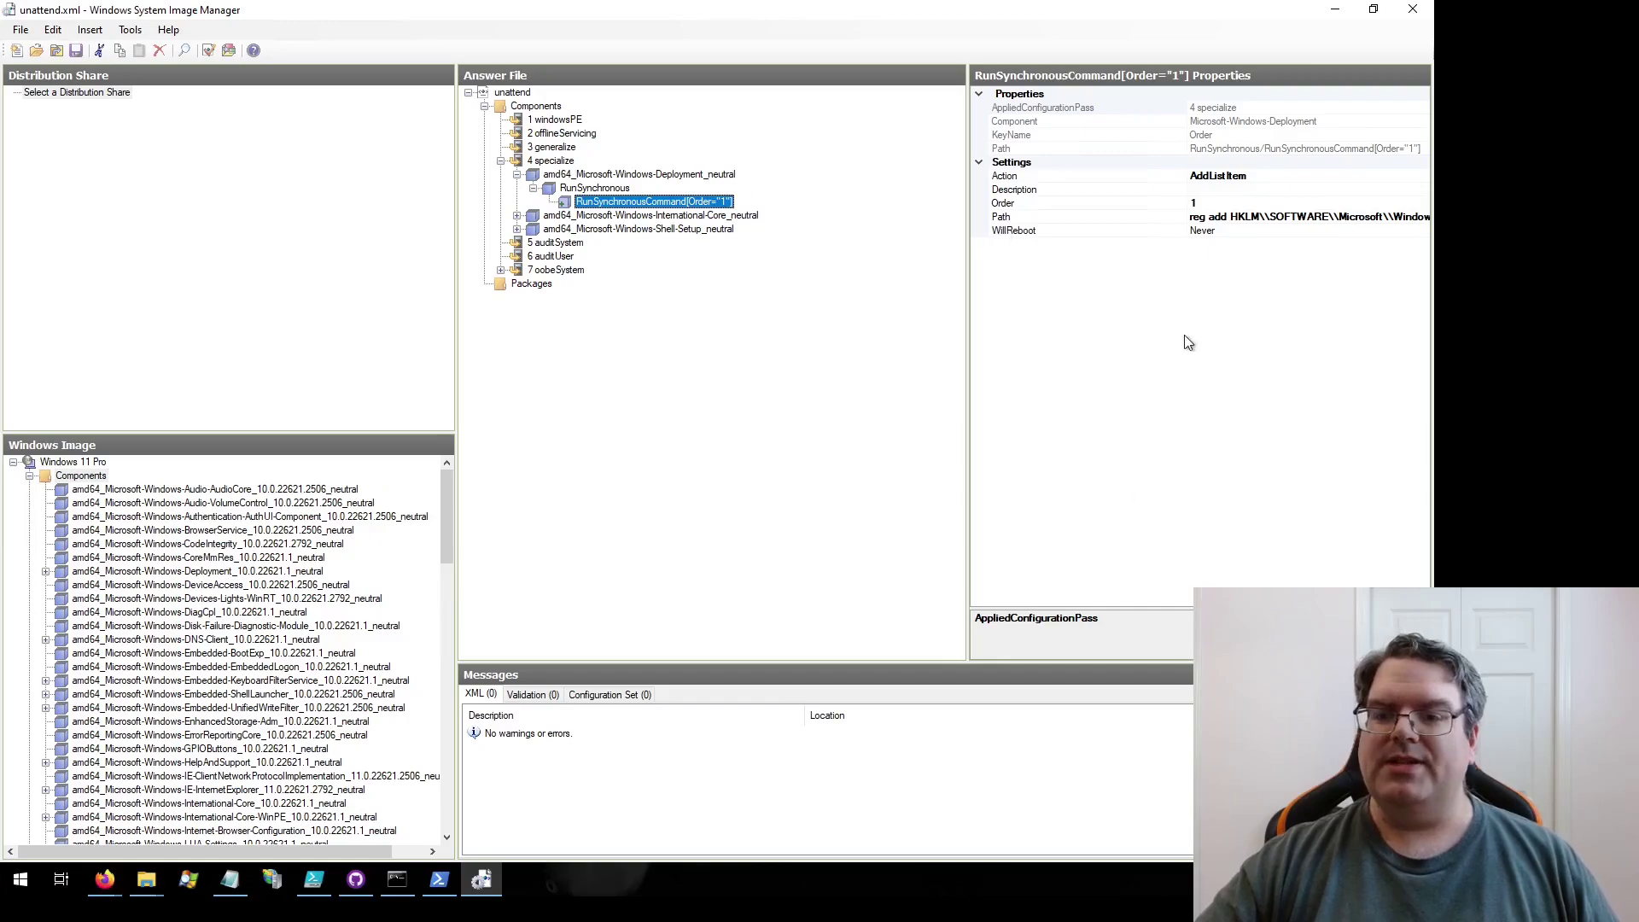
Step: Open unattend.xml in Notepad and examine the complete BypassNRO registry command in the RunSynchronousCommand path
right_click(230, 880)
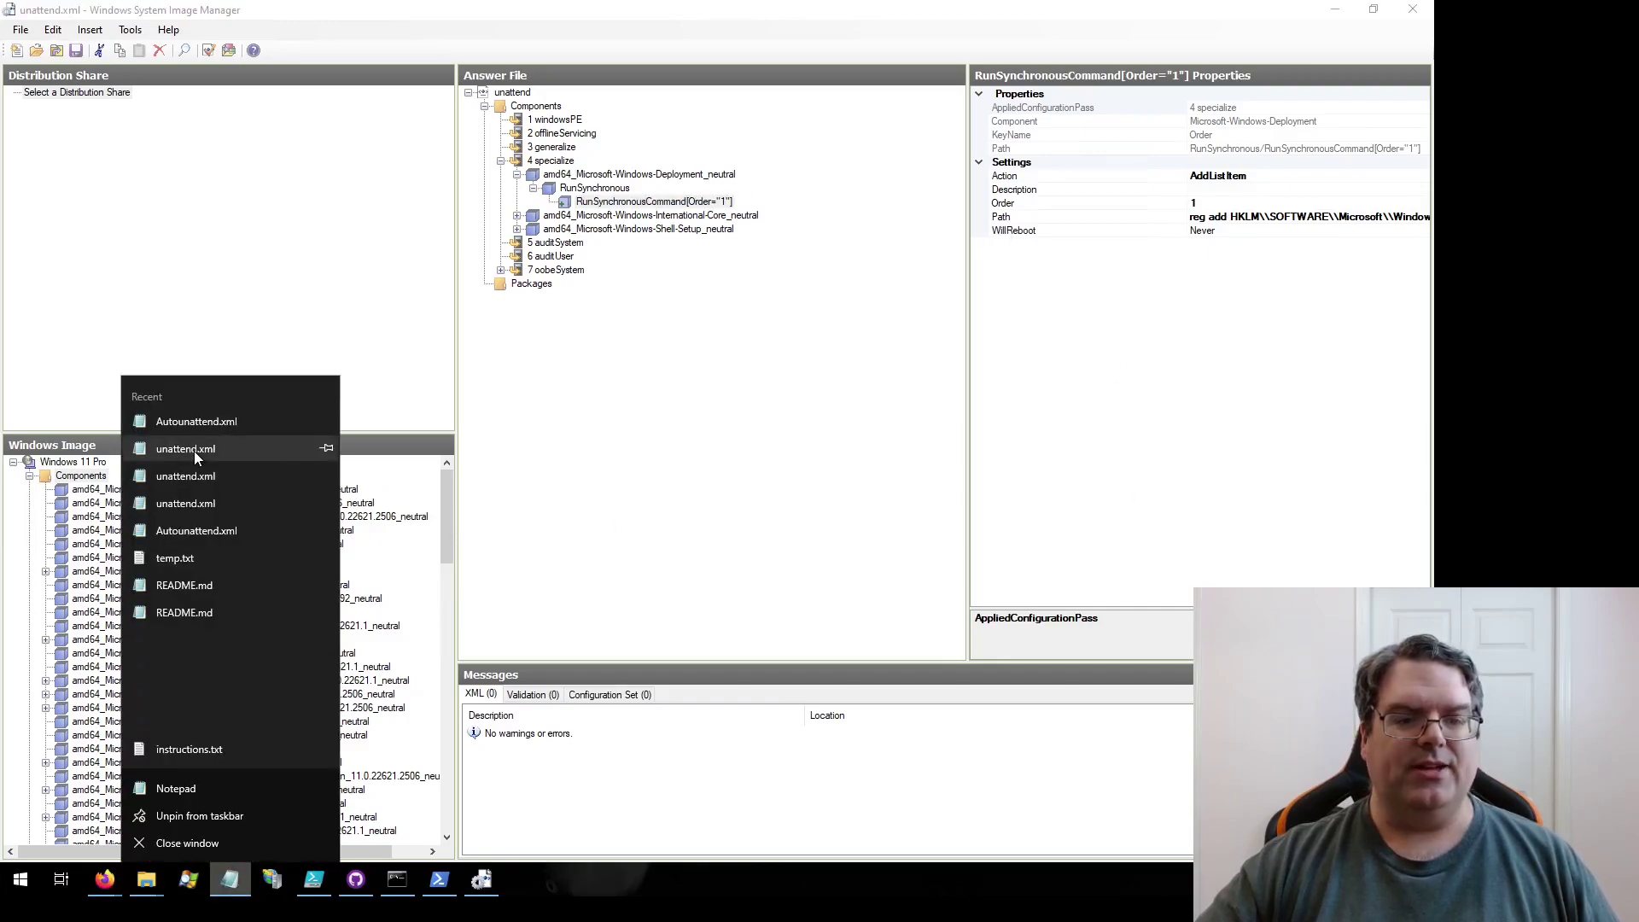
left_click(193, 451)
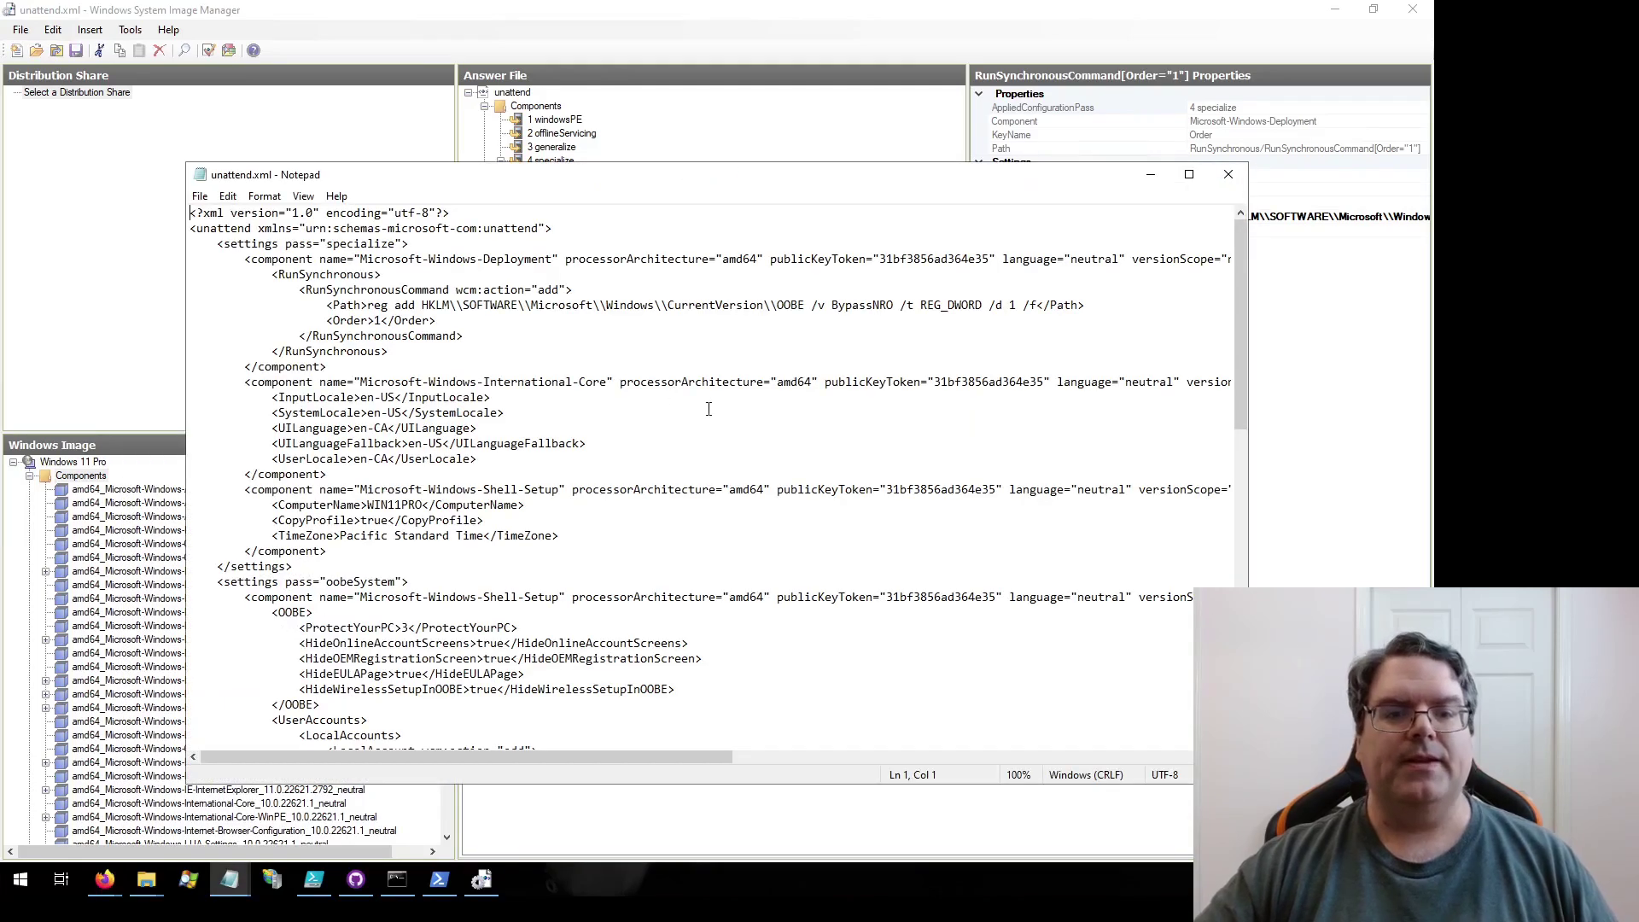
left_click_drag(422, 304, 1039, 310)
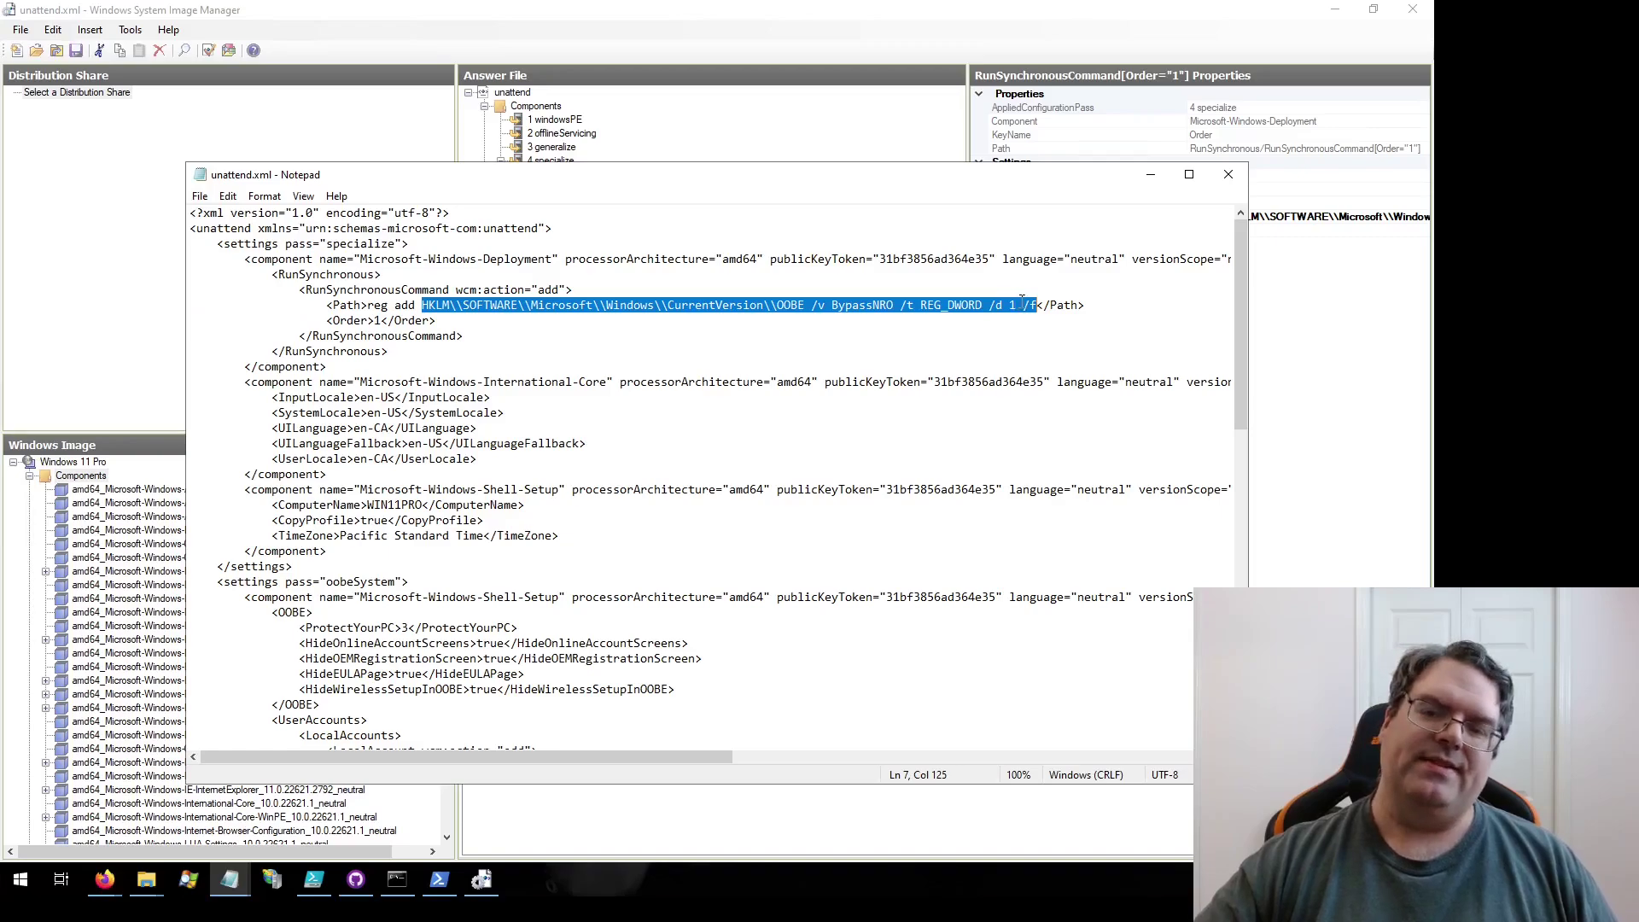
left_click(1099, 306)
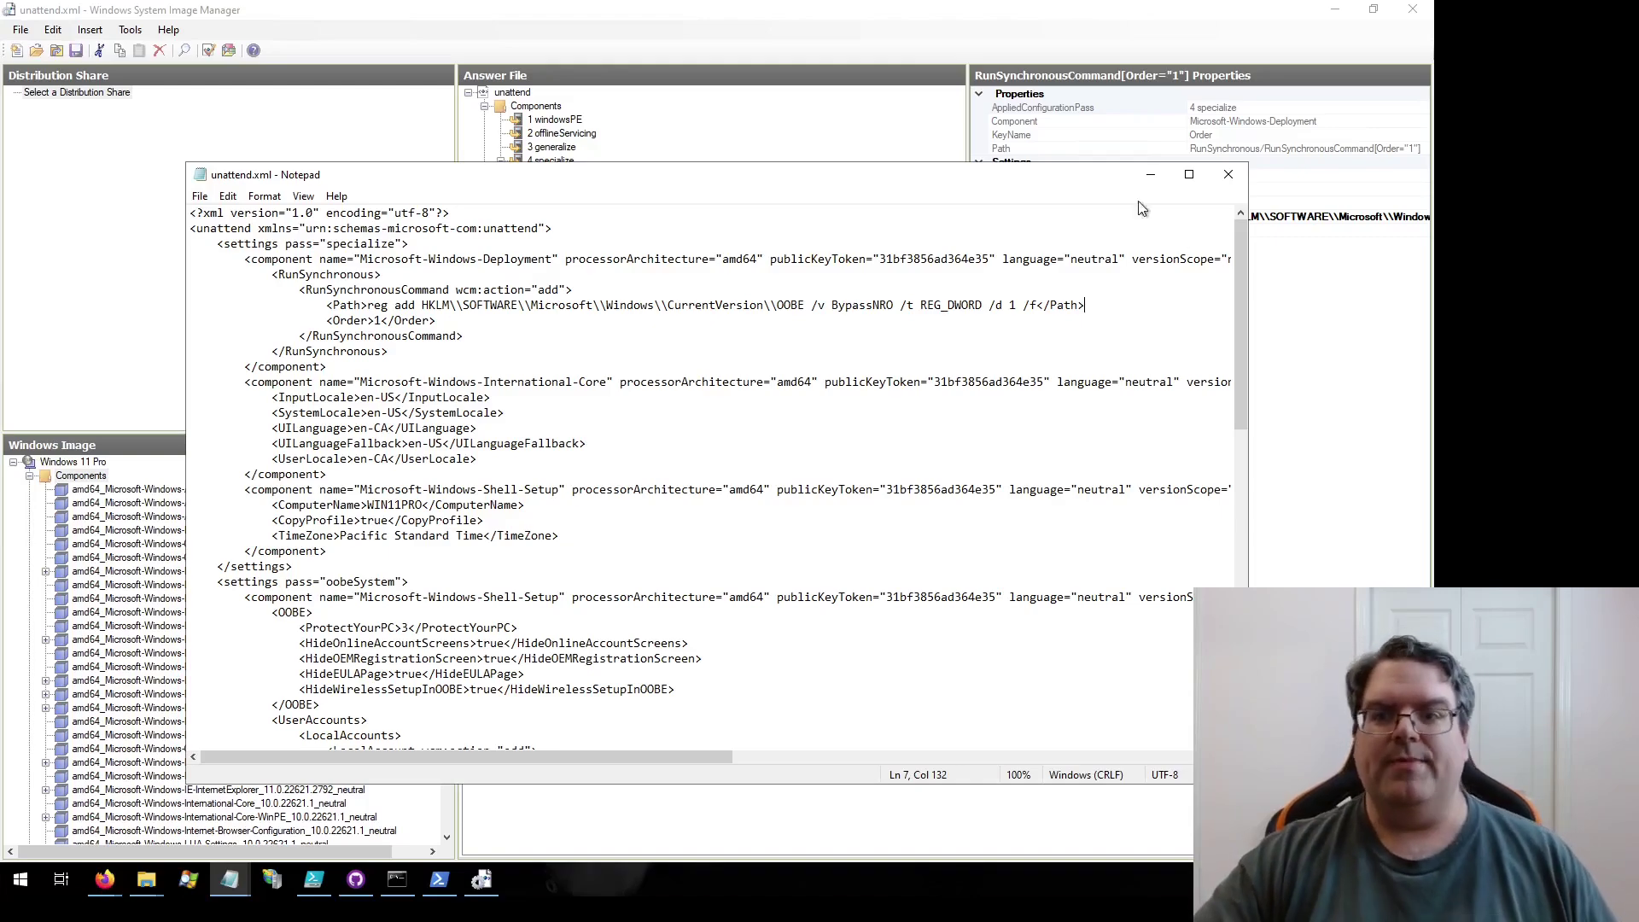
Step: Return to Windows System Image Manager and examine the specialize pass's International-Core and Shell-Setup settings
left_click(1051, 32)
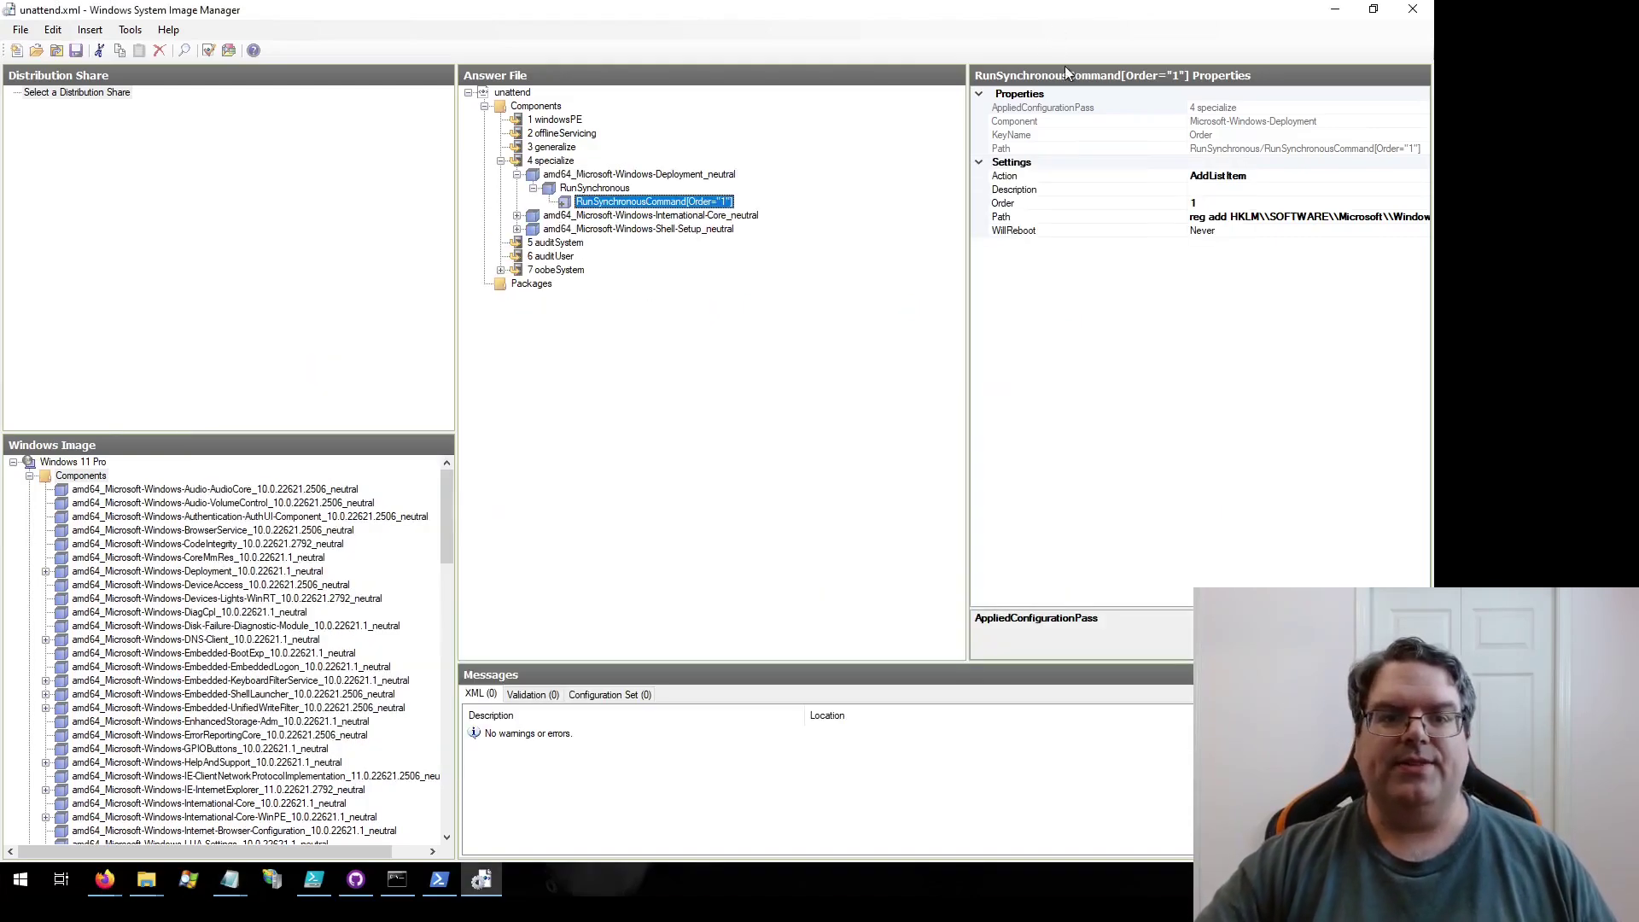
left_click(519, 216)
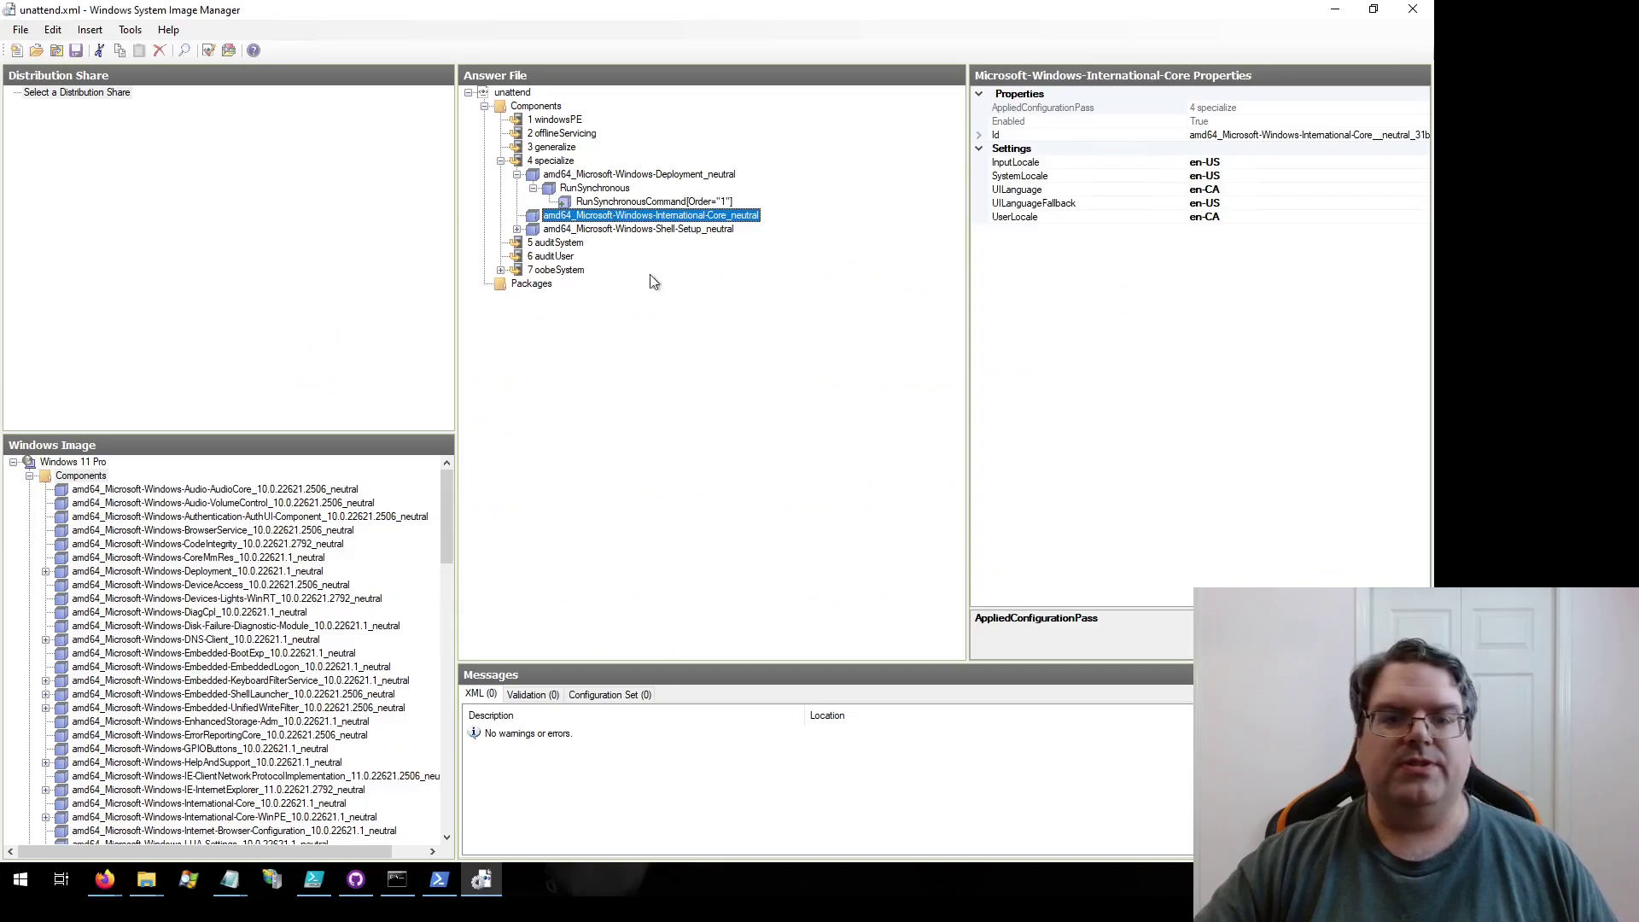
left_click(526, 230)
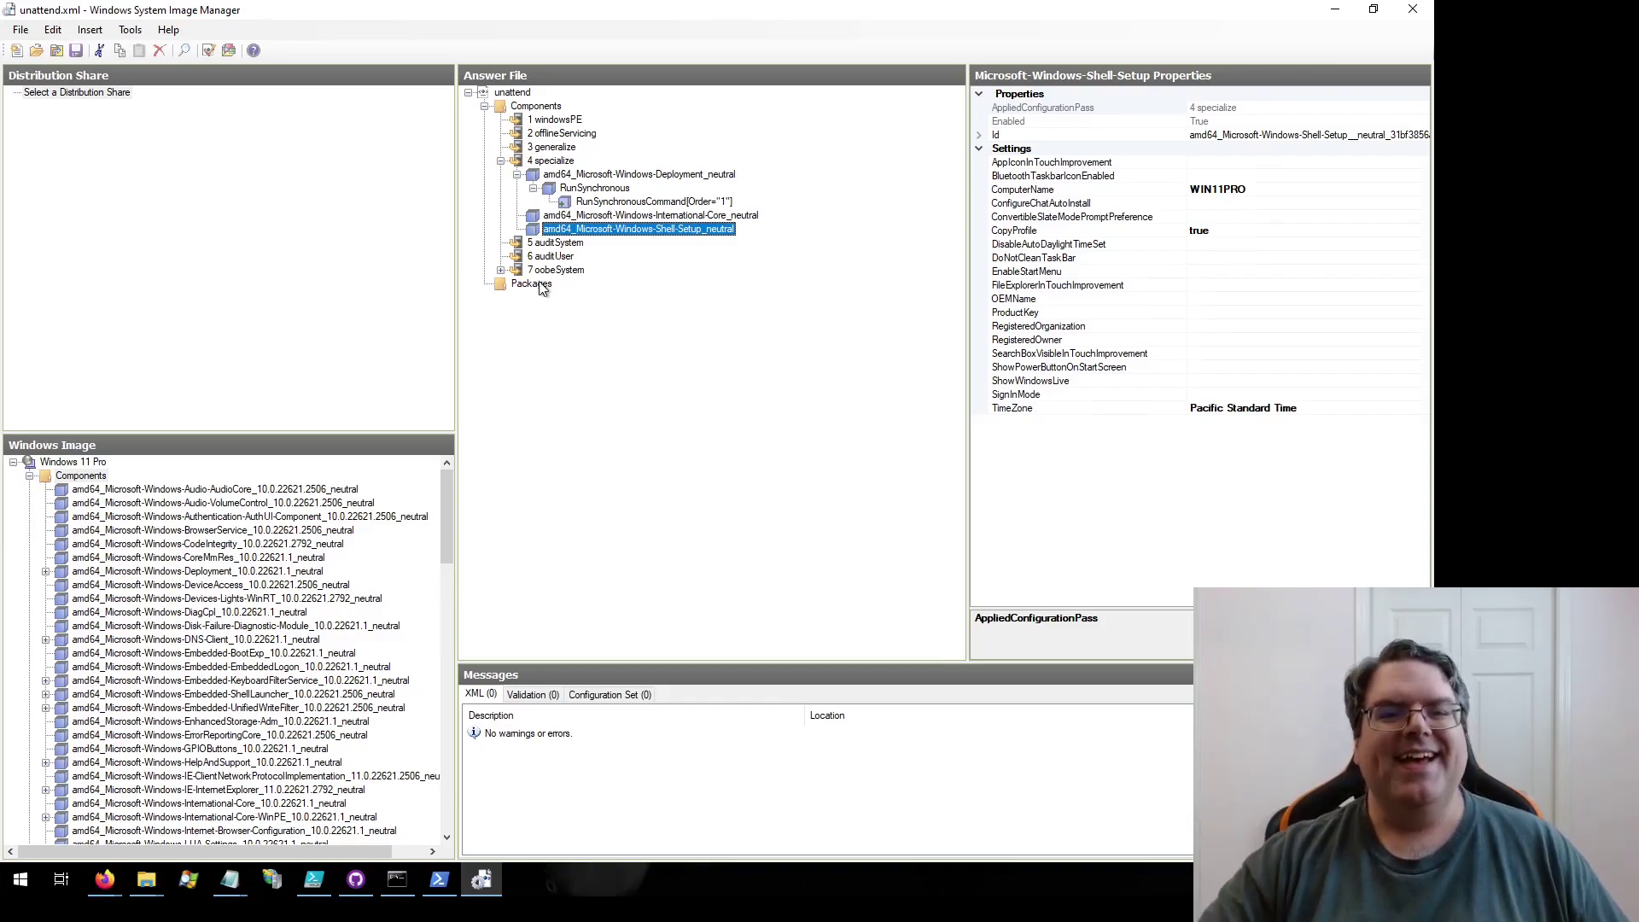
Step: Expand the 7 oobeSystem pass of unattend.xml and examine the Reseal mode under its Deployment component
left_click(502, 271)
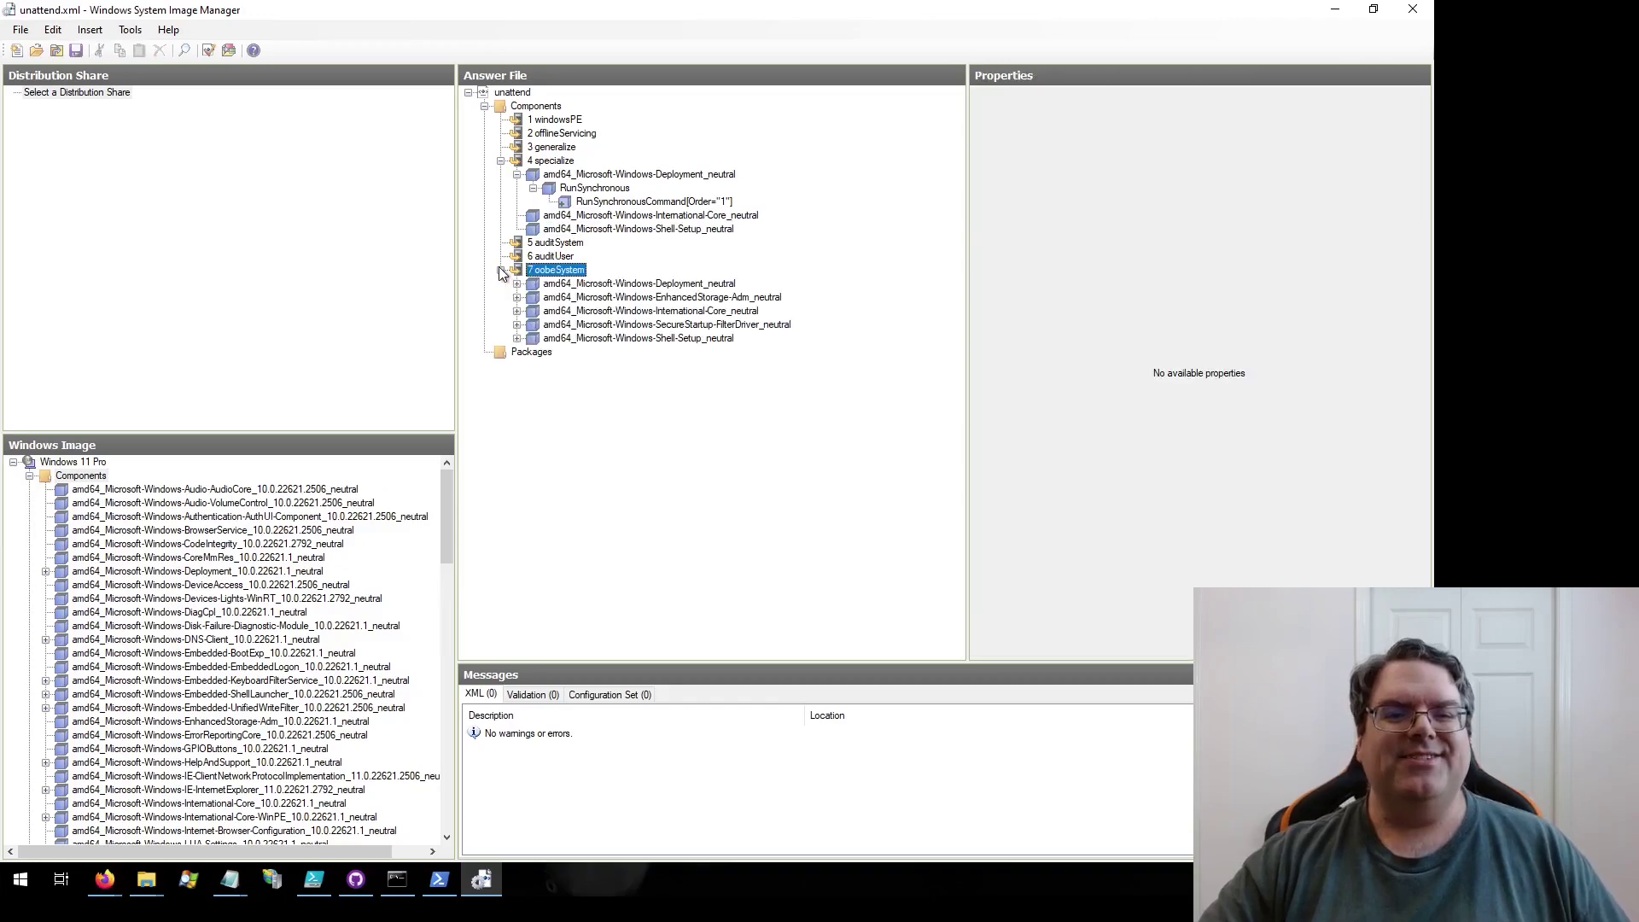
left_click(696, 288)
left_click(517, 284)
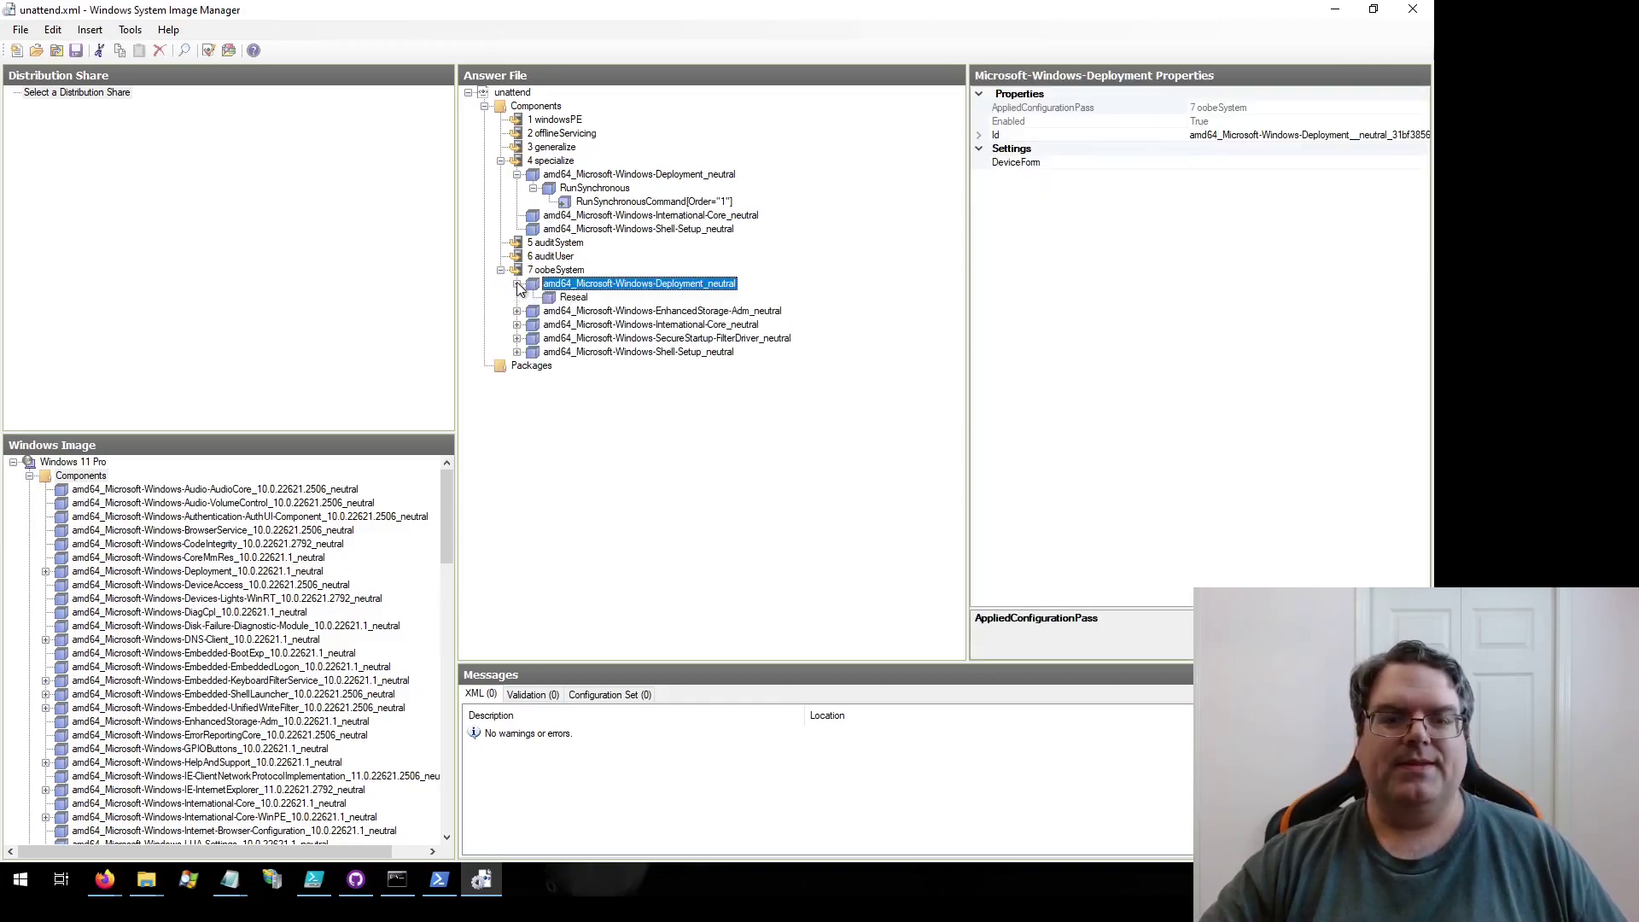
left_click(575, 298)
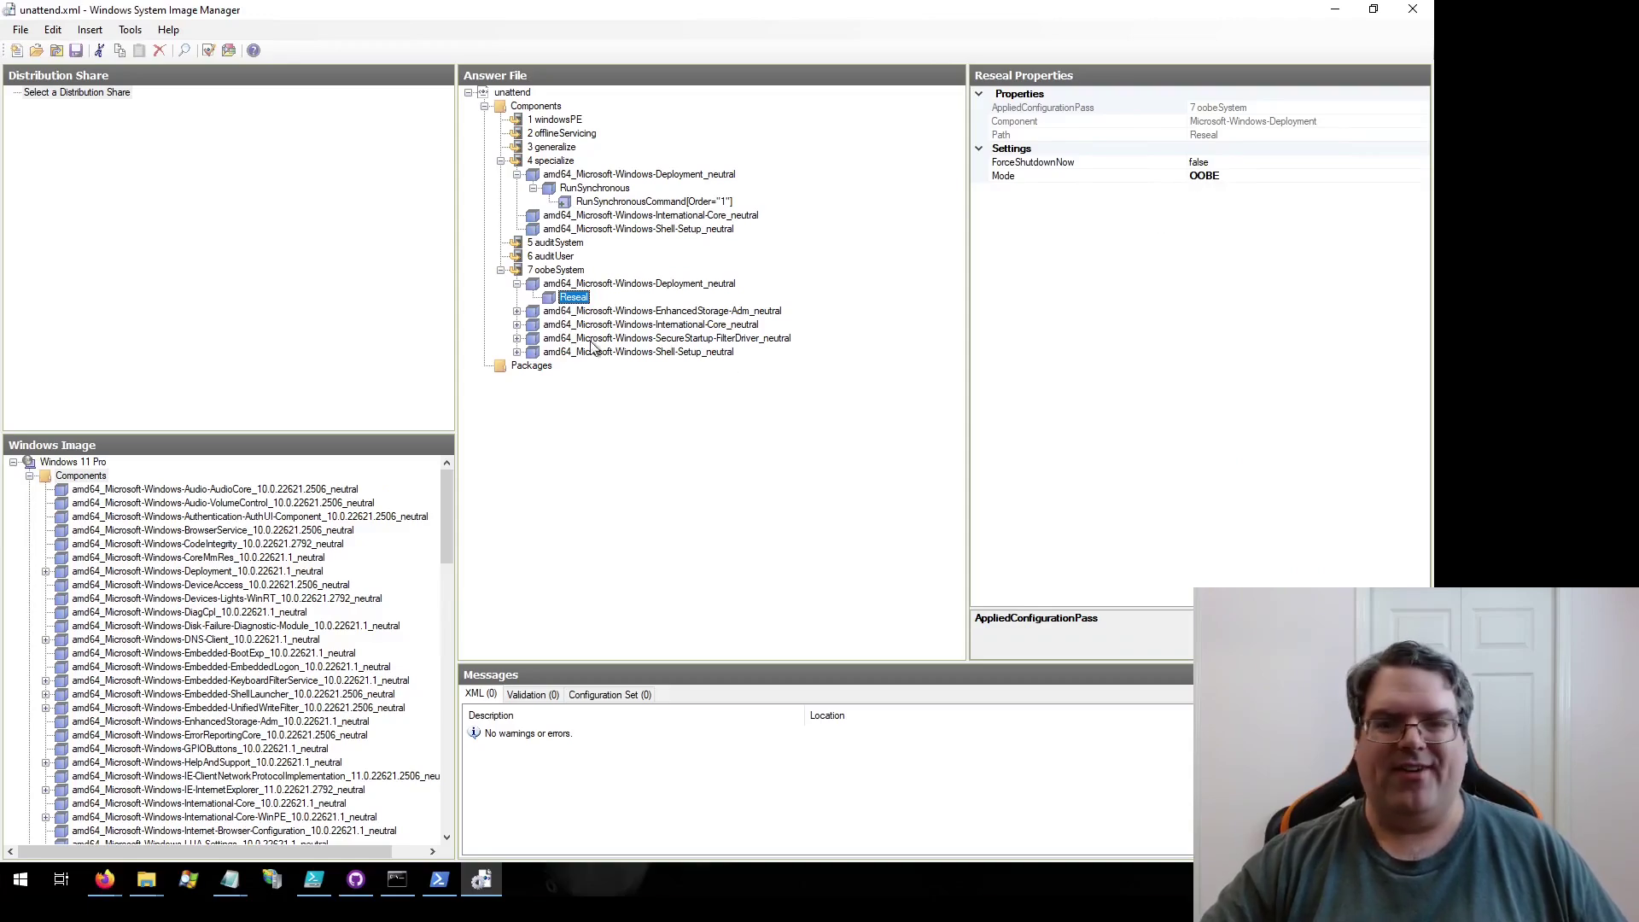
Step: Examine the oobeSystem settings of the EnhancedStorage-Adm and SecureStartup-FilterDriver components
left_click(518, 313)
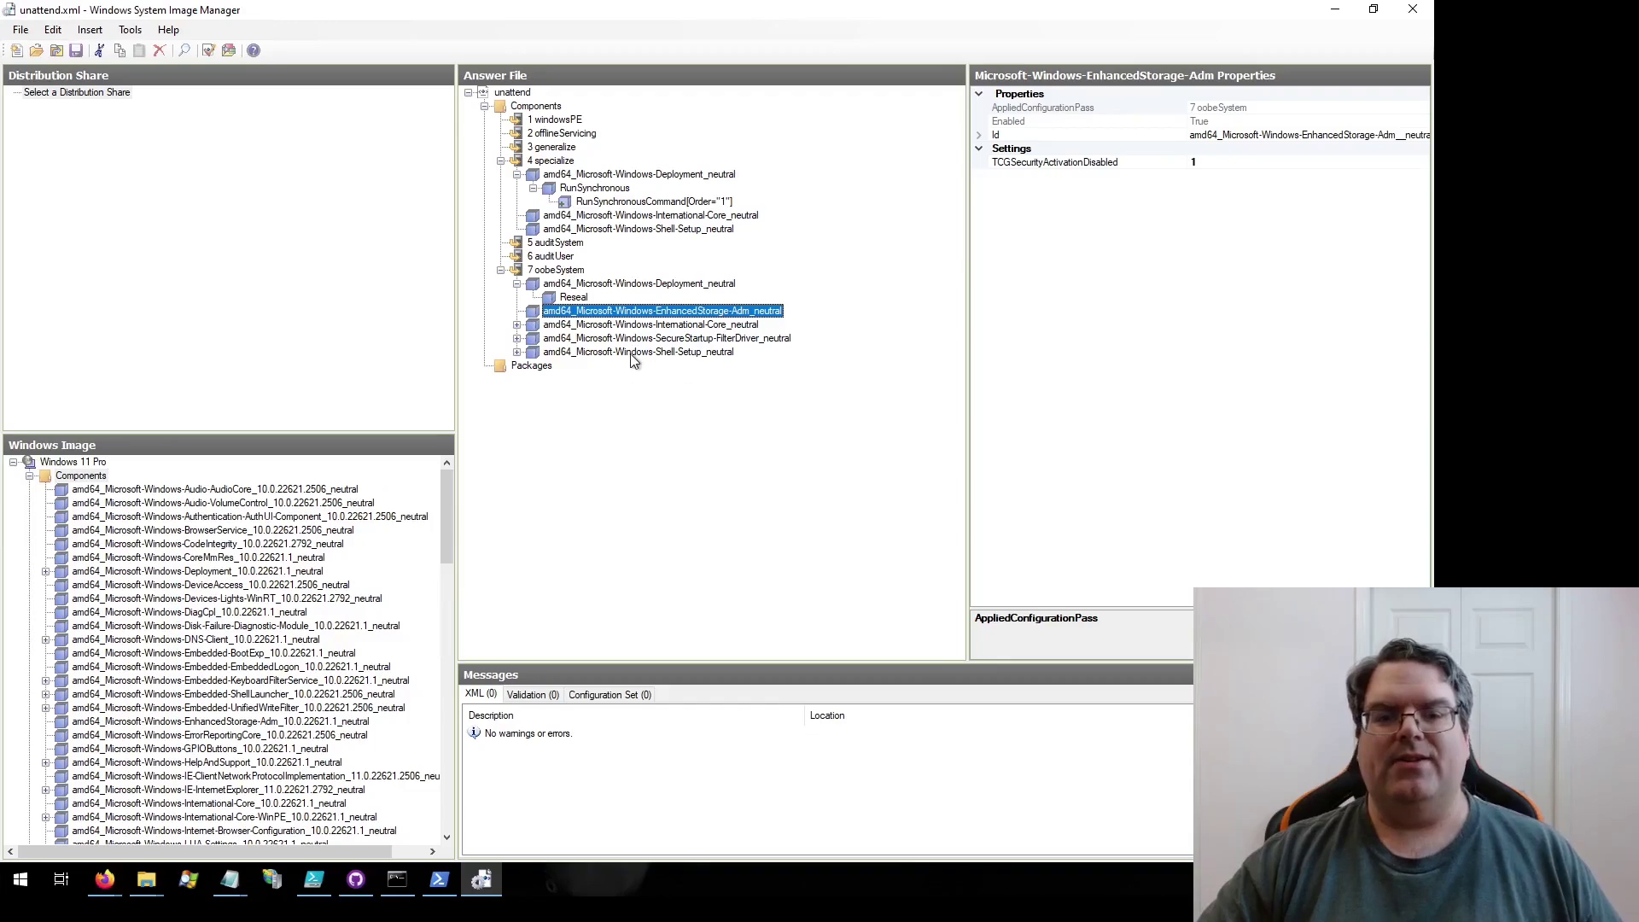
left_click(601, 340)
left_click(517, 339)
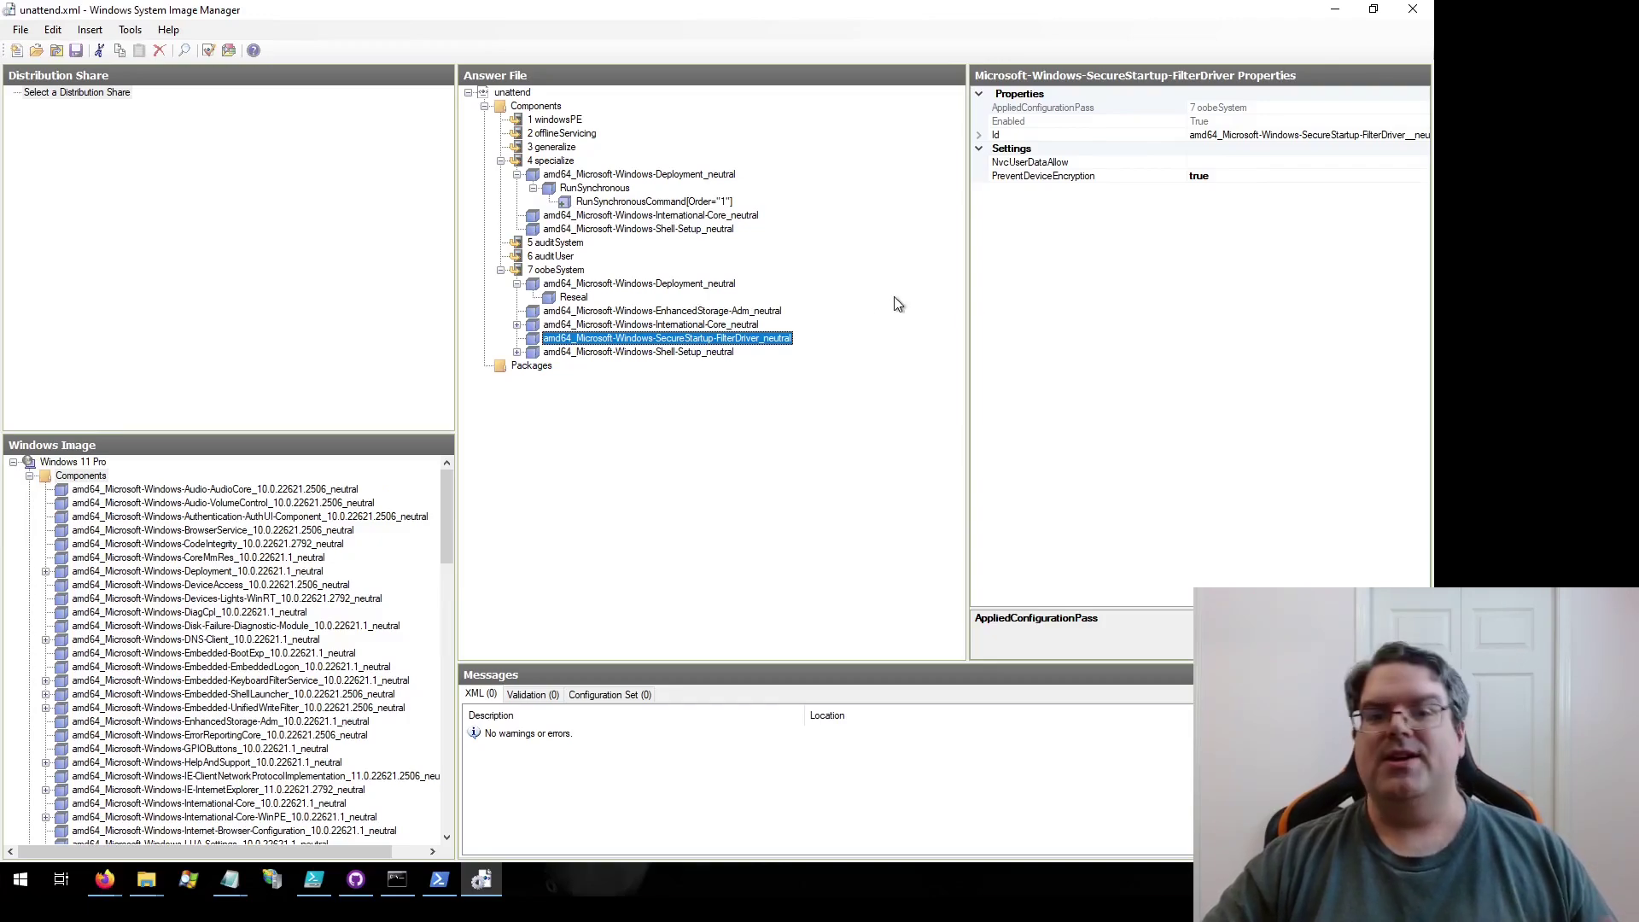
Step: Compare the oobeSystem encryption-related settings of EnhancedStorage-Adm and SecureStartup-FilterDriver, and examine the locale settings of International-Core
left_click(717, 311)
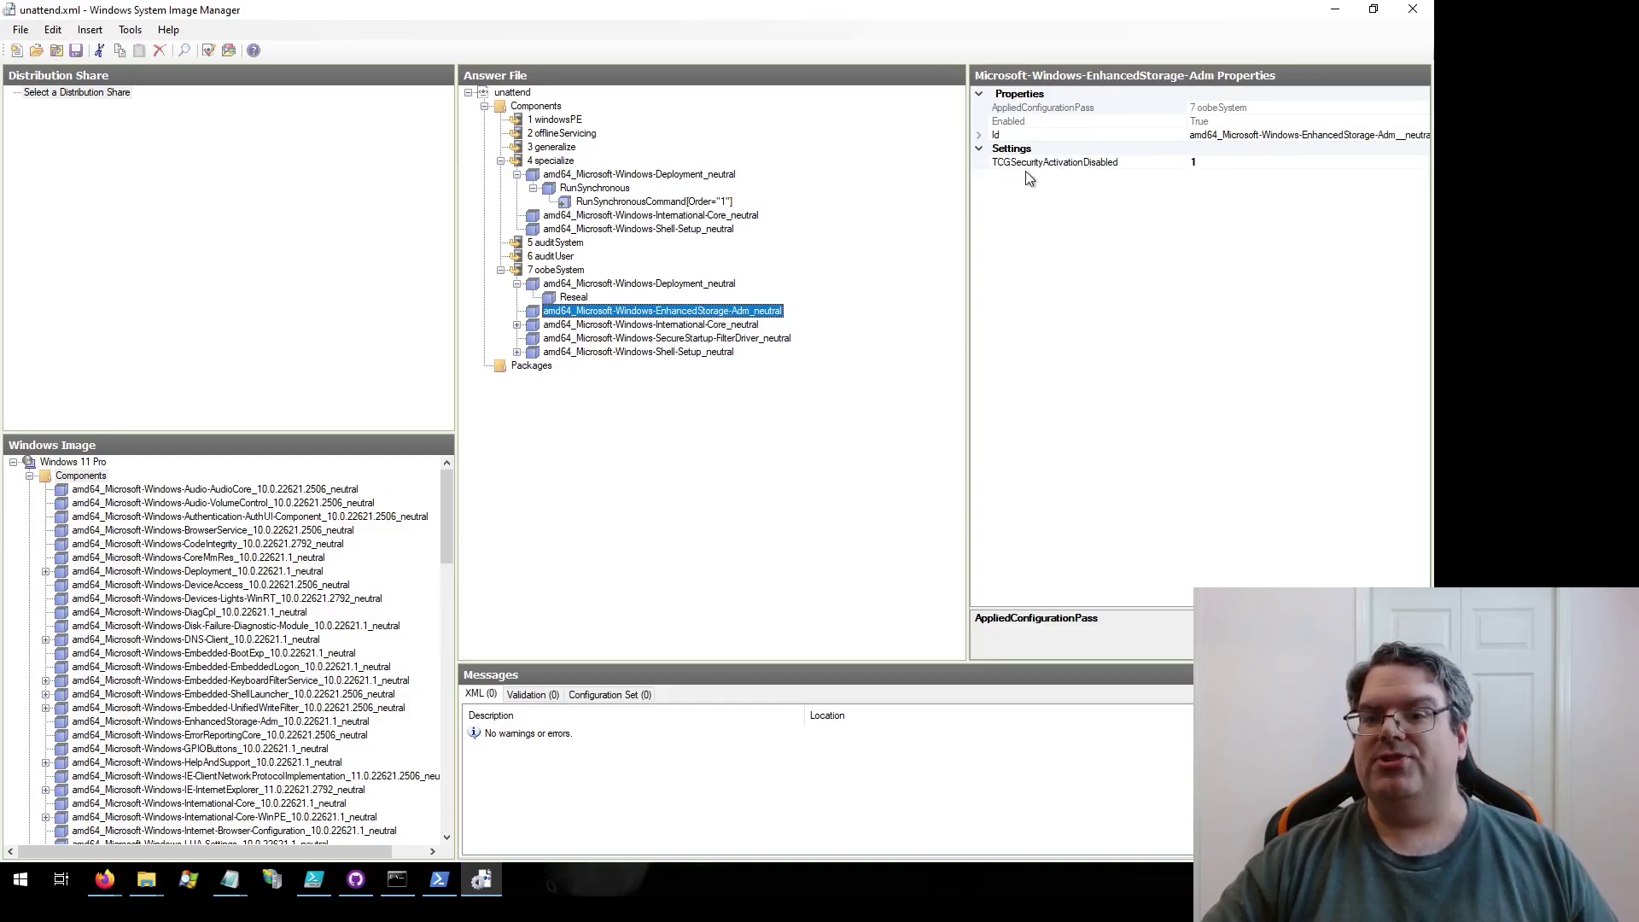
left_click(764, 340)
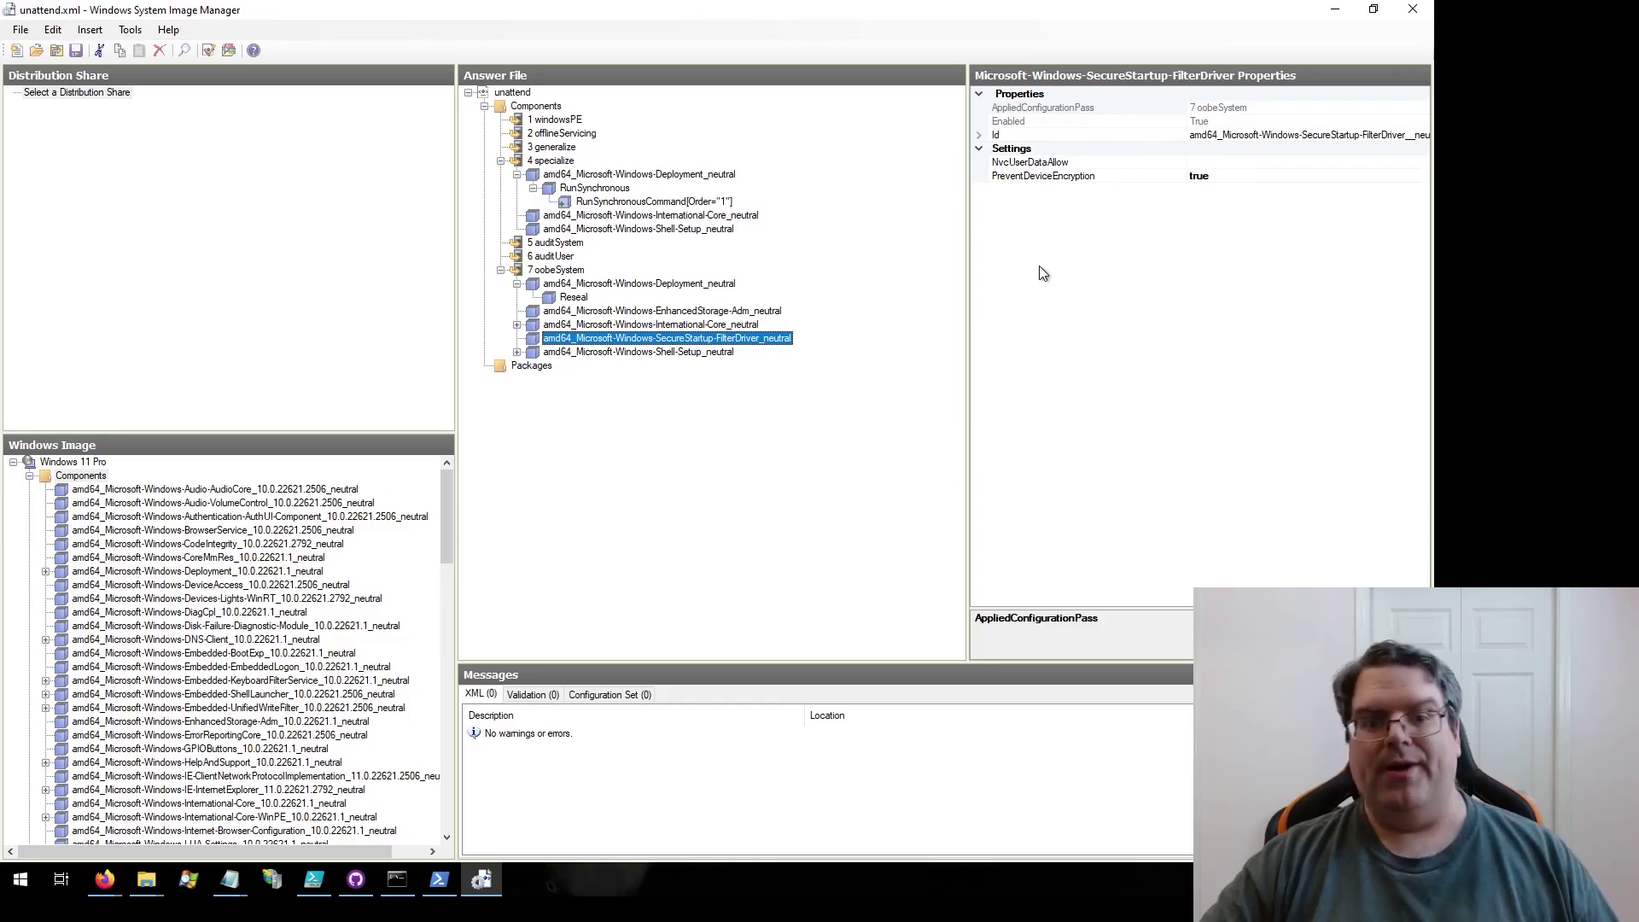
left_click(709, 326)
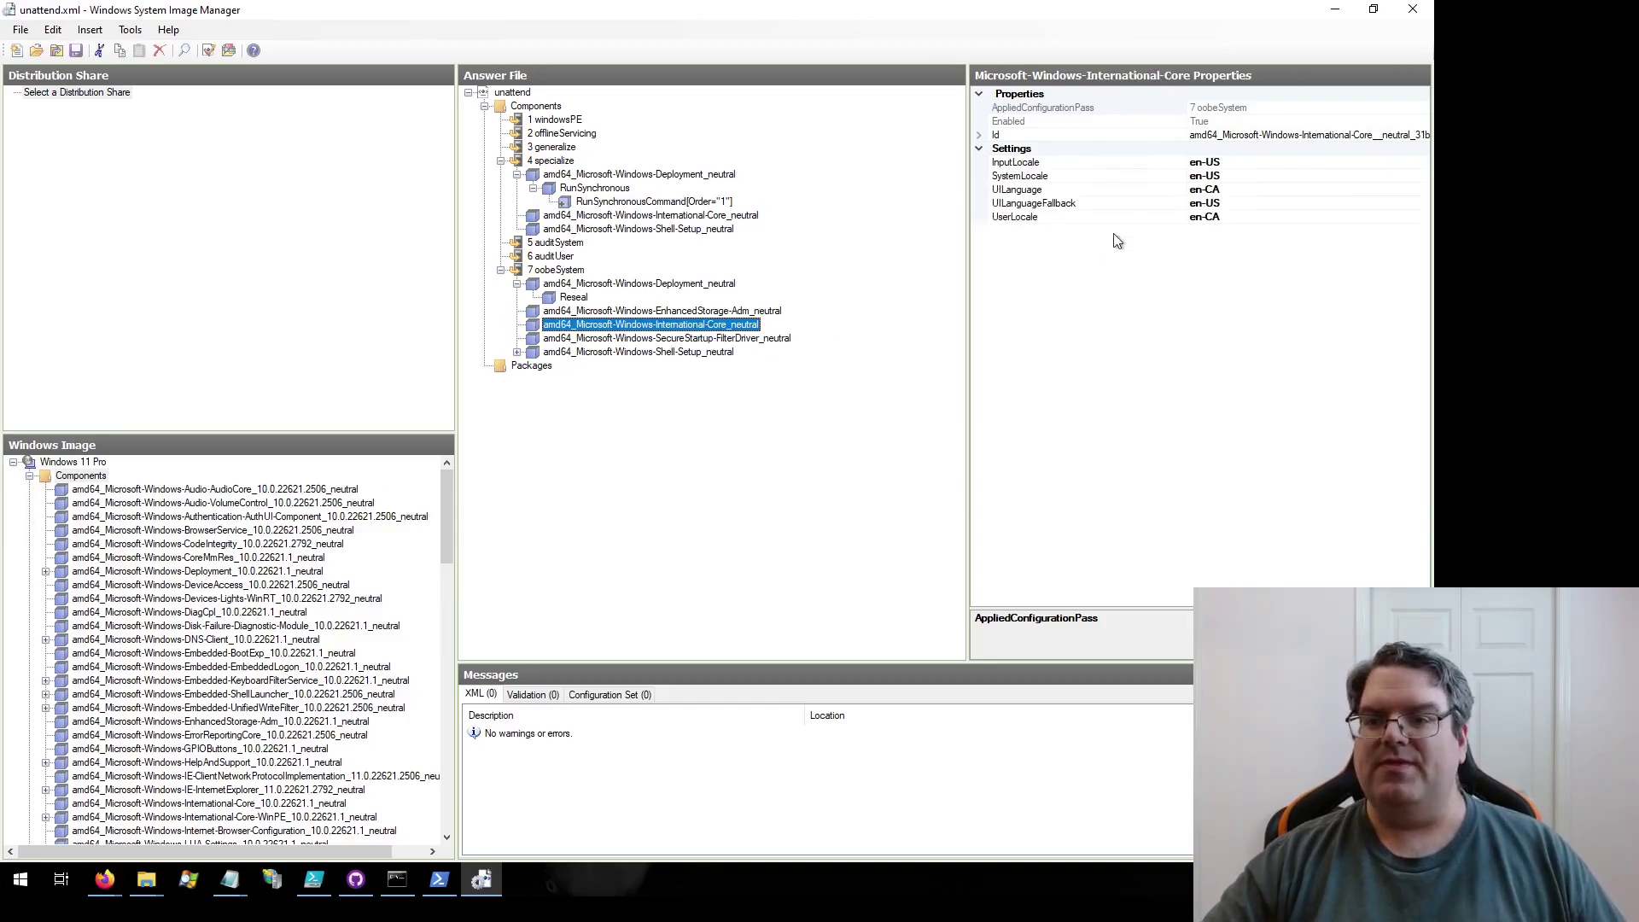
Step: Expand the oobeSystem Shell-Setup component and examine its own settings, the AutoLogon settings and the AutoLogon password entry
left_click(632, 352)
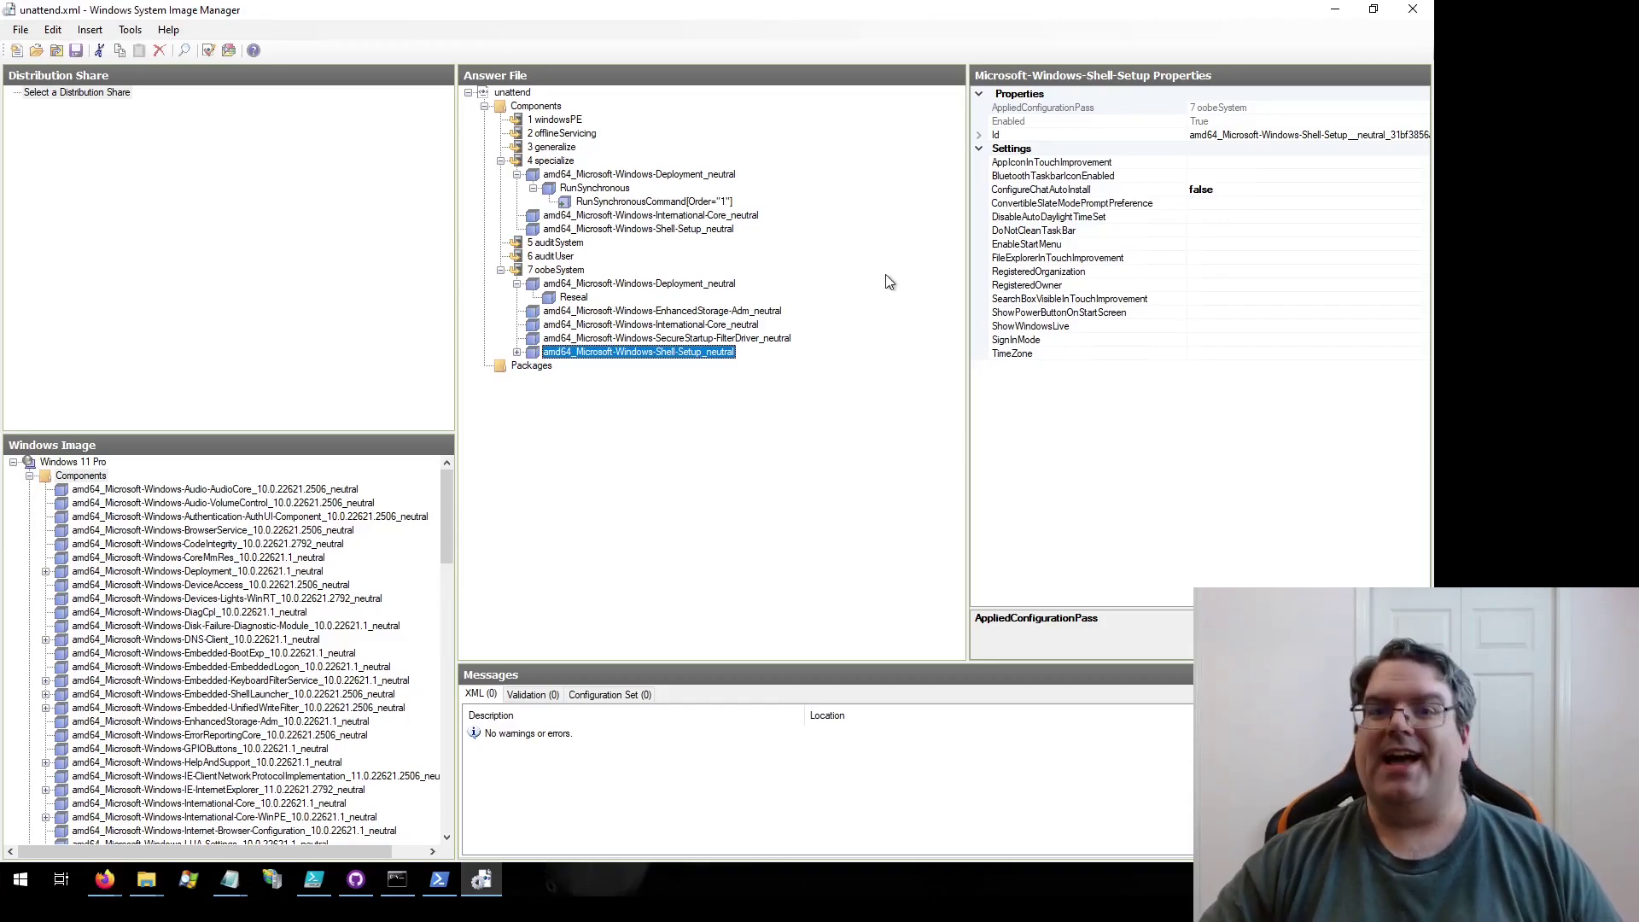
left_click(518, 352)
left_click(589, 367)
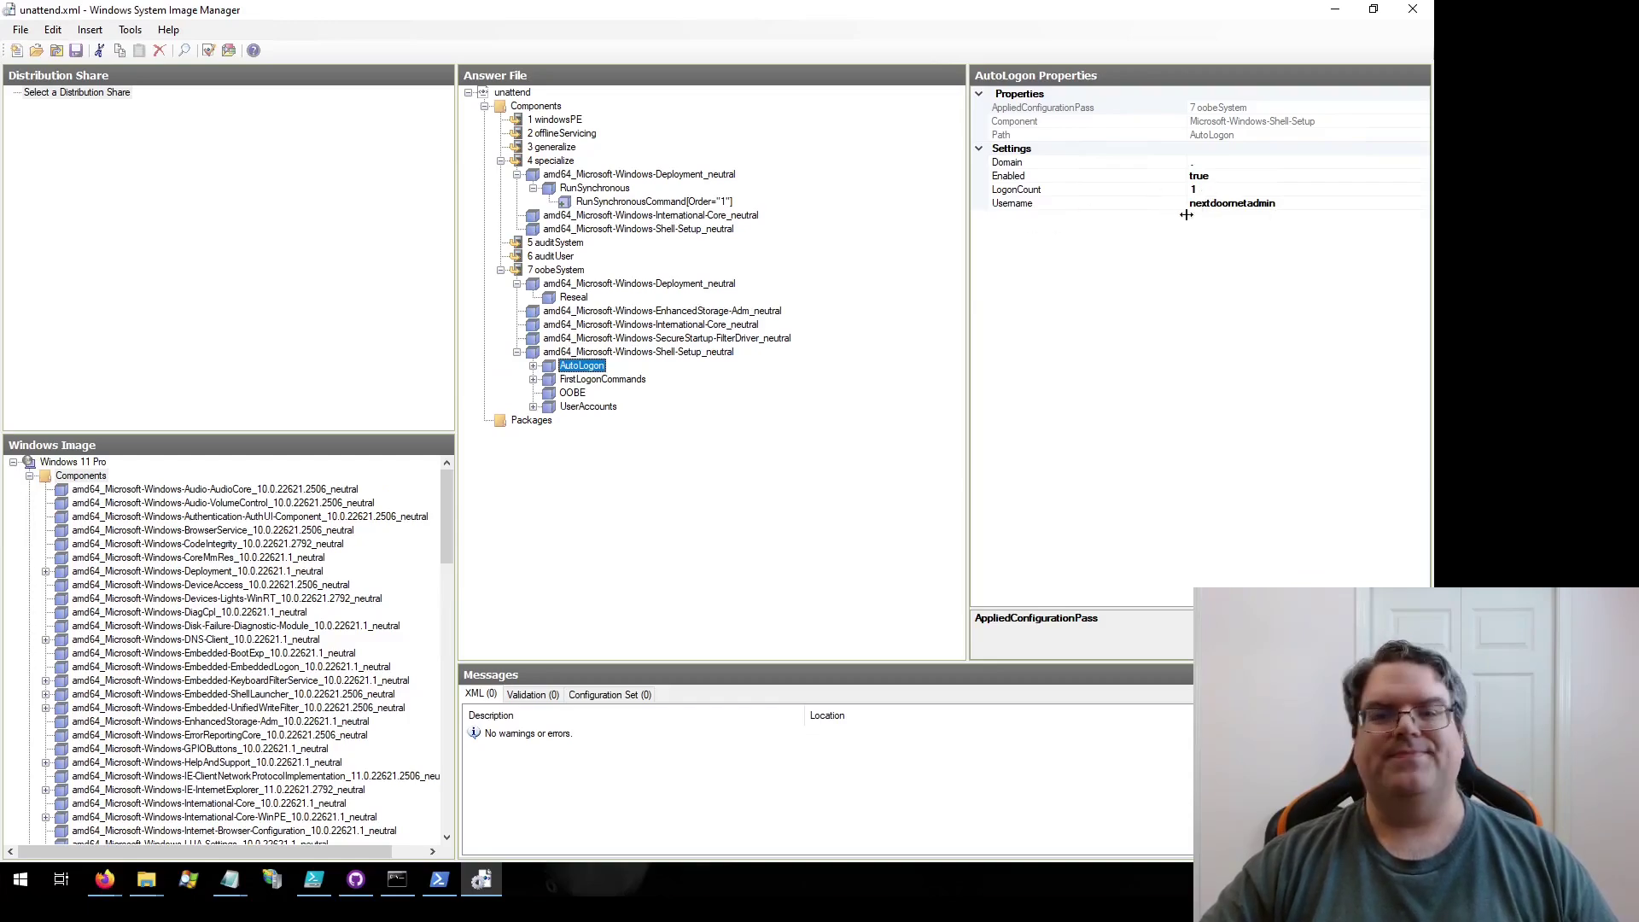
left_click(533, 366)
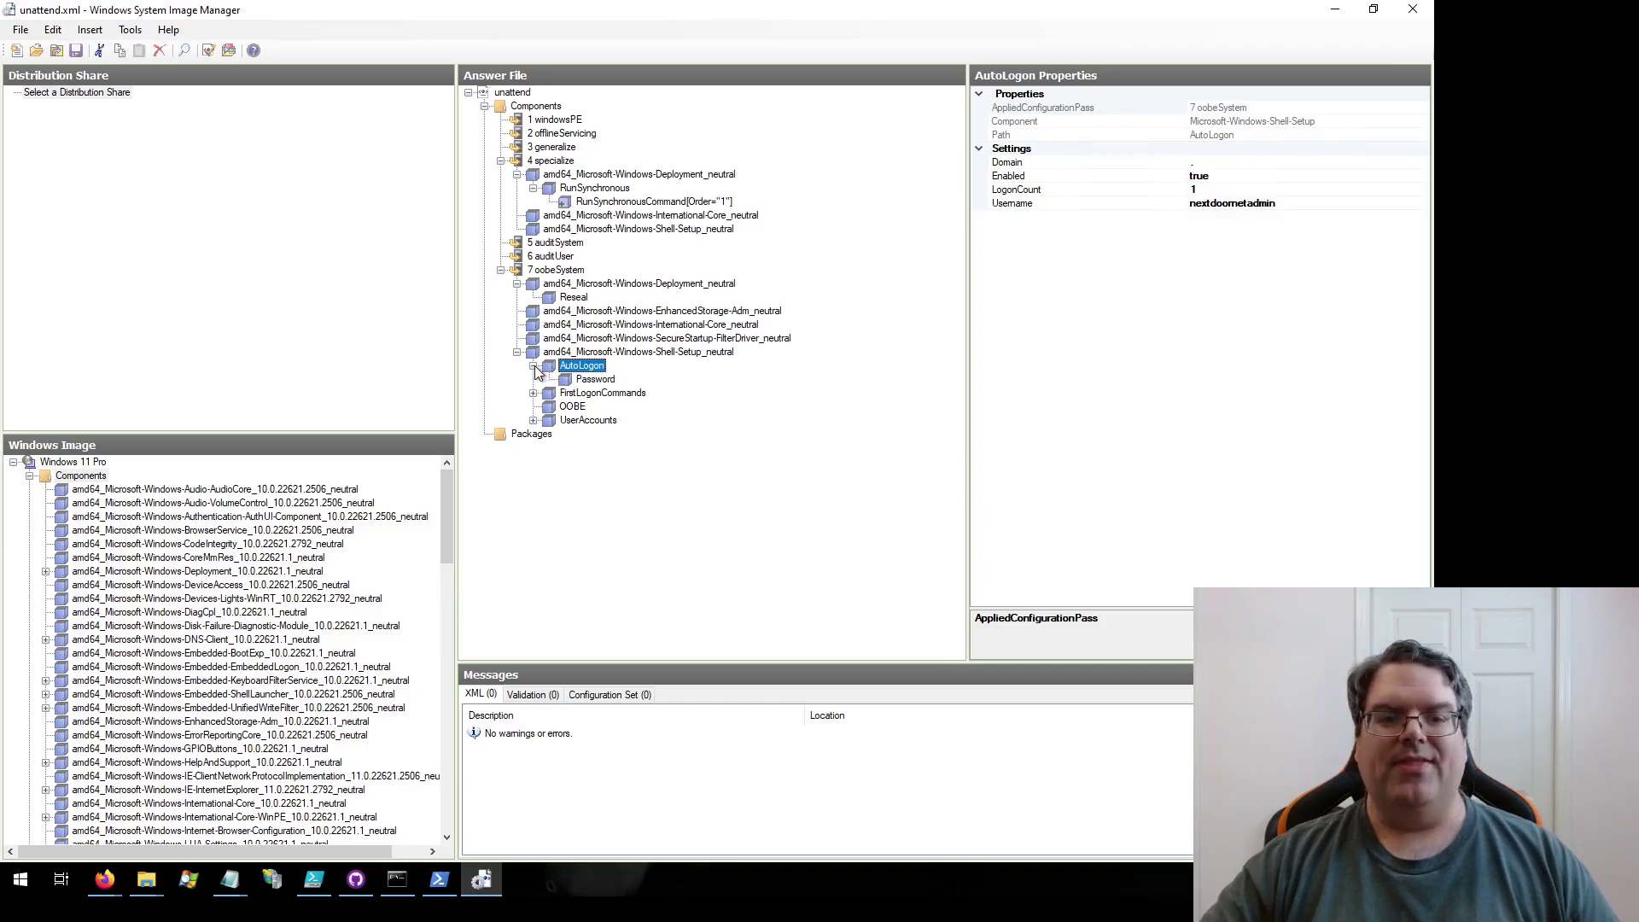
left_click(591, 379)
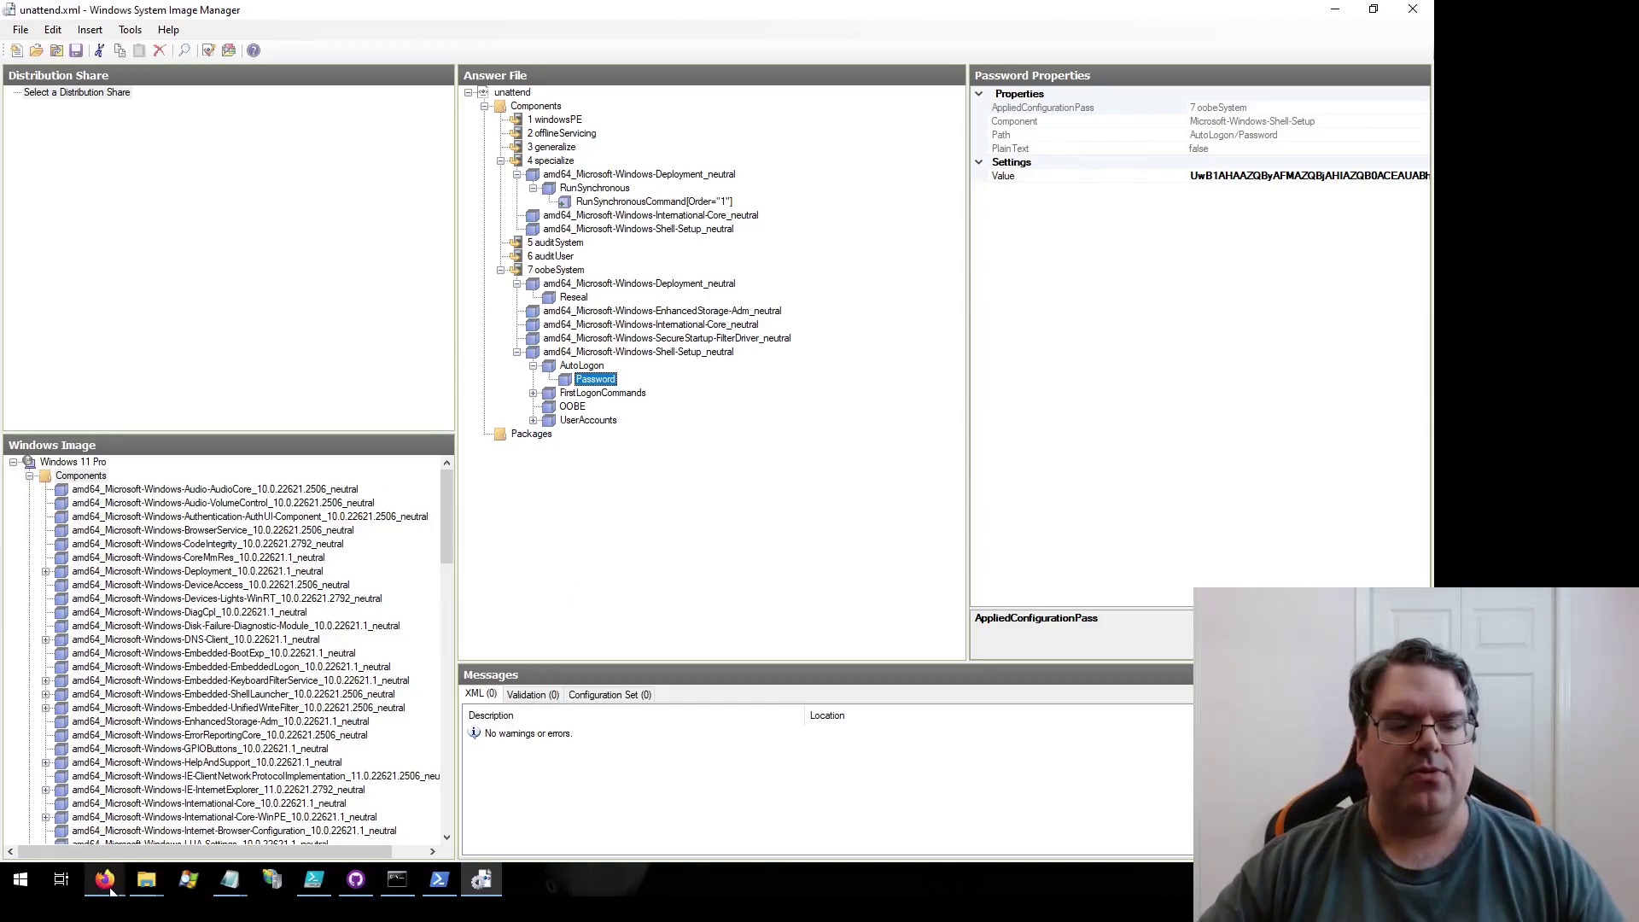
Step: Switch to Firefox and search Google for "unattend.xml password", refining the query to "unattend.xml password decrypt"
mouse_move(104, 879)
left_click(234, 794)
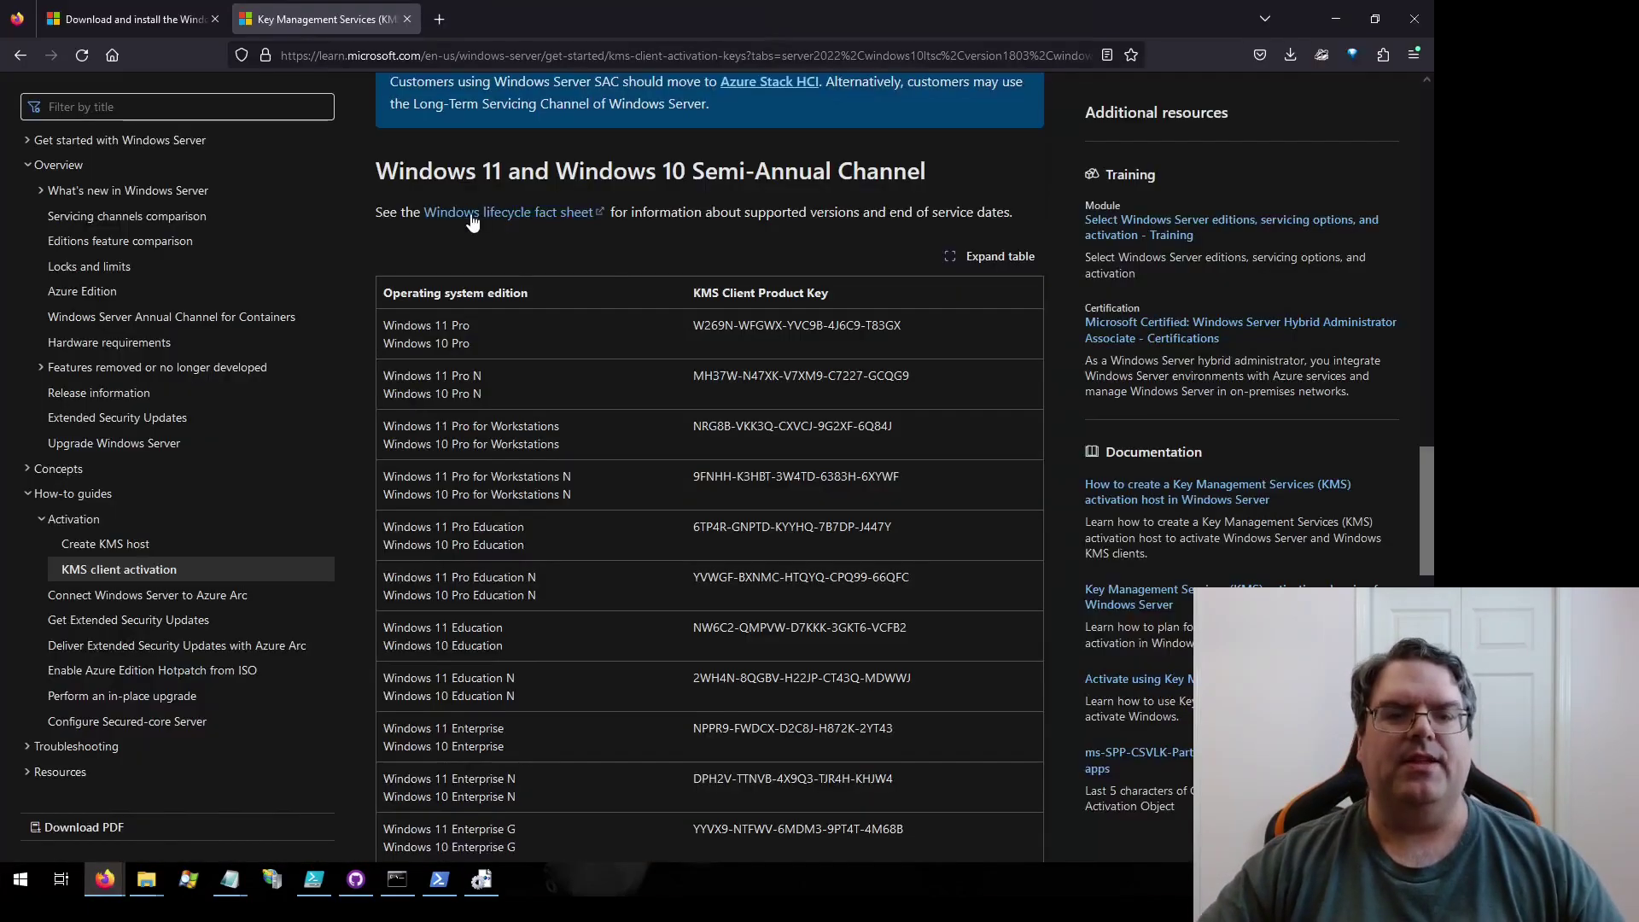
left_click(440, 18)
type("google.ca")
key("Return")
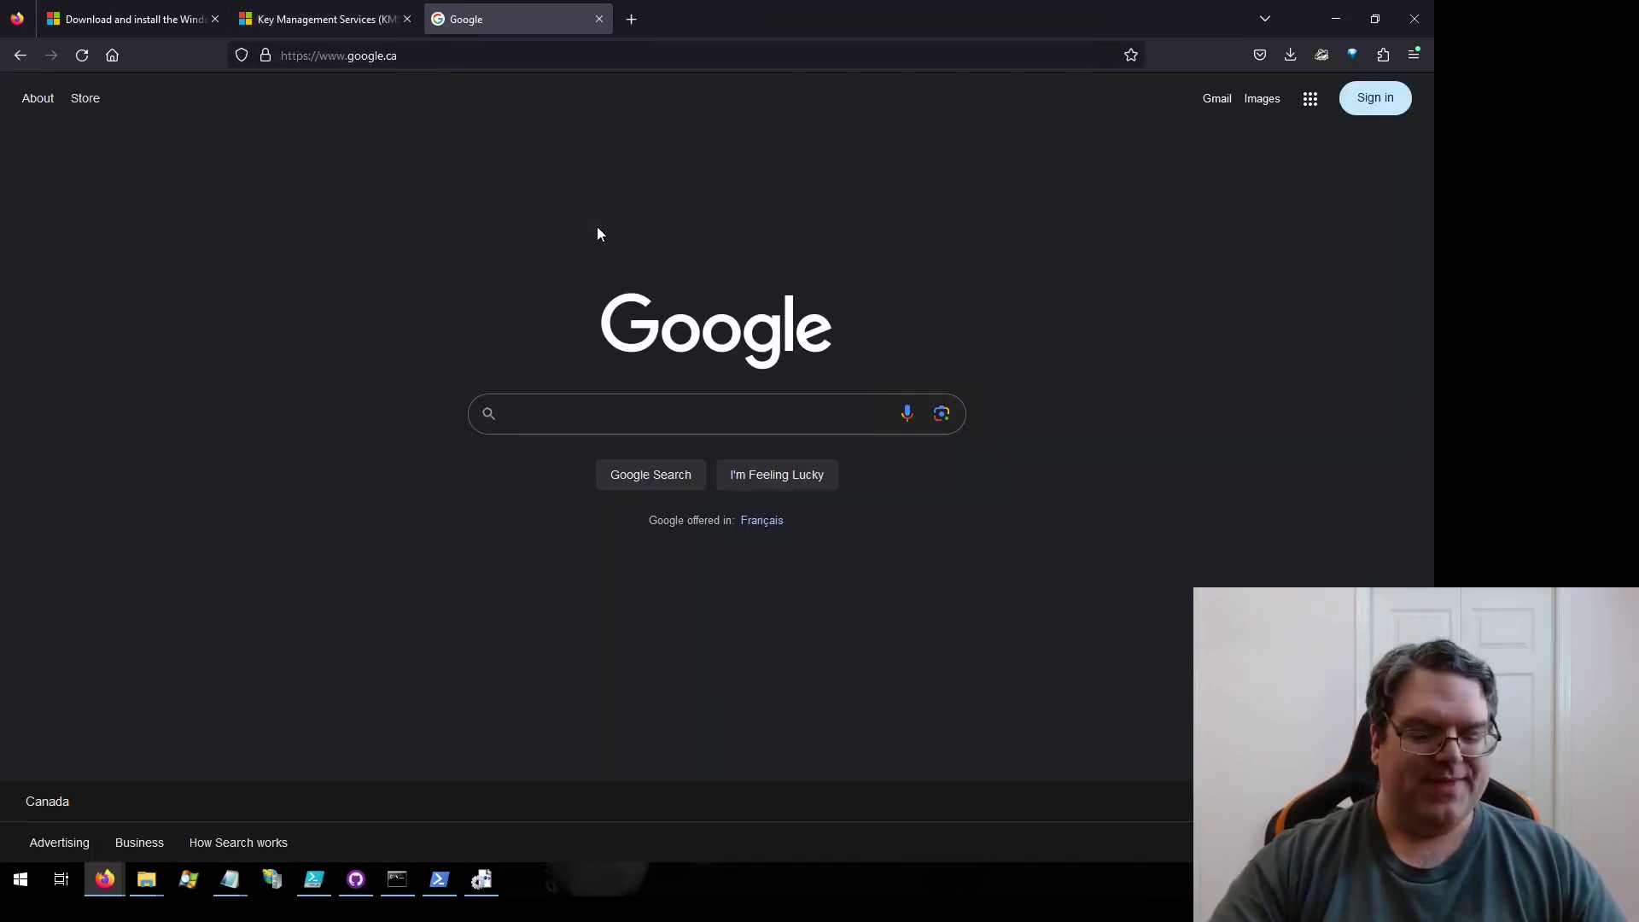
type("unattend.xml pass")
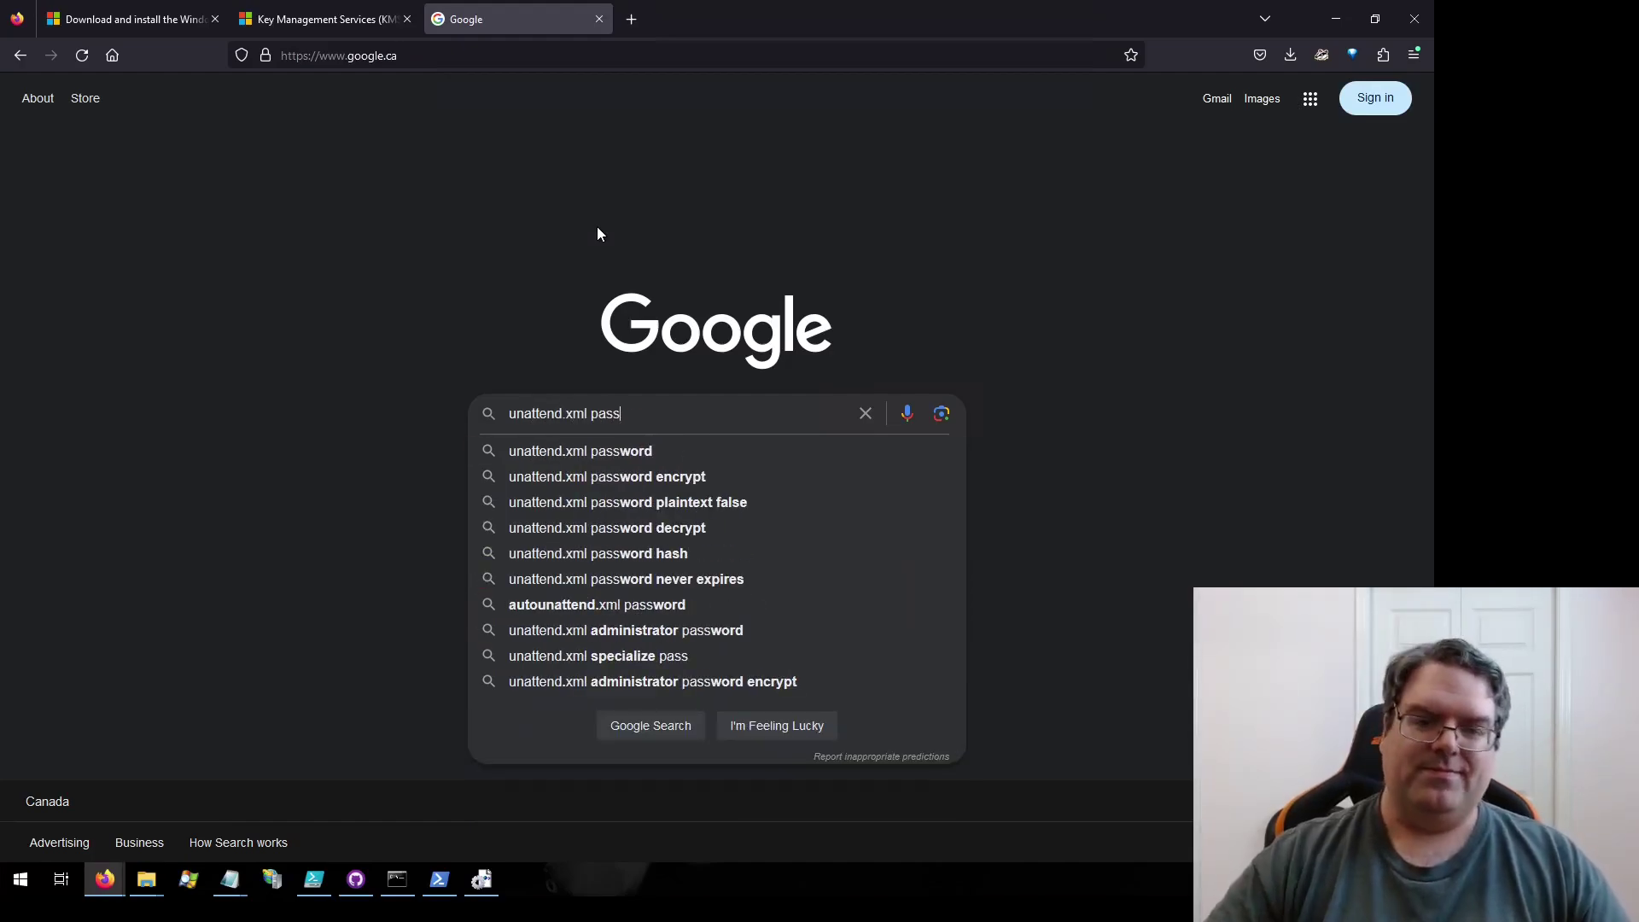
type("word")
key("Return")
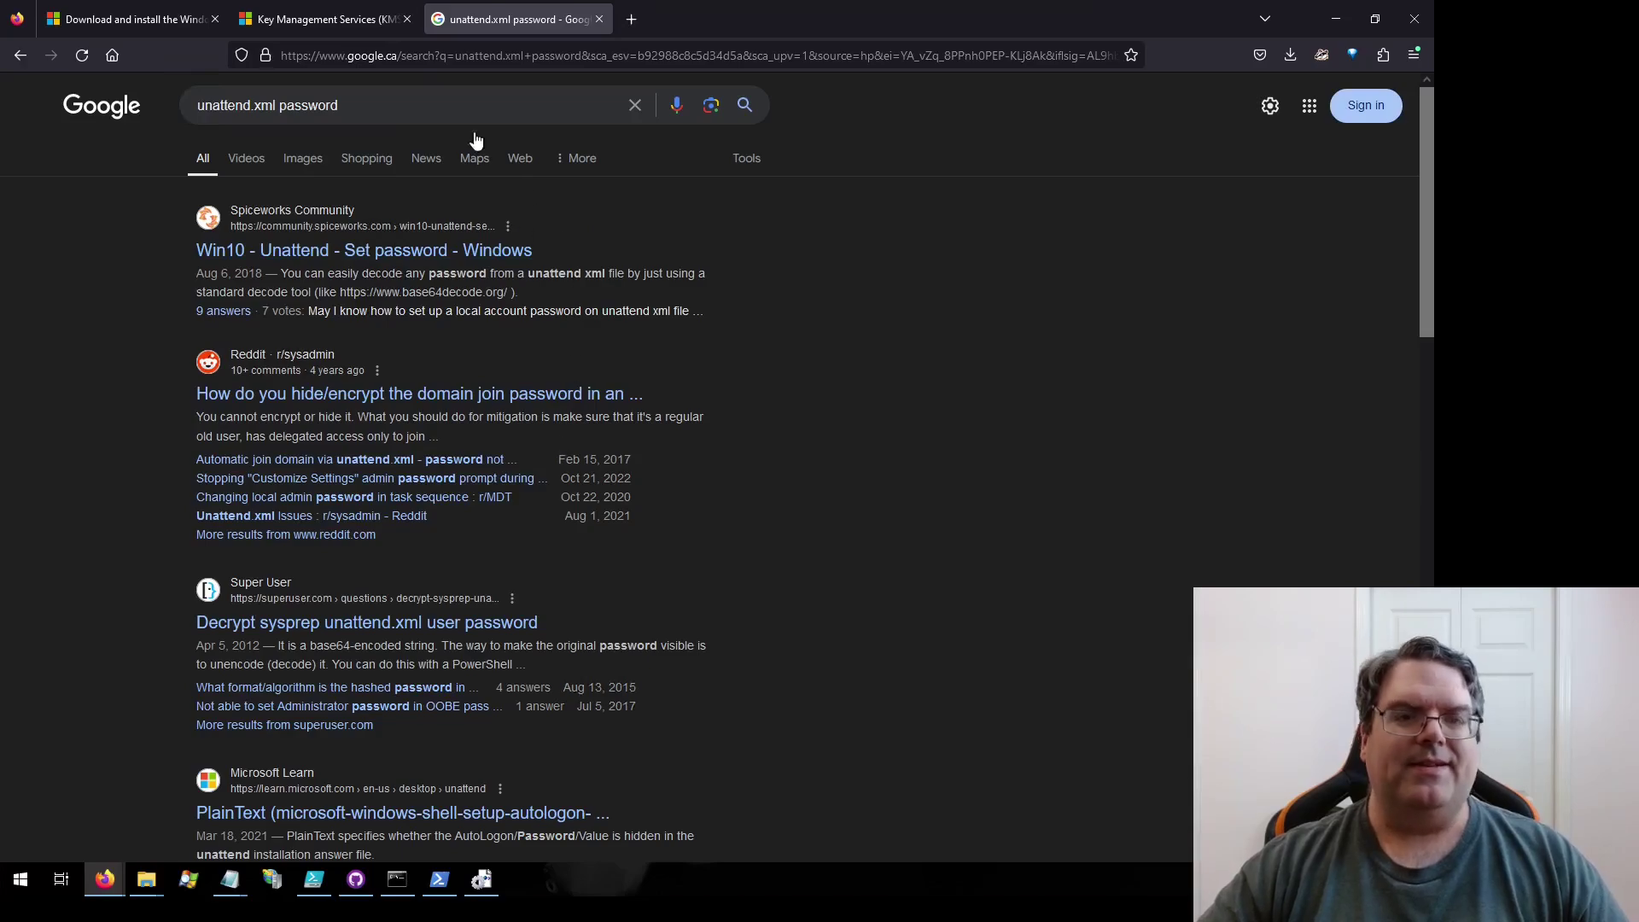
left_click(400, 104)
type("decrypt")
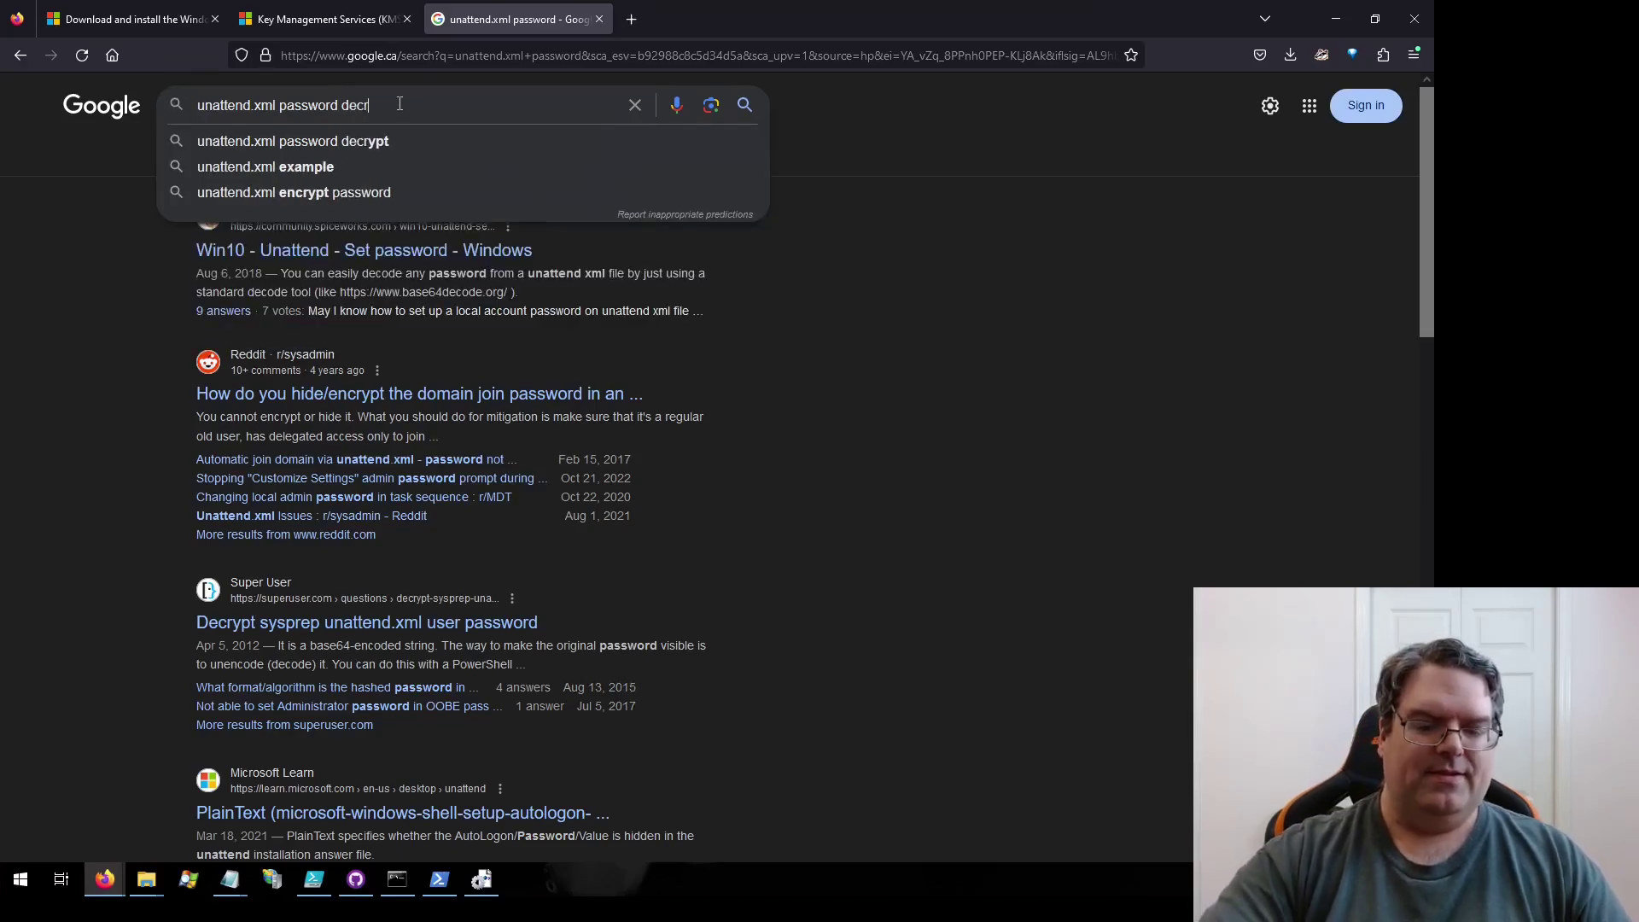
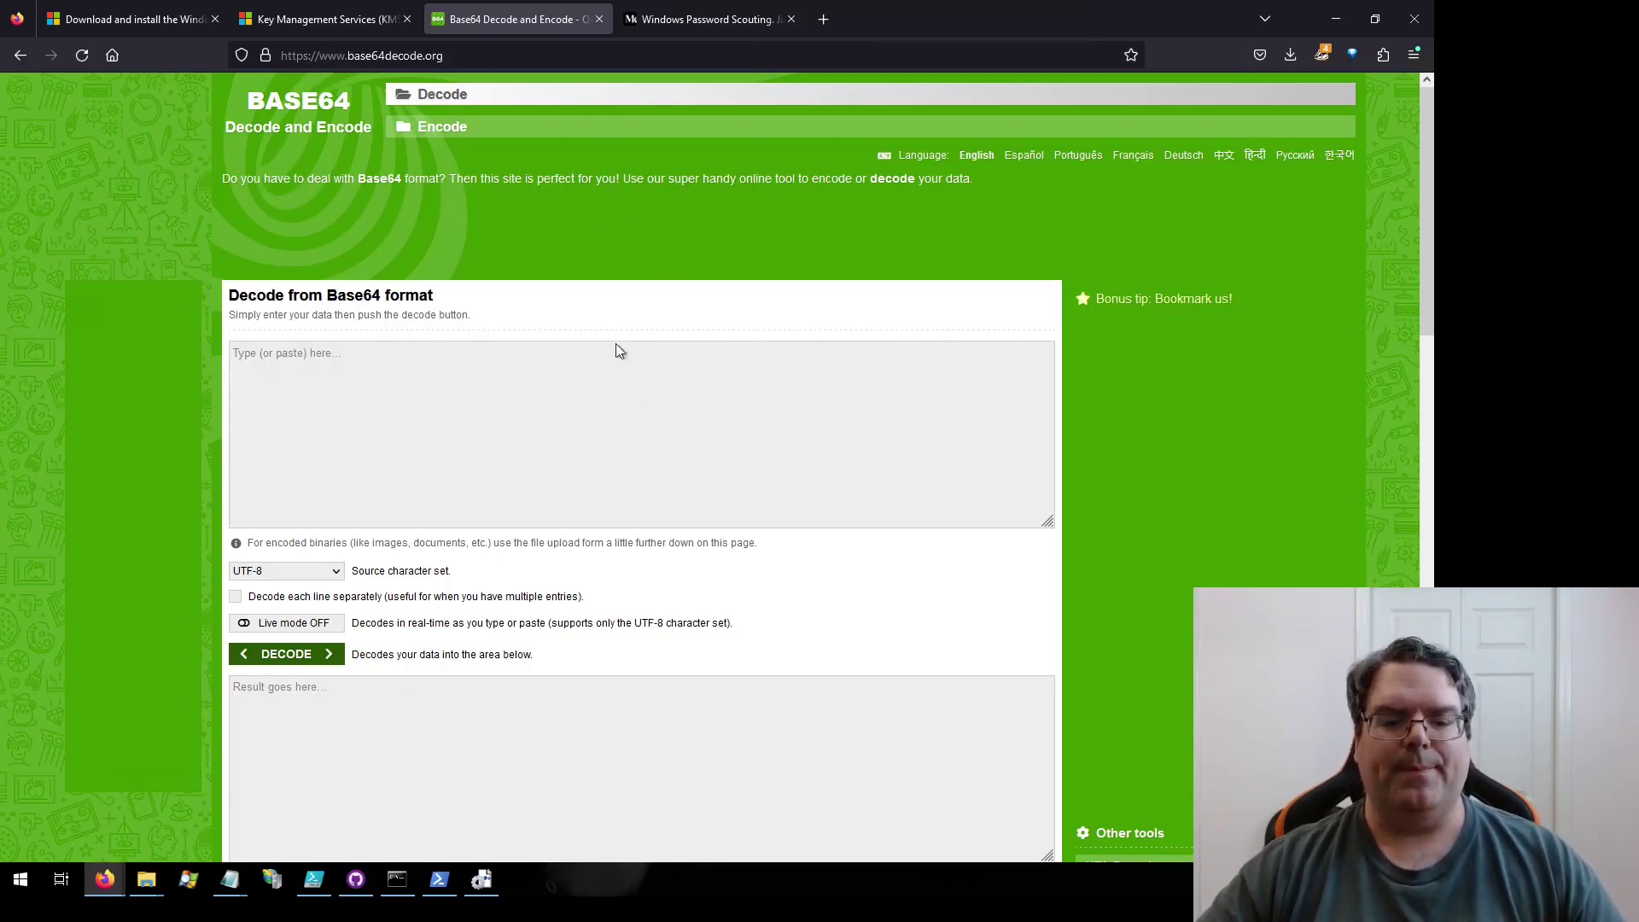
Step: Copy the local account's encoded password value from unattend.xml in Notepad, and put the Notepad window away
left_click(482, 879)
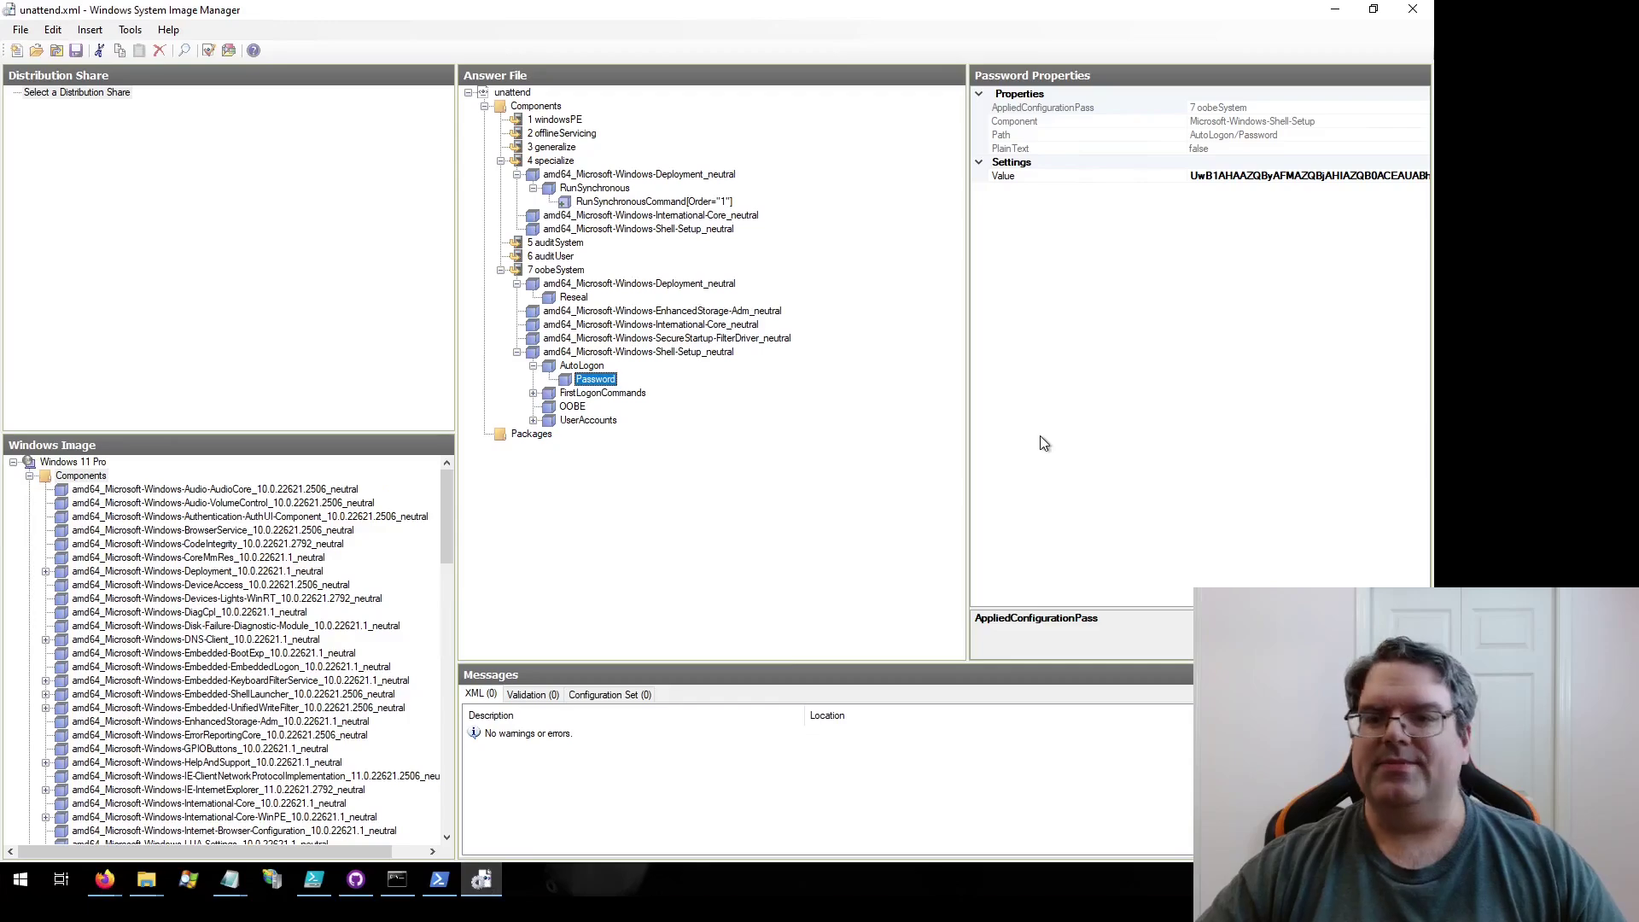
left_click(230, 879)
left_click(306, 775)
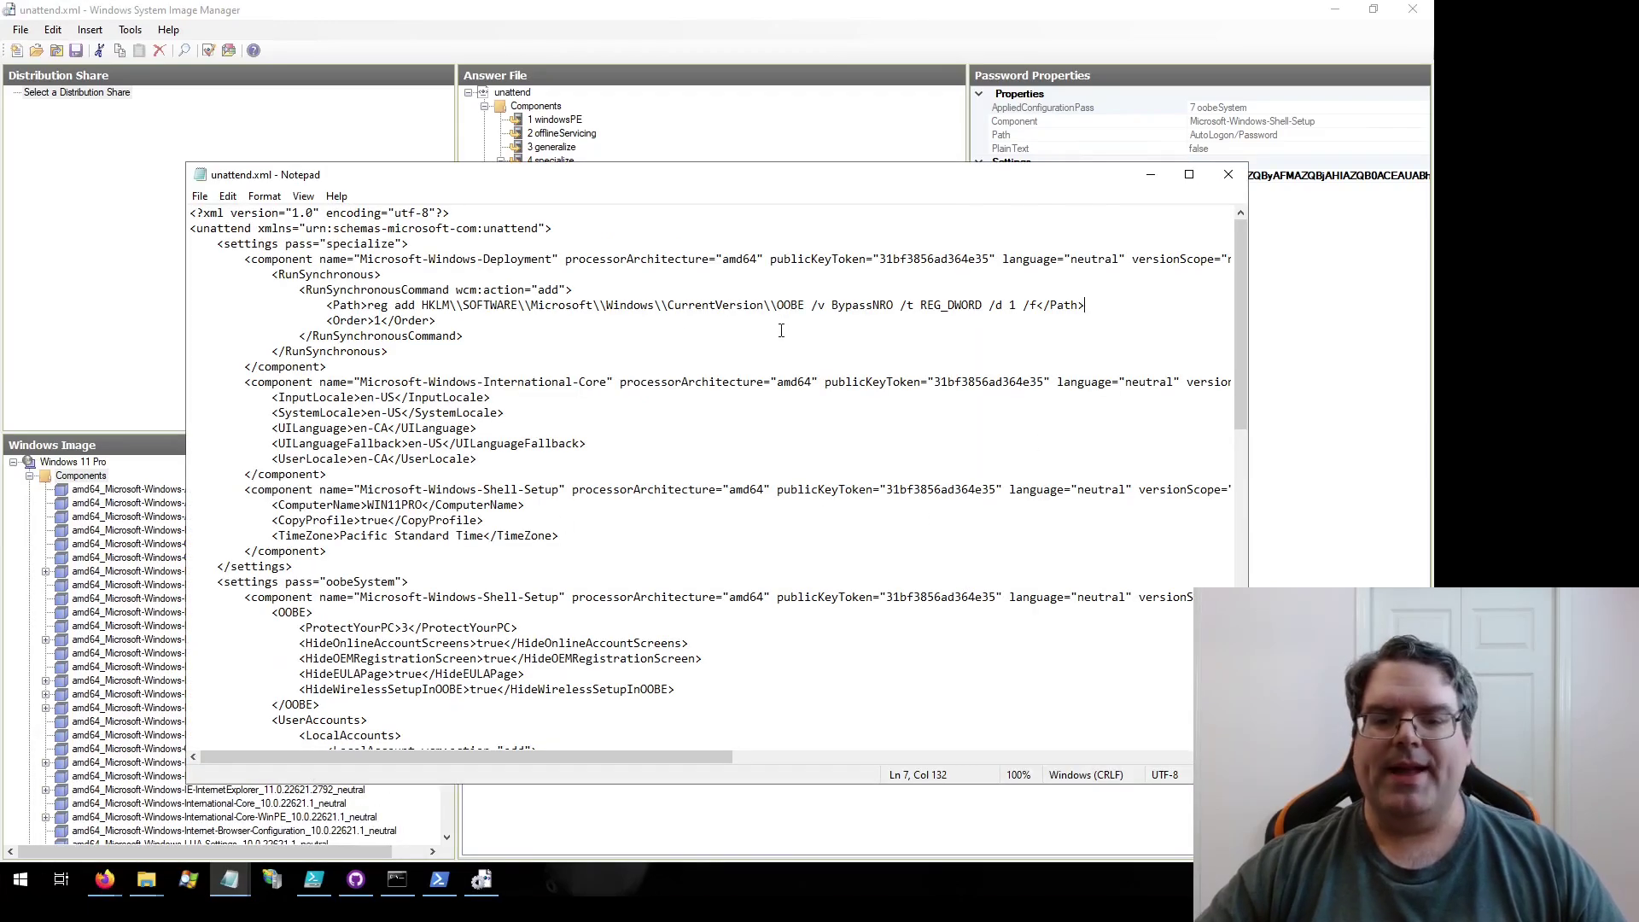
scroll(778, 333, "down", 10)
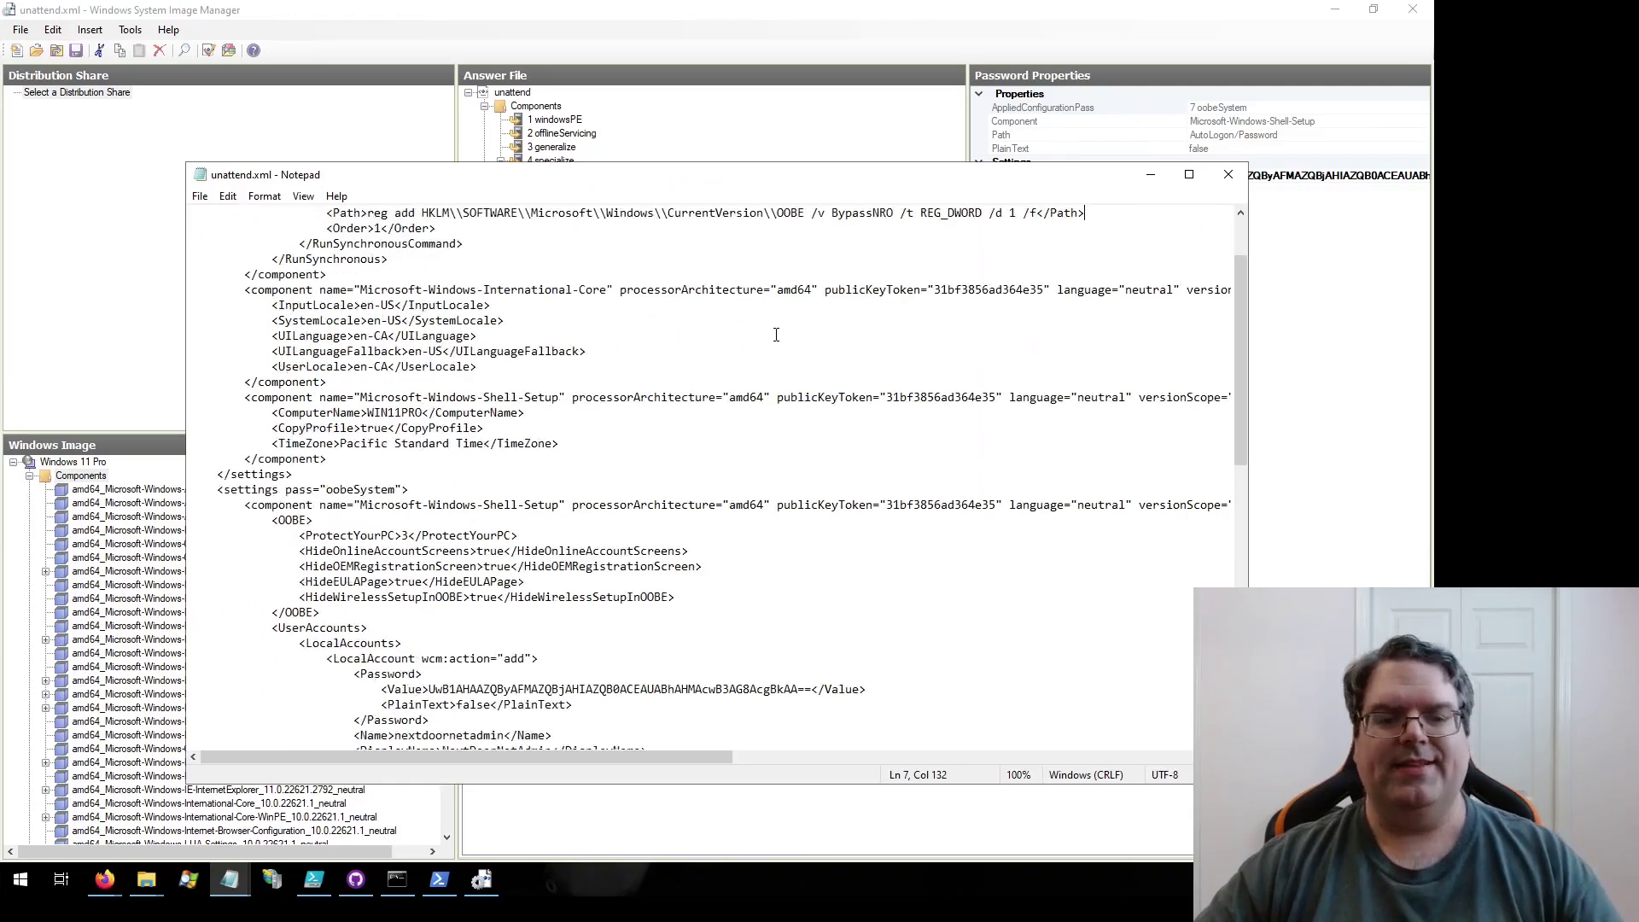
left_click_drag(431, 320, 814, 323)
key("ctrl+c")
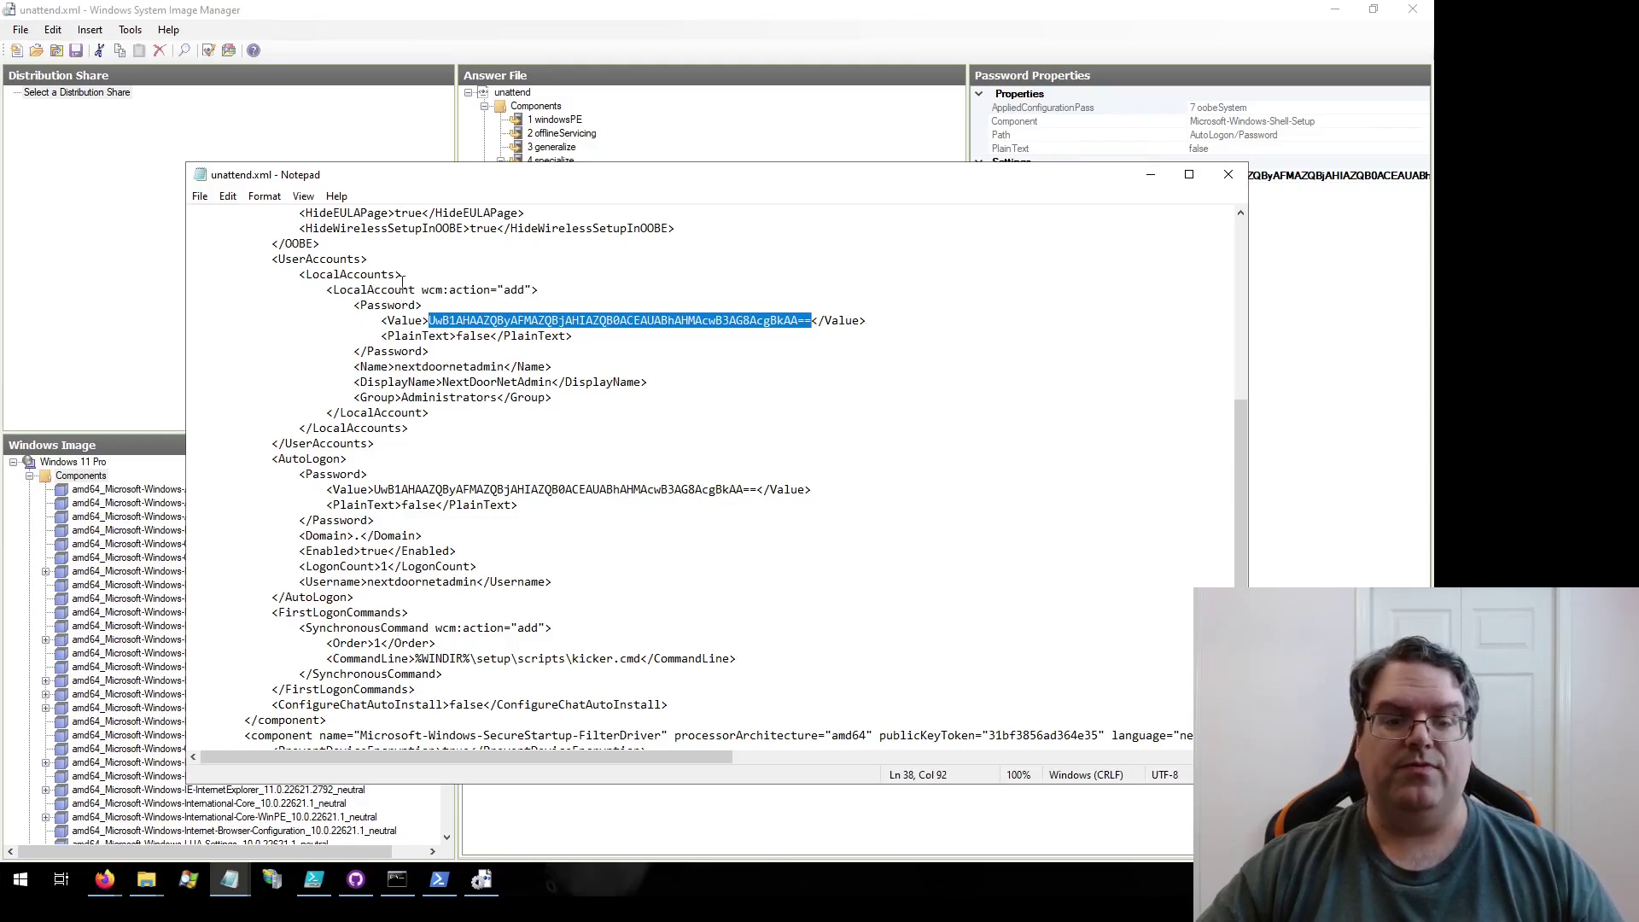
left_click(1150, 174)
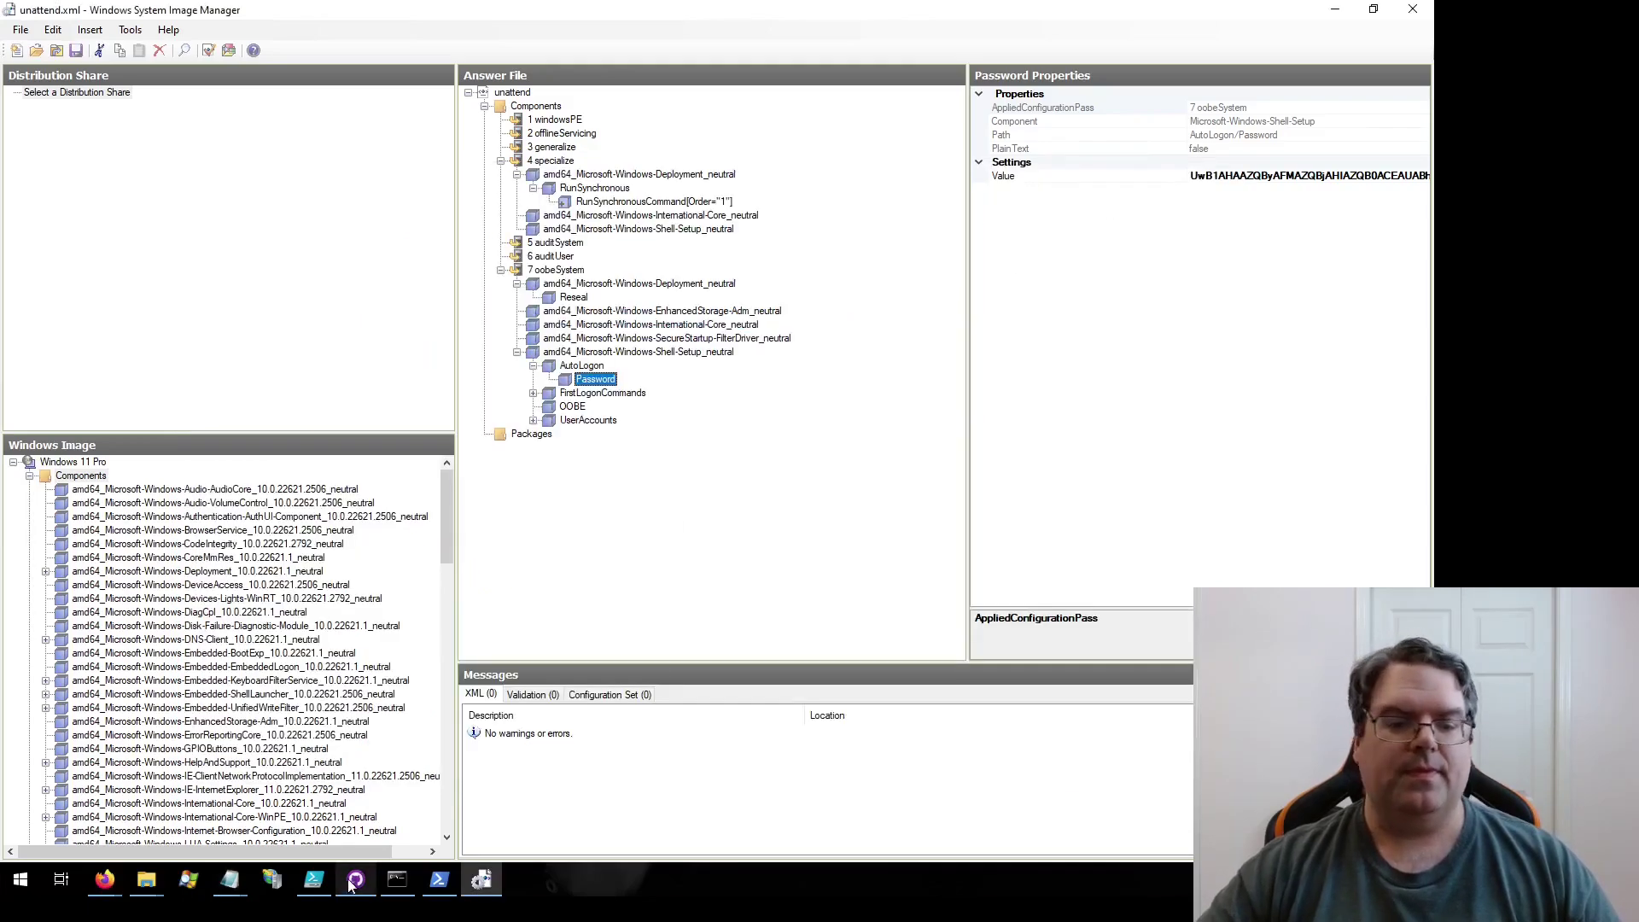
Step: Decode the copied password value from Base64 on base64decode.org in Firefox, and close the Windows Password Scouting page
mouse_move(107, 875)
left_click(277, 790)
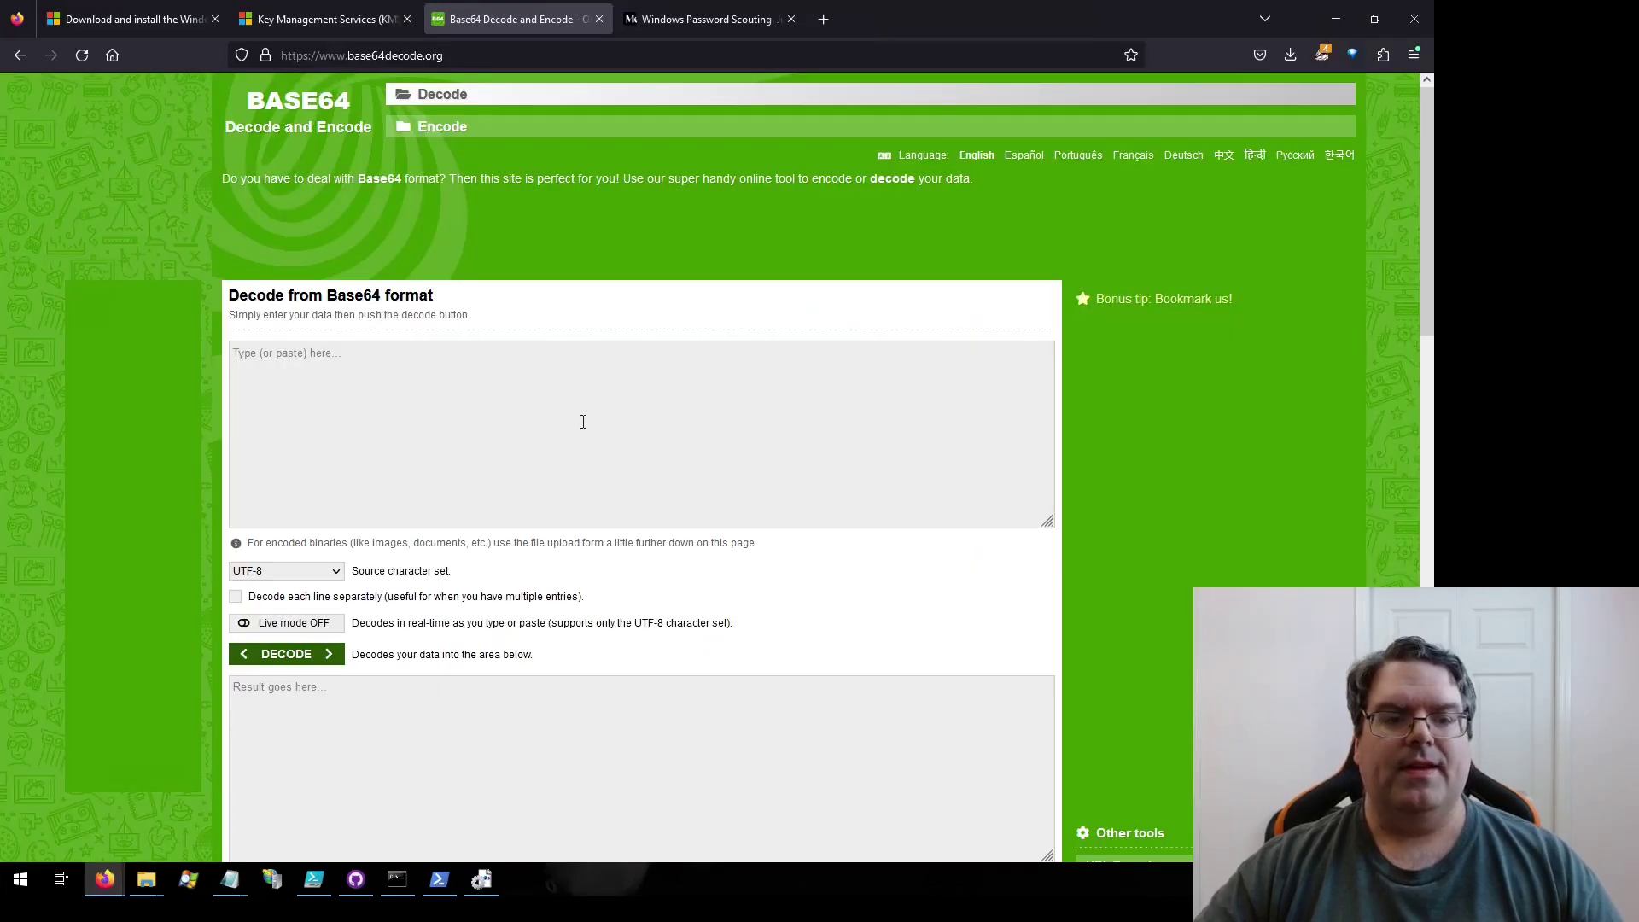
key("ctrl+v")
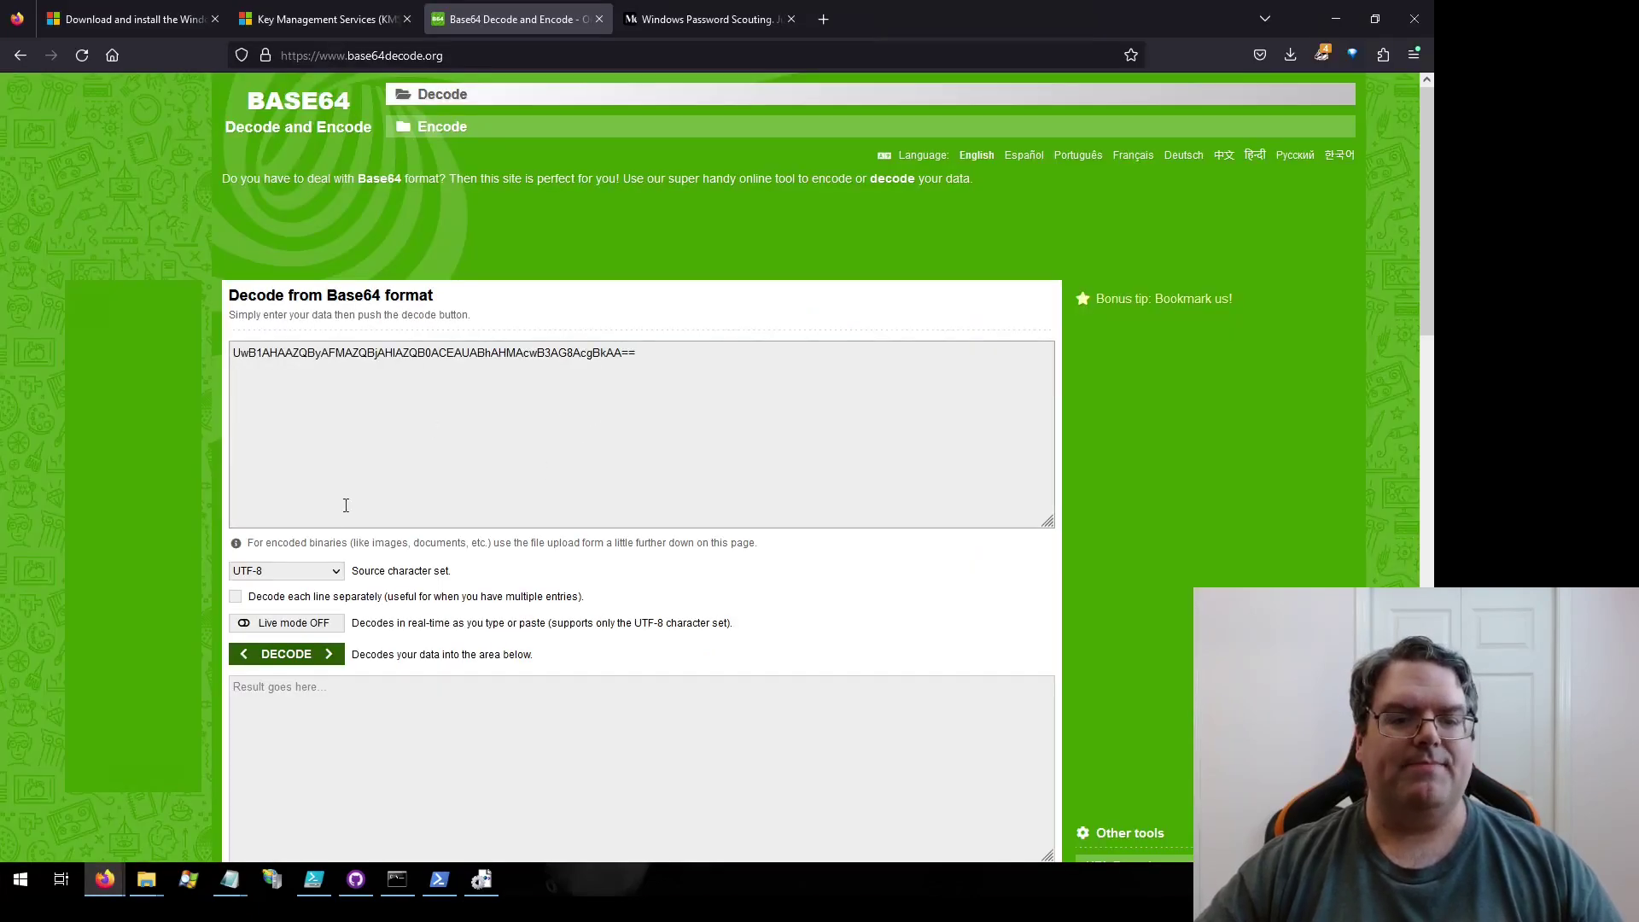
left_click(297, 655)
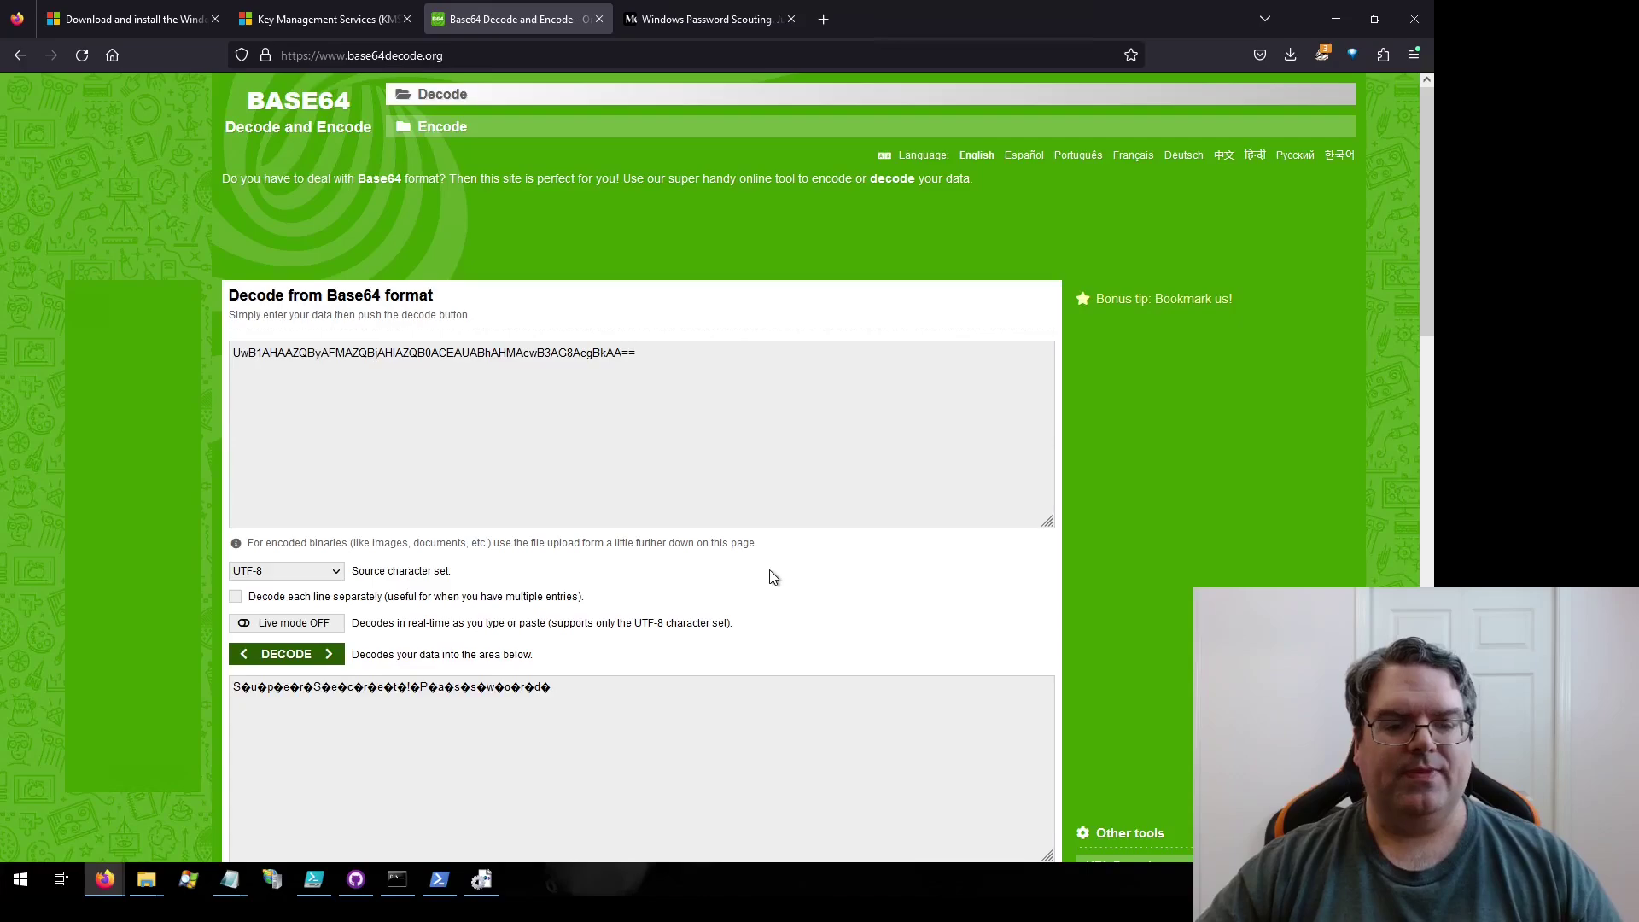
scroll(639, 640, "down", 2)
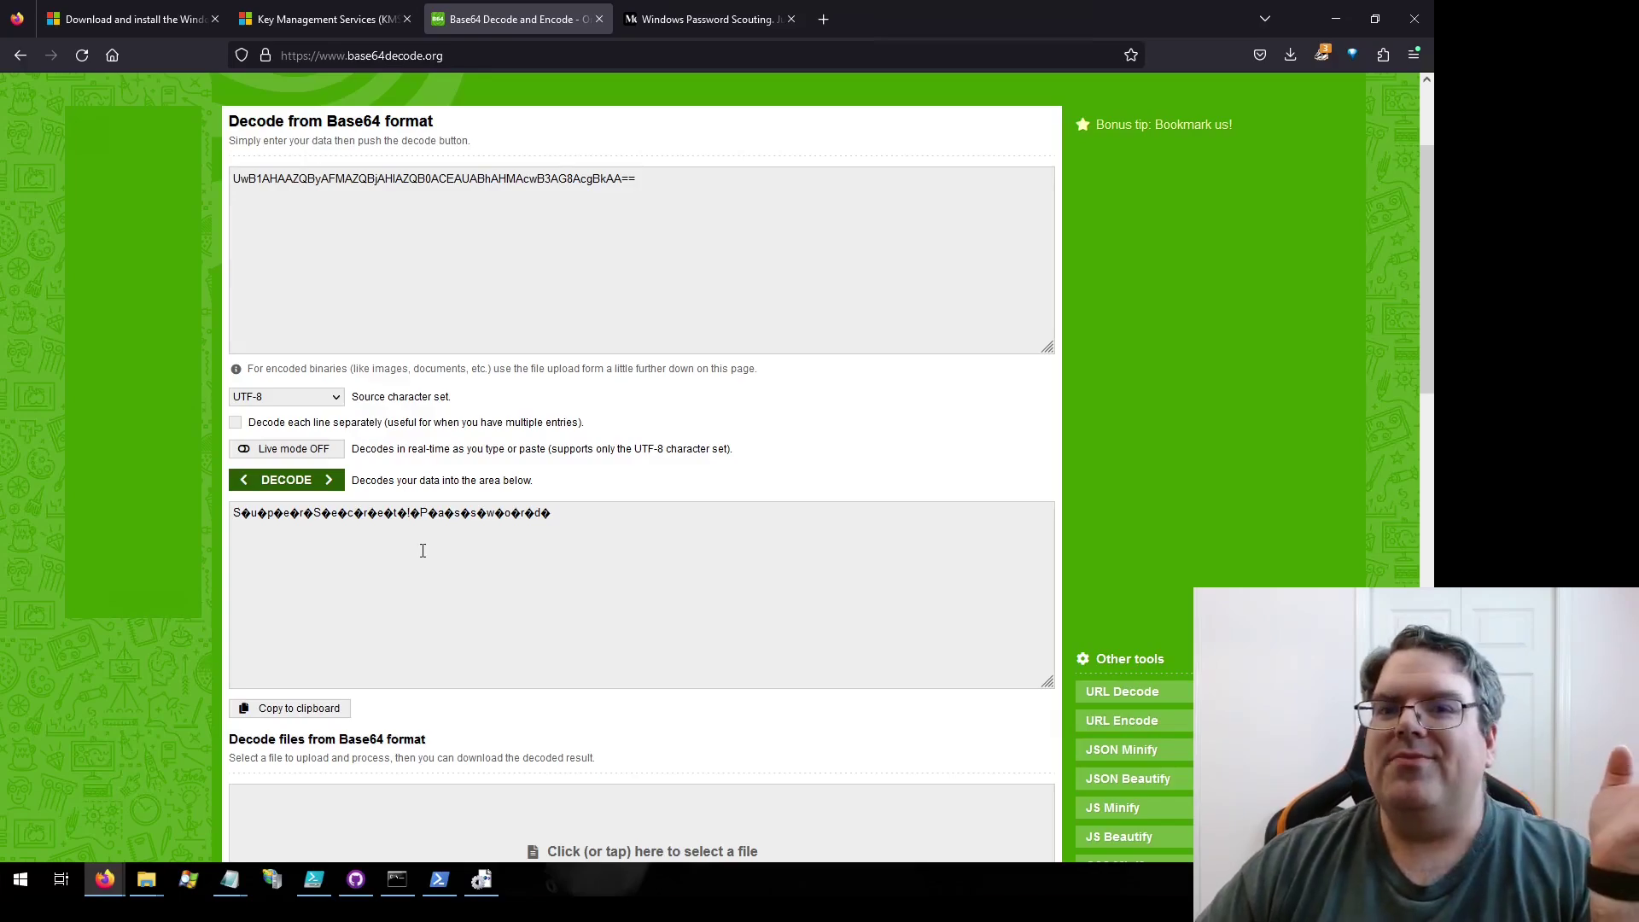
left_click_drag(421, 513, 574, 513)
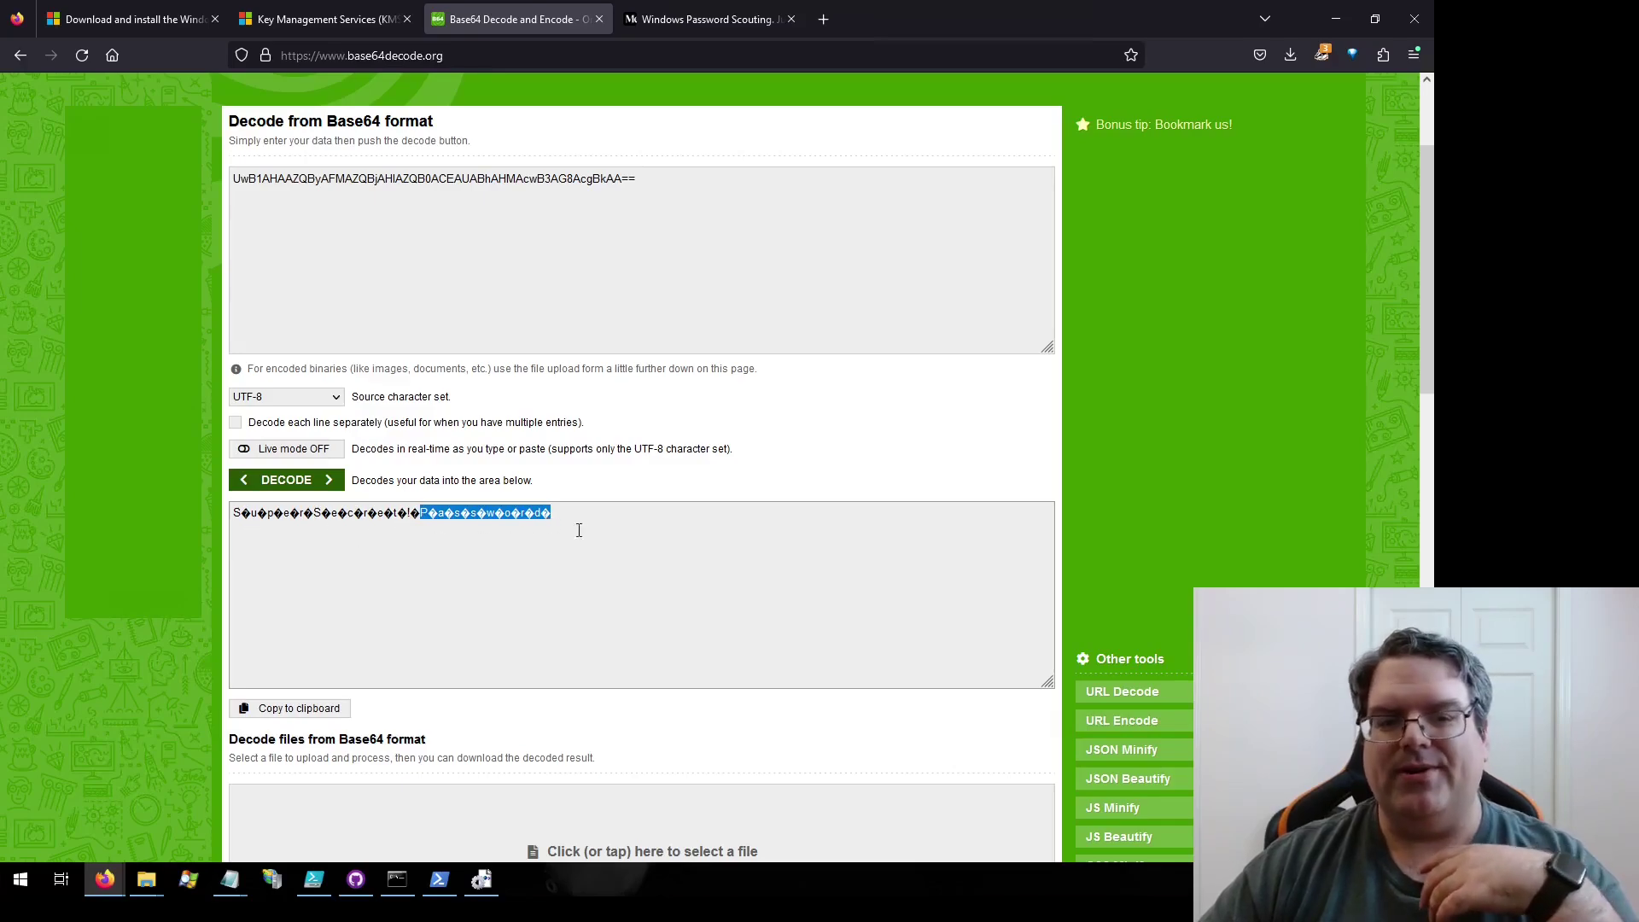
left_click(603, 524)
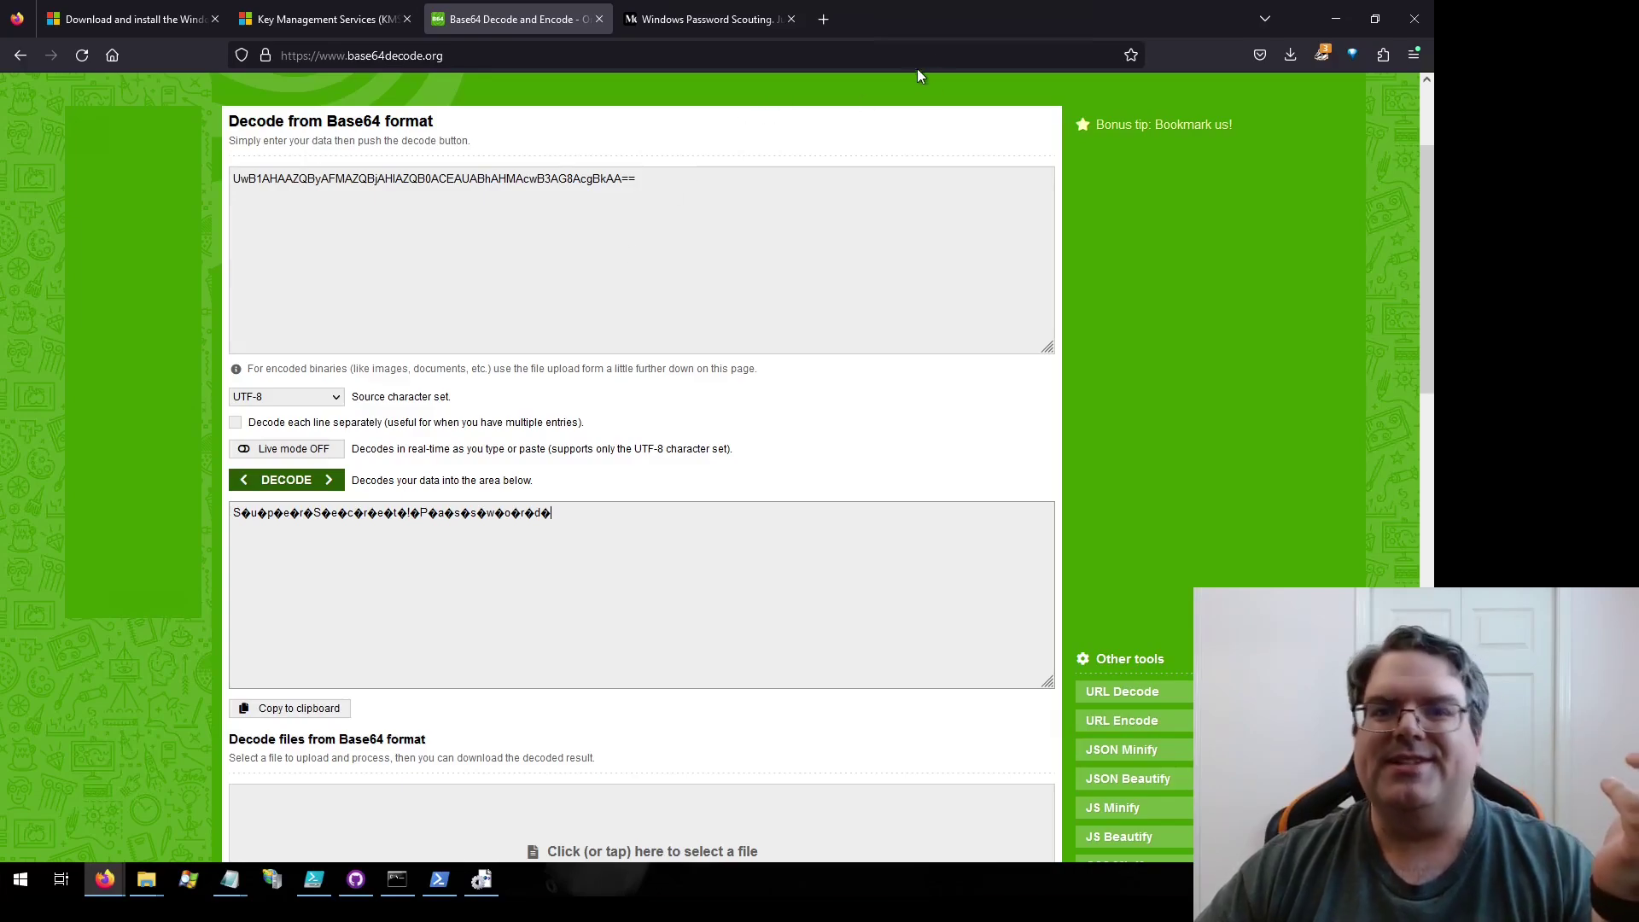
left_click(792, 18)
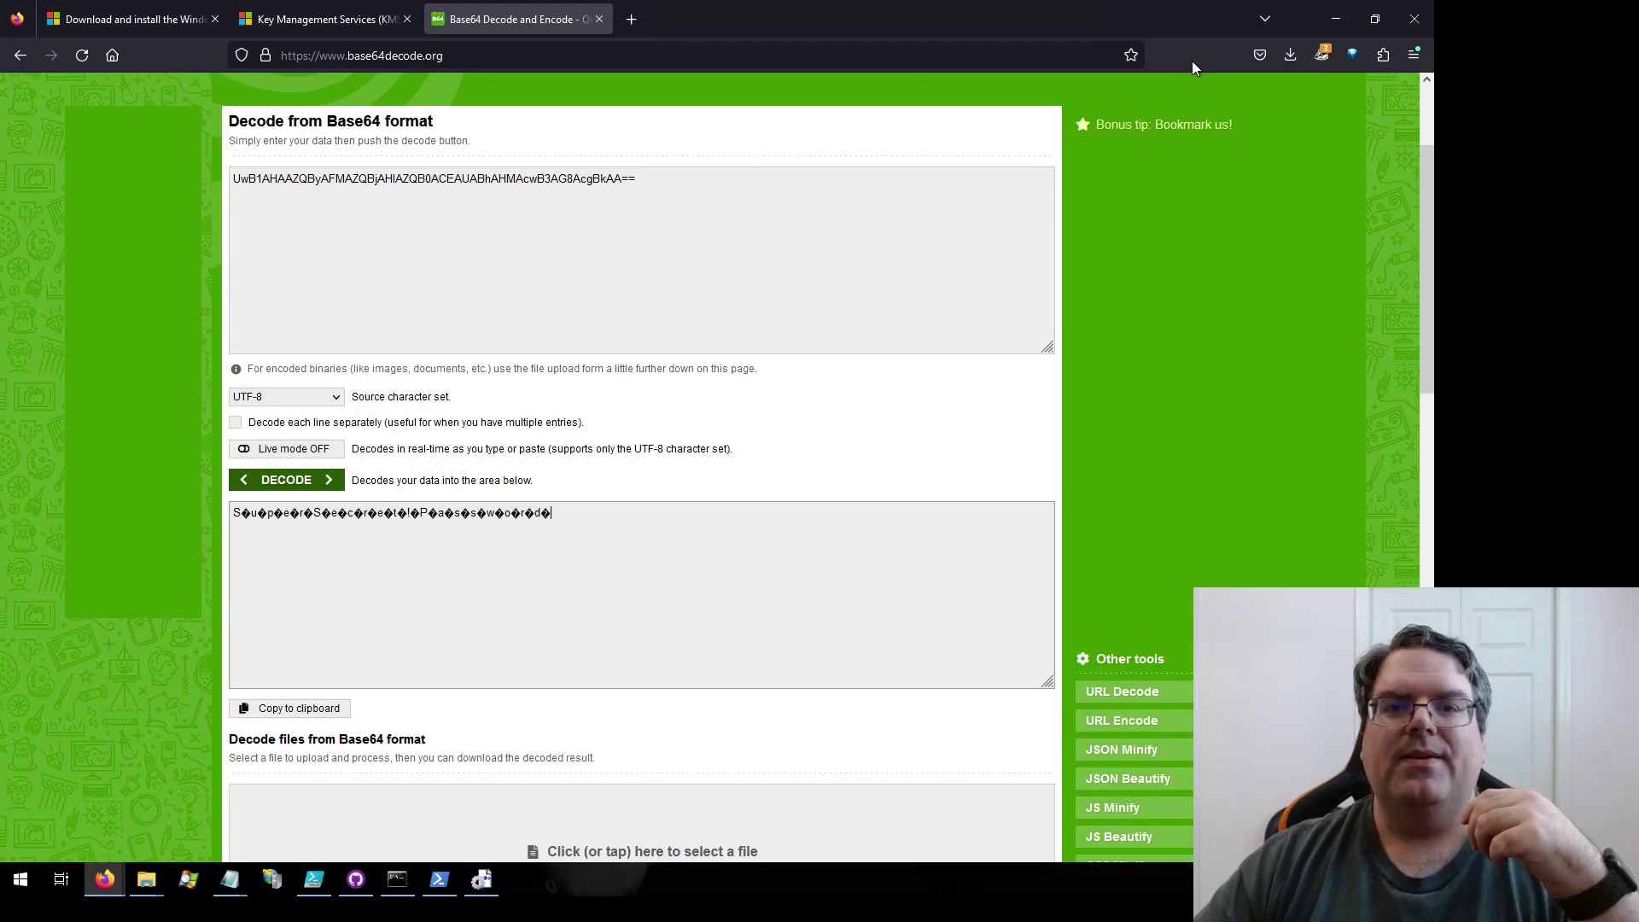
Step: Return to Windows System Image Manager and examine the FirstLogonCommands synchronous command and the OOBE settings of Shell-Setup
left_click(1346, 25)
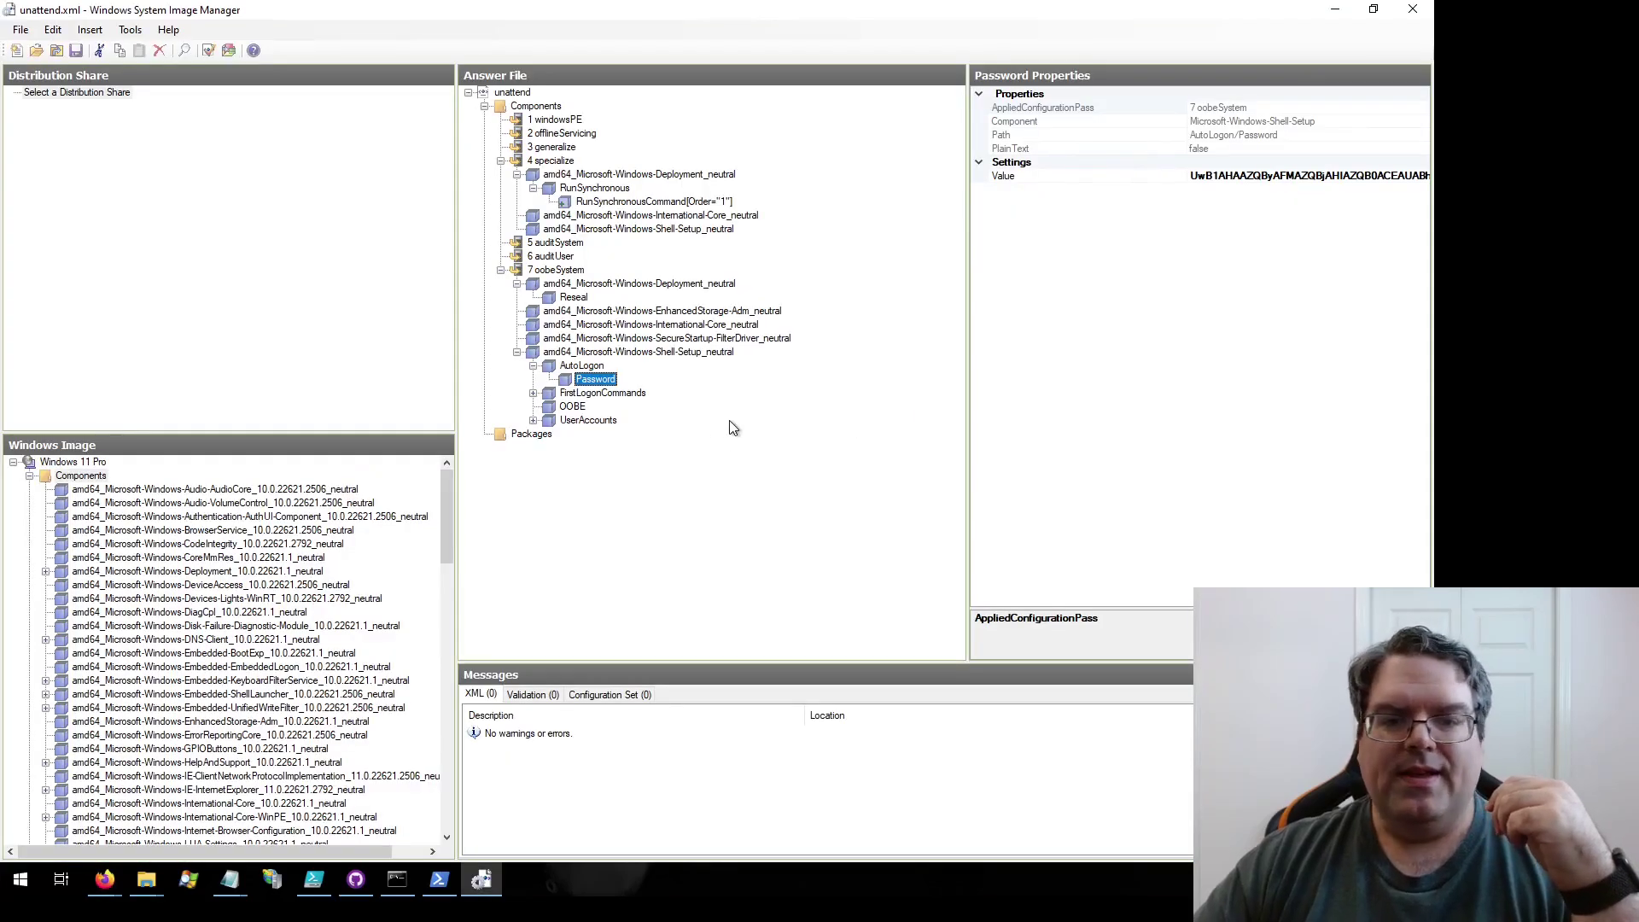
left_click(534, 393)
left_click(621, 408)
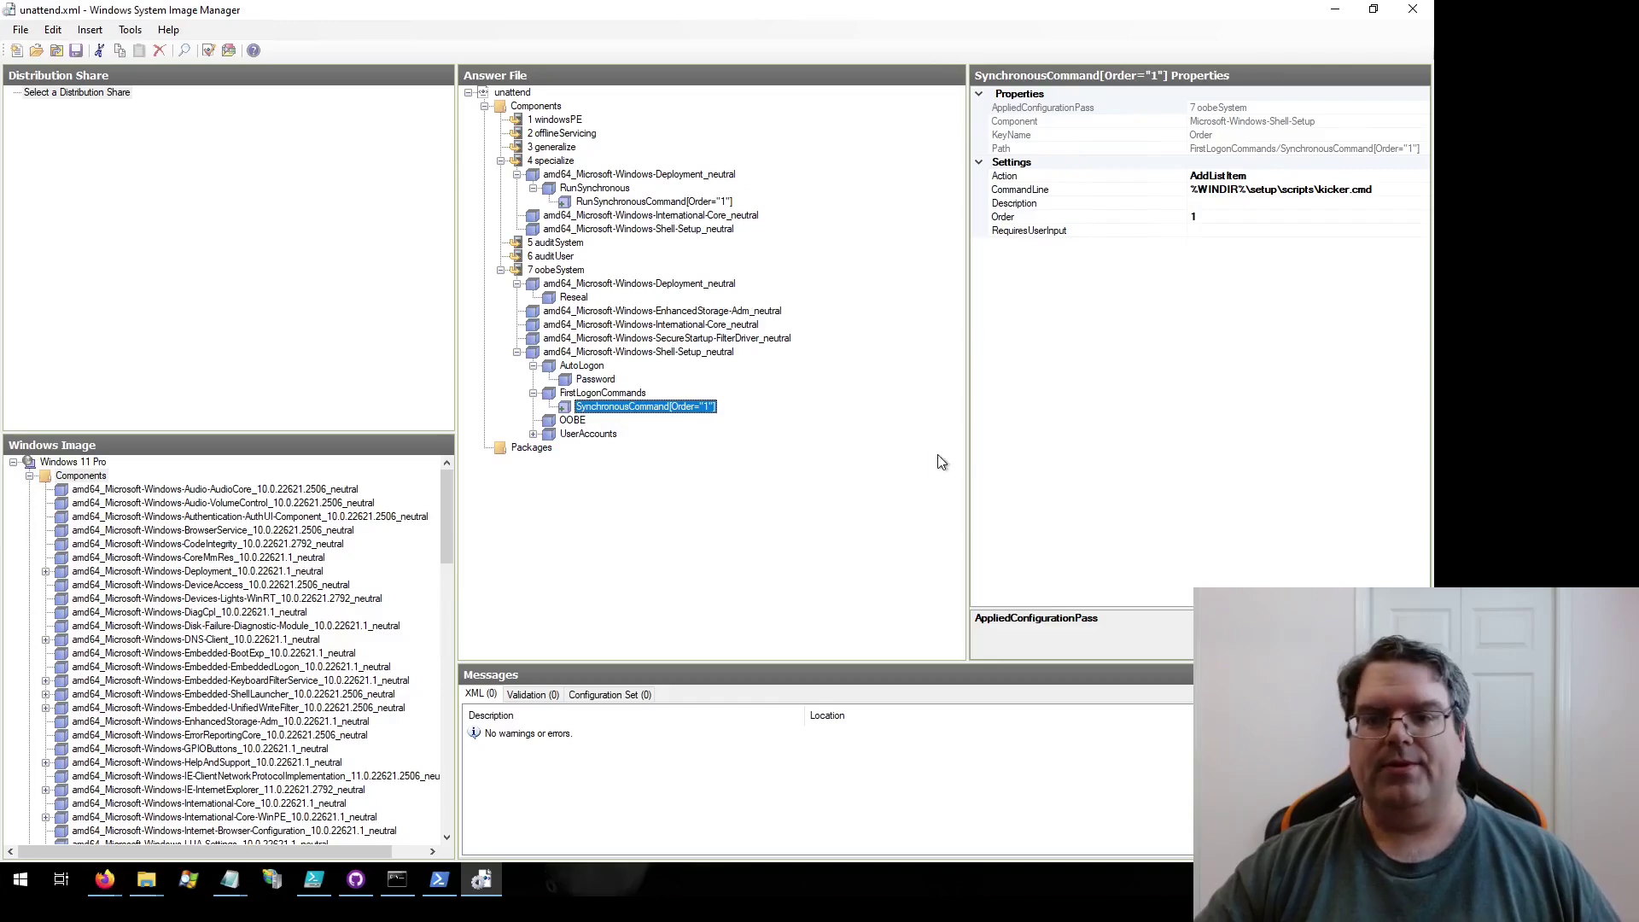
left_click(571, 420)
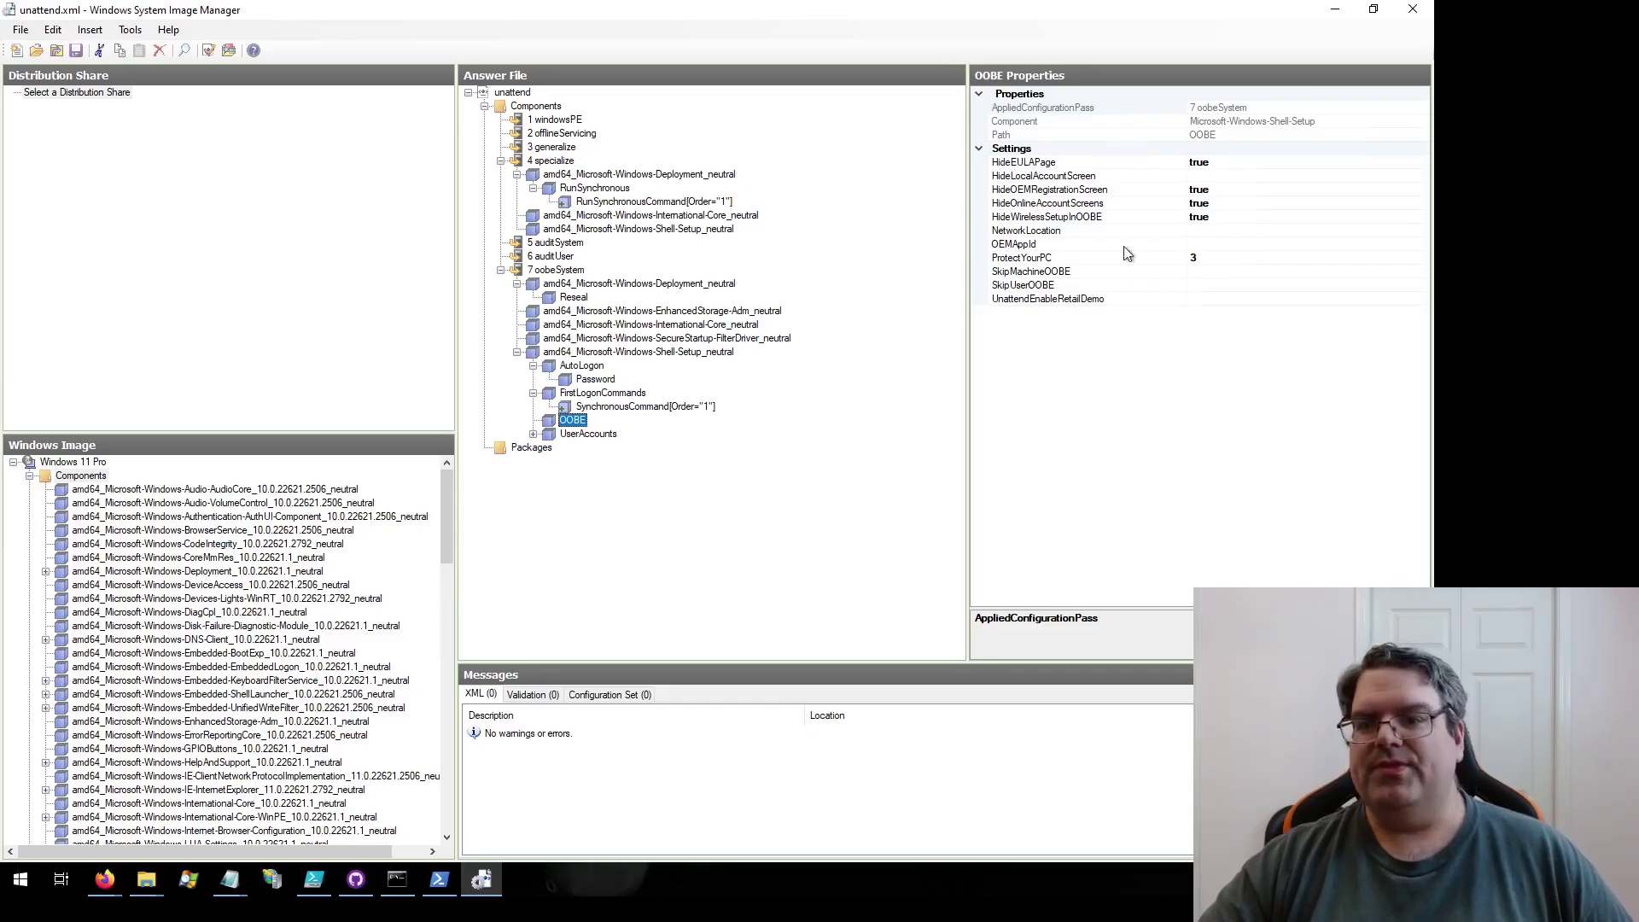
Step: Expand UserAccounts down to the local account and examine the account's settings and its password entry
left_click(534, 434)
left_click(550, 448)
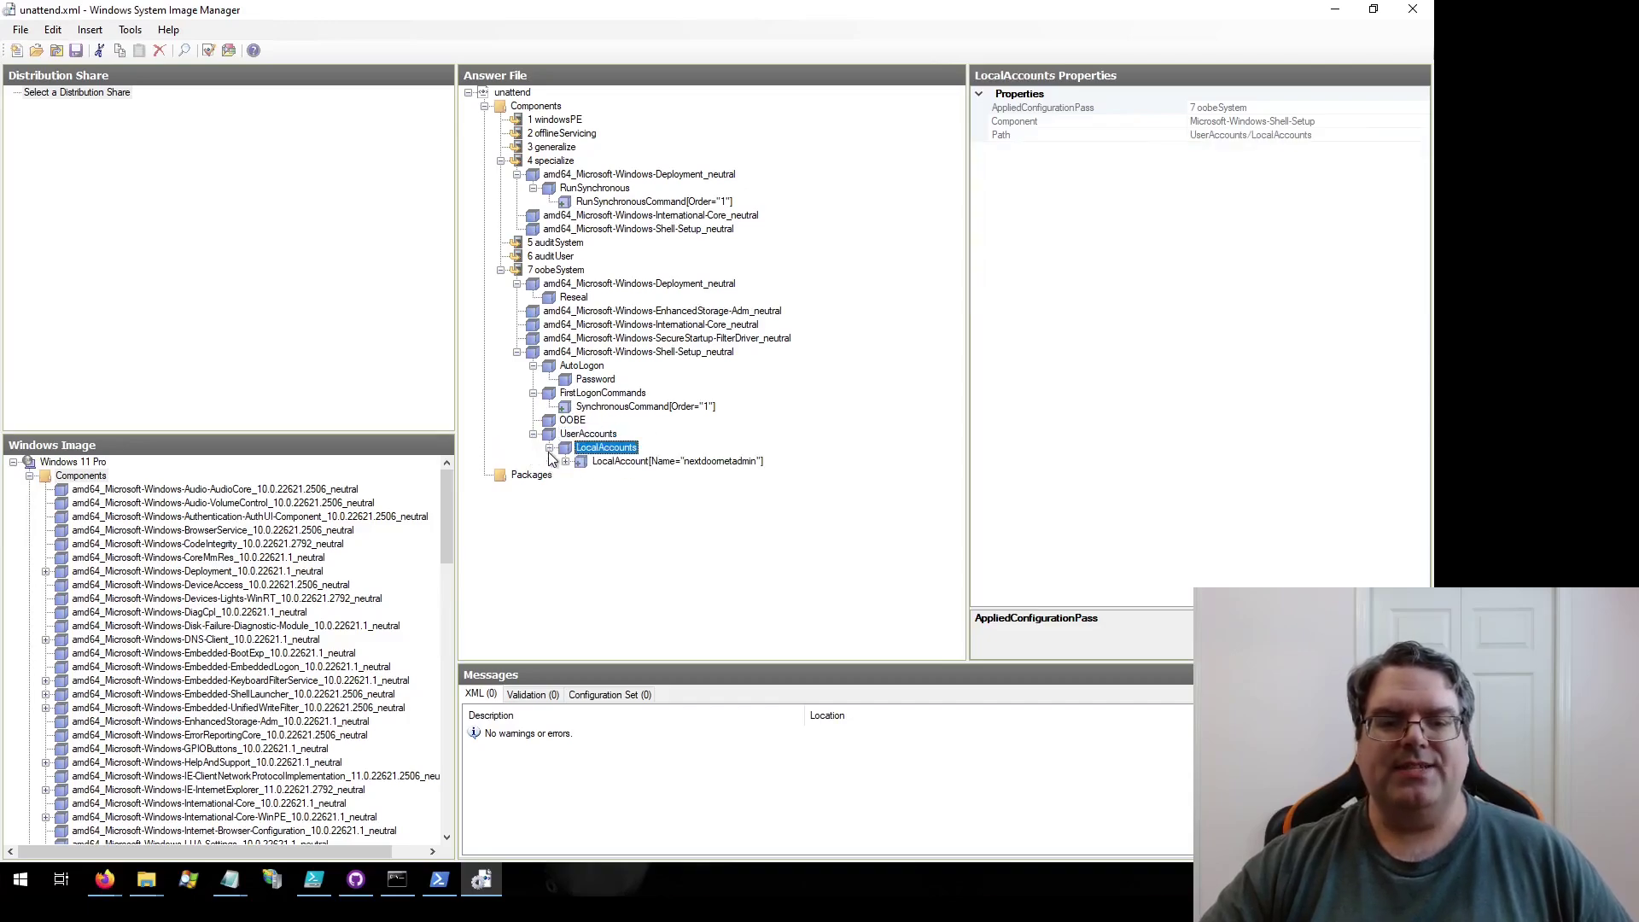
left_click(617, 463)
left_click(566, 462)
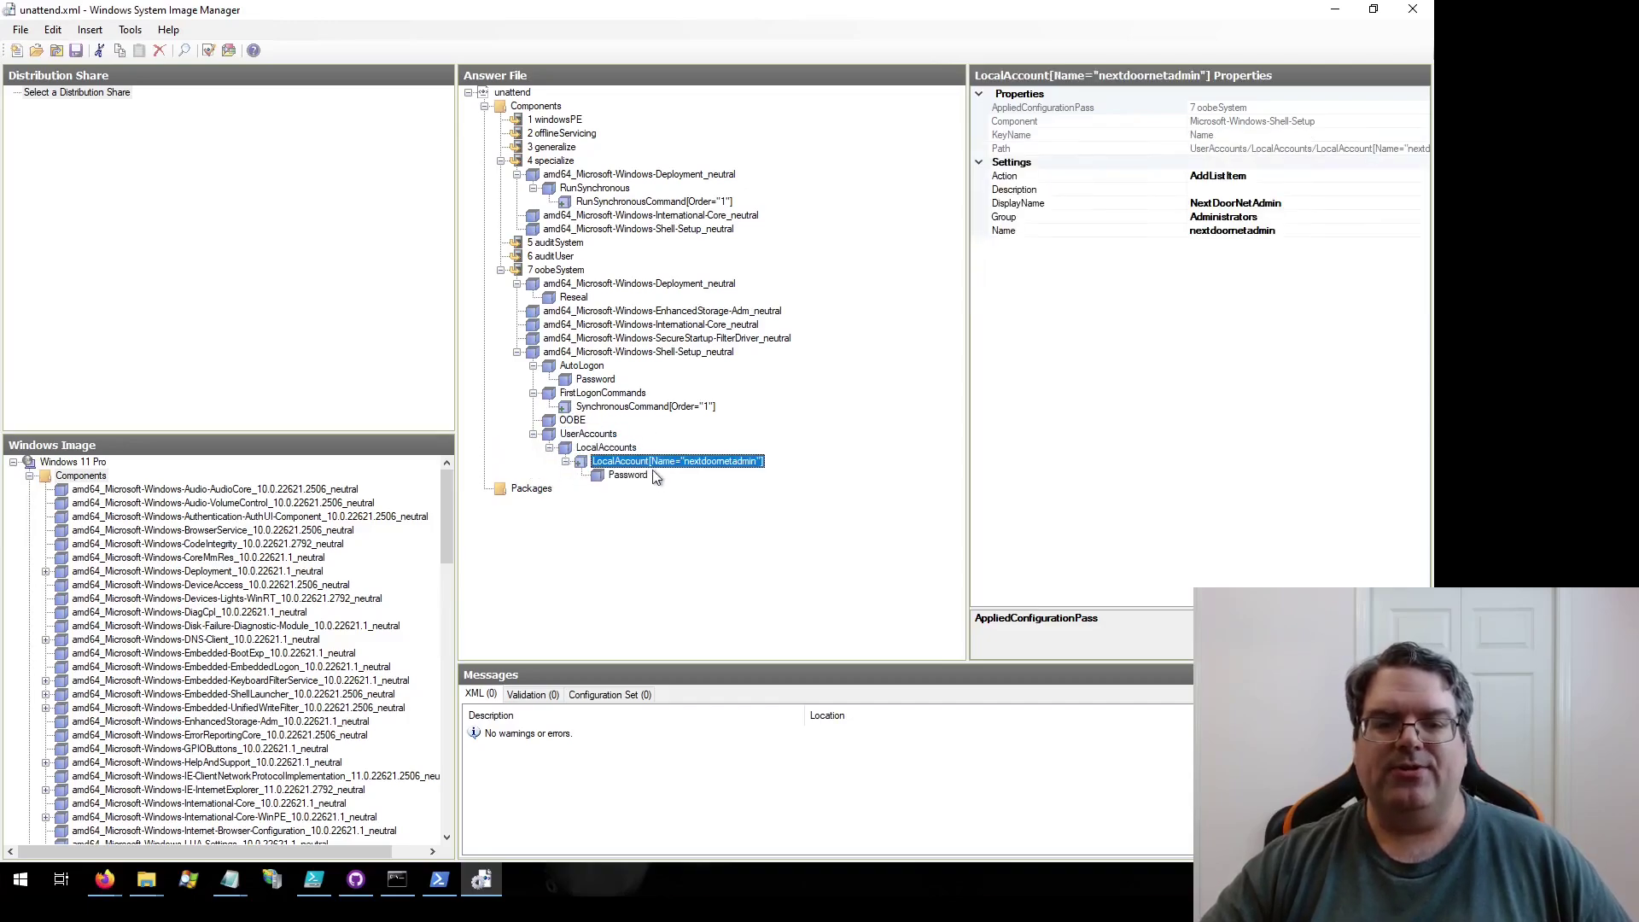
left_click(632, 476)
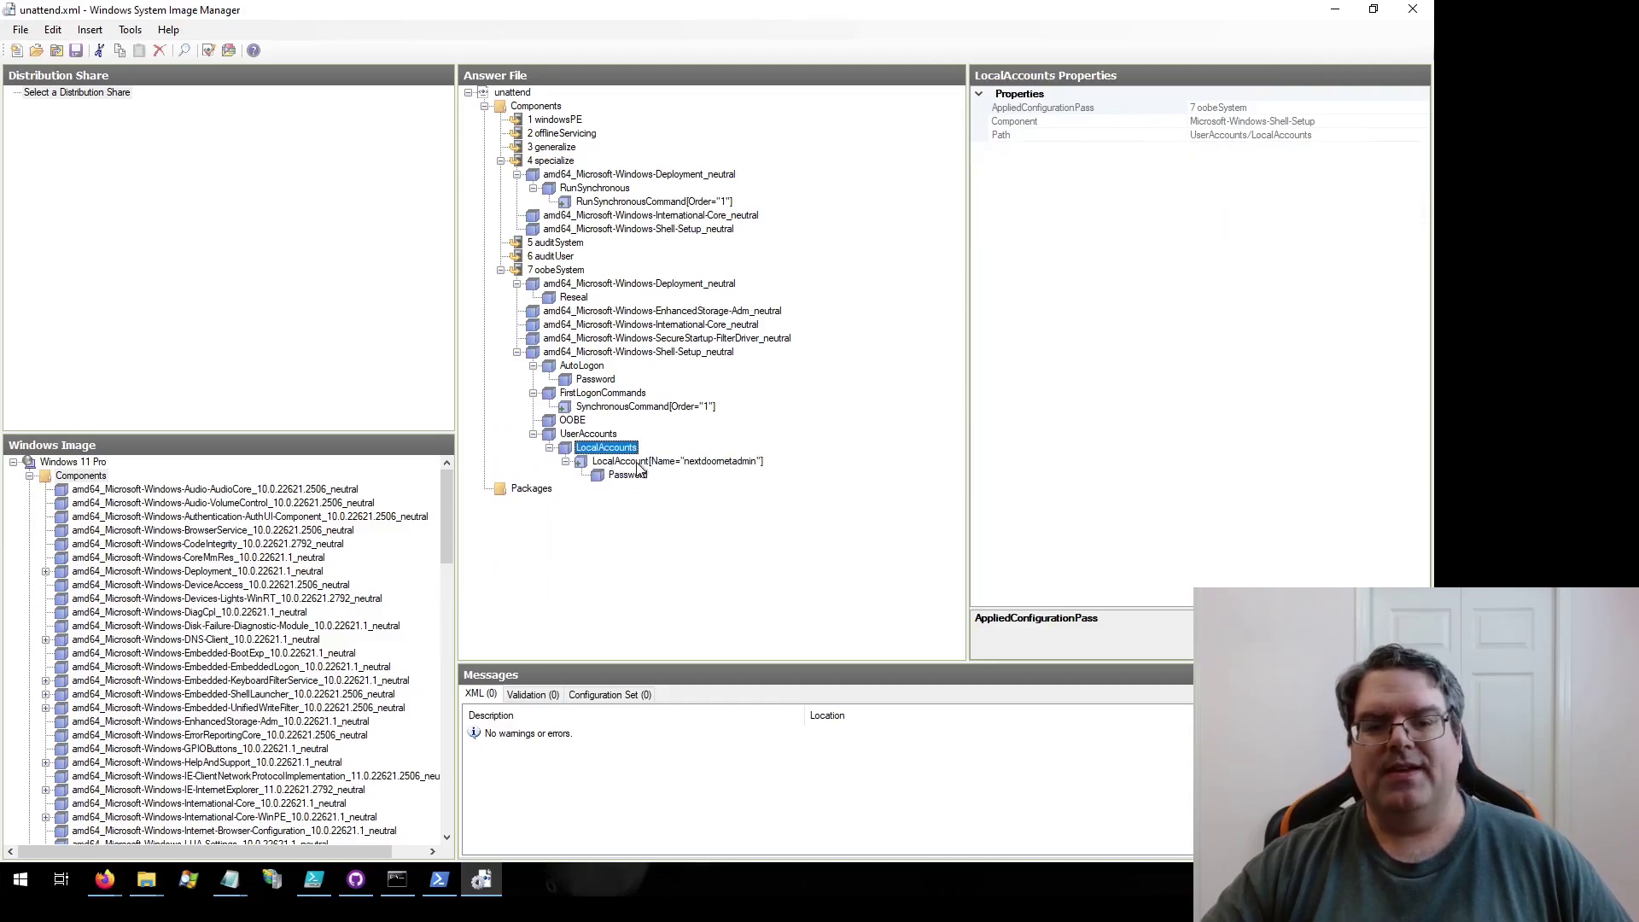
left_click(634, 463)
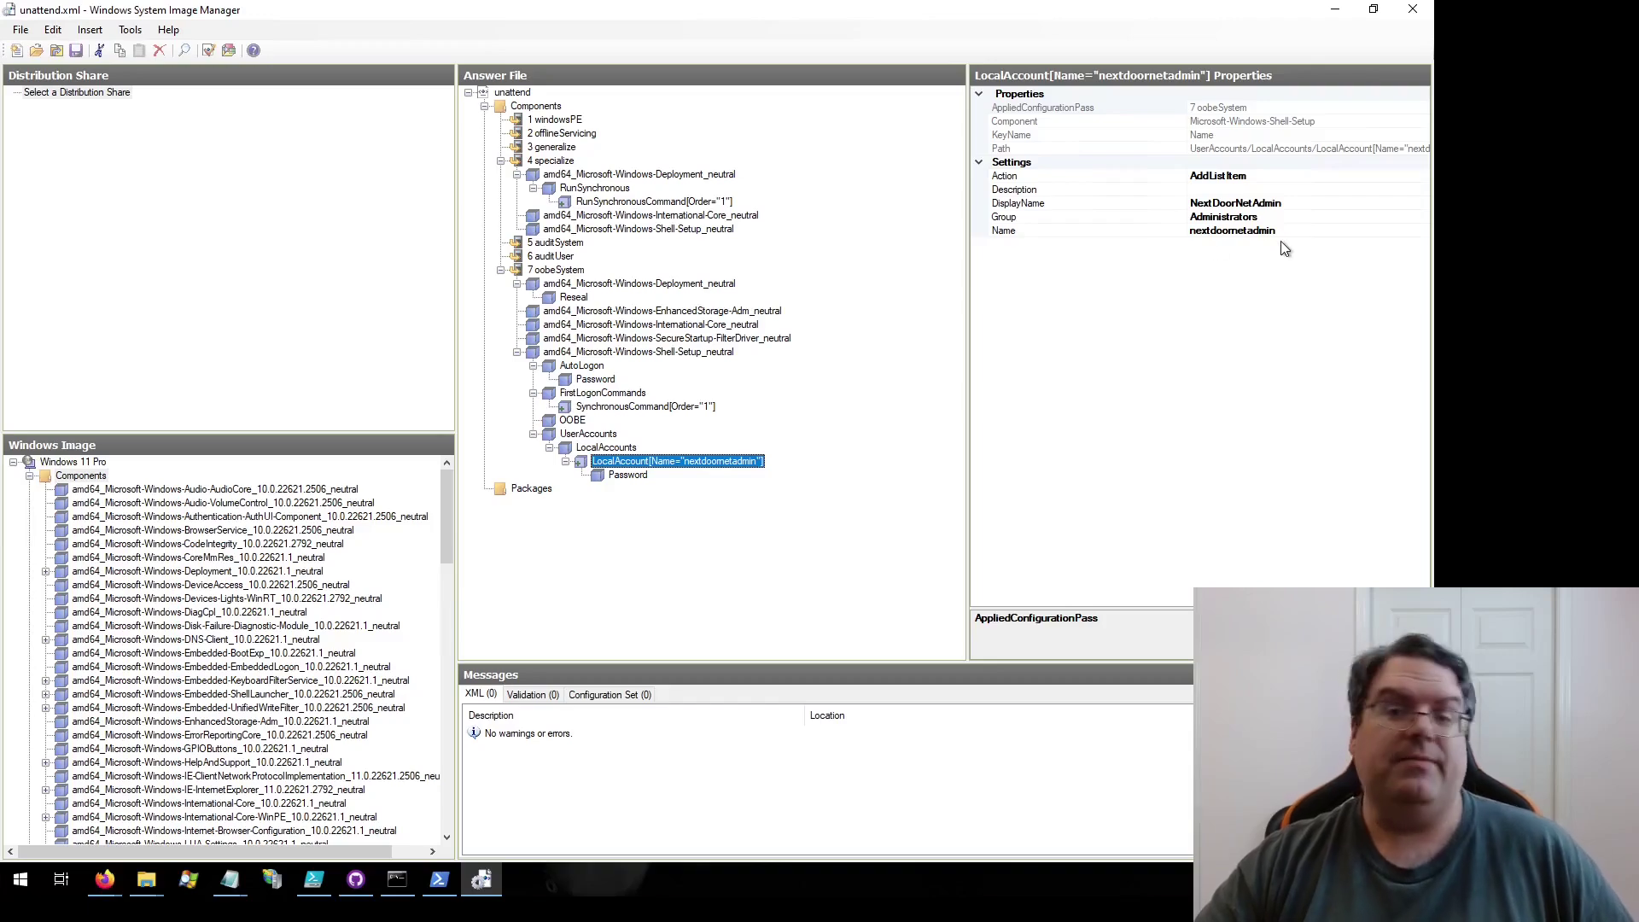
left_click(611, 476)
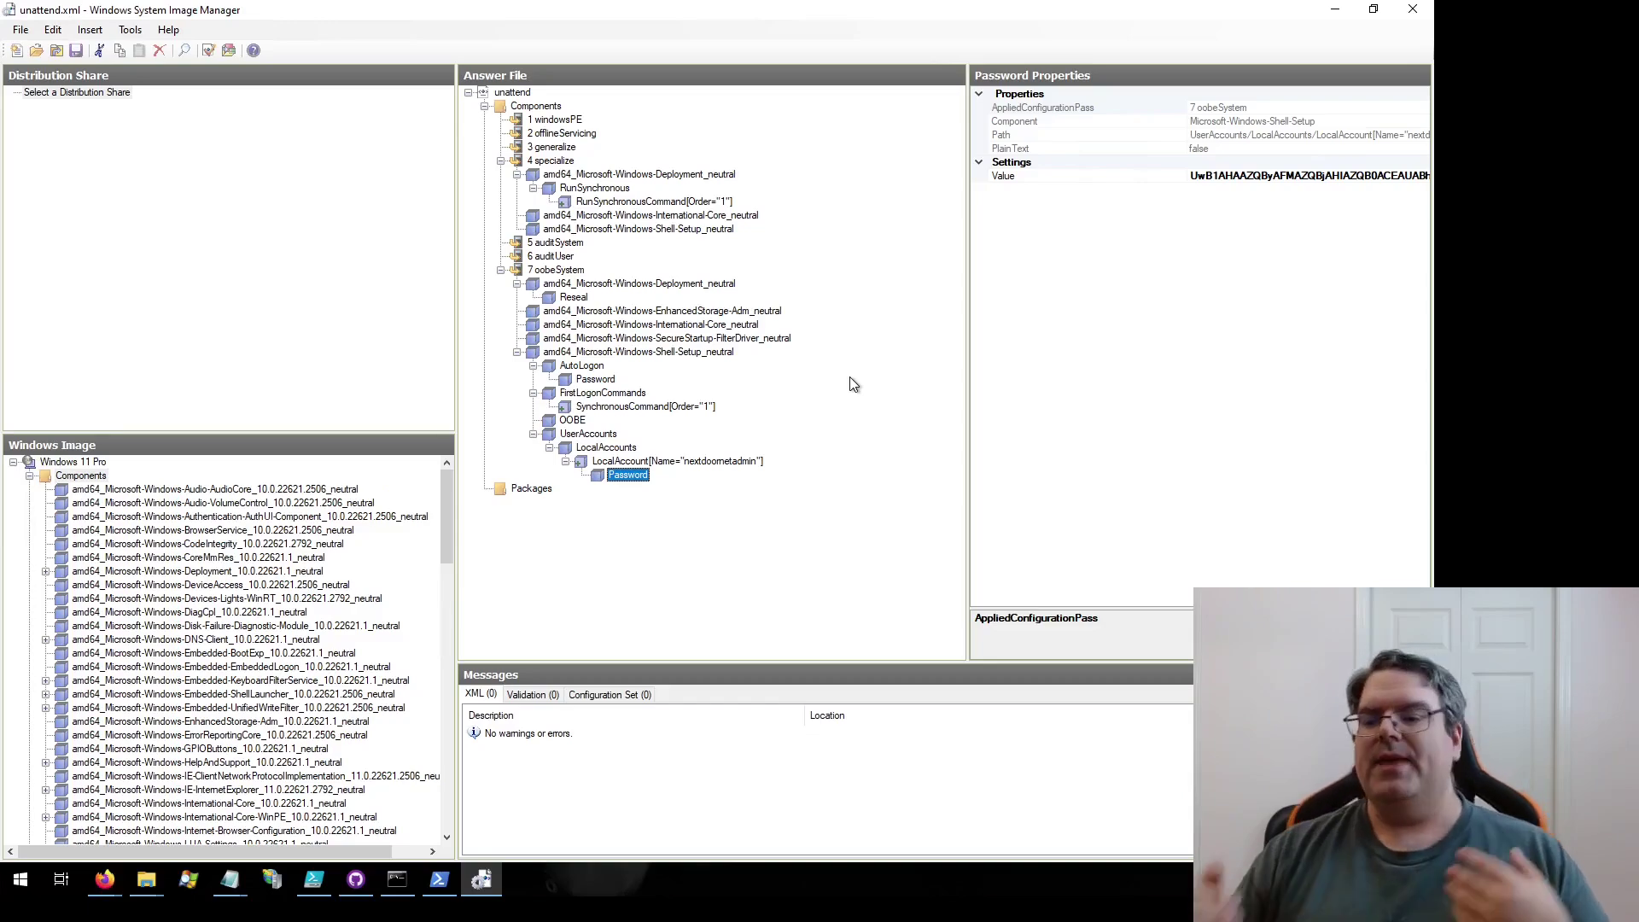
Step: Review the specialize RunSynchronousCommand and the oobeSystem OOBE, EnhancedStorage-Adm, SecureStartup-FilterDriver, AutoLogon and first-logon SynchronousCommand settings once more
left_click(645, 202)
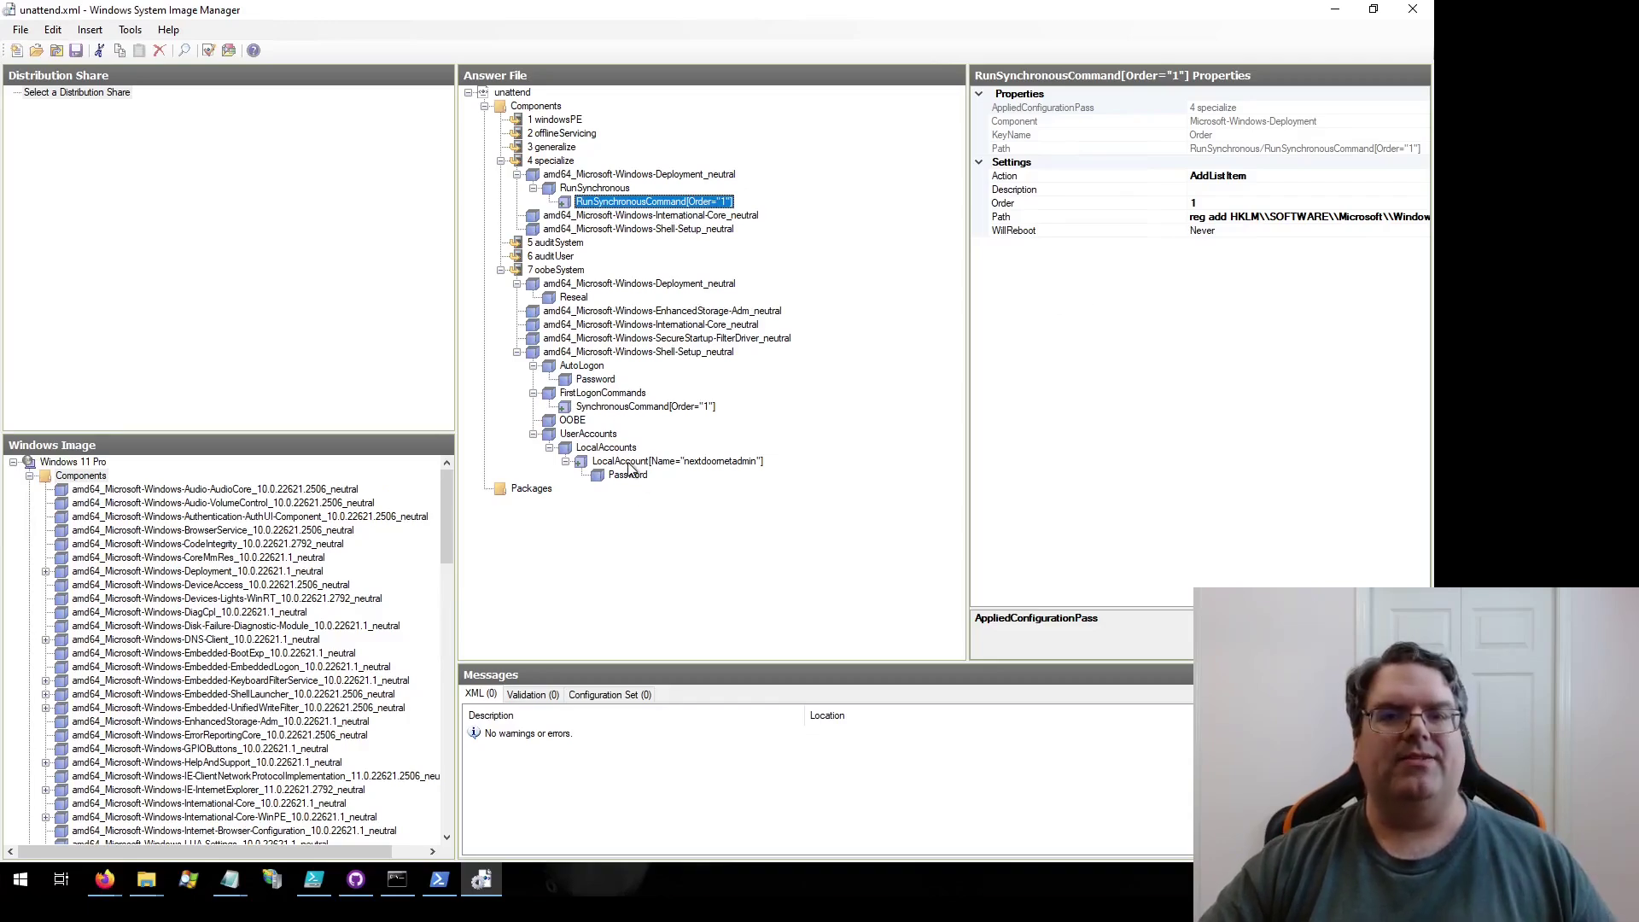
left_click(572, 422)
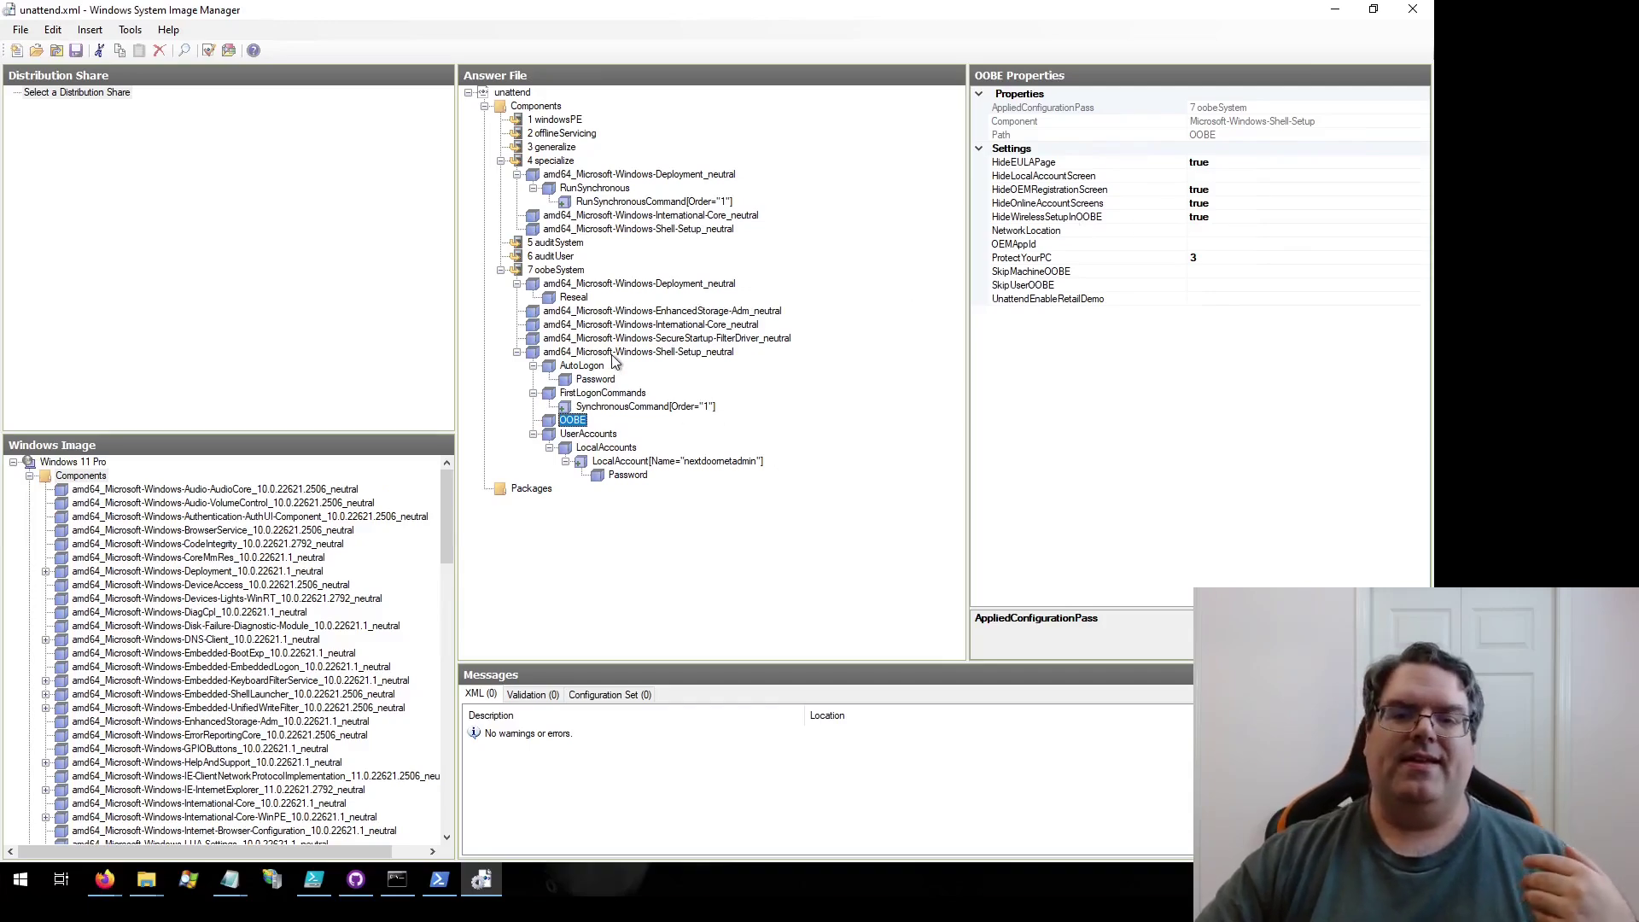
left_click(714, 311)
left_click(712, 340)
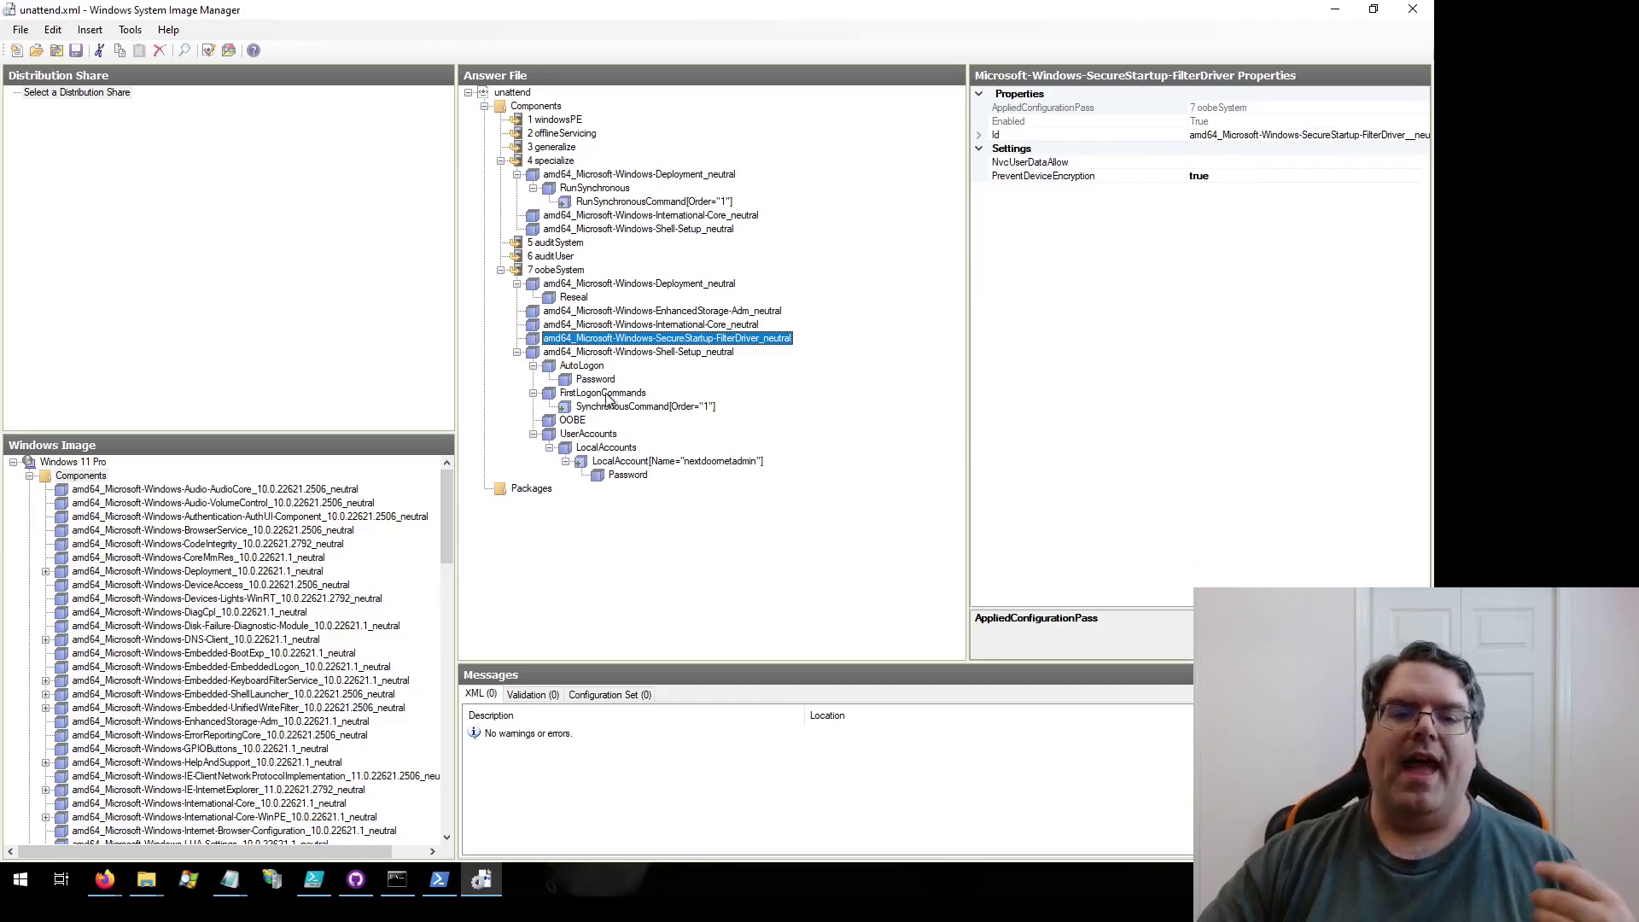
left_click(581, 366)
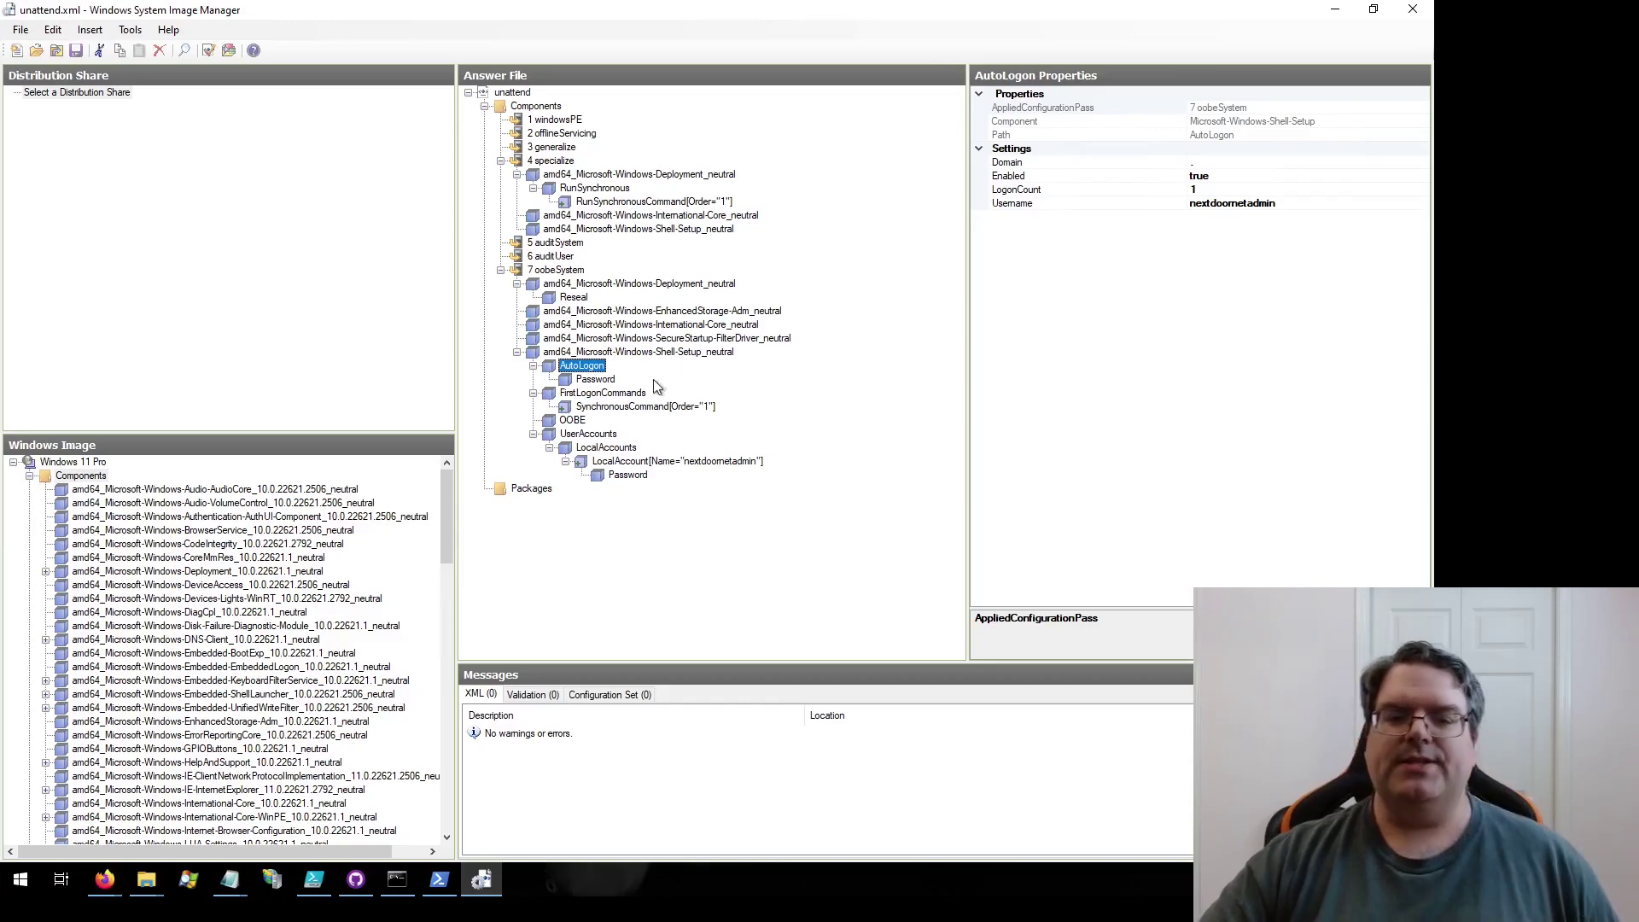
left_click(641, 409)
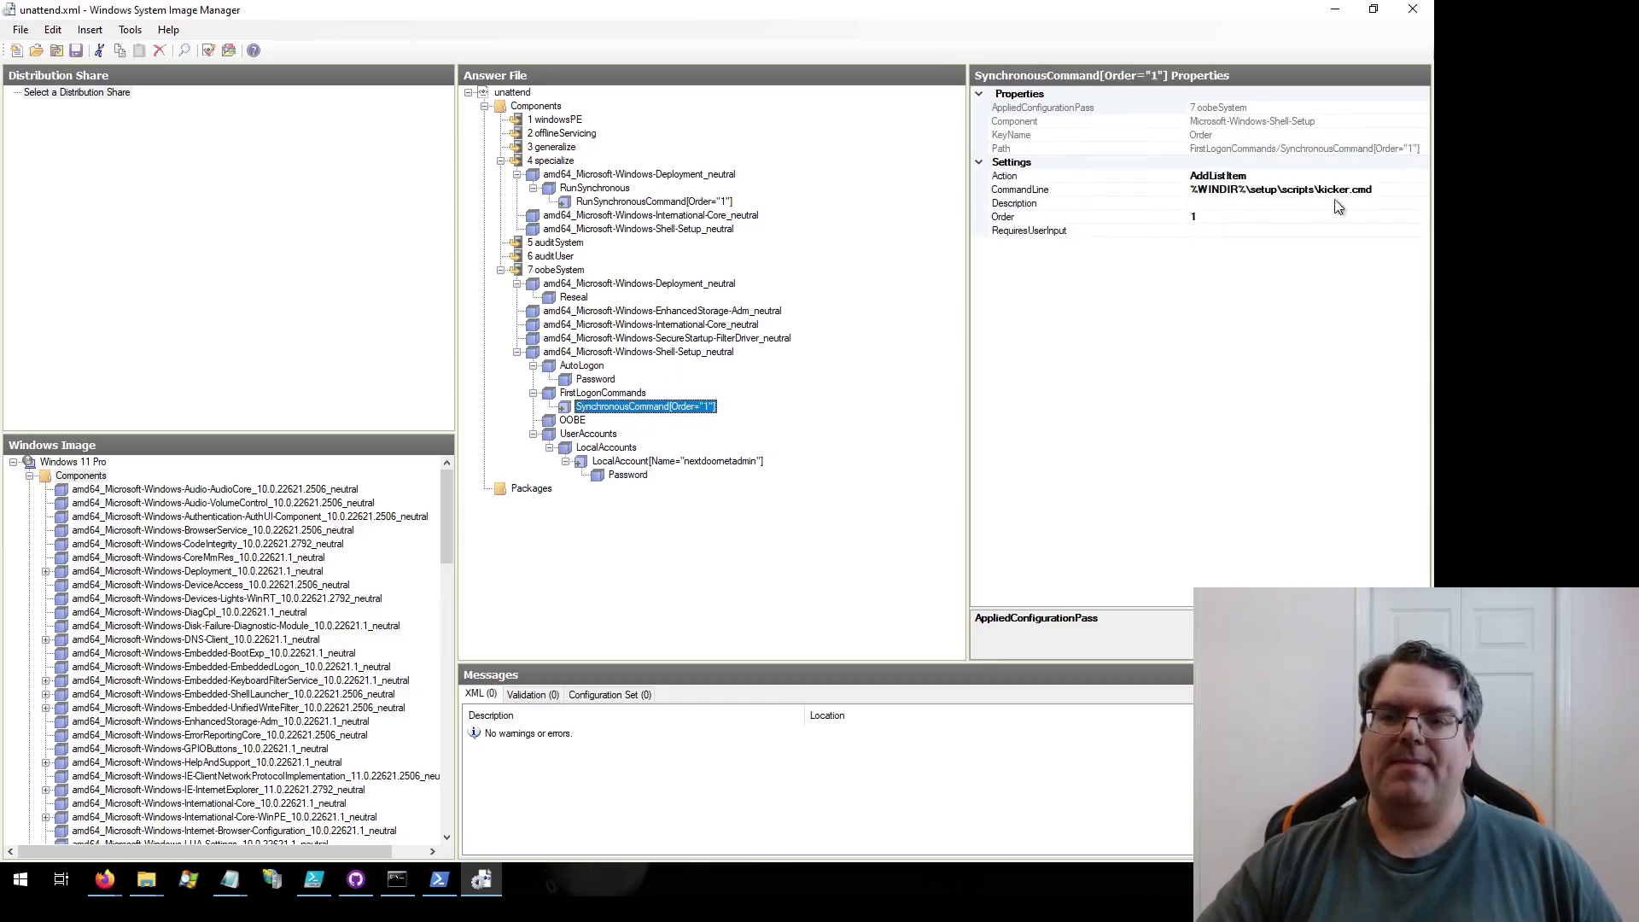